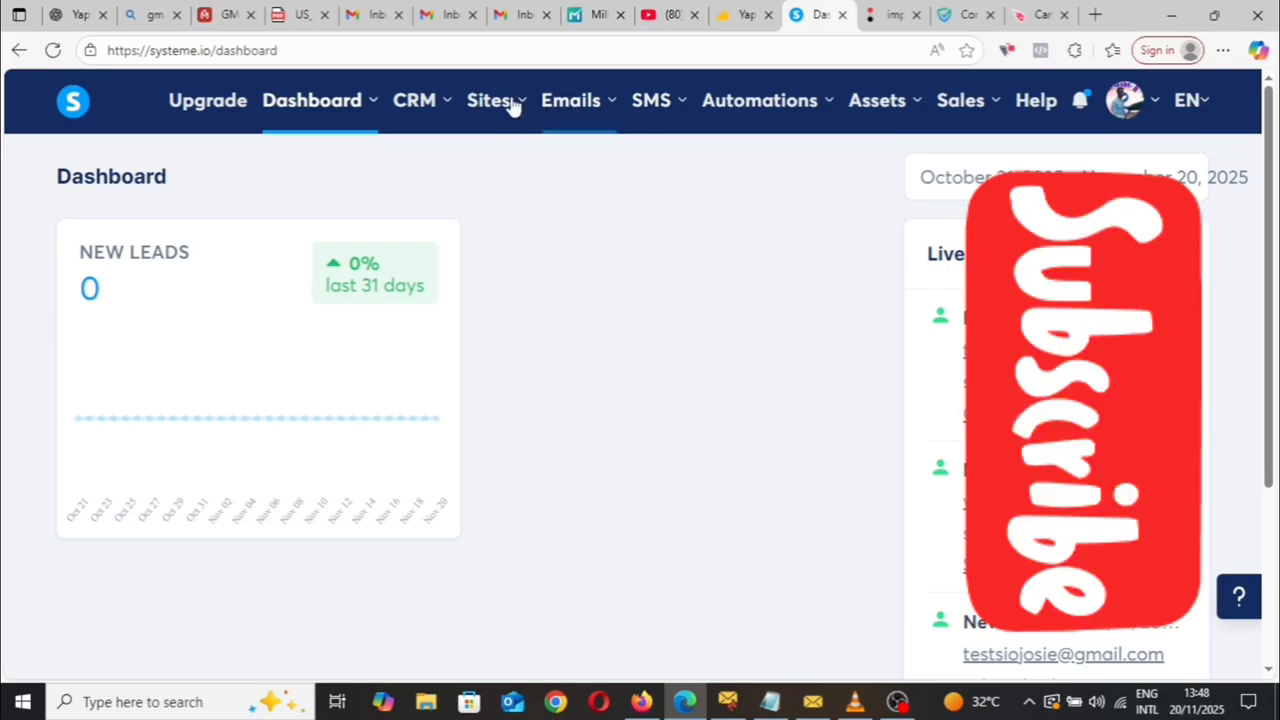
# Create a sales funnel named "Email list" with the goal Build an audience.
pyautogui.moveTo(507, 105)
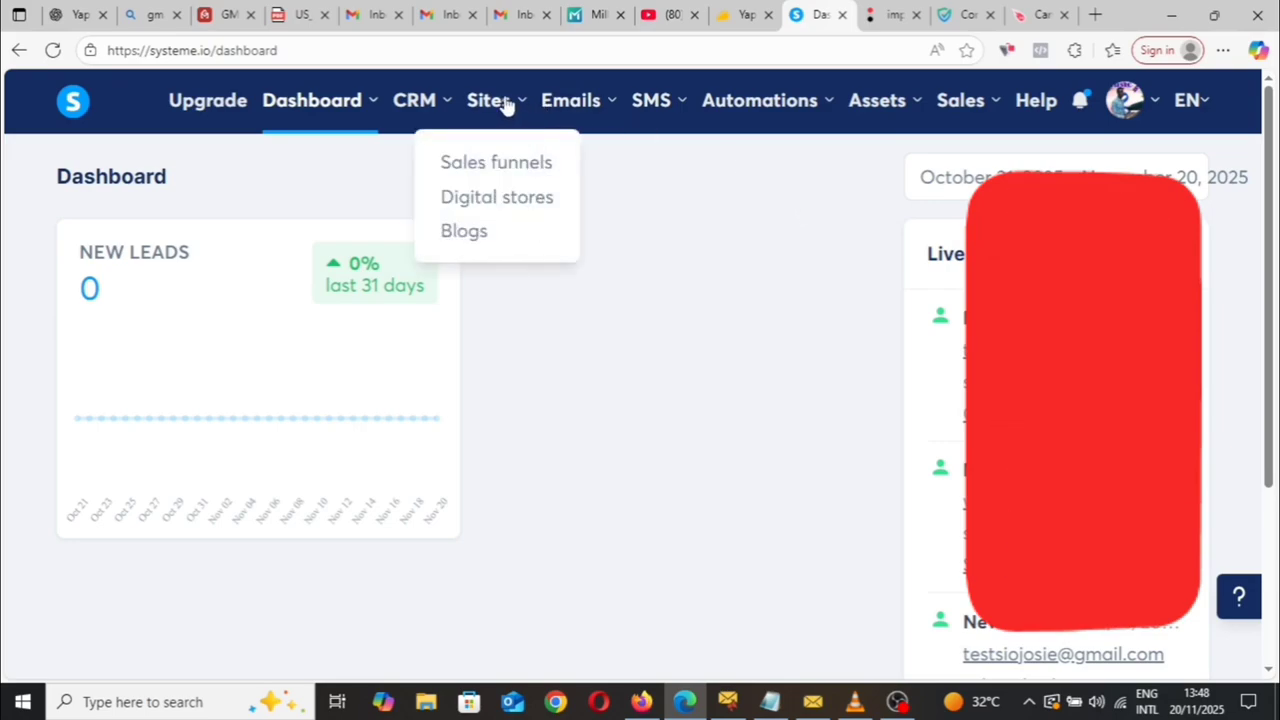
pyautogui.click(495, 165)
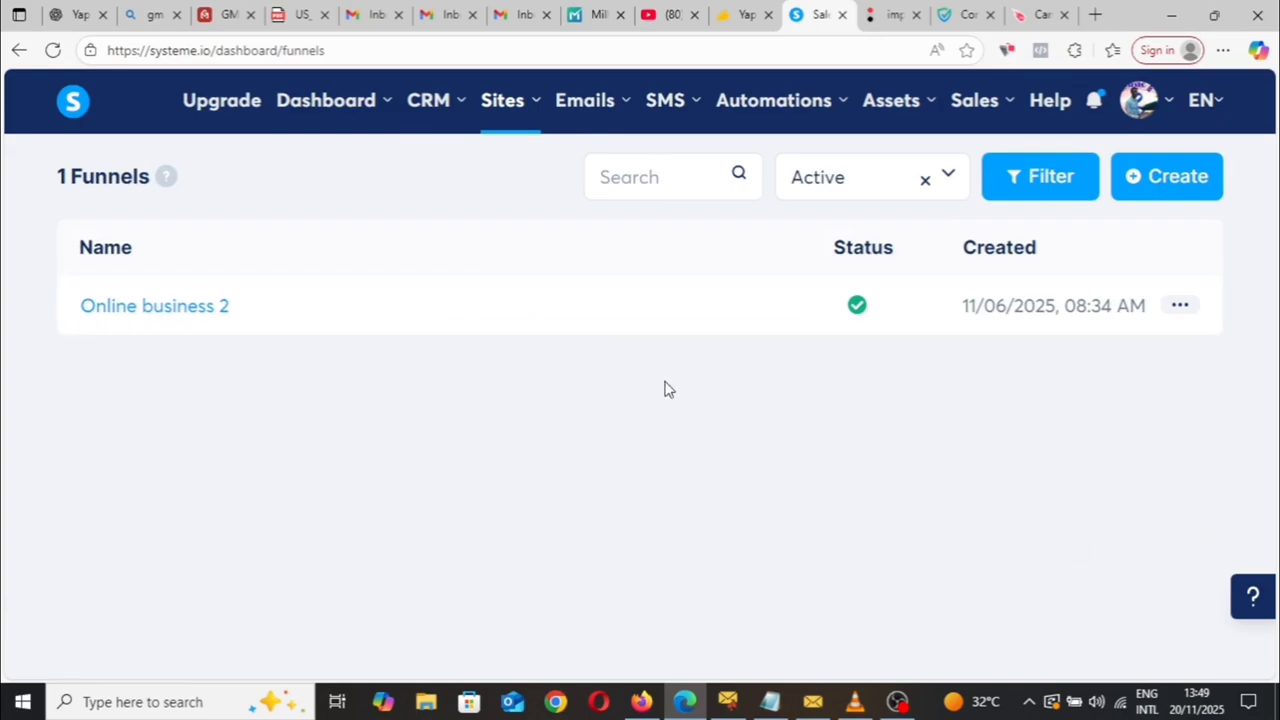
pyautogui.click(1171, 183)
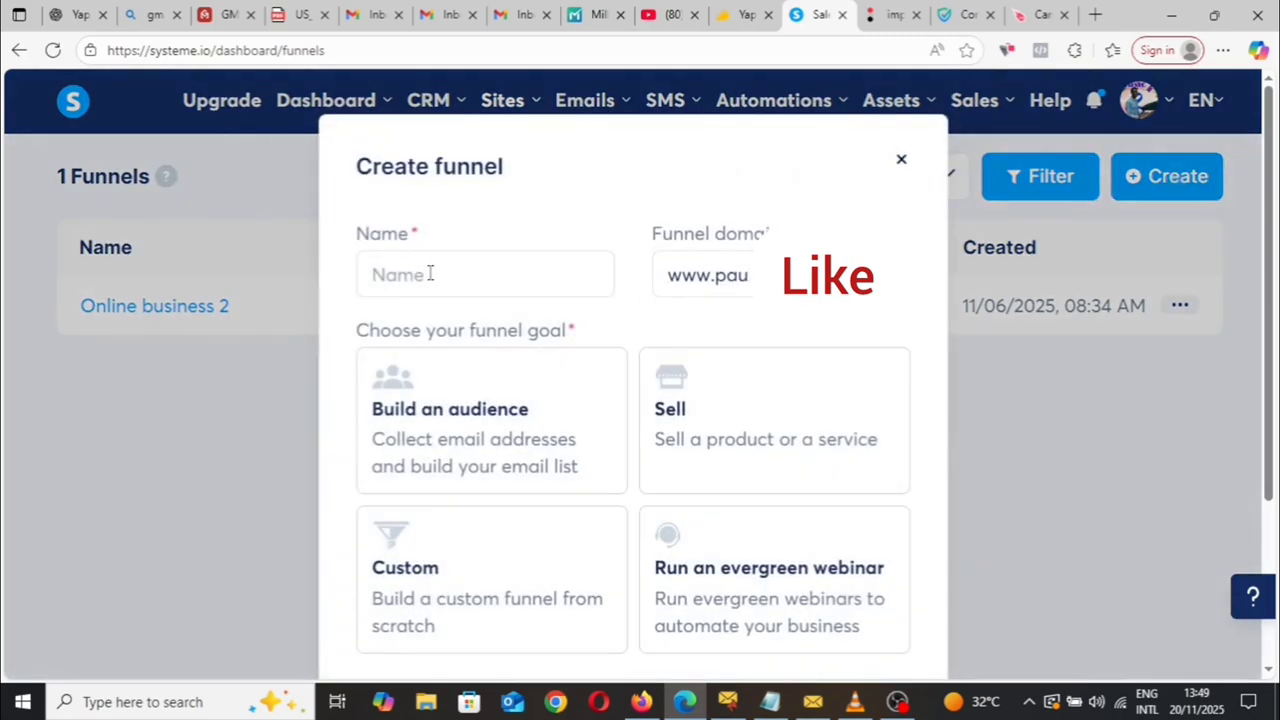
pyautogui.click(430, 274)
pyautogui.write('Email list')
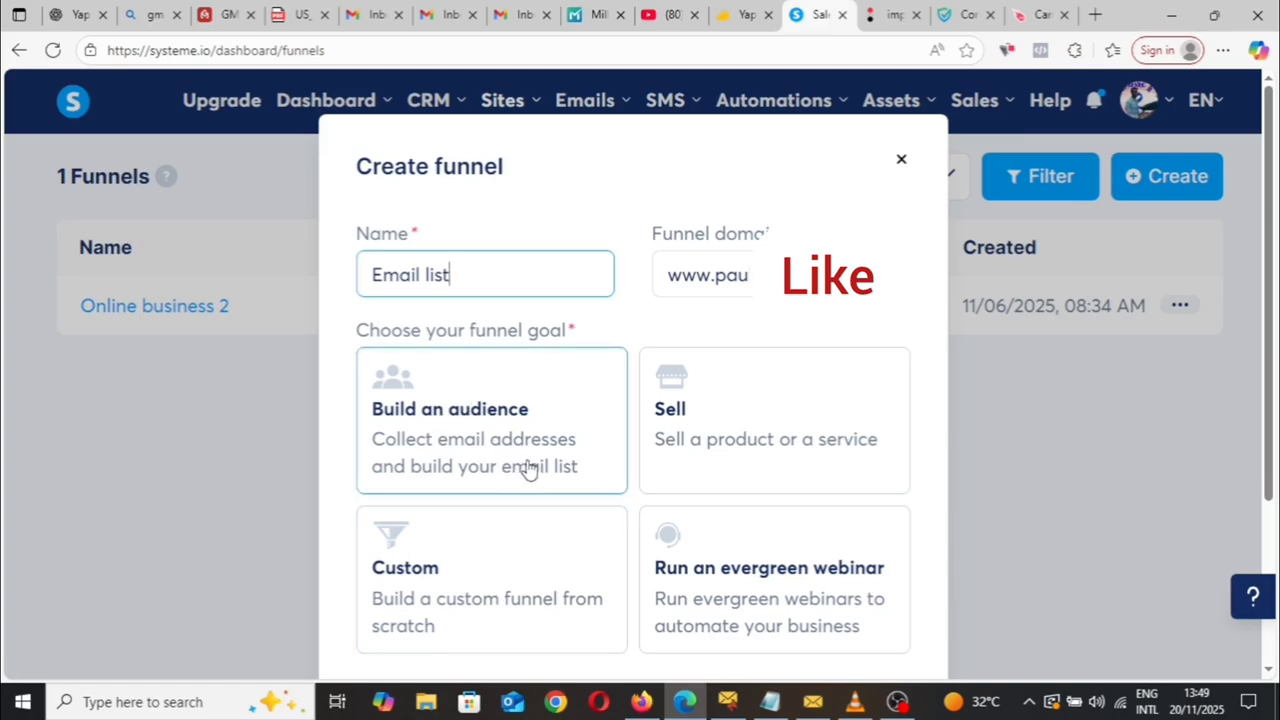
pyautogui.click(497, 453)
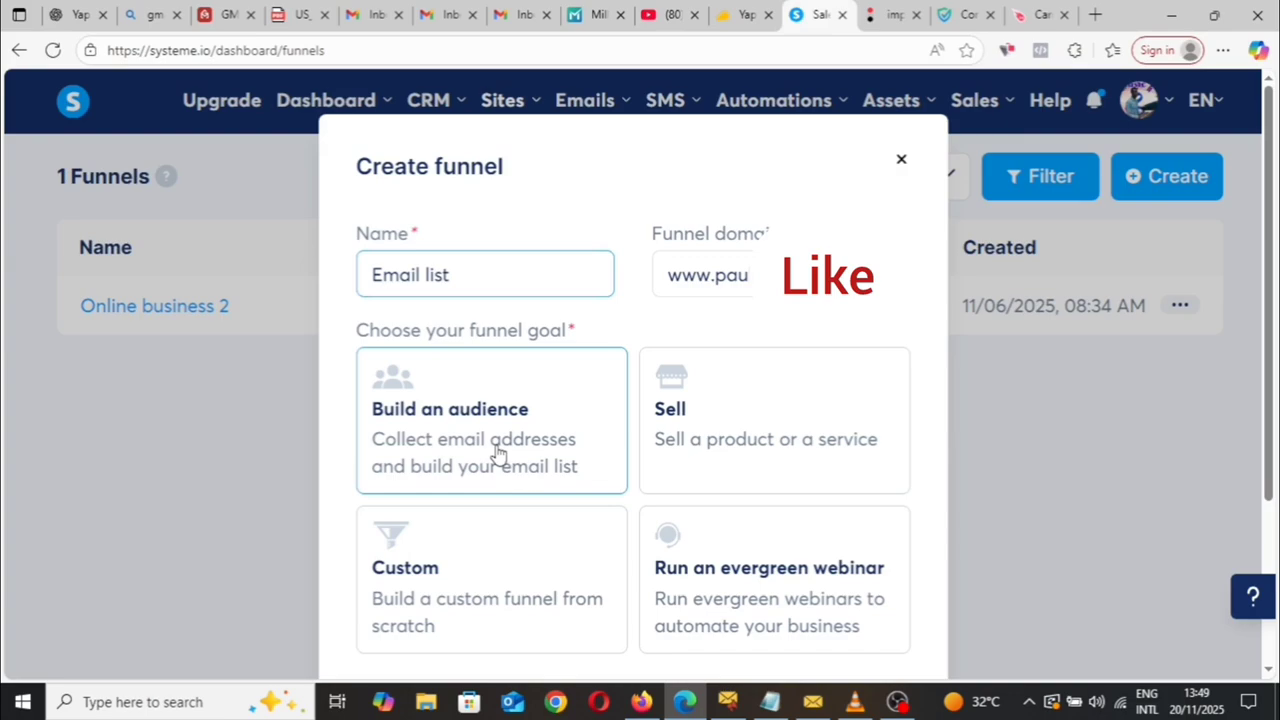
pyautogui.click(497, 453)
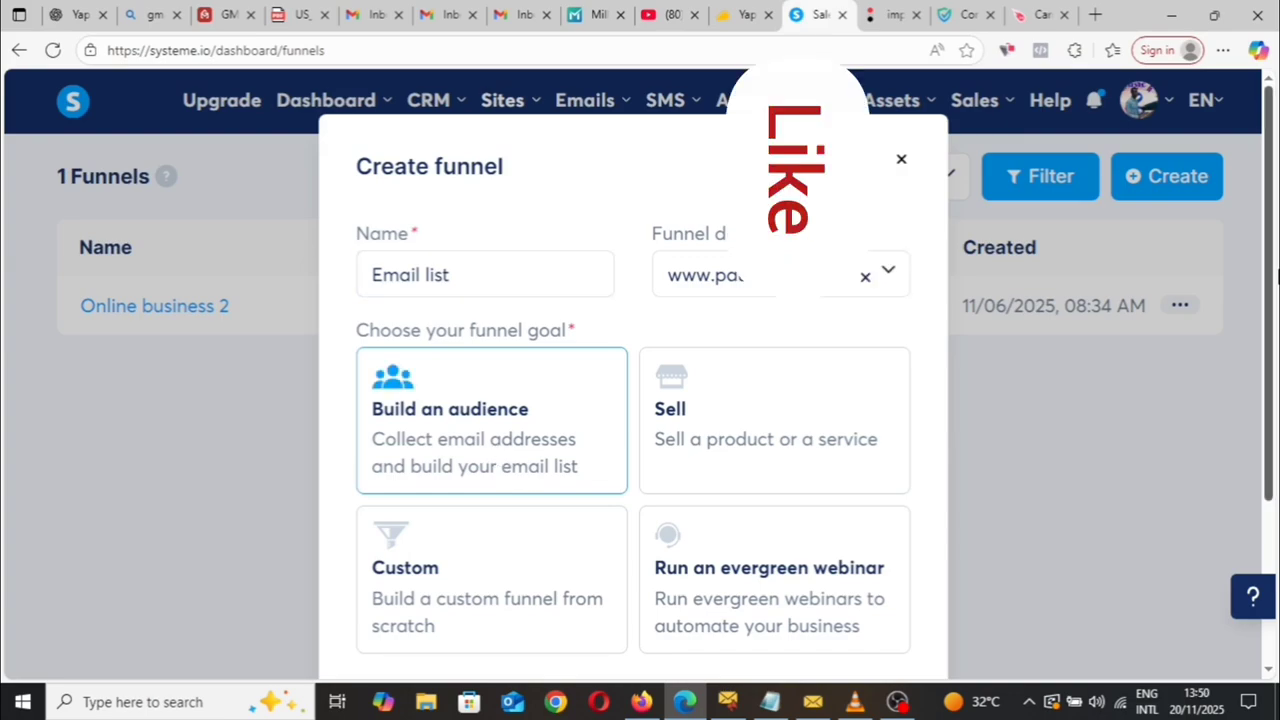
pyautogui.scroll(-3, 1268, 255)
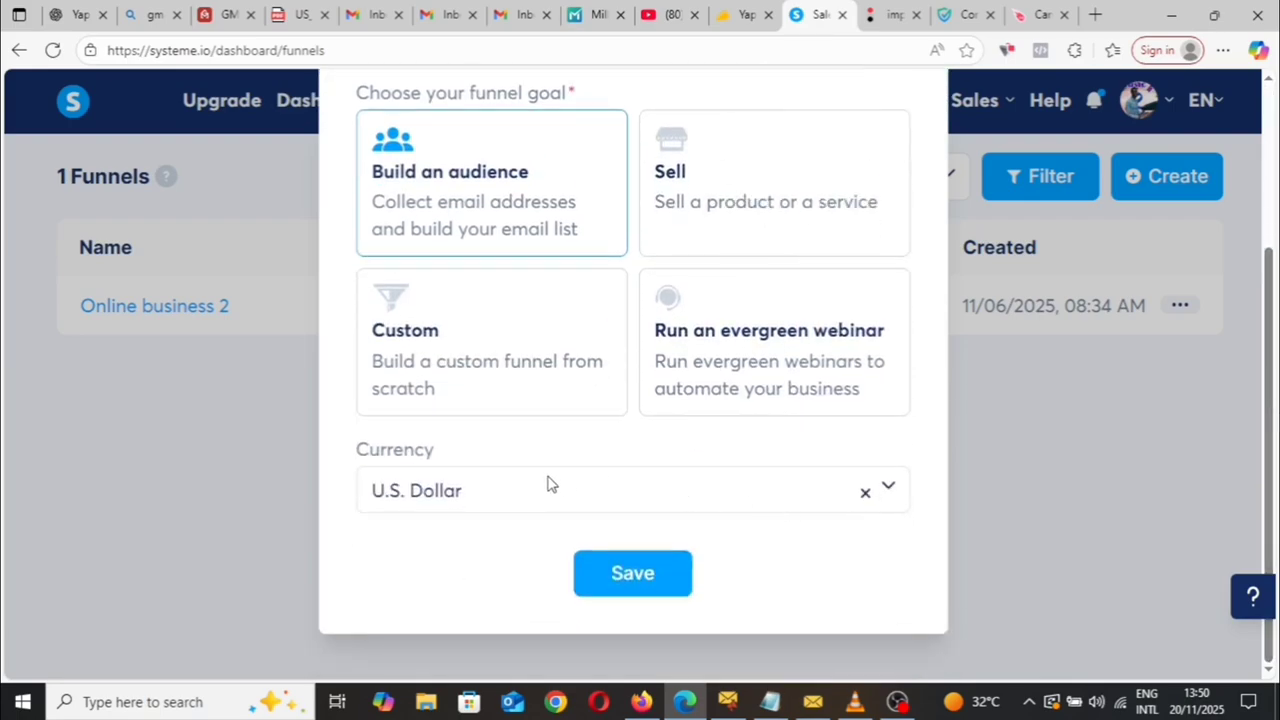
pyautogui.click(633, 576)
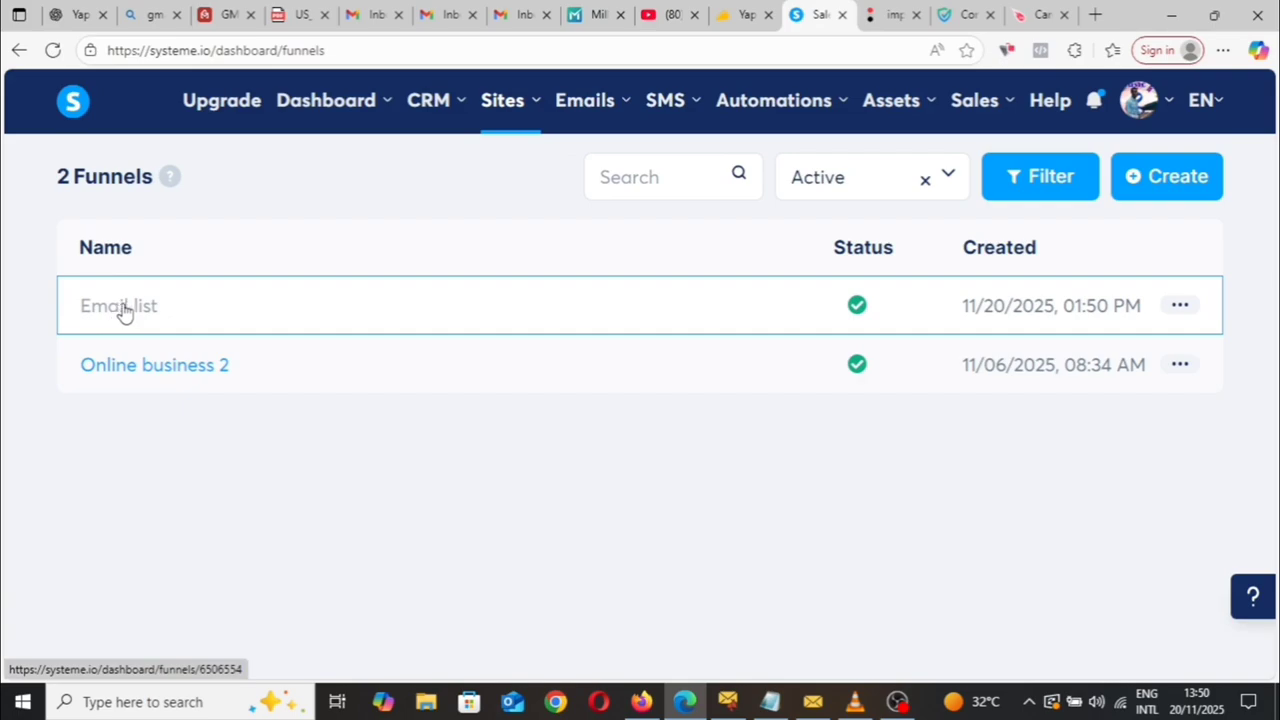
# Open the Email list funnel and select the "Volunteer in your Community" template for its opt-in page.
pyautogui.click(116, 309)
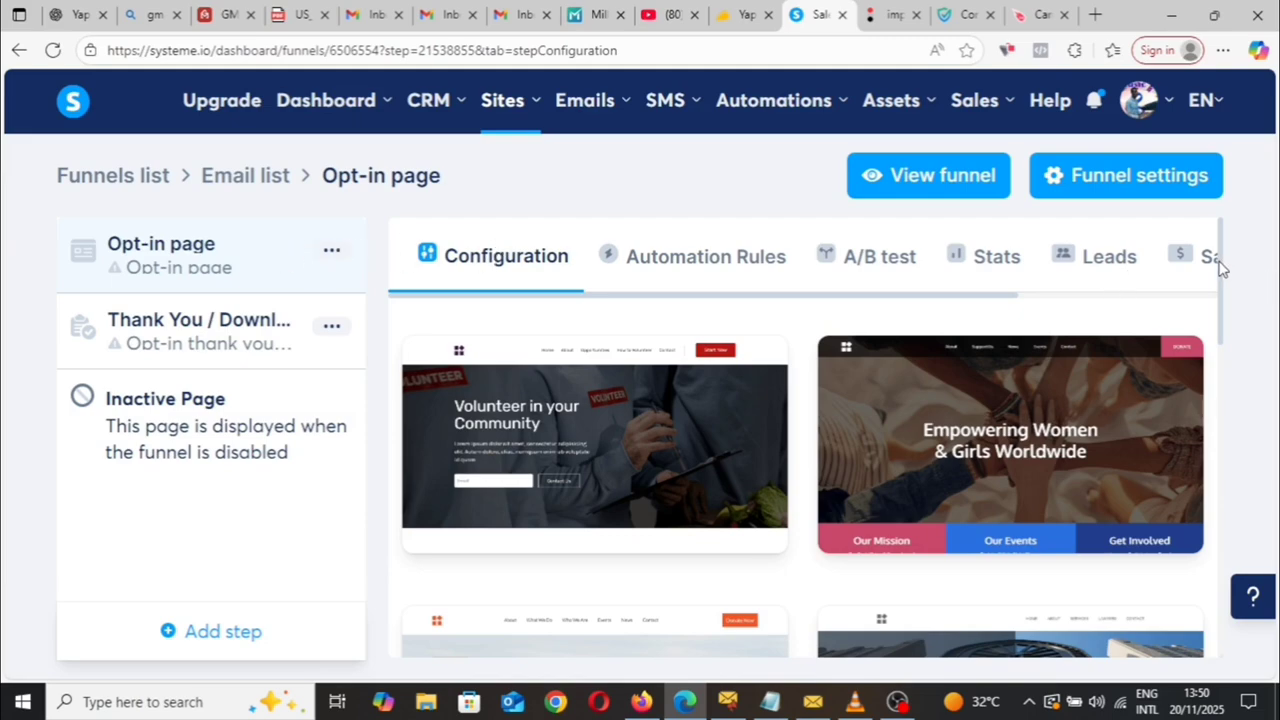
pyautogui.moveTo(1220, 268); pyautogui.dragTo(1277, 638)
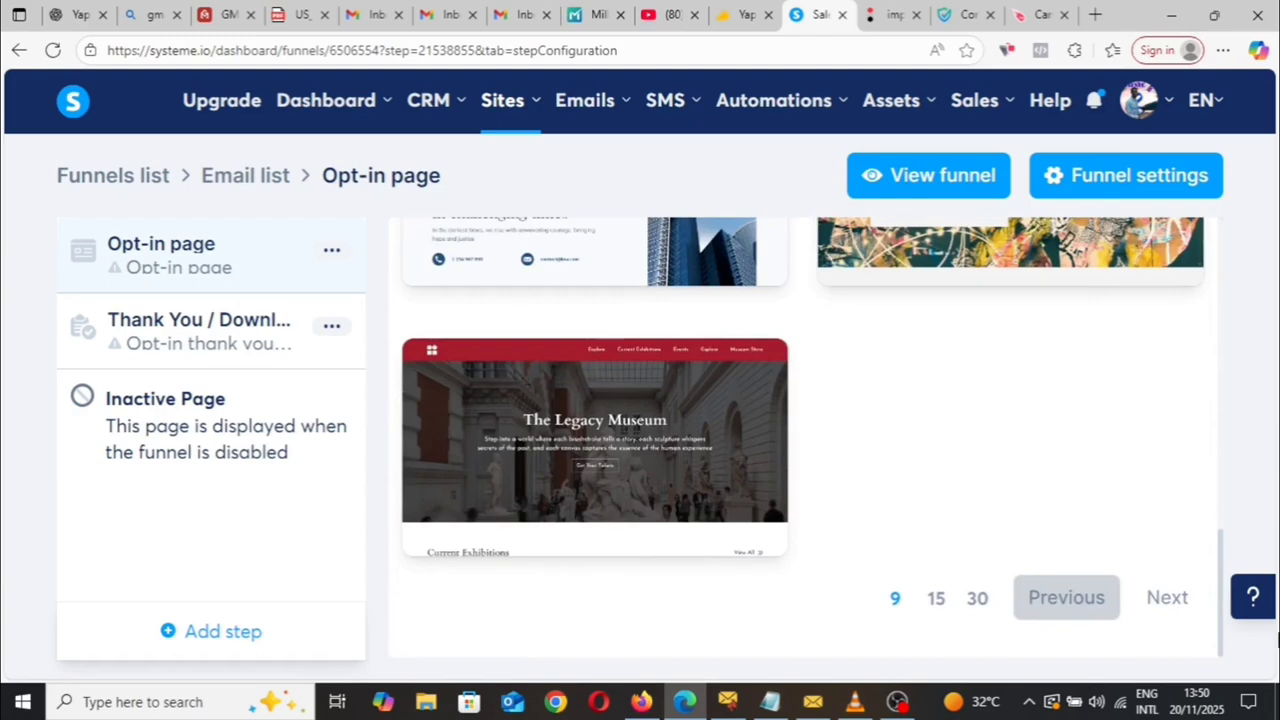
pyautogui.click(929, 600)
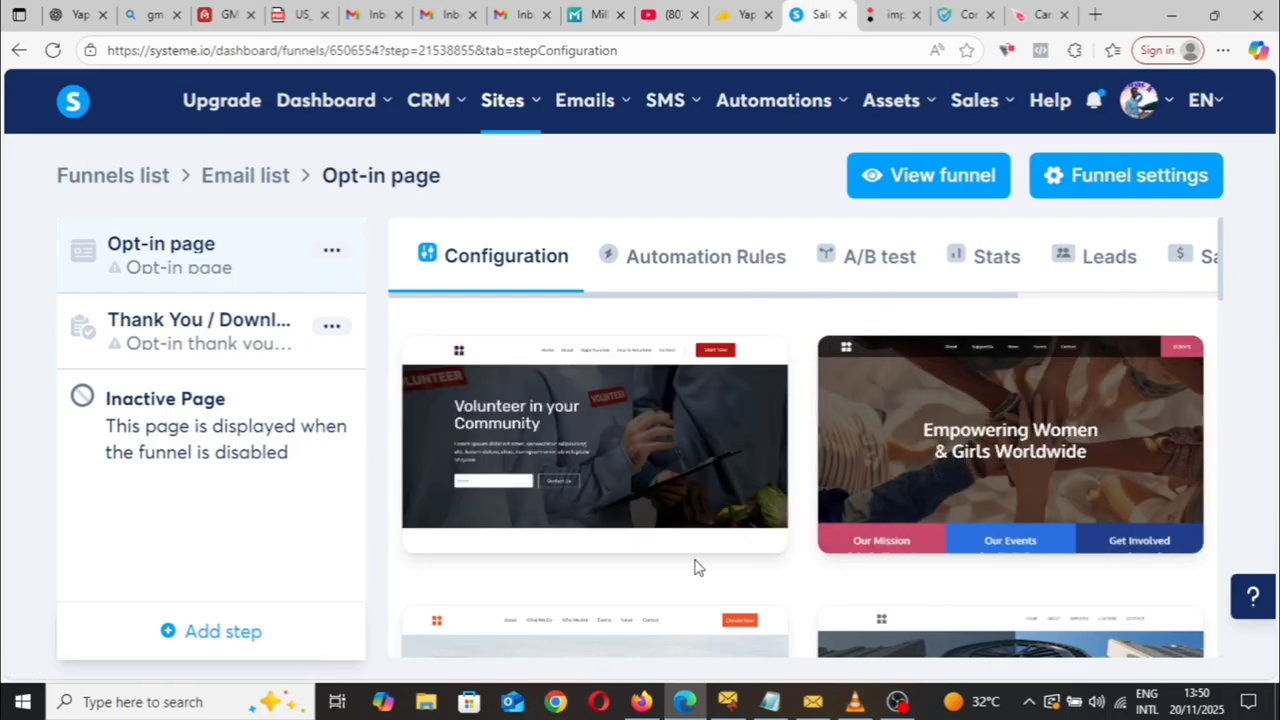
pyautogui.moveTo(557, 463)
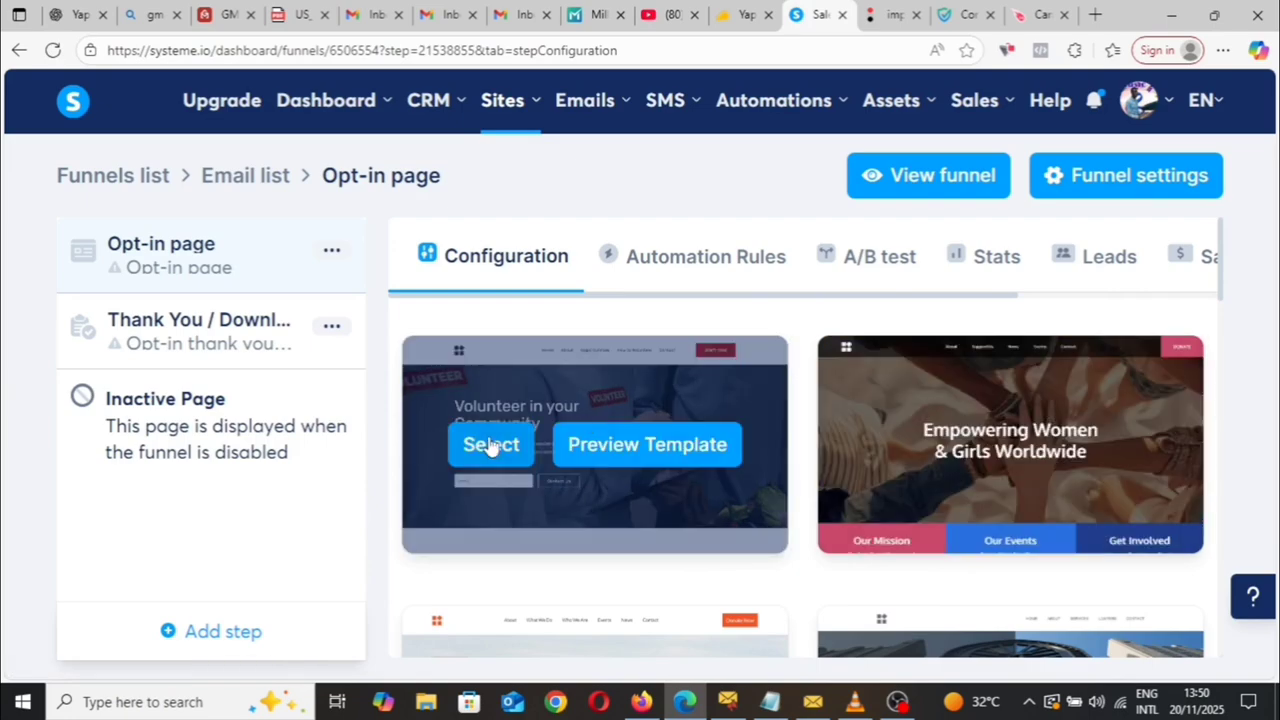
pyautogui.click(490, 445)
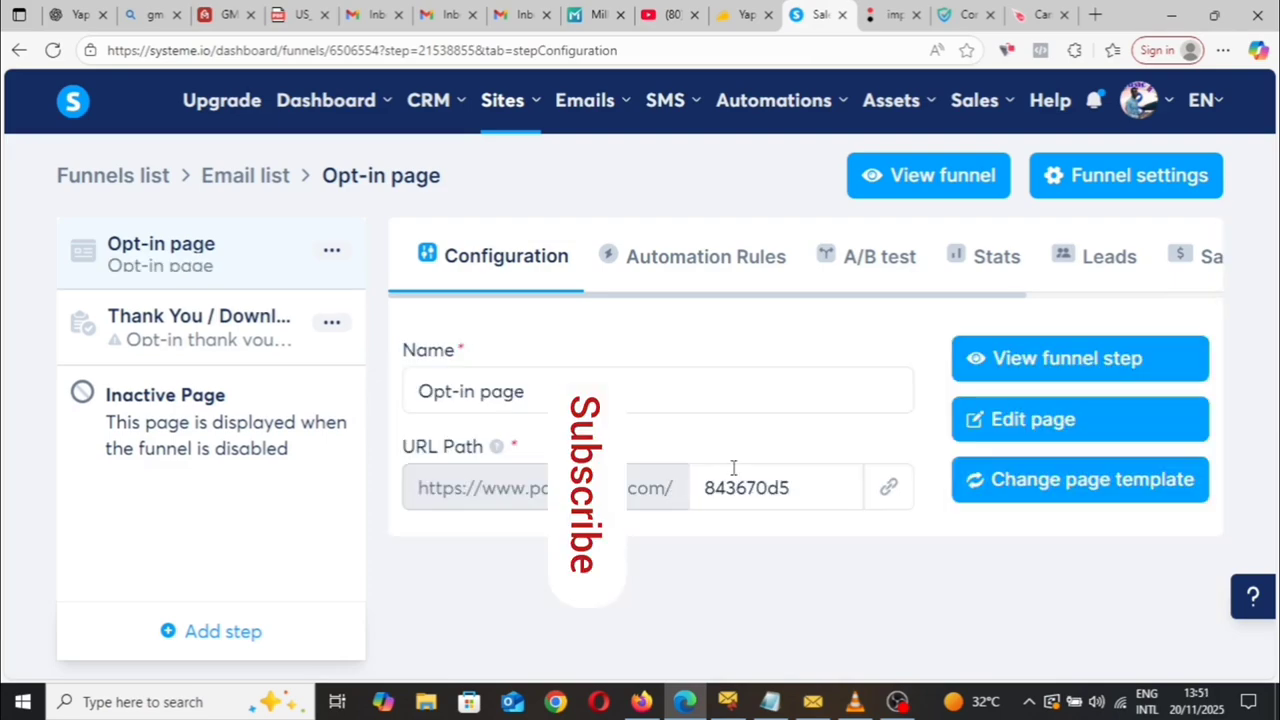
# Open the opt-in page for editing and decline to restore the unsaved changes from the previous session.
pyautogui.click(799, 490)
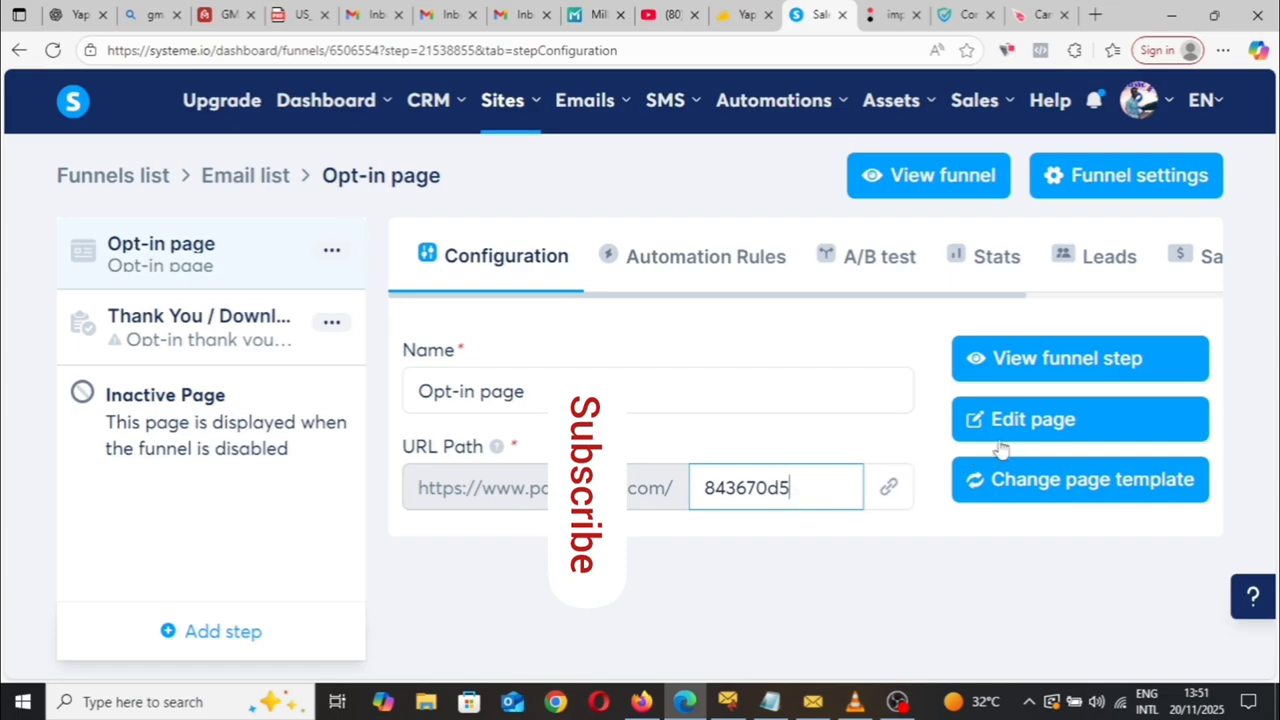
pyautogui.click(1066, 424)
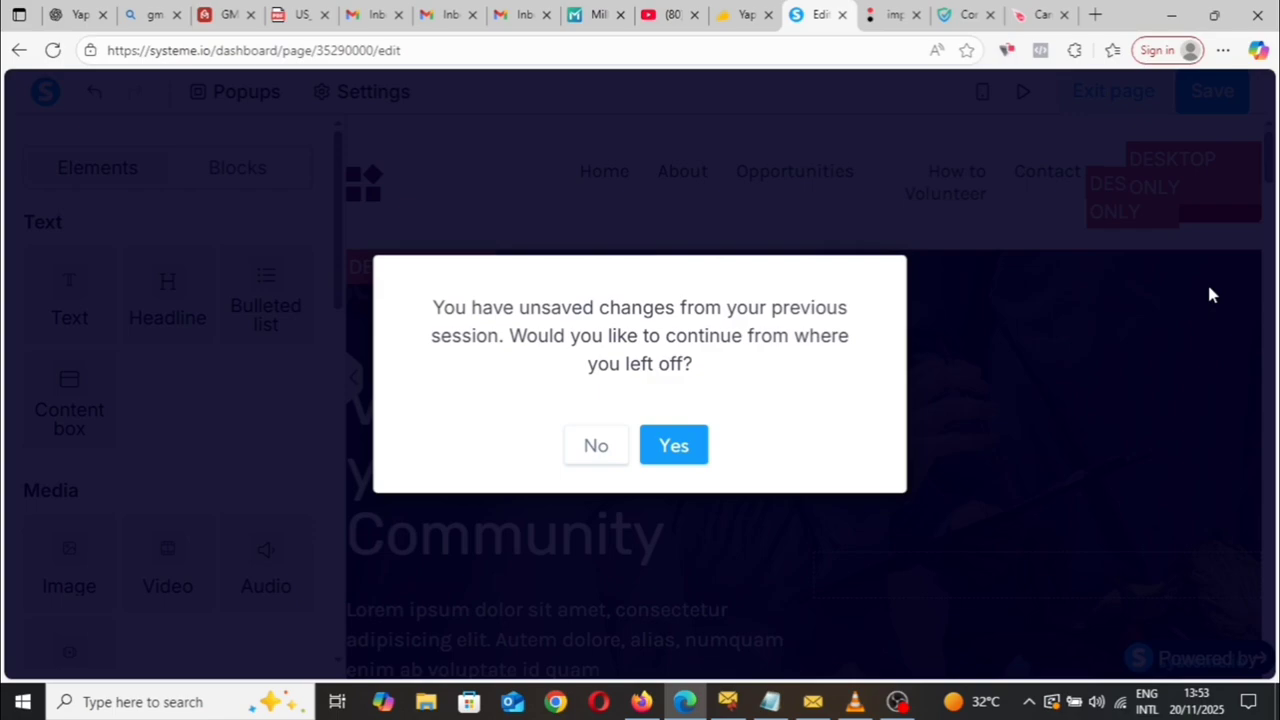
pyautogui.click(600, 452)
pyautogui.moveTo(1268, 142); pyautogui.dragTo(1270, 152)
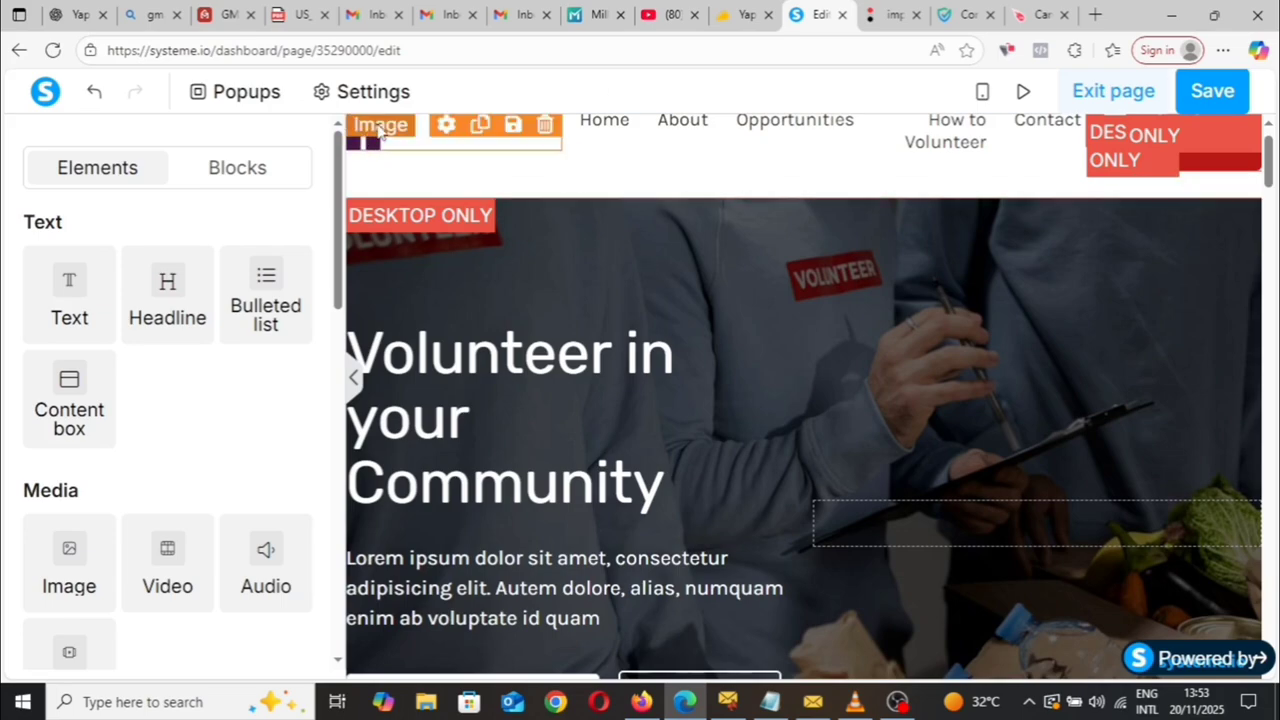
pyautogui.click(378, 137)
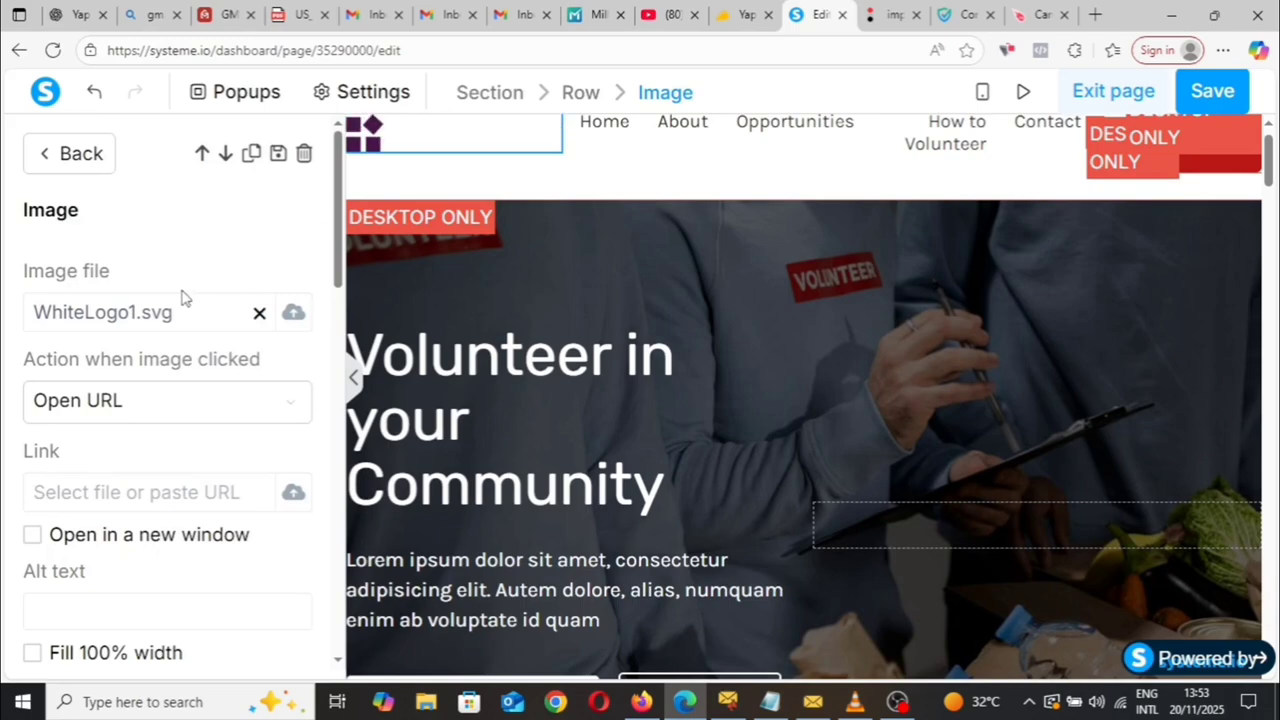
pyautogui.click(293, 314)
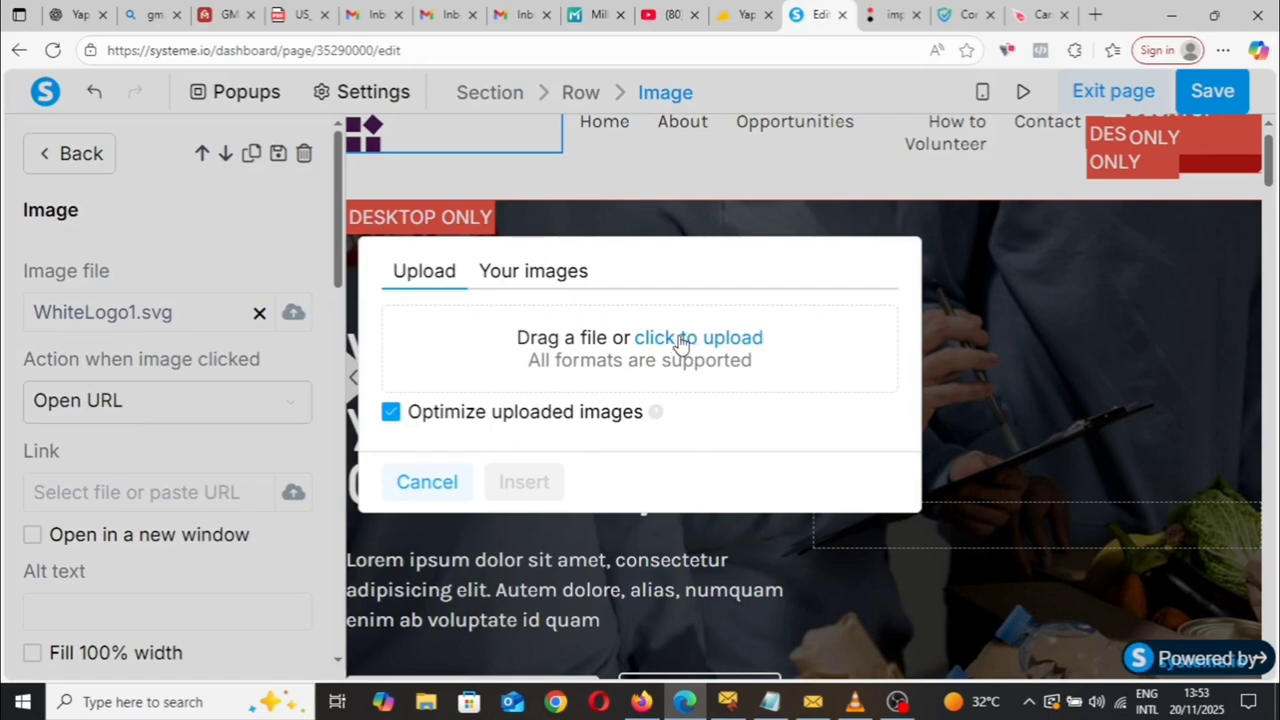
pyautogui.click(424, 484)
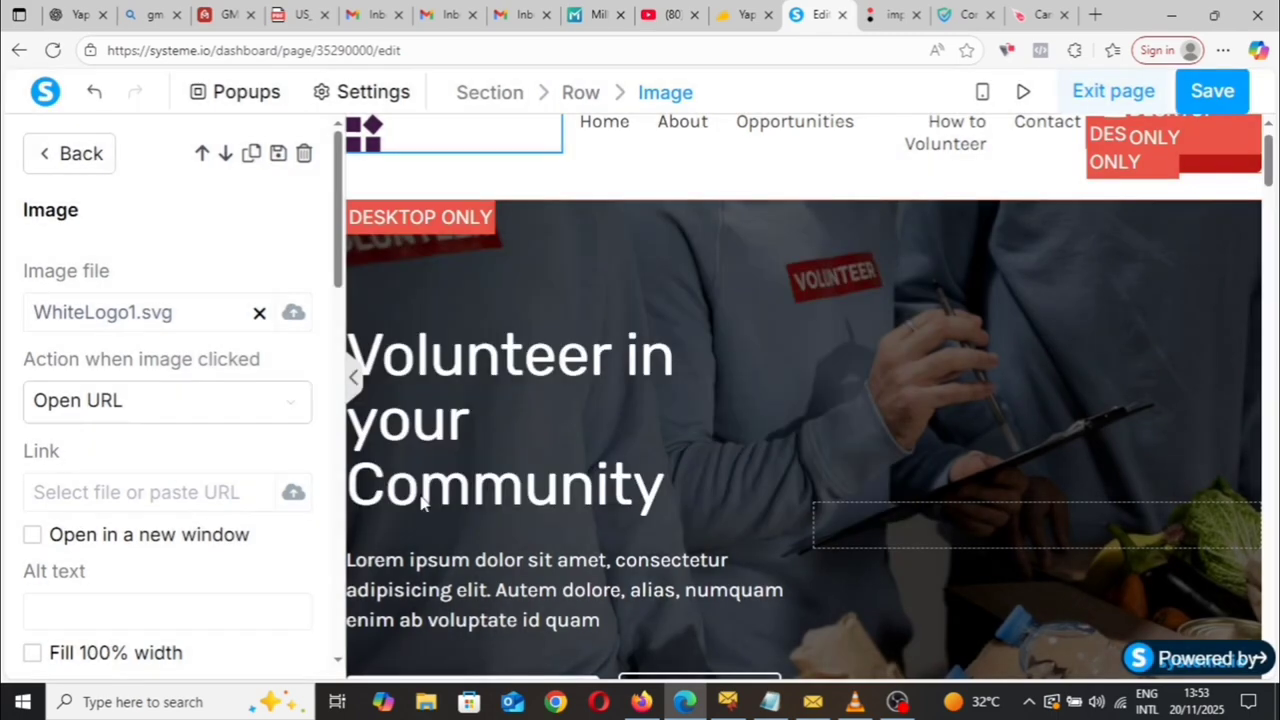
# Delete the logo image, the navigation menu and the red button from the page header.
pyautogui.click(548, 130)
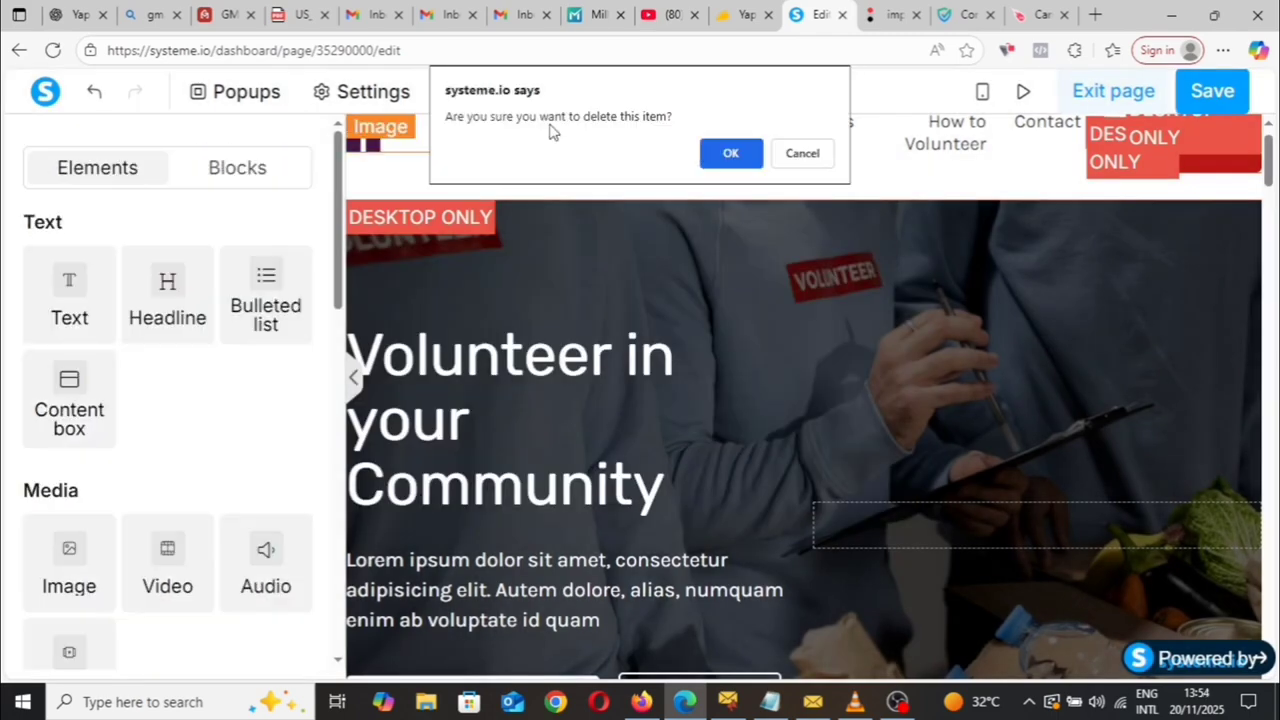
pyautogui.click(737, 155)
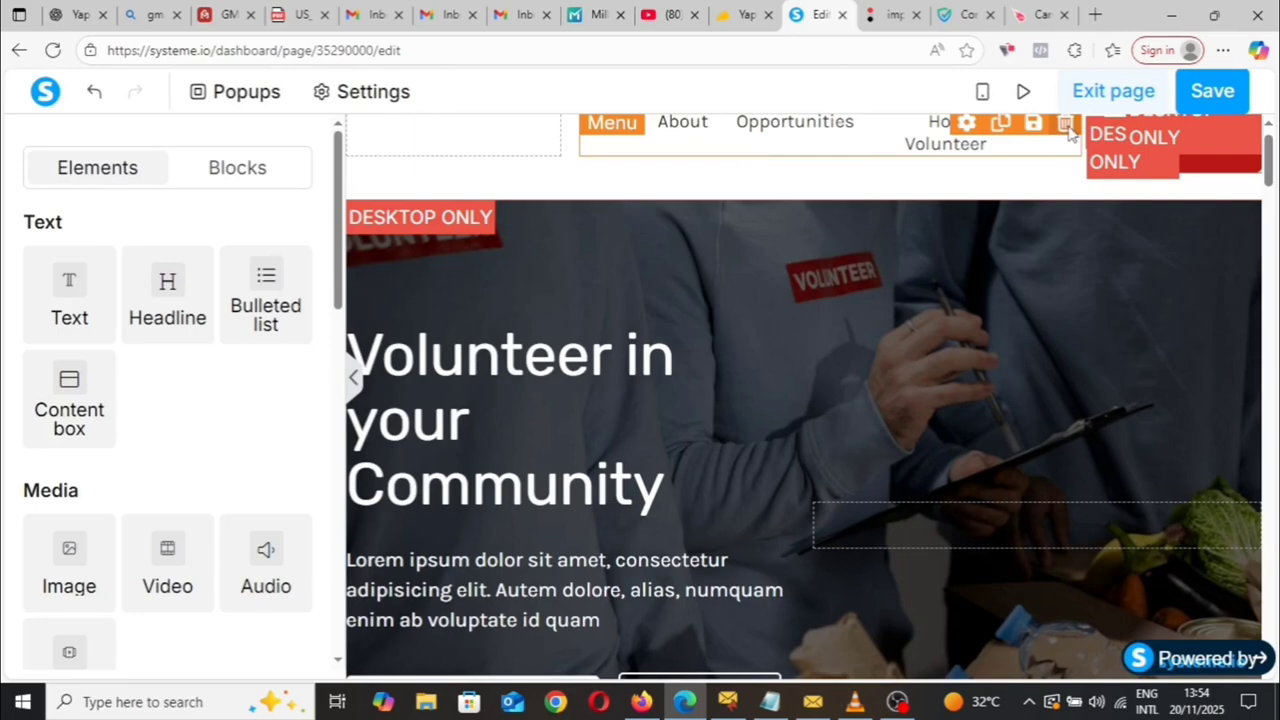
pyautogui.click(1066, 124)
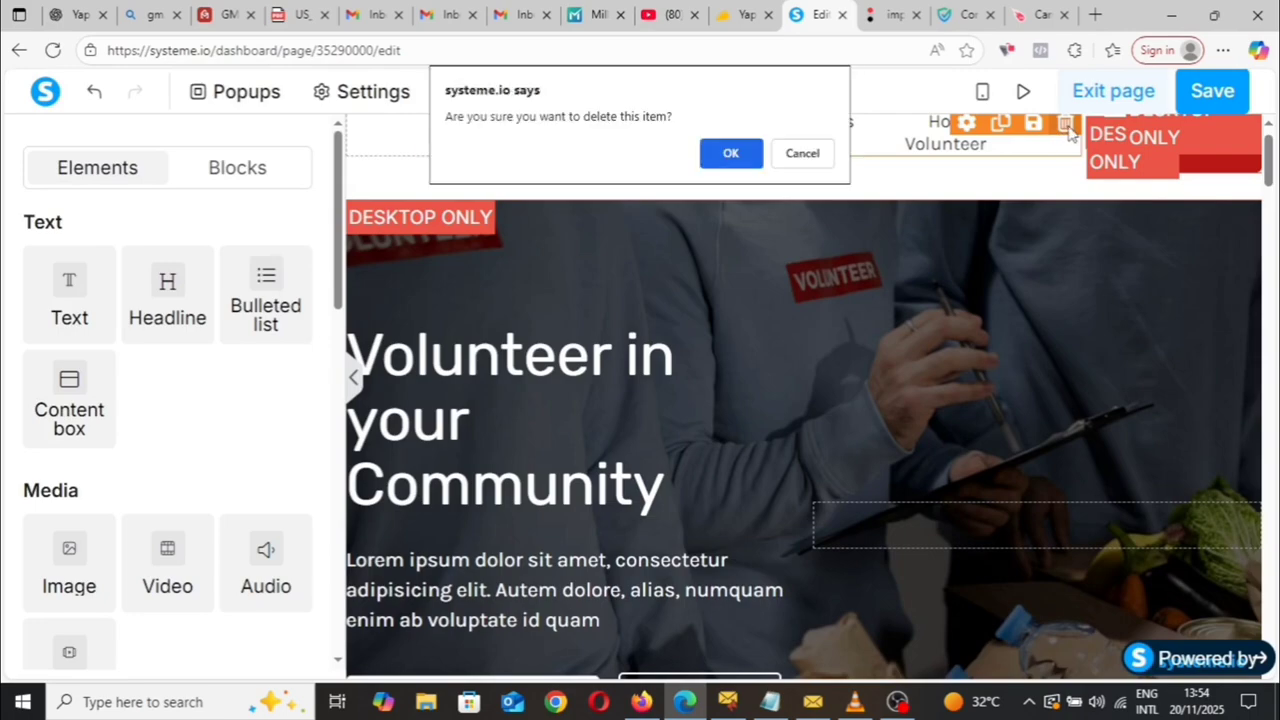
pyautogui.click(731, 155)
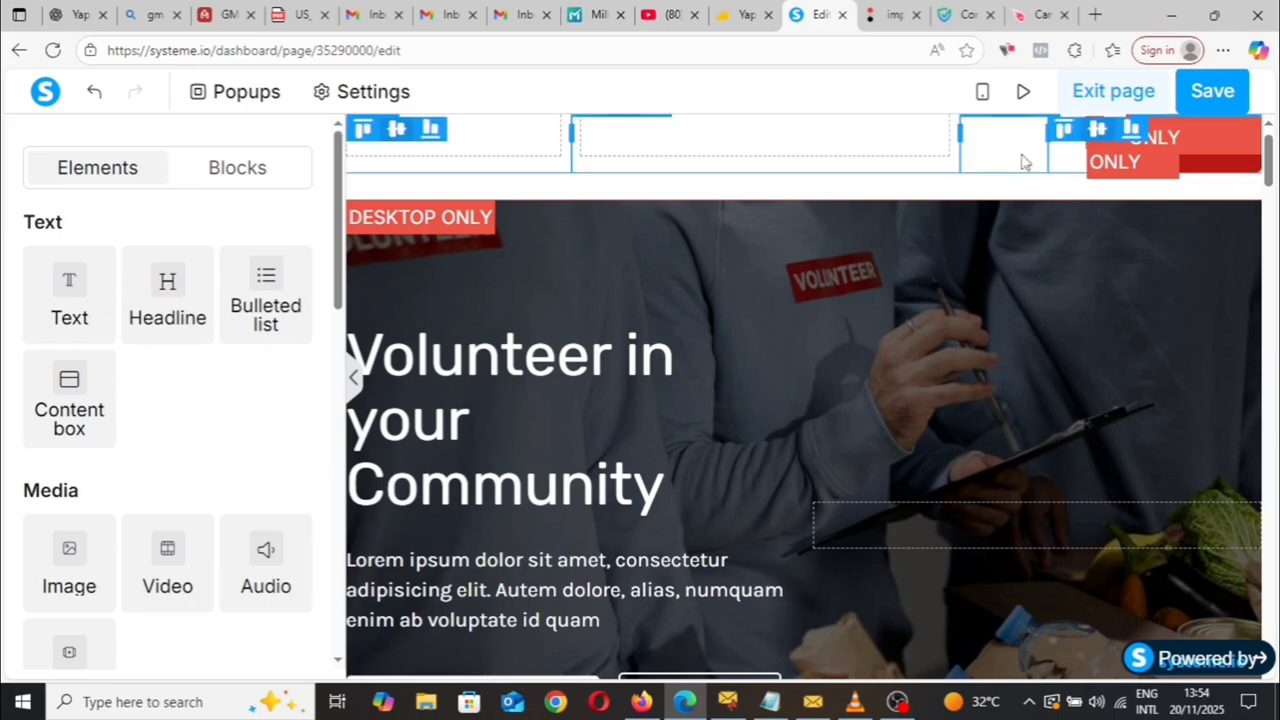
pyautogui.scroll(1, 680, 210)
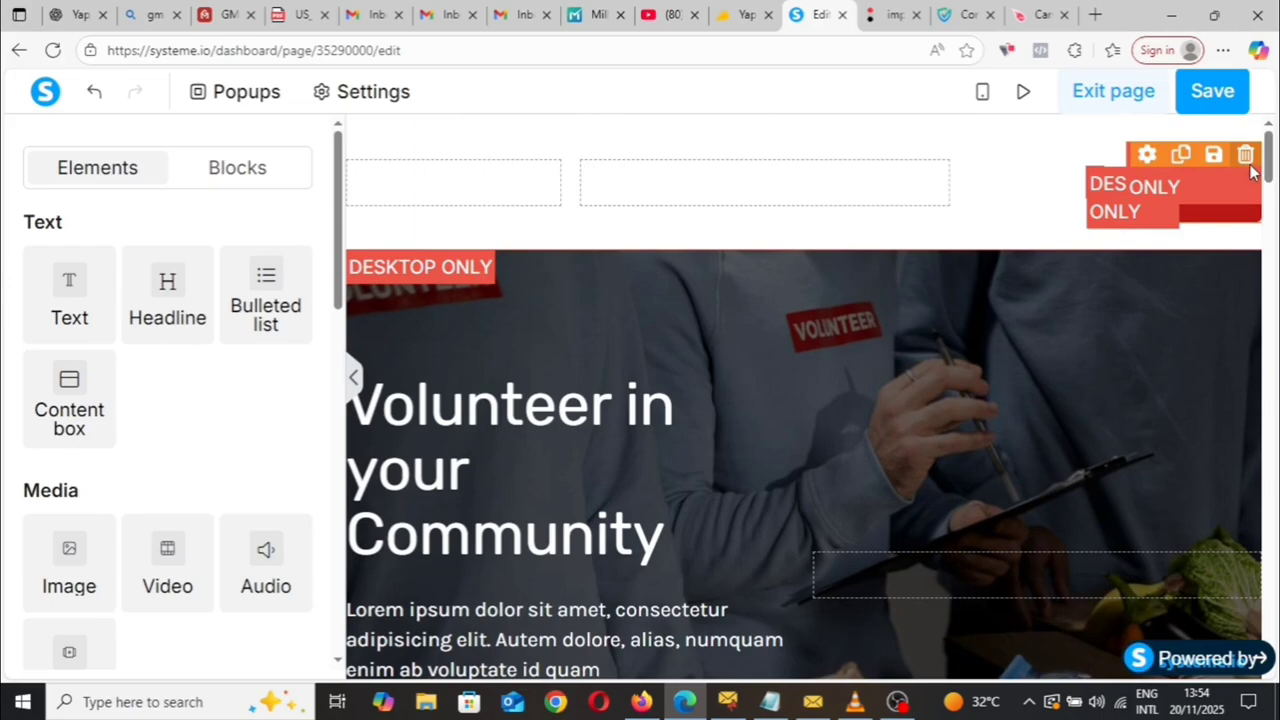
pyautogui.click(1246, 156)
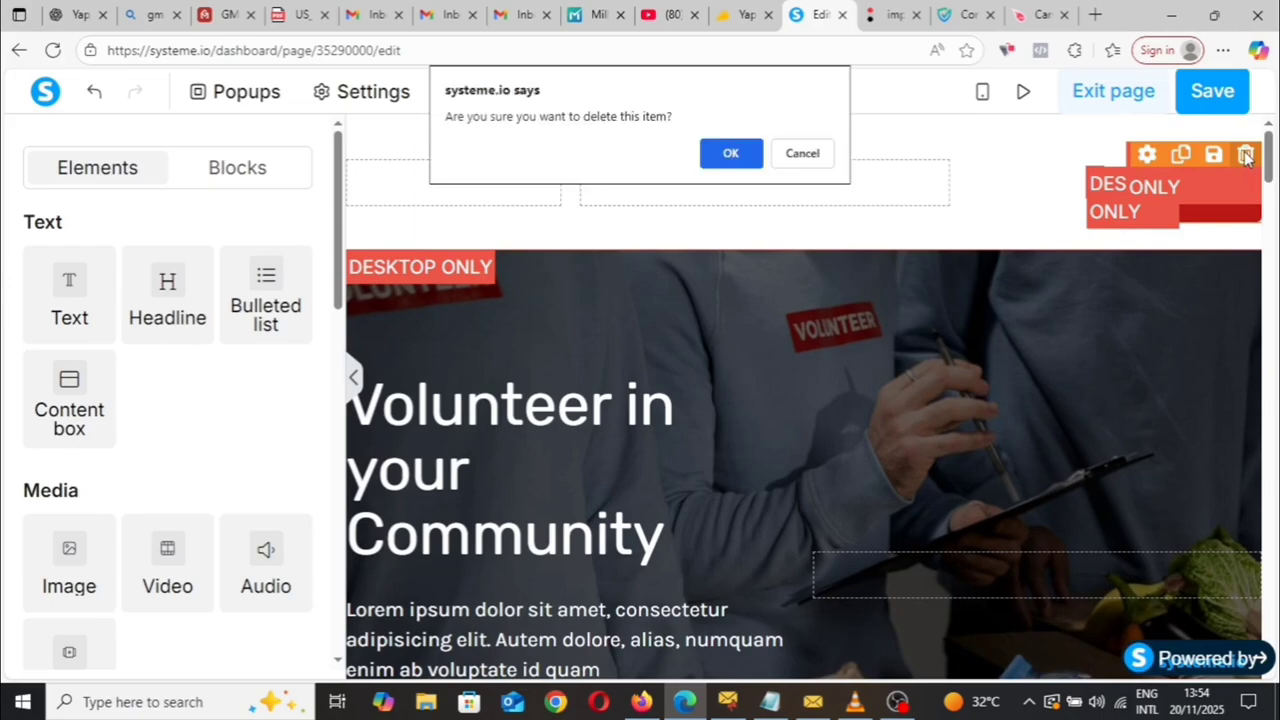
pyautogui.click(733, 155)
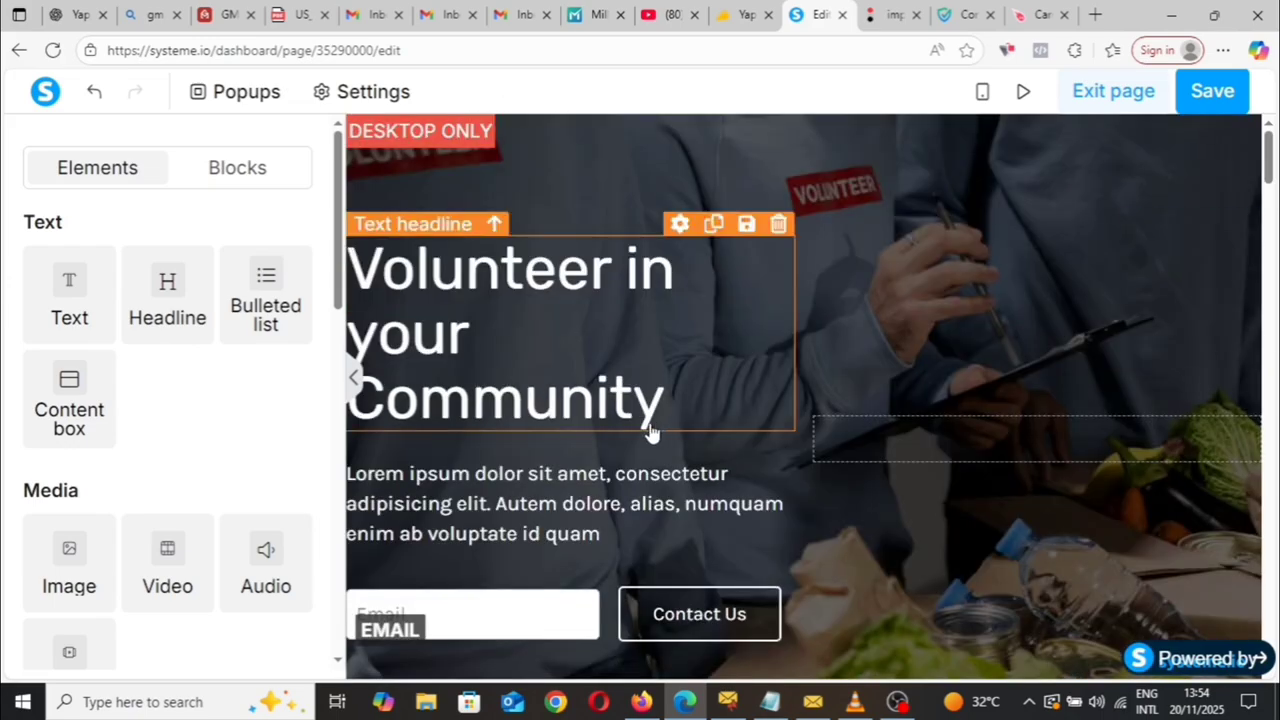
# Replace the "Volunteer in your Community" headline with the copied text "Grab Your Free [Lead Magnet/Guide/Template] and Grow Your Business!".
pyautogui.click(460, 341)
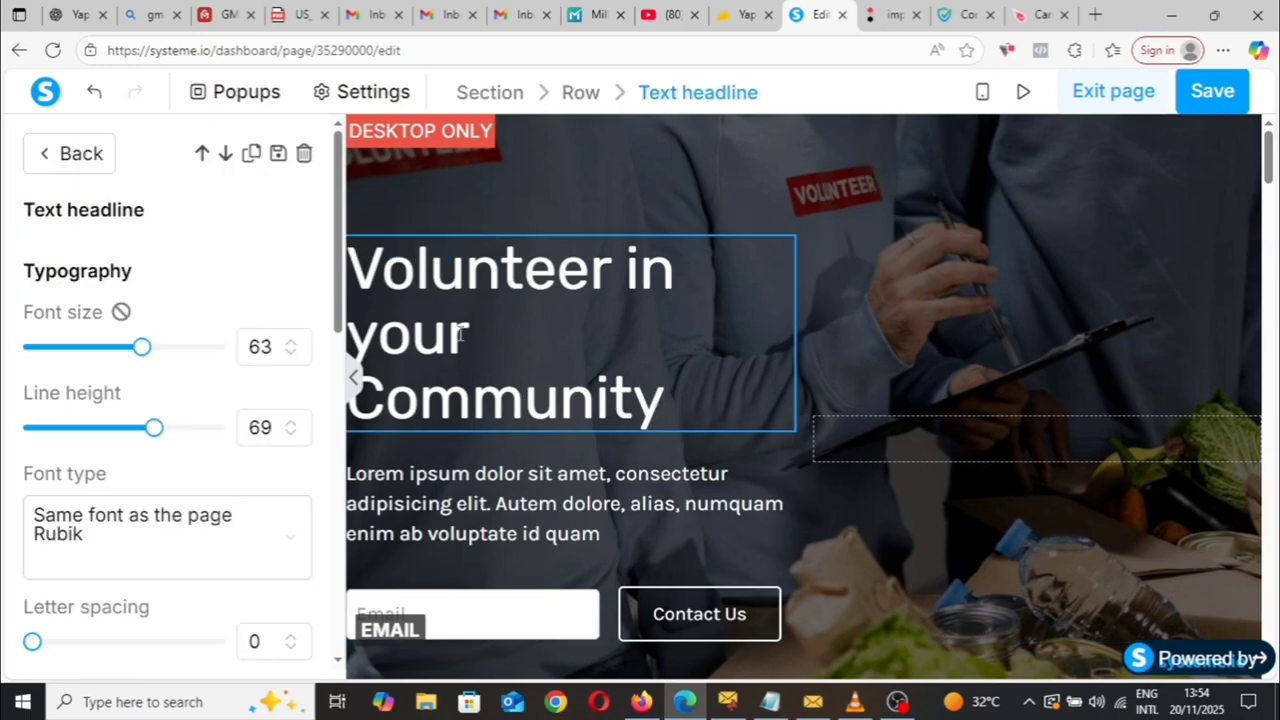
pyautogui.hotkey('ctrl', 'a')
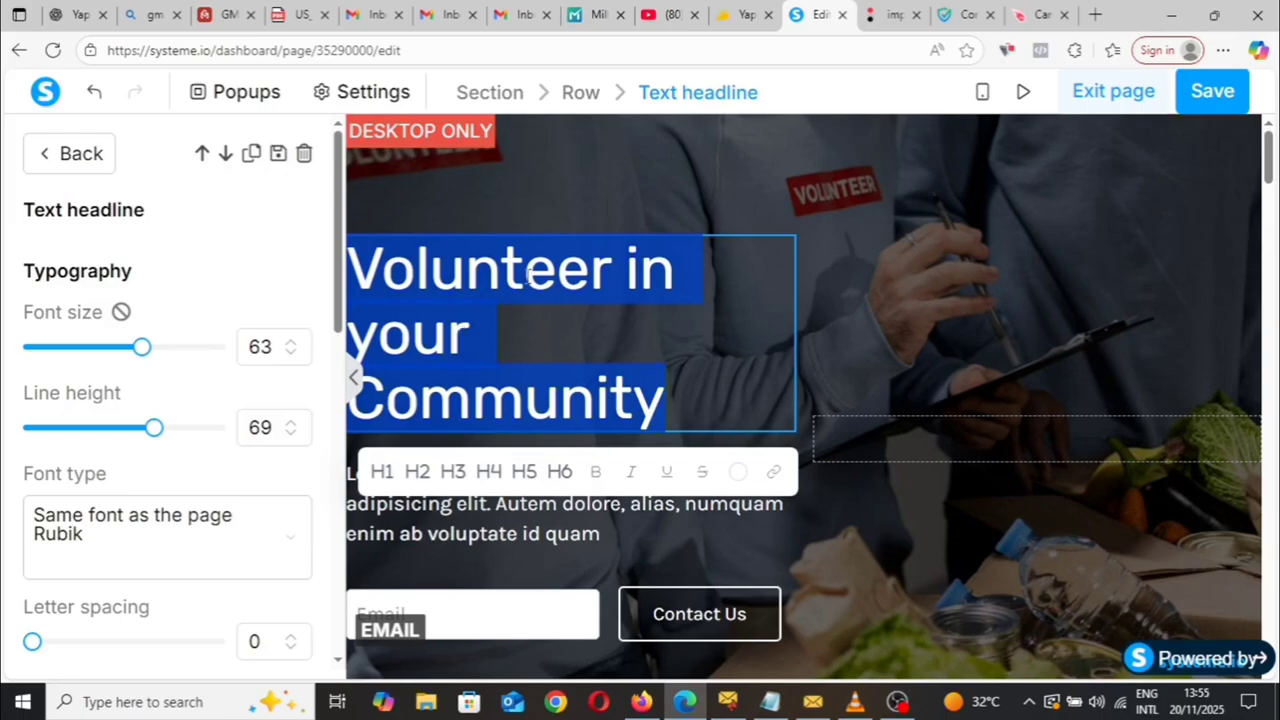
pyautogui.rightClick(455, 265)
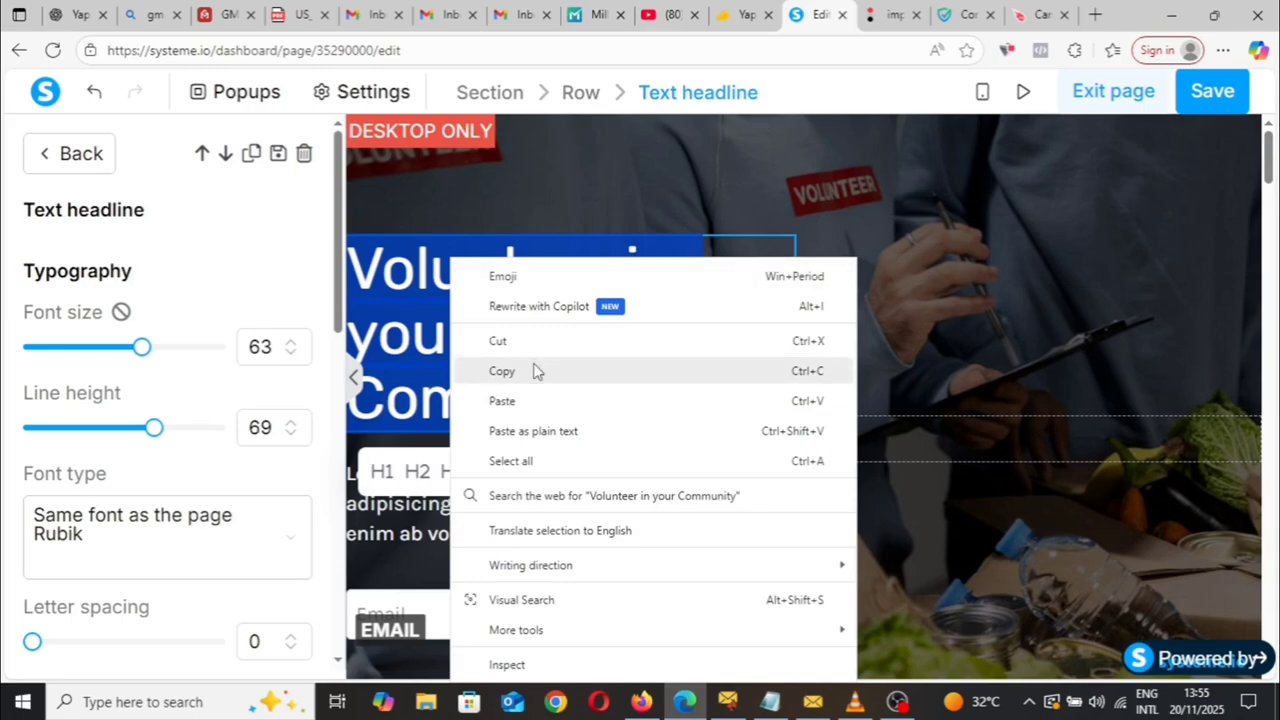
pyautogui.click(540, 399)
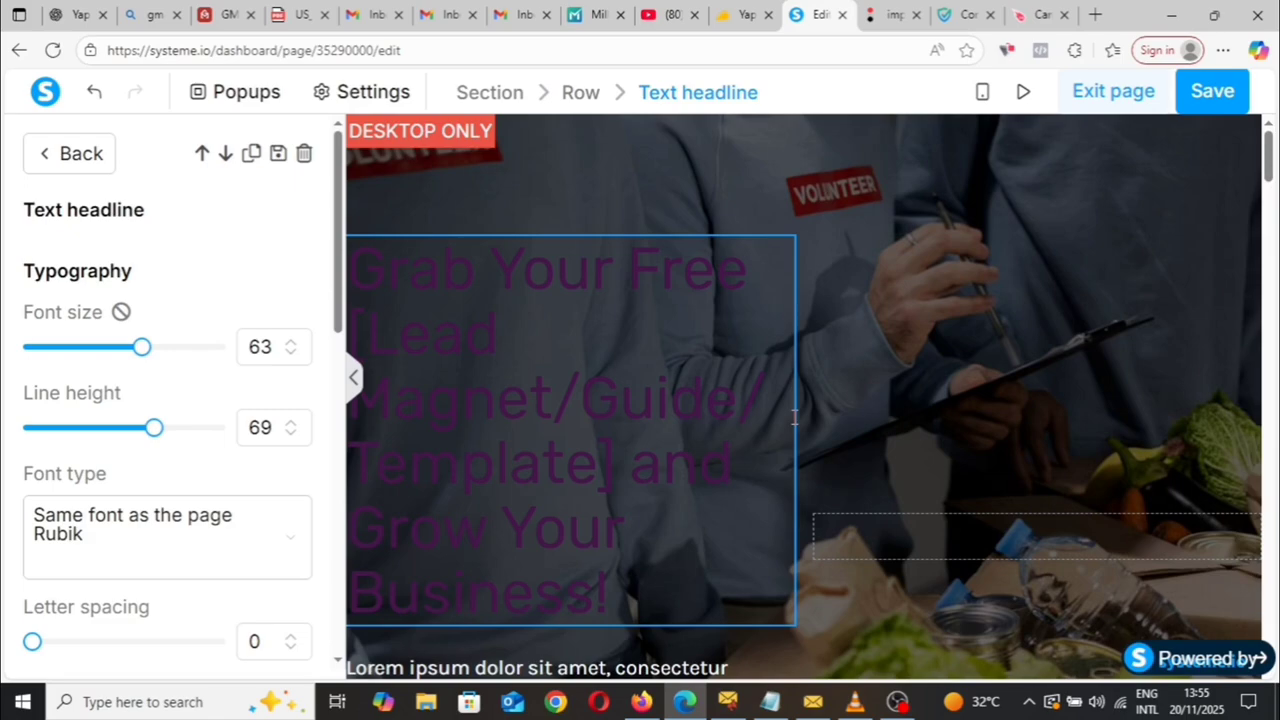
# Change the color of the whole headline text to the near-white #f9f3f3.
pyautogui.tripleClick(604, 411)
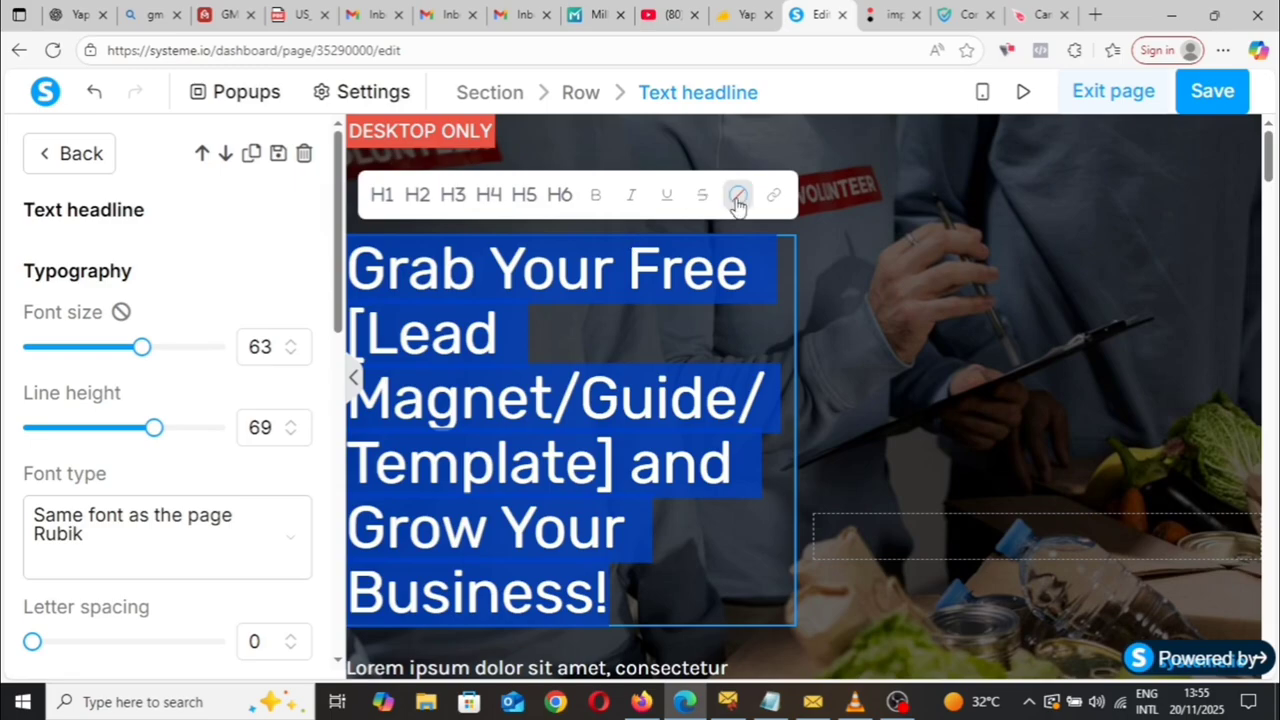
pyautogui.click(738, 196)
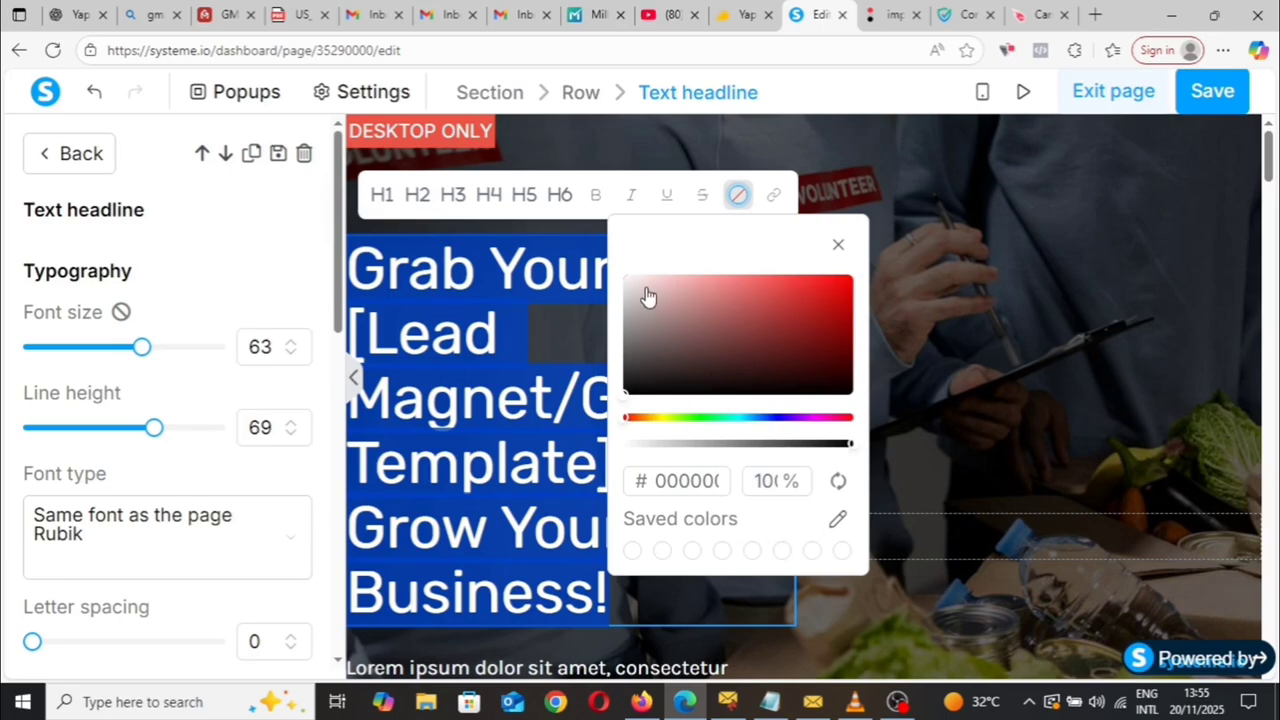
pyautogui.moveTo(631, 287); pyautogui.dragTo(627, 276)
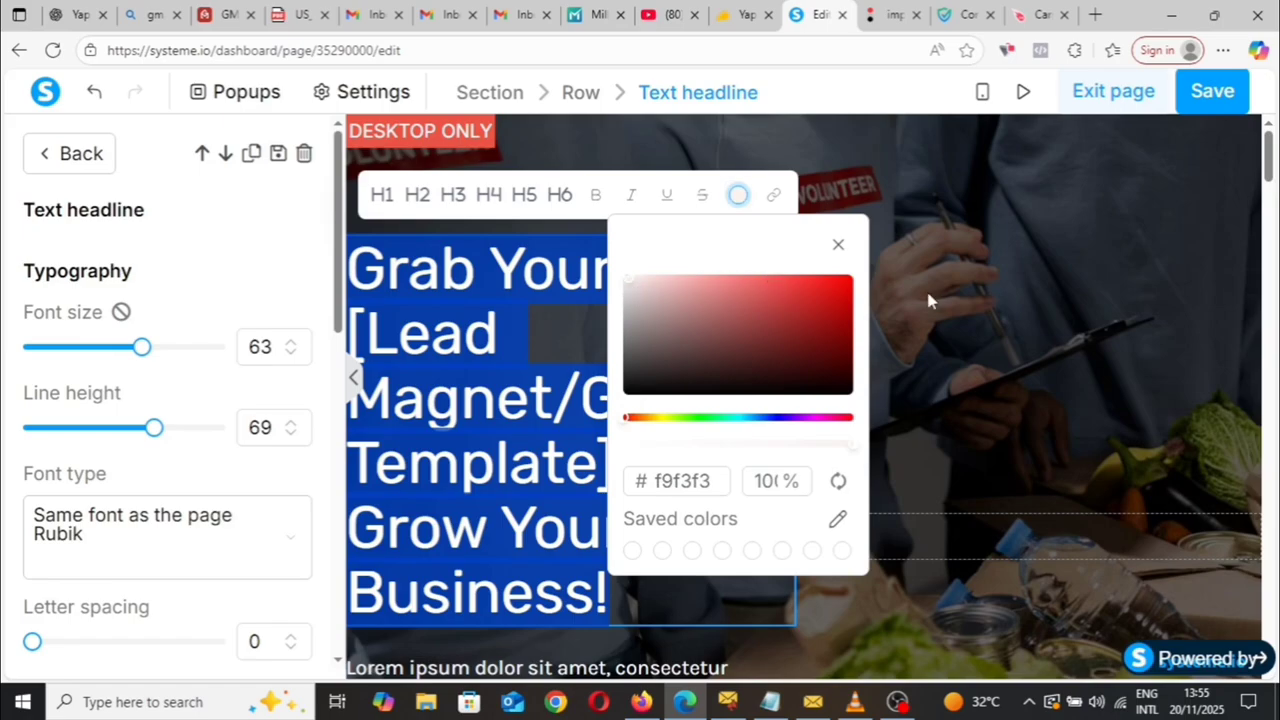
# Set the headline's font size to 41 and its line height to 70.
pyautogui.scroll(-2, 550, 415)
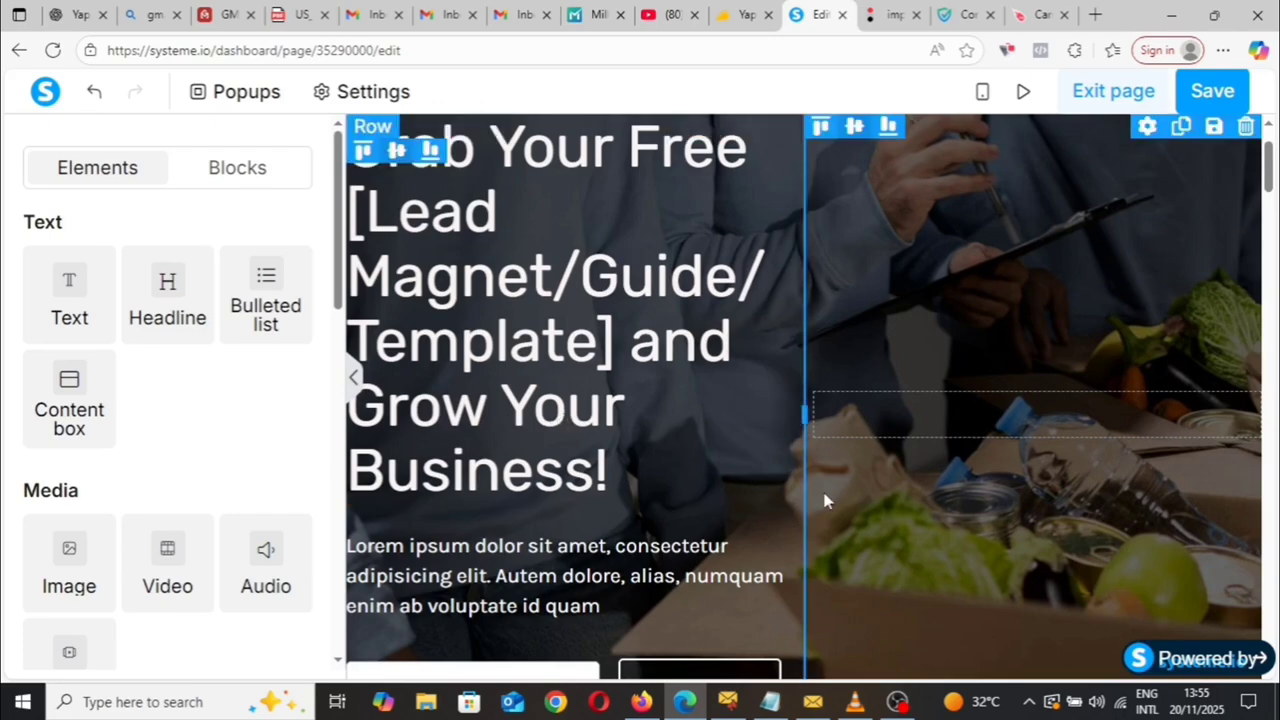
pyautogui.tripleClick(497, 312)
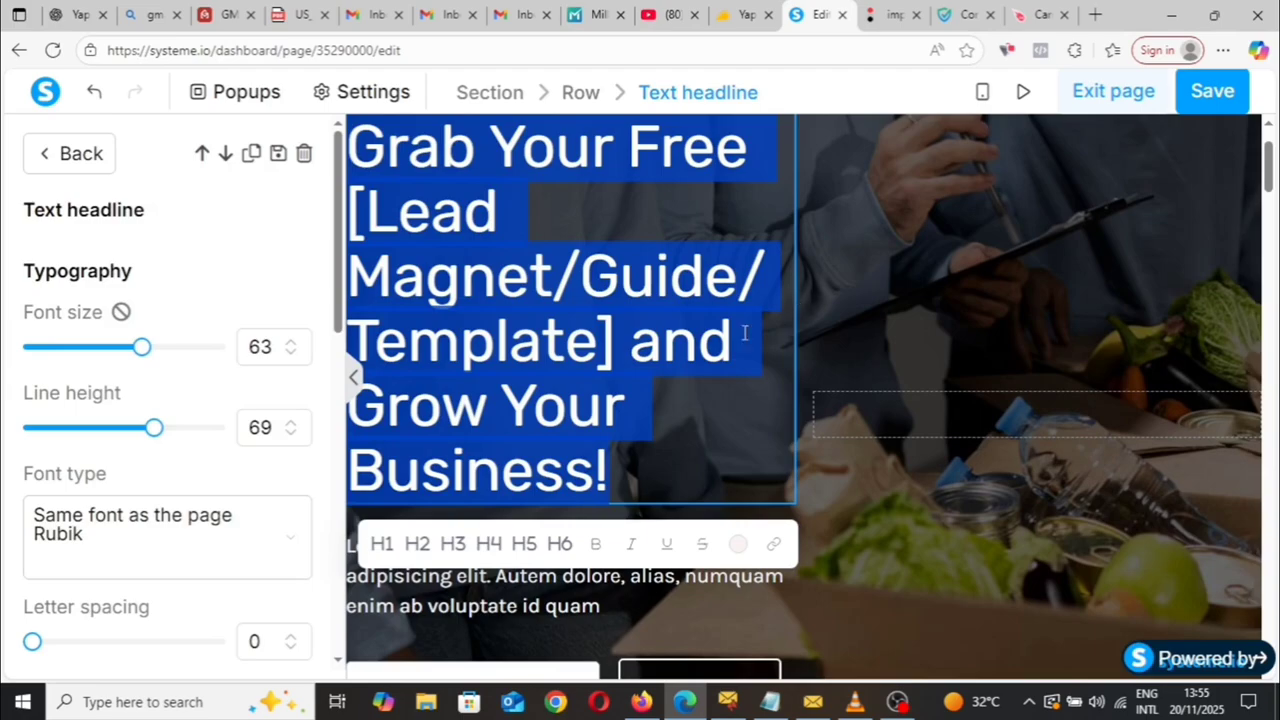
pyautogui.click(954, 340)
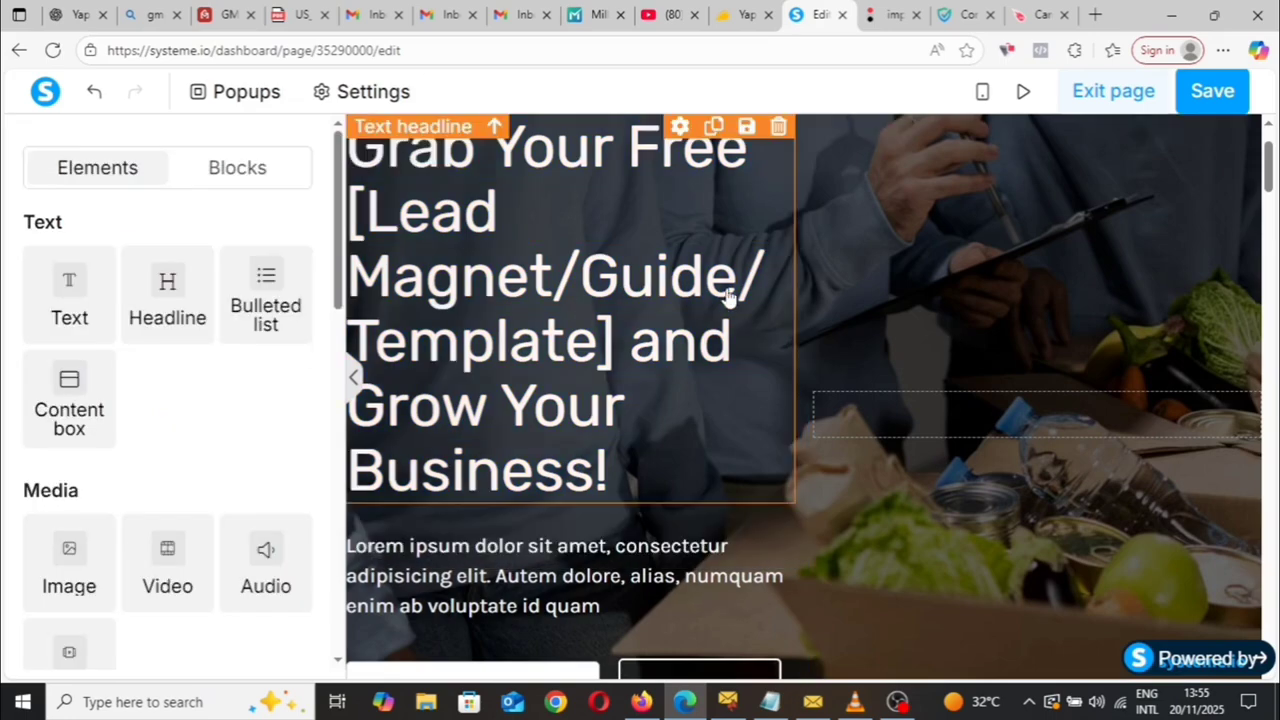
pyautogui.tripleClick(654, 282)
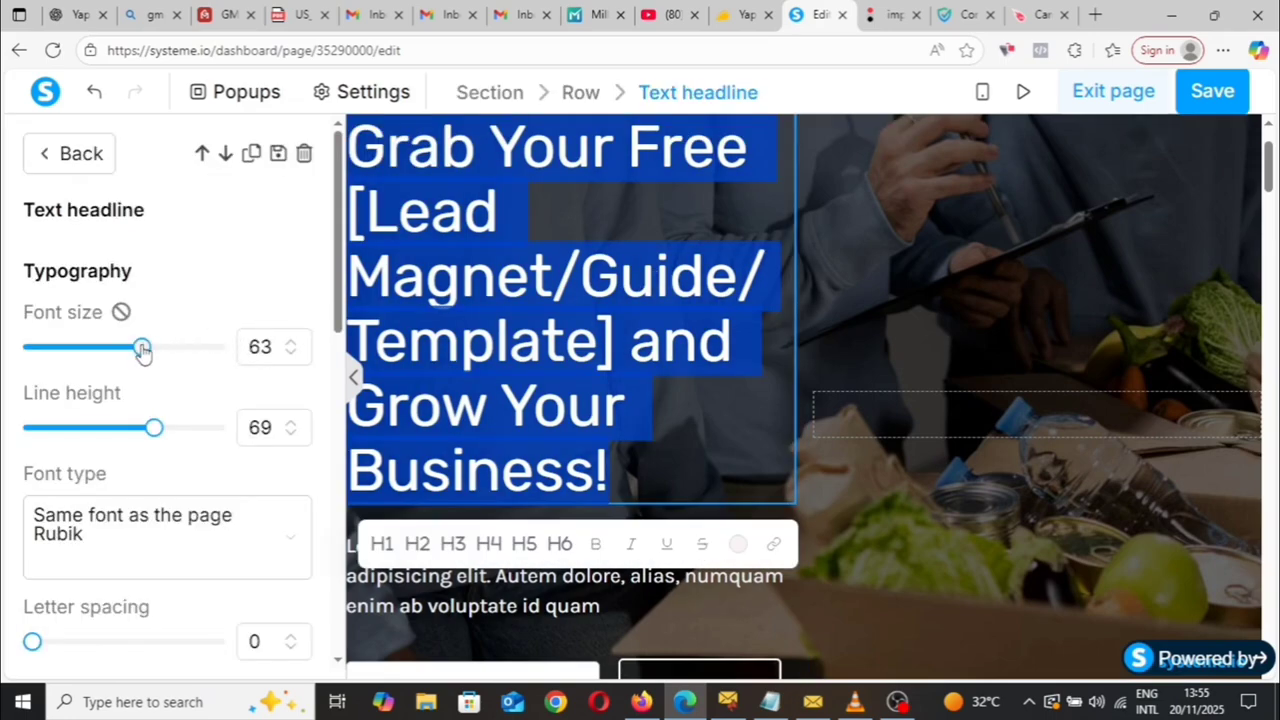
pyautogui.moveTo(142, 350); pyautogui.dragTo(86, 347)
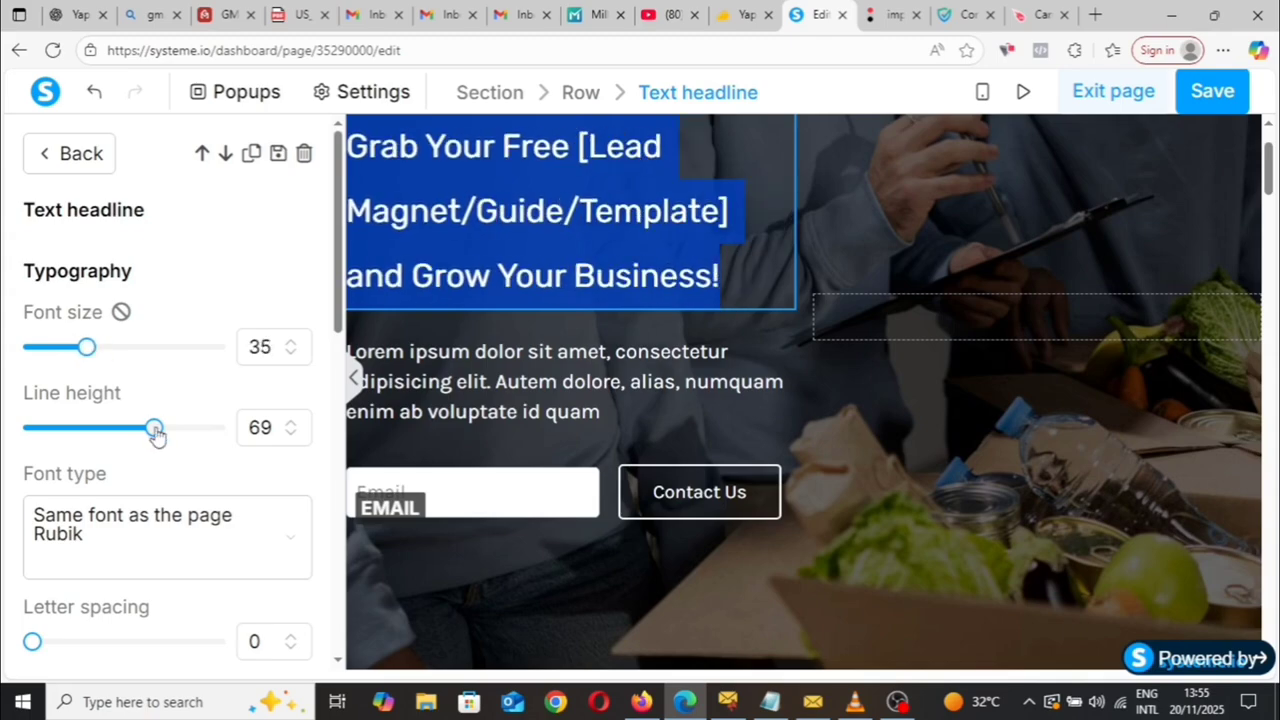
pyautogui.moveTo(155, 430)
pyautogui.mouseDown()
pyautogui.moveTo(99, 429)
pyautogui.moveTo(158, 450)
pyautogui.mouseUp()
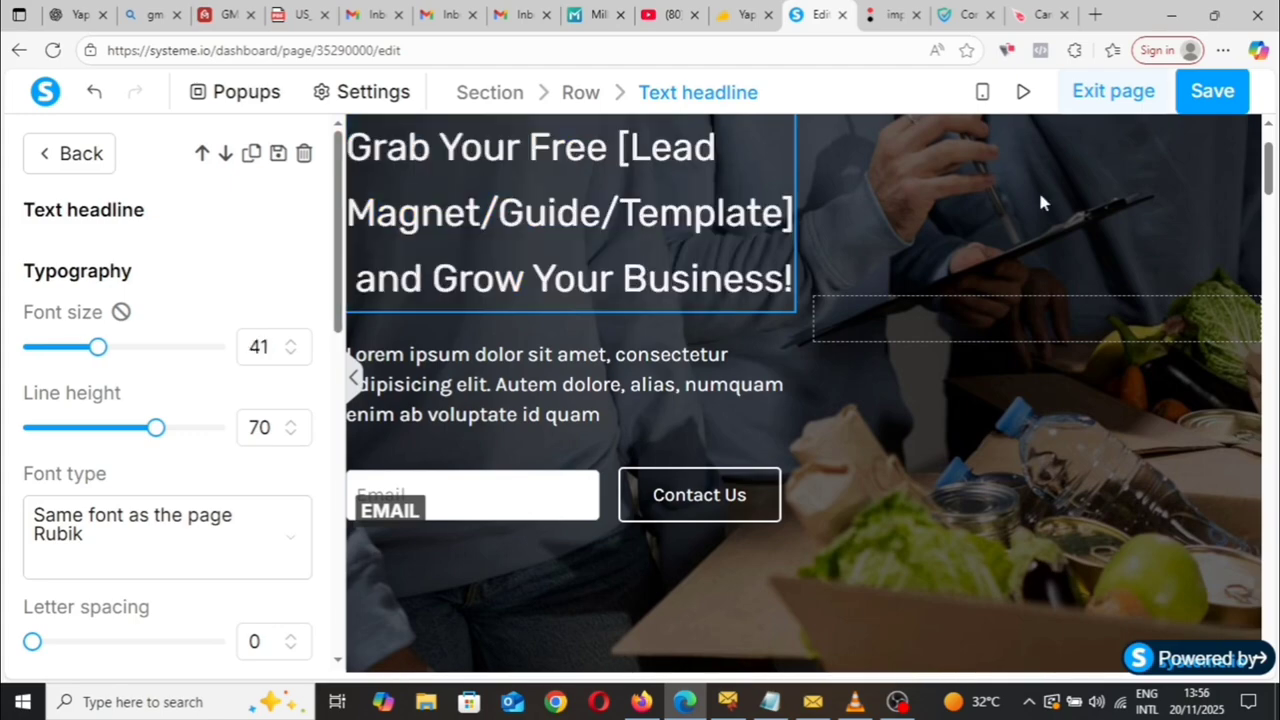
pyautogui.click(1040, 201)
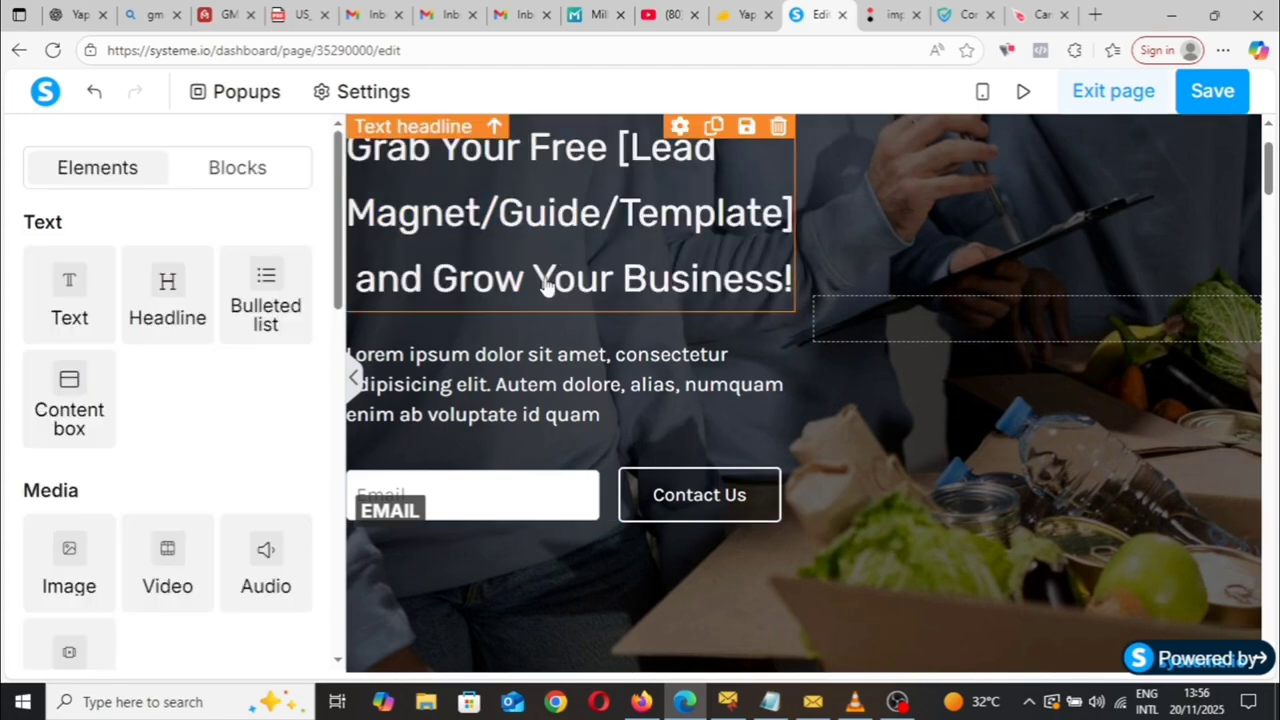
# Try the red text background color #f72828 on the headline and undo it.
pyautogui.doubleClick(588, 233)
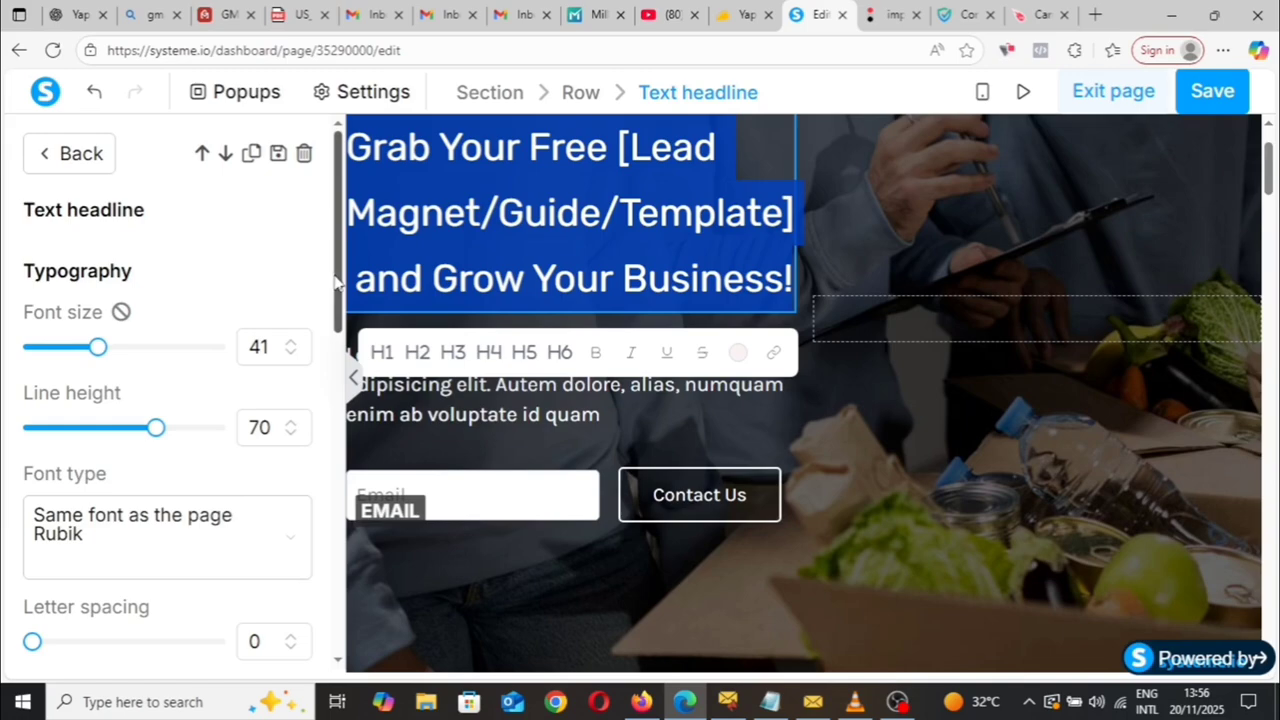
pyautogui.moveTo(340, 283); pyautogui.dragTo(341, 436)
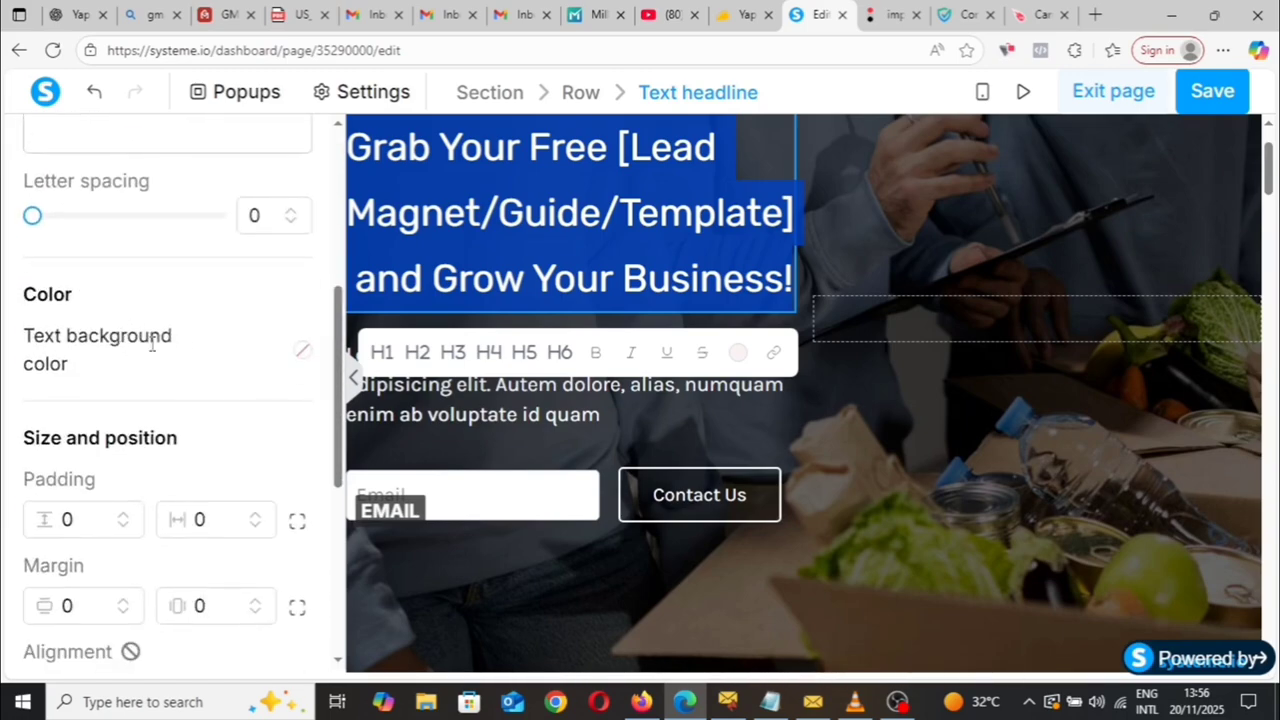
pyautogui.click(302, 350)
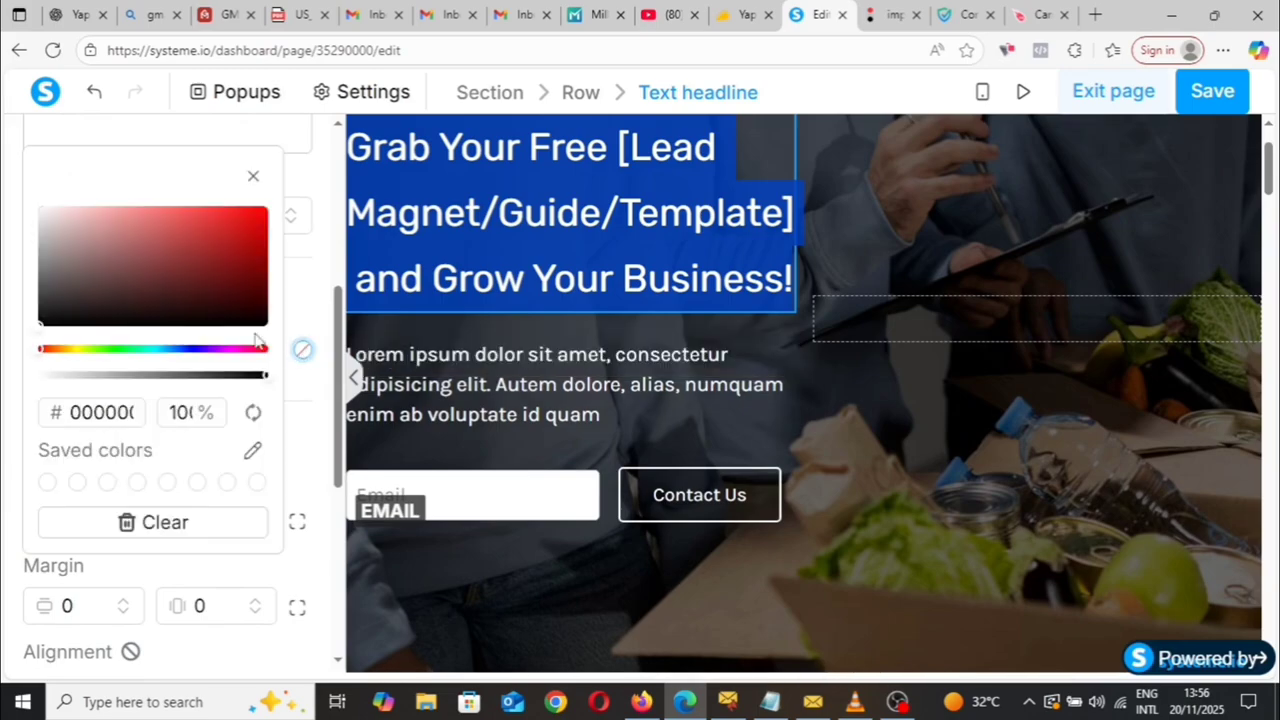
pyautogui.click(231, 209)
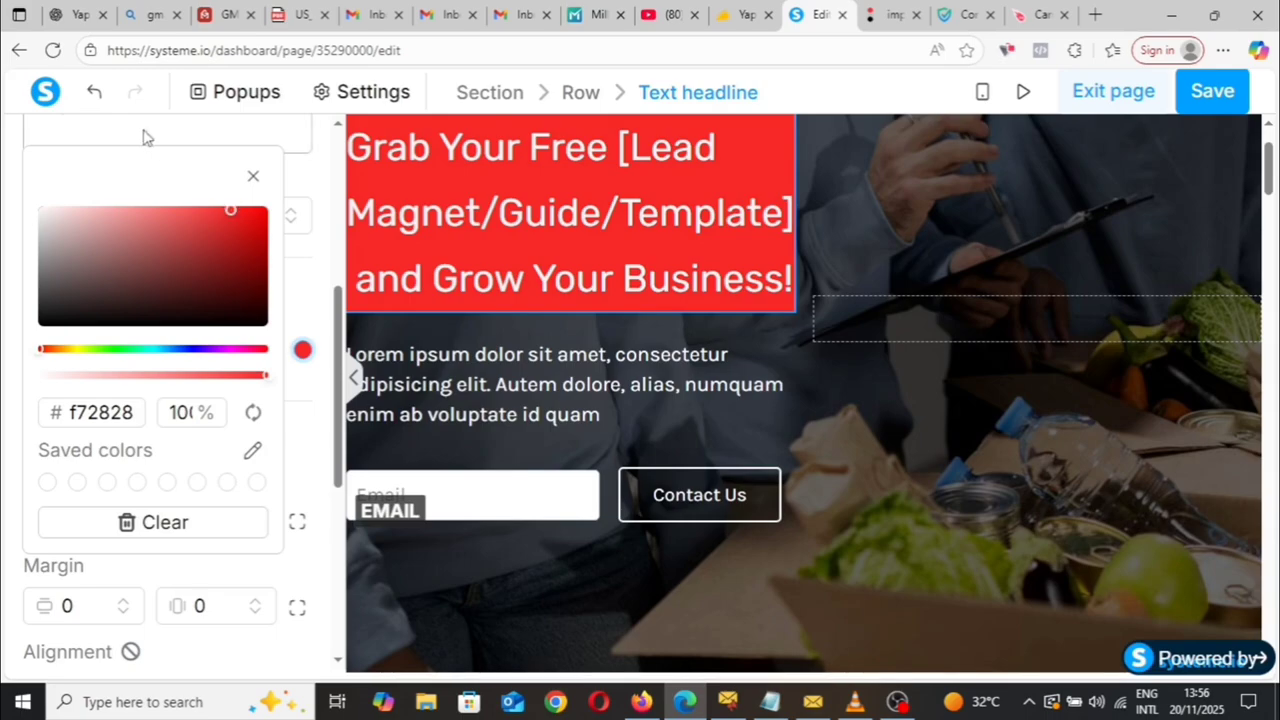
pyautogui.click(96, 93)
# Replace the lorem ipsum paragraph with the copied text "Make it benefit-focused. Example: Grab Your Free High-Converting Landing Page Template and Start Collecting Leads Today!".
pyautogui.click(486, 374)
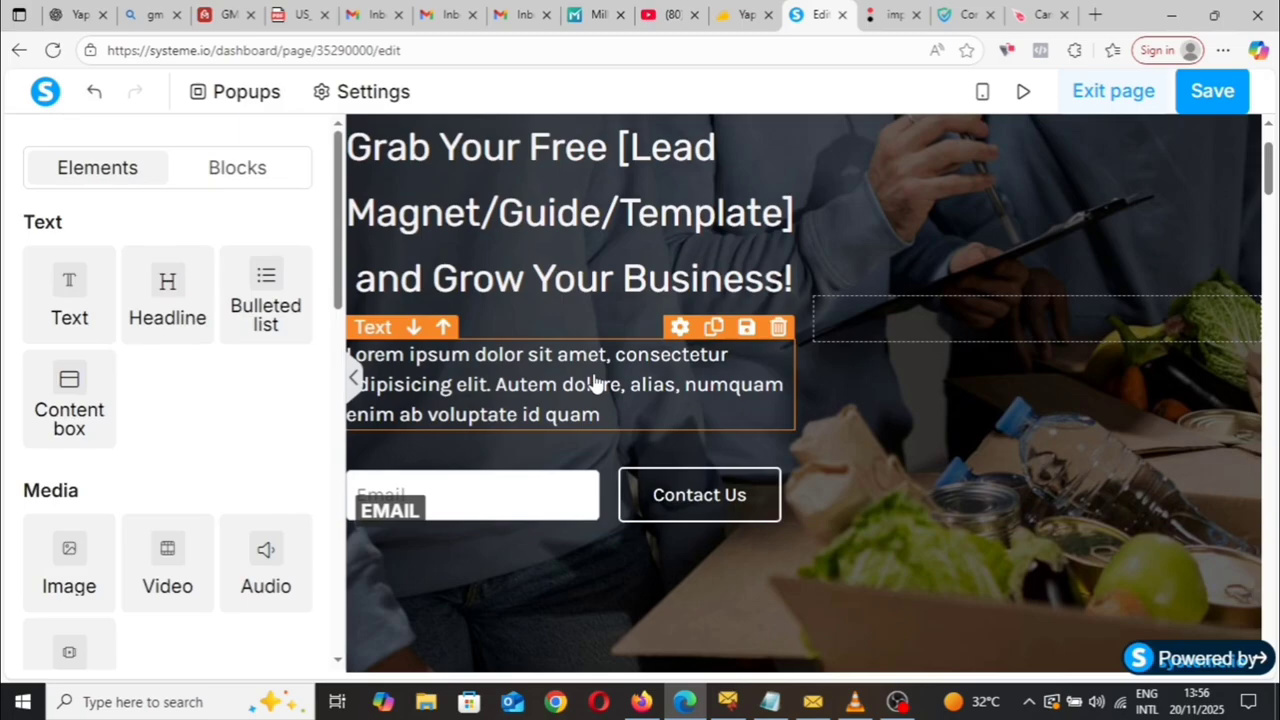
pyautogui.click(594, 380)
pyautogui.tripleClick(594, 375)
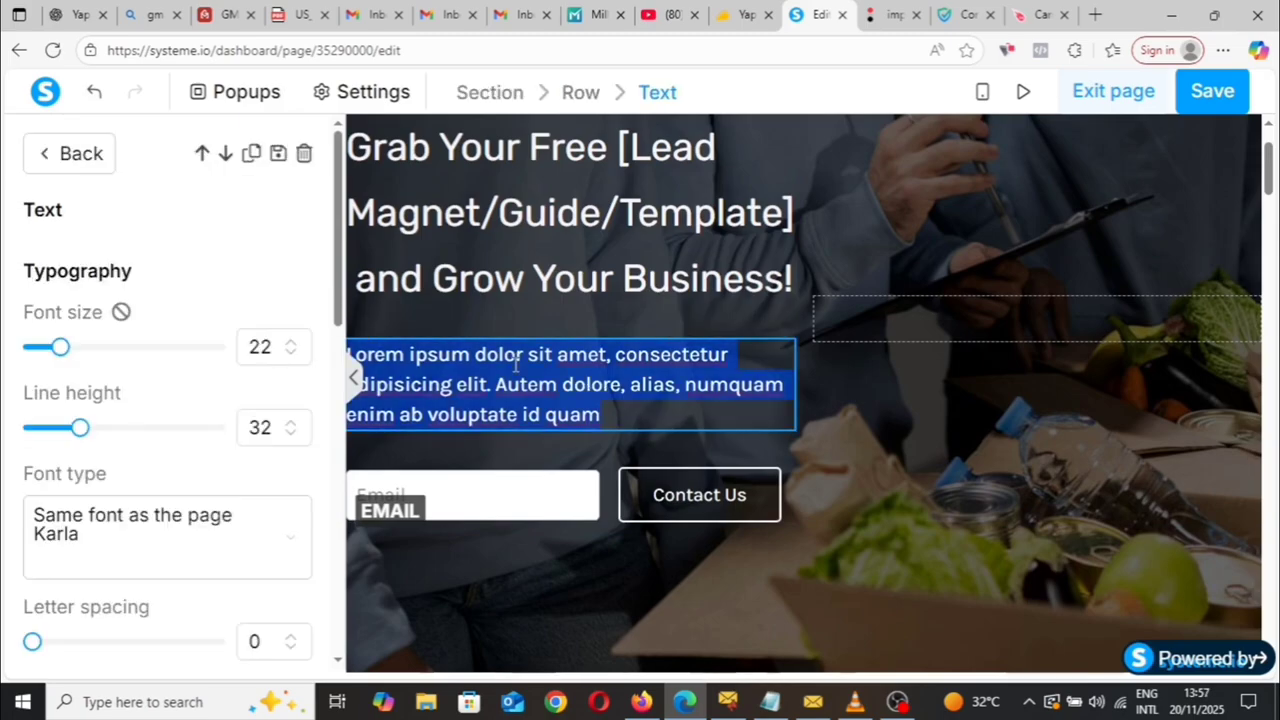
pyautogui.rightClick(516, 372)
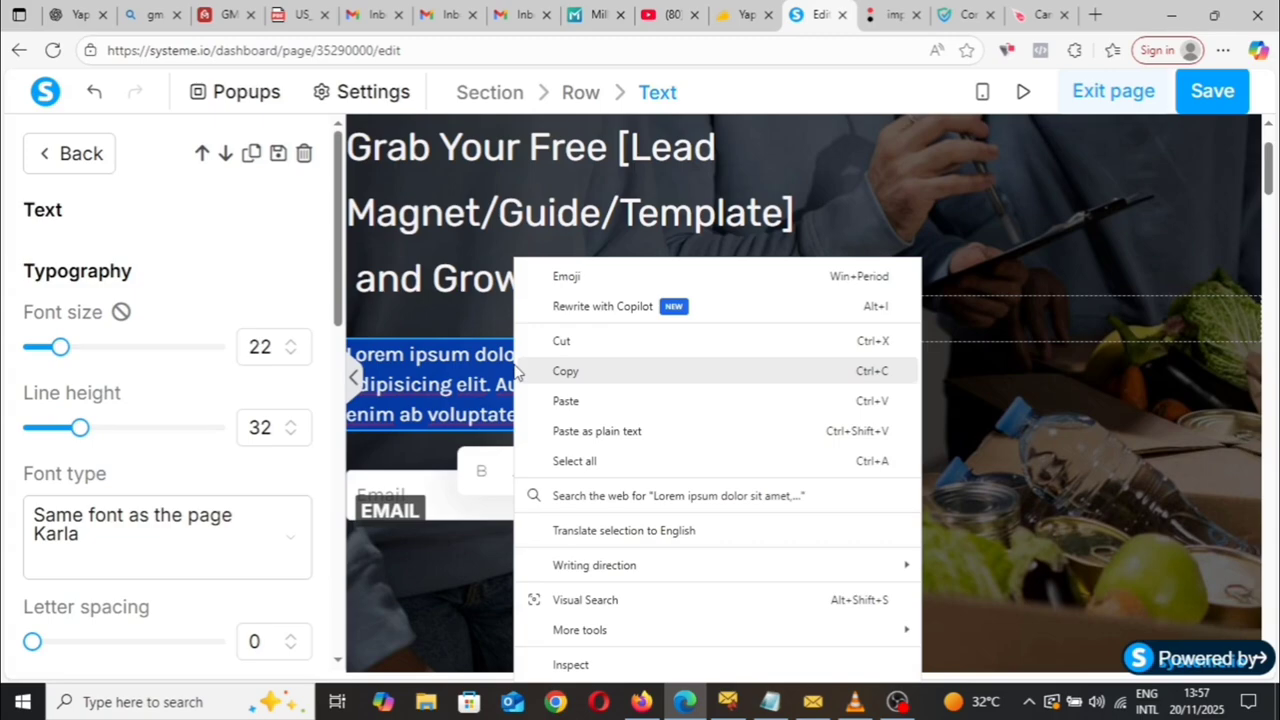
pyautogui.click(563, 401)
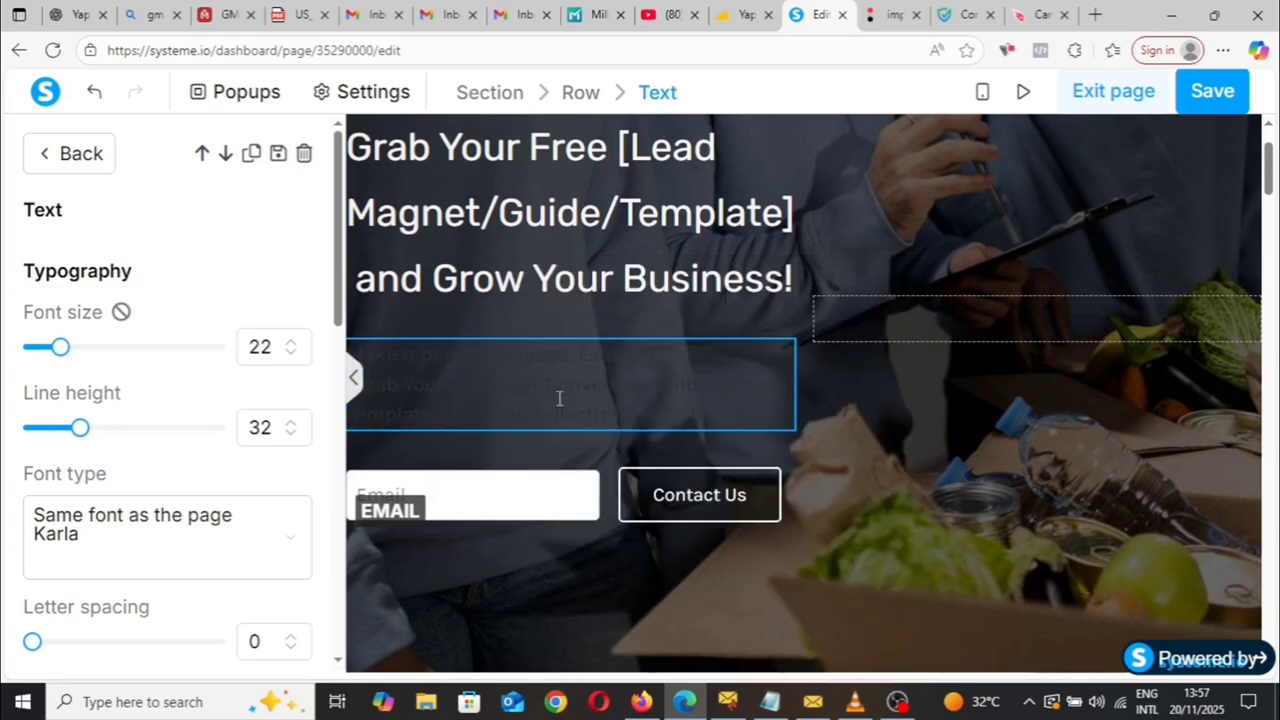
# Change the color of the whole paragraph below the headline to near-white.
pyautogui.hotkey('ctrl', 'a')
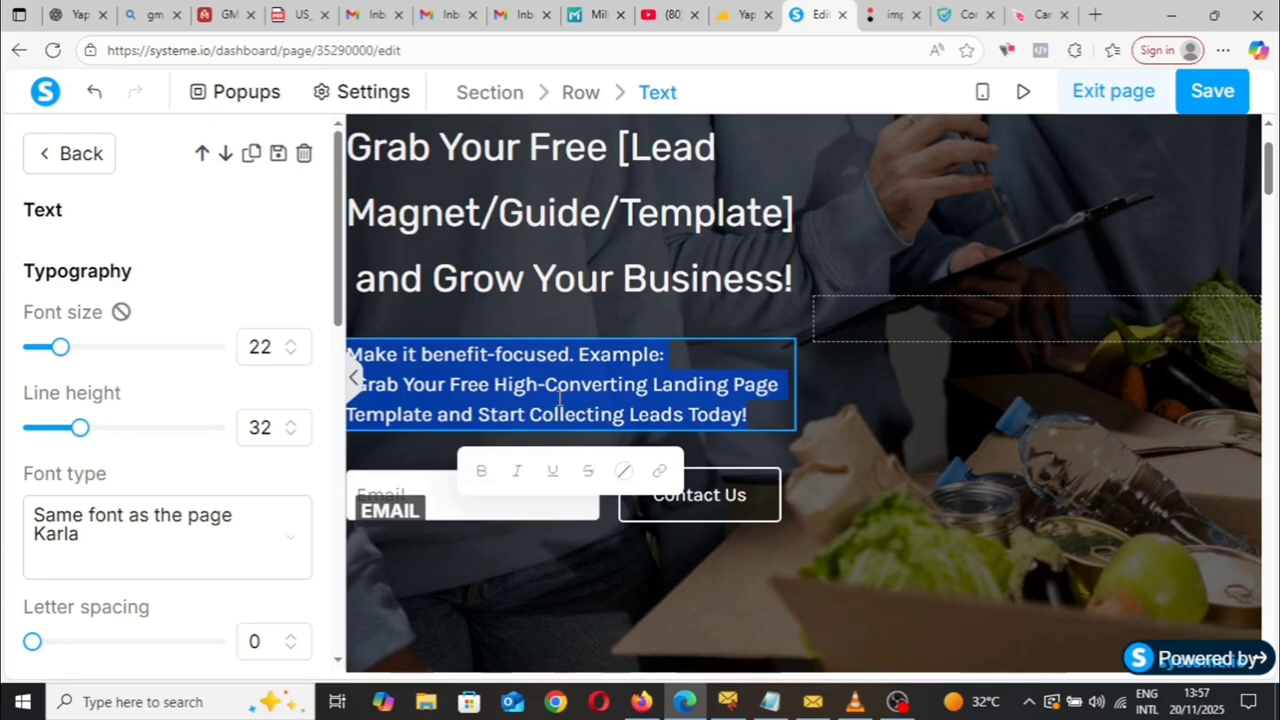
pyautogui.click(622, 474)
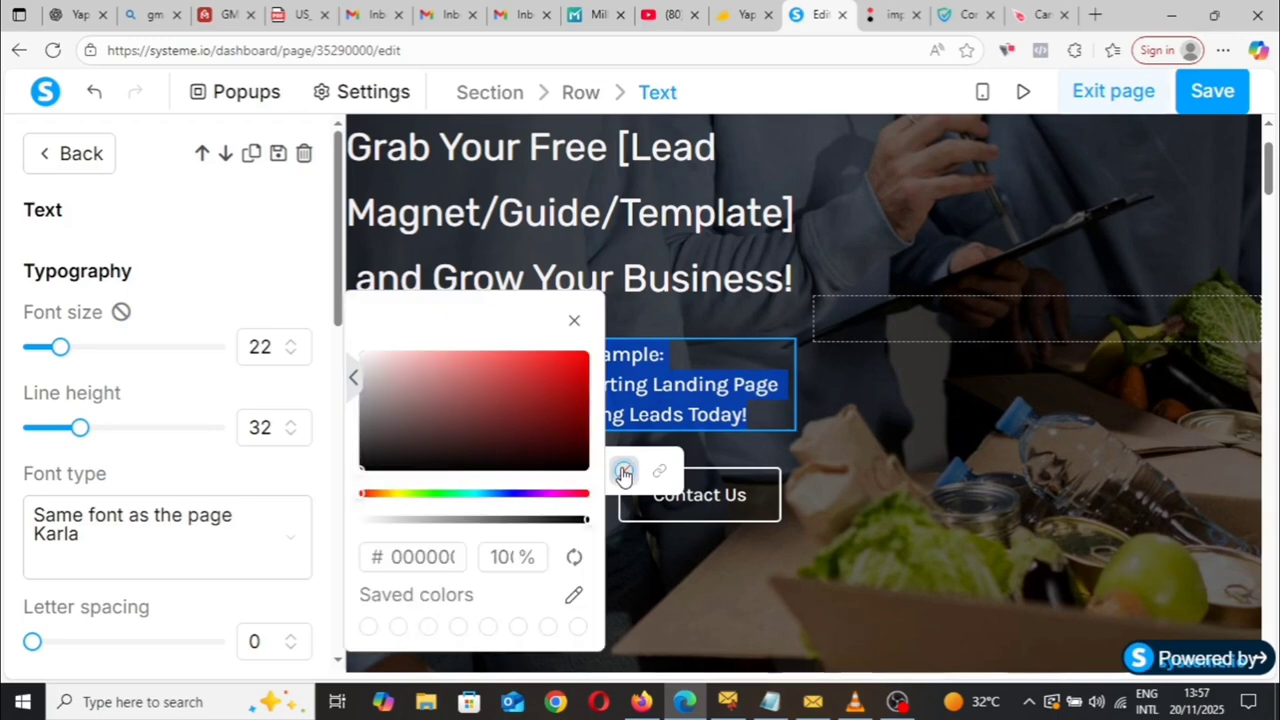
pyautogui.click(364, 351)
pyautogui.click(993, 290)
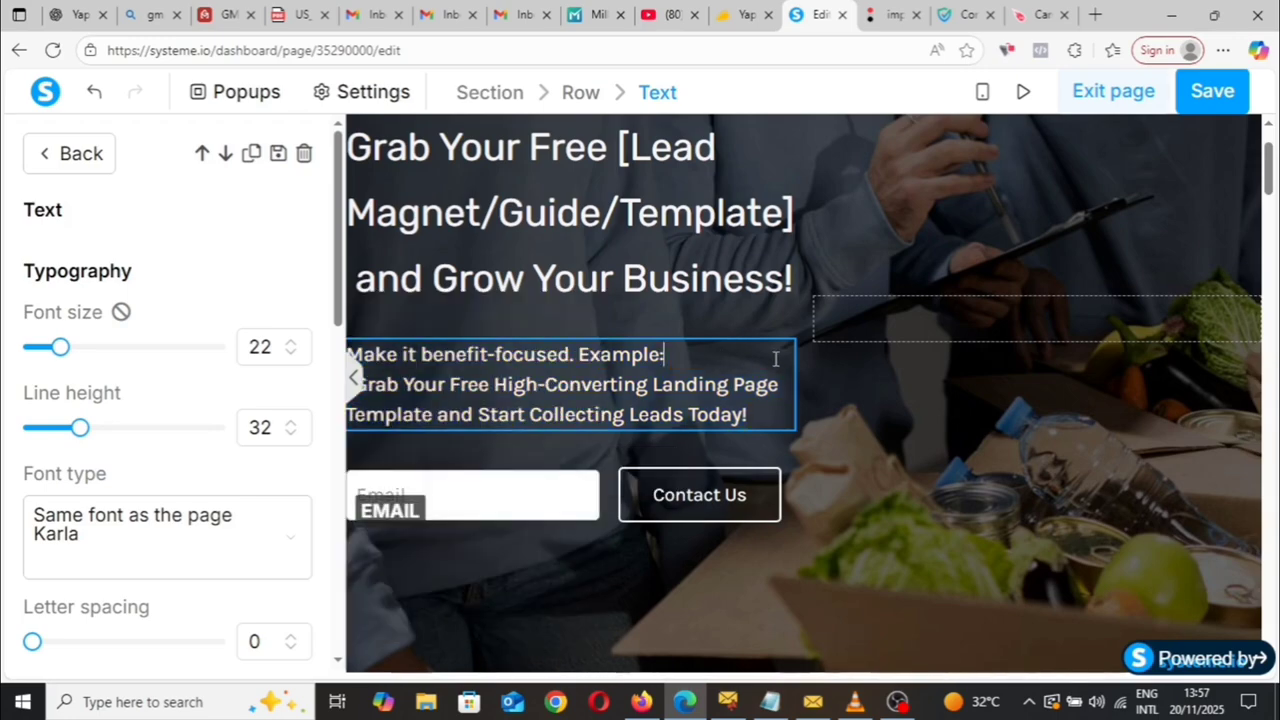
pyautogui.click(1066, 244)
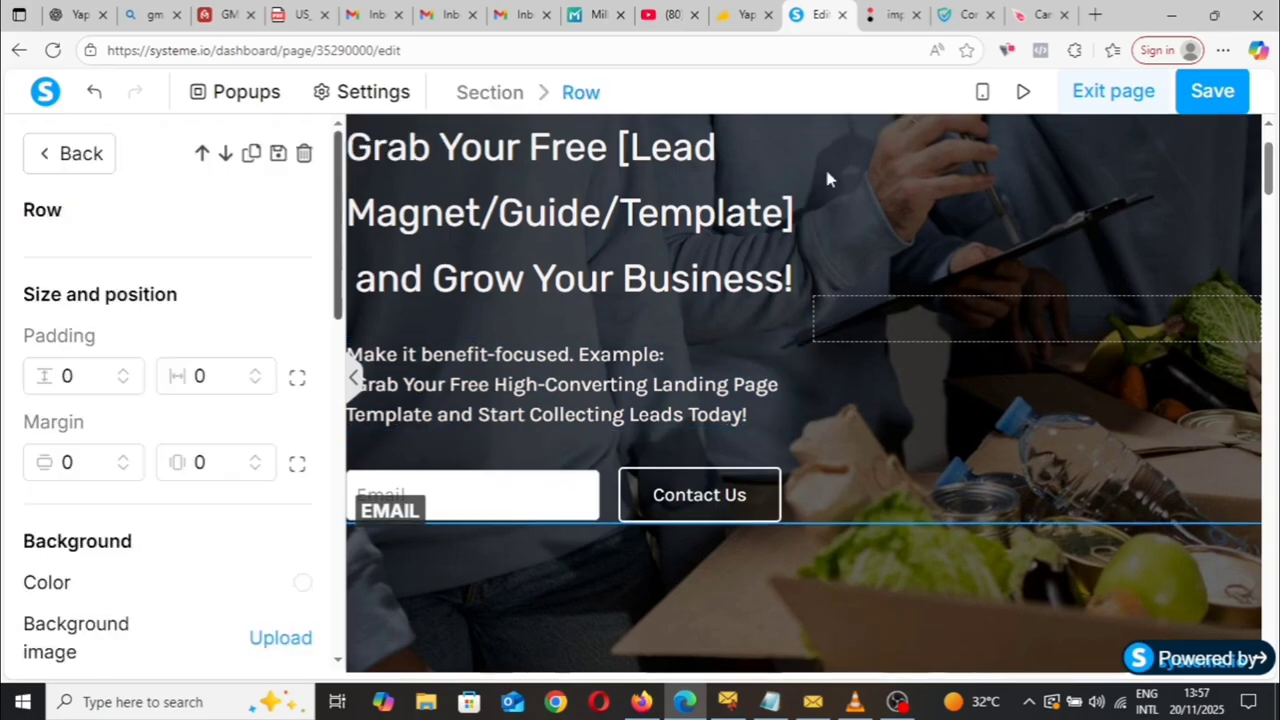
# Examine the row's background color and image settings and the input types offered for the Email field.
pyautogui.click(912, 192)
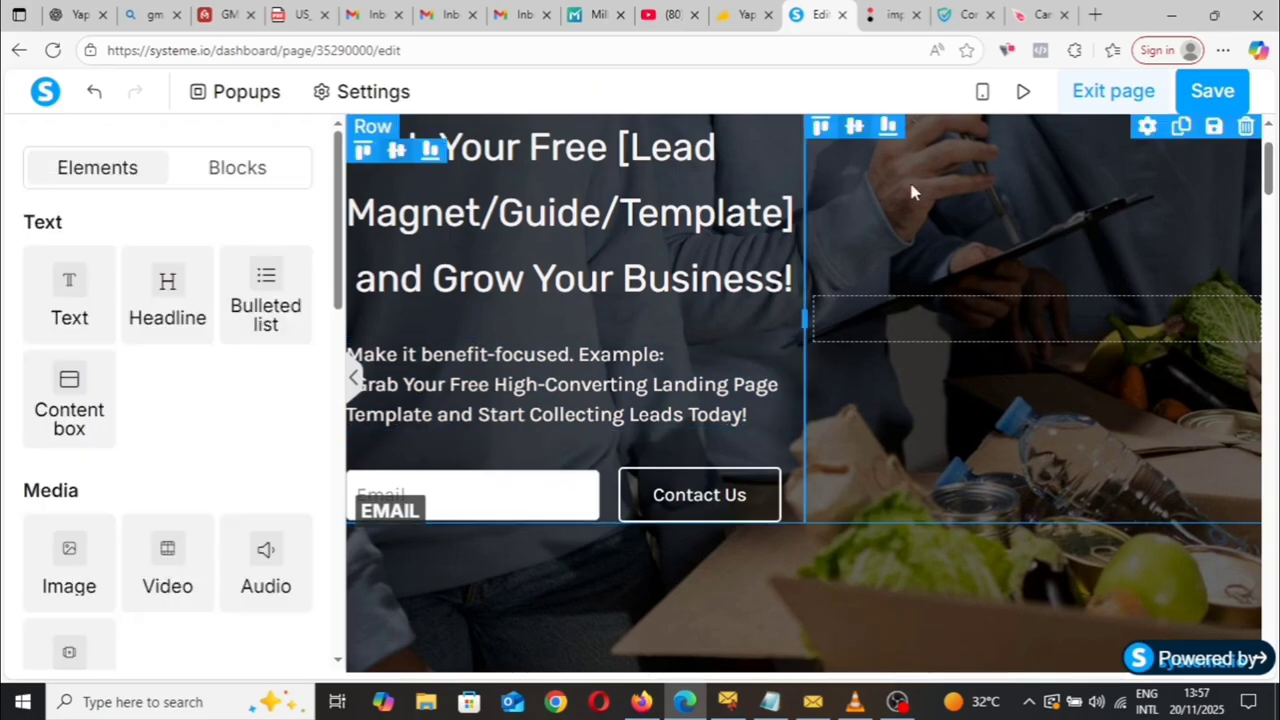
pyautogui.click(1084, 177)
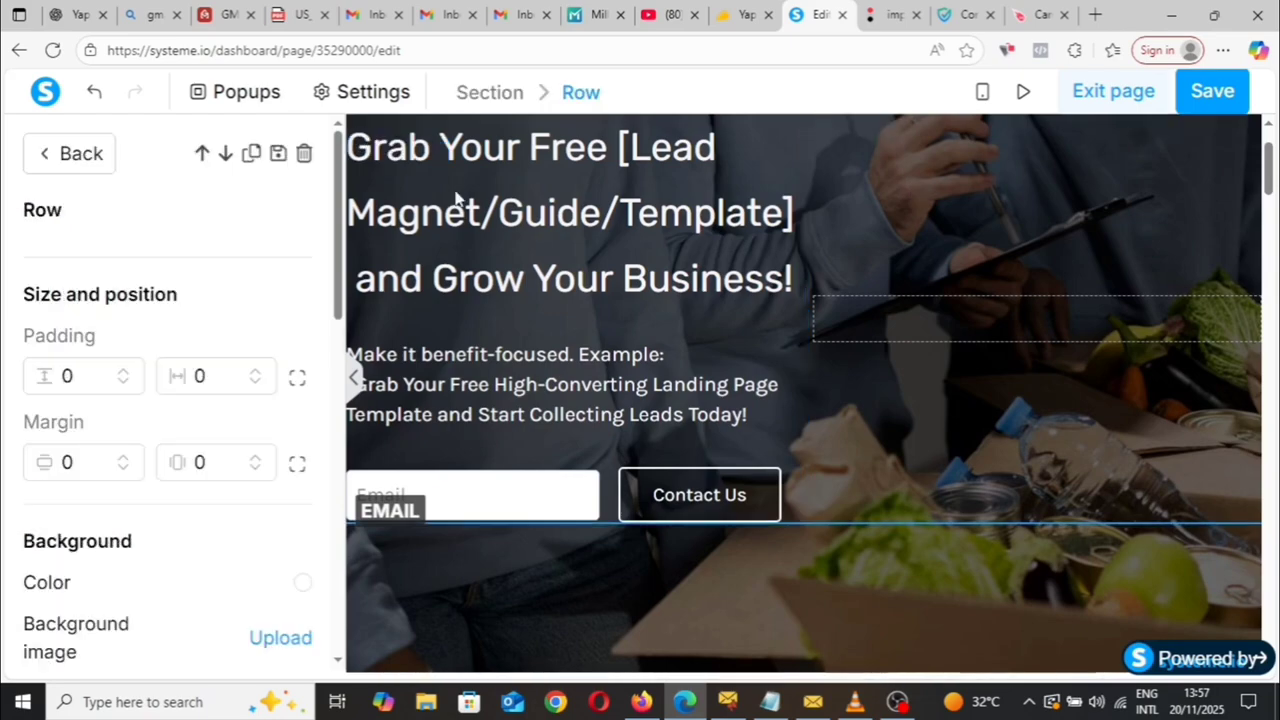
pyautogui.moveTo(337, 236); pyautogui.dragTo(350, 373)
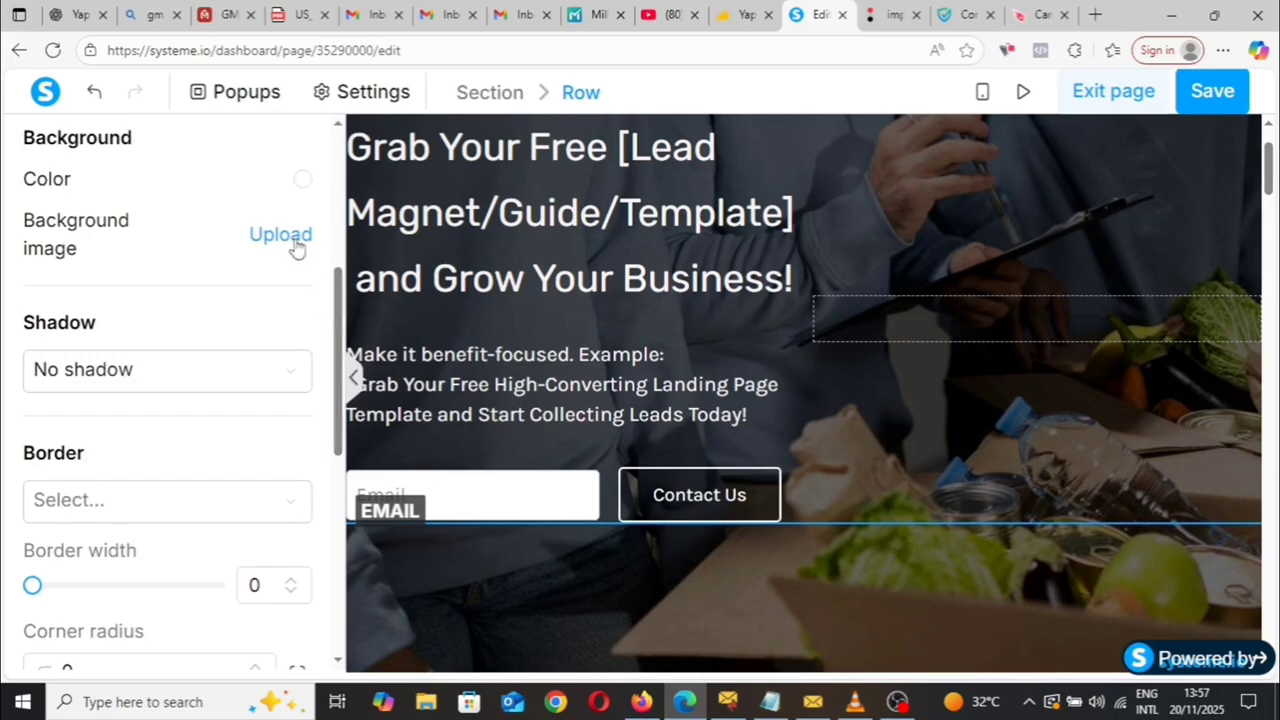
pyautogui.scroll(4, 283, 233)
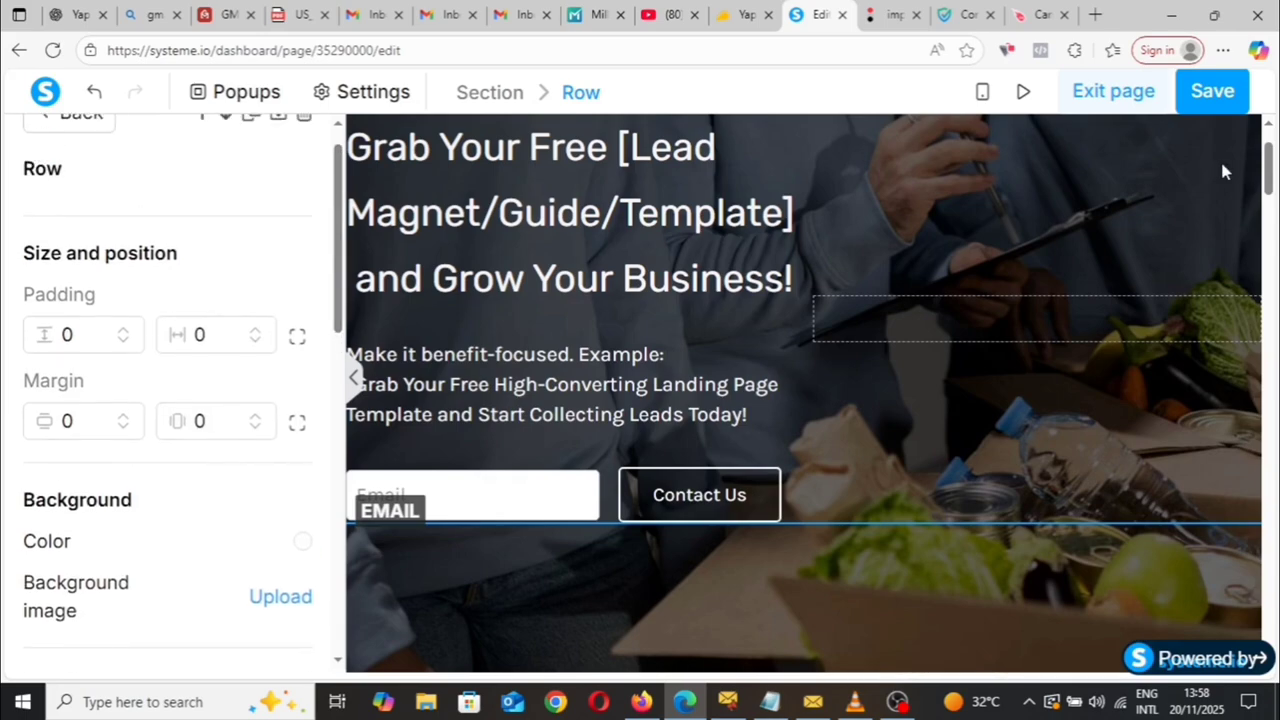
pyautogui.click(490, 520)
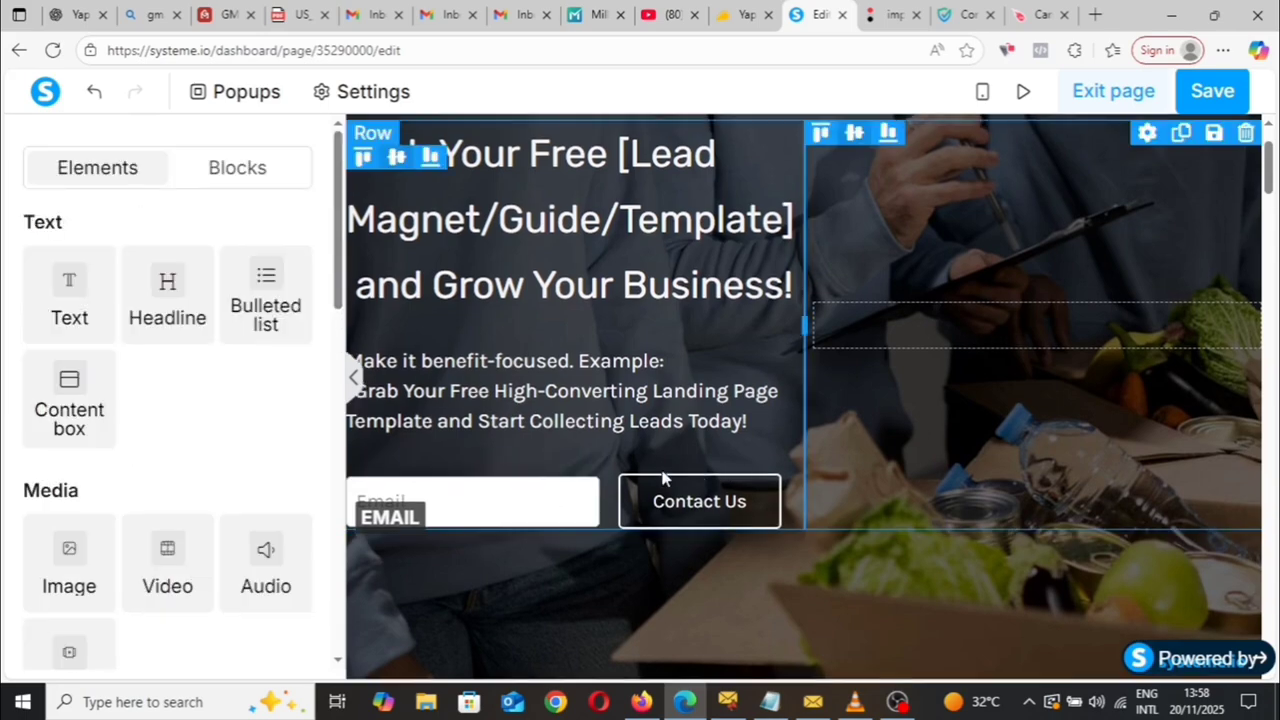
pyautogui.click(494, 506)
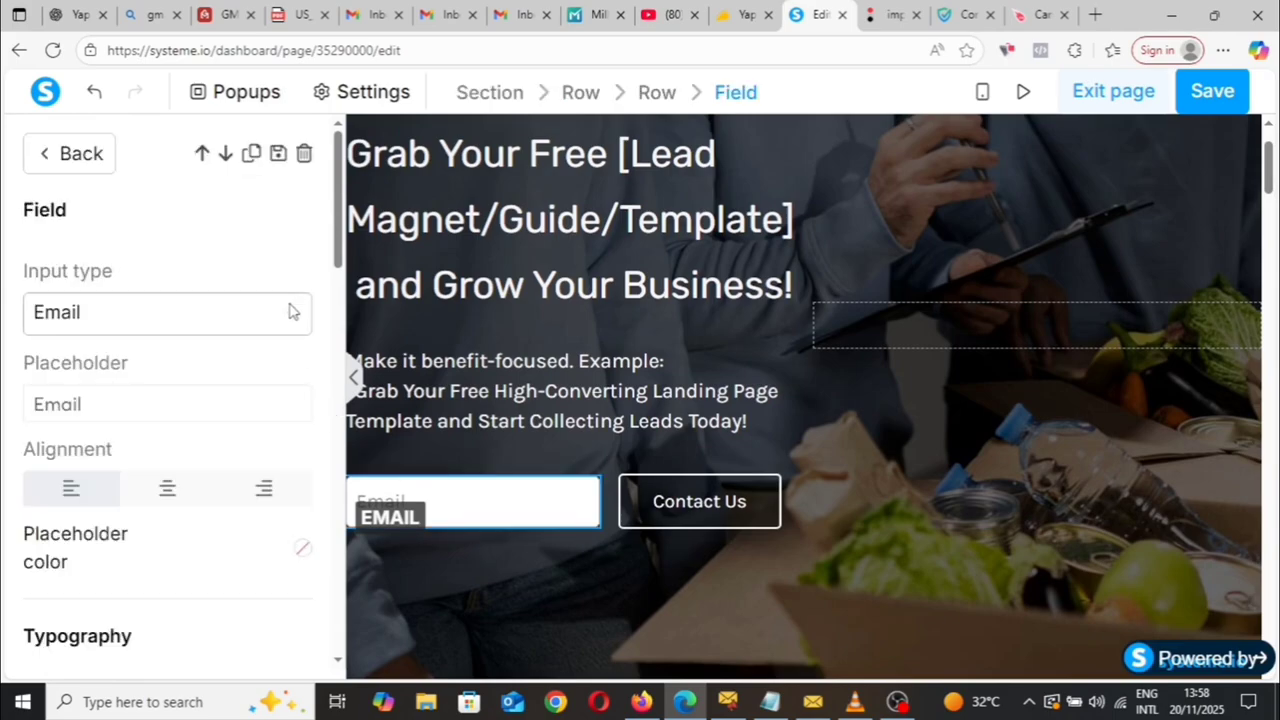
pyautogui.click(293, 312)
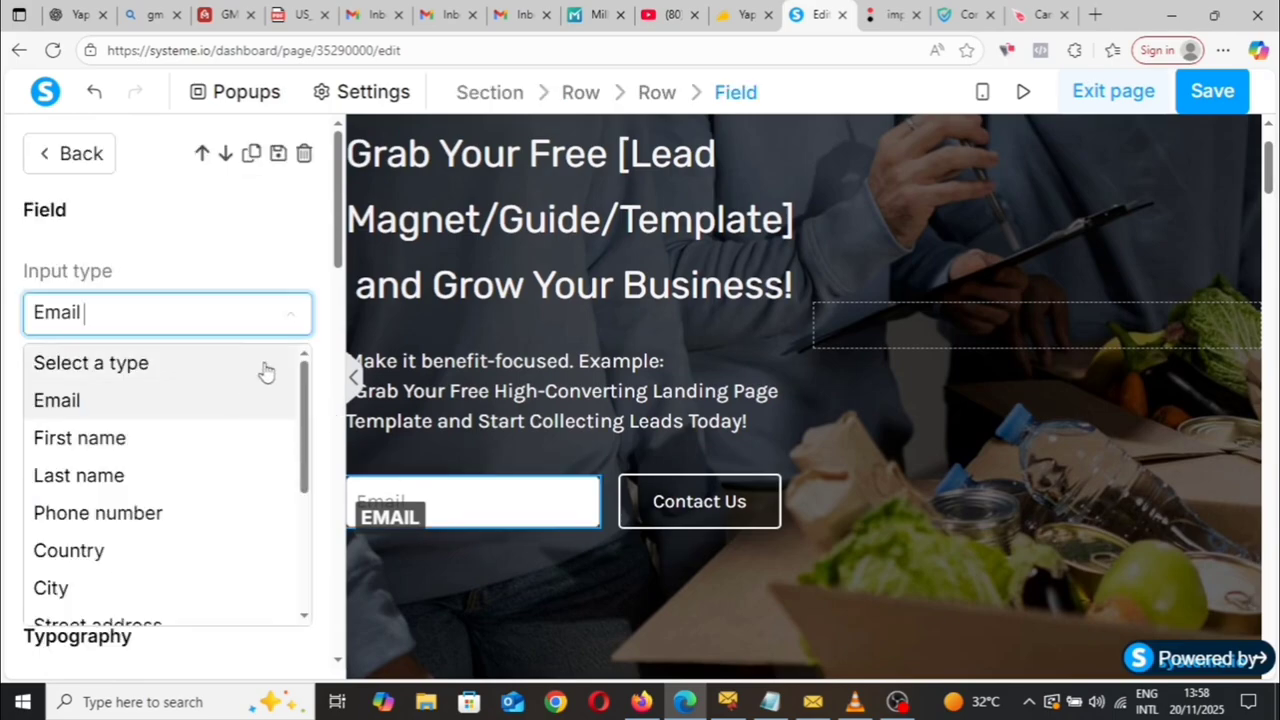
pyautogui.click(293, 318)
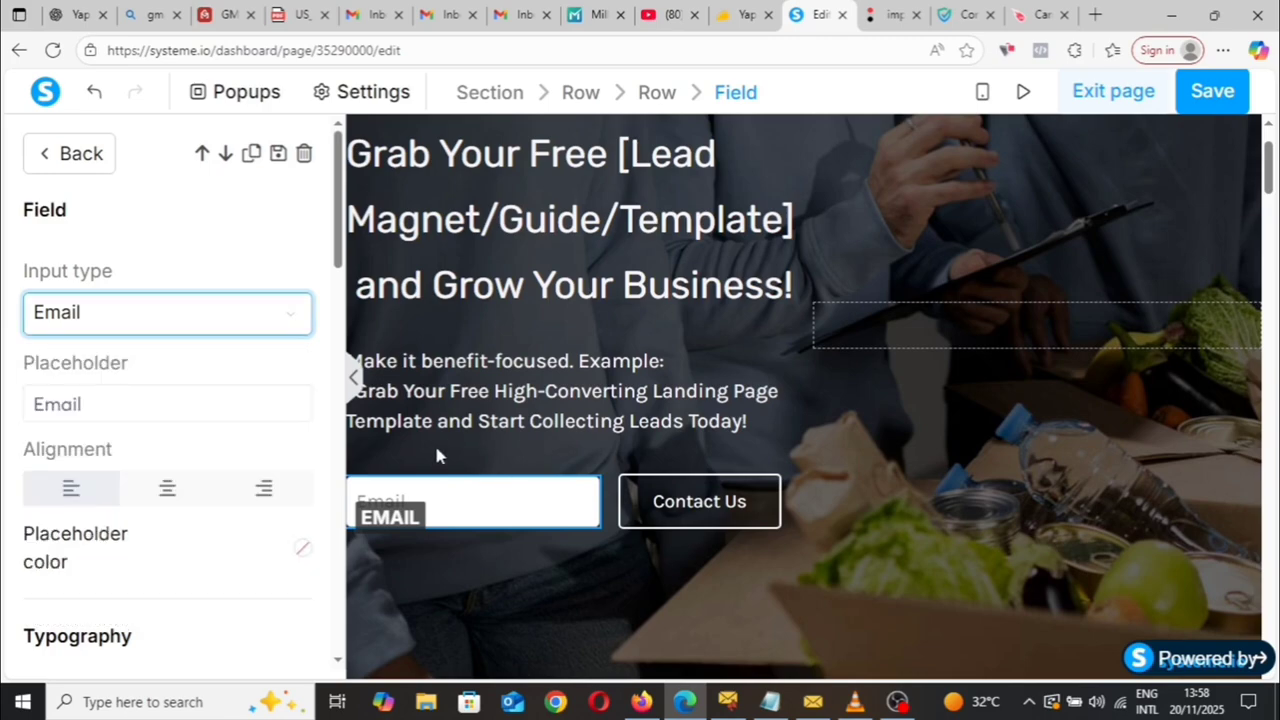
pyautogui.press('Escape')
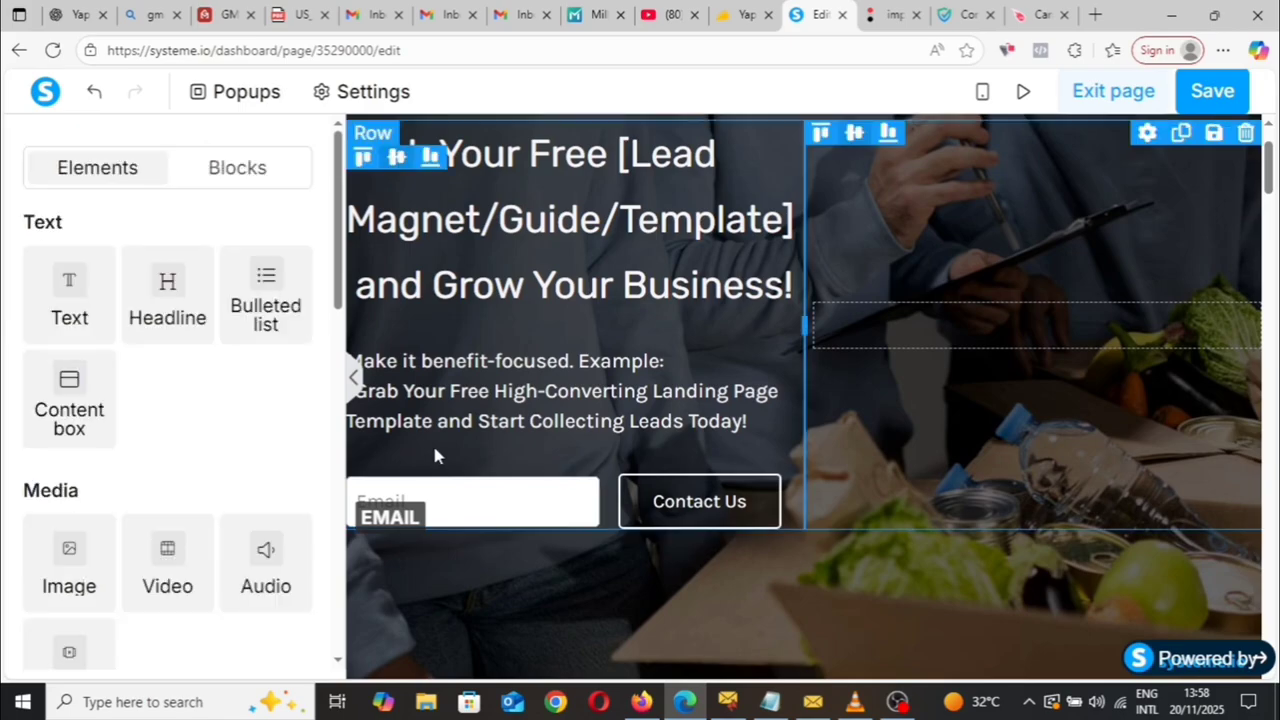
# Add a form input below the headline and move it down to sit between the paragraph and the Email field.
pyautogui.scroll(-3, 344, 368)
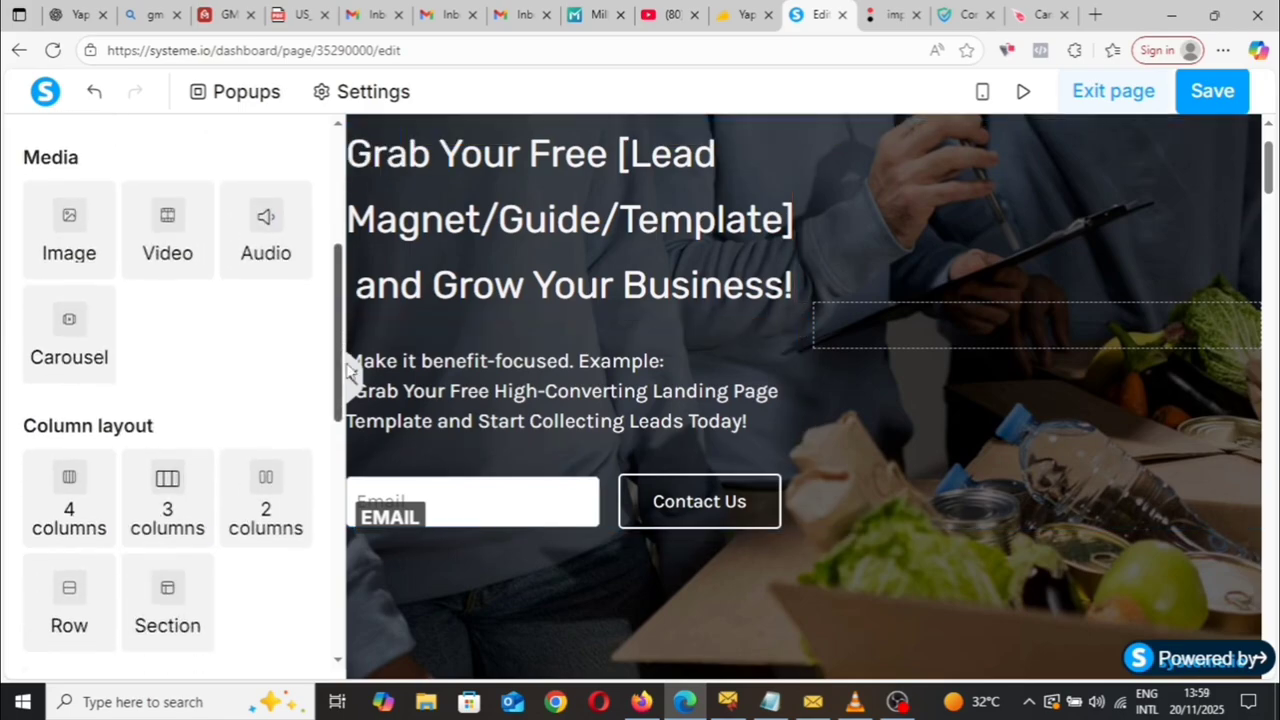
pyautogui.scroll(-5, 350, 370)
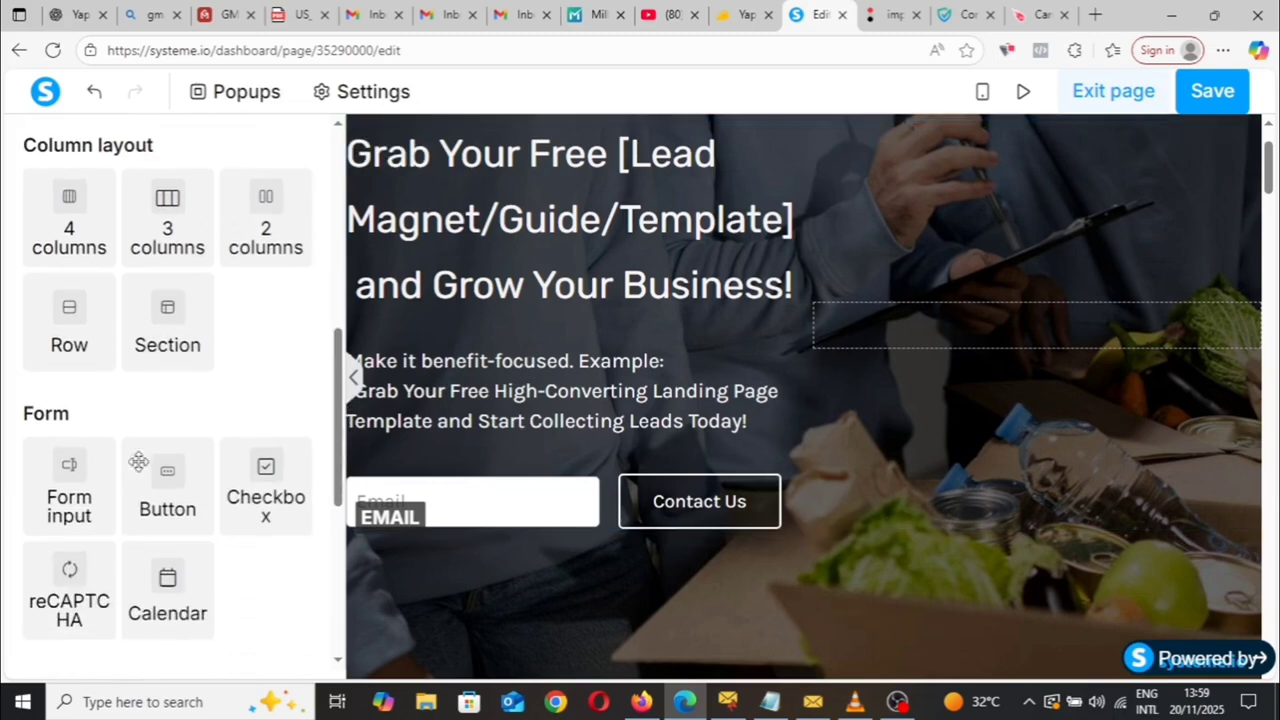
pyautogui.moveTo(63, 500); pyautogui.dragTo(722, 370)
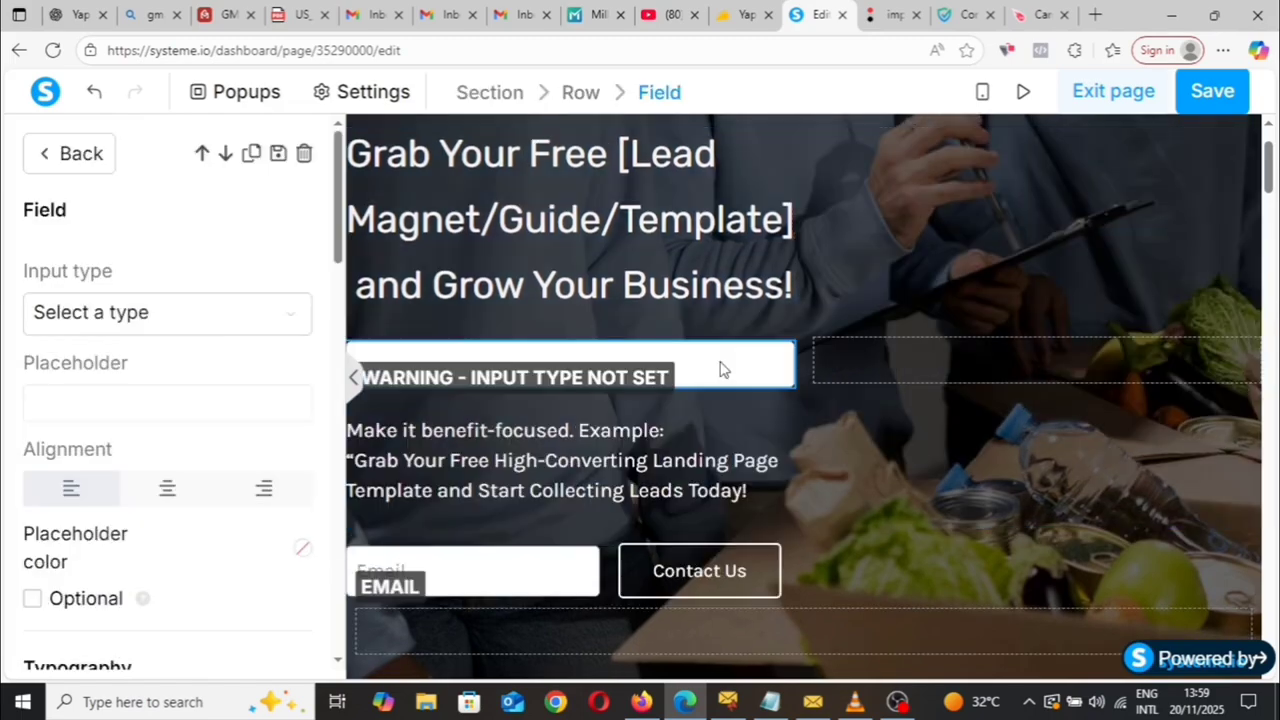
pyautogui.click(227, 155)
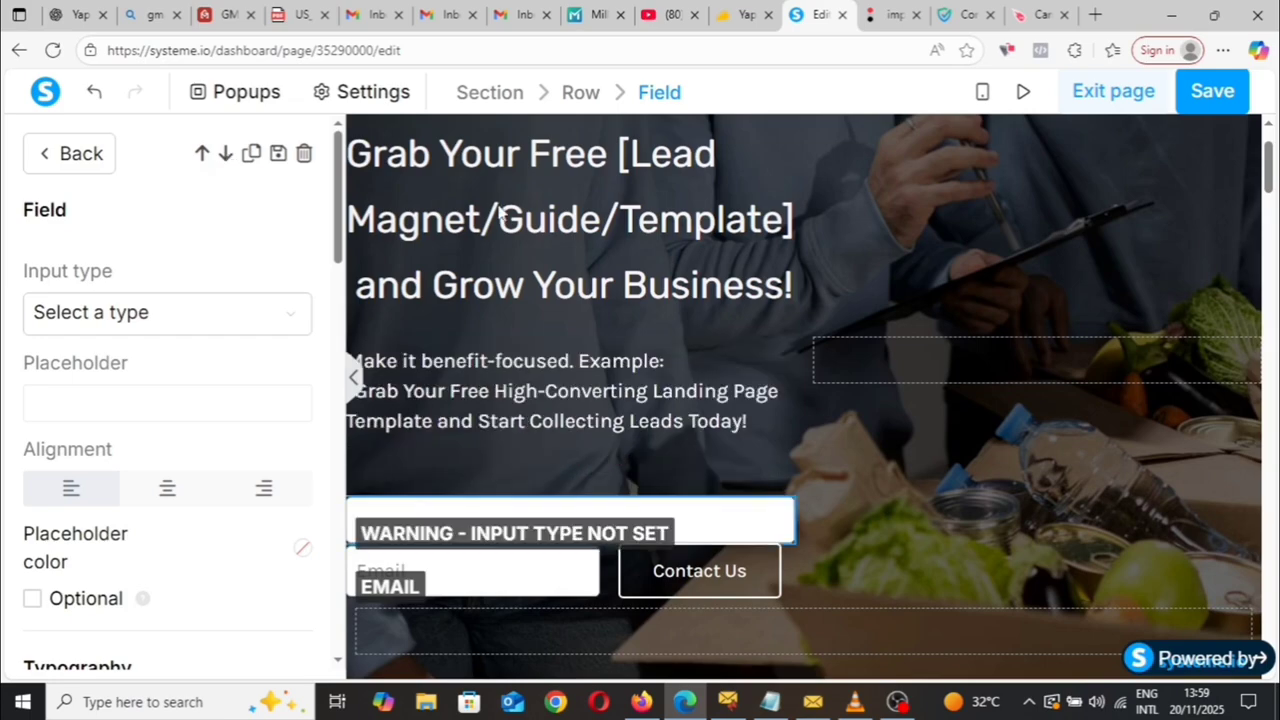
# Set the input type of the new field above the Email field to First name.
pyautogui.click(1226, 280)
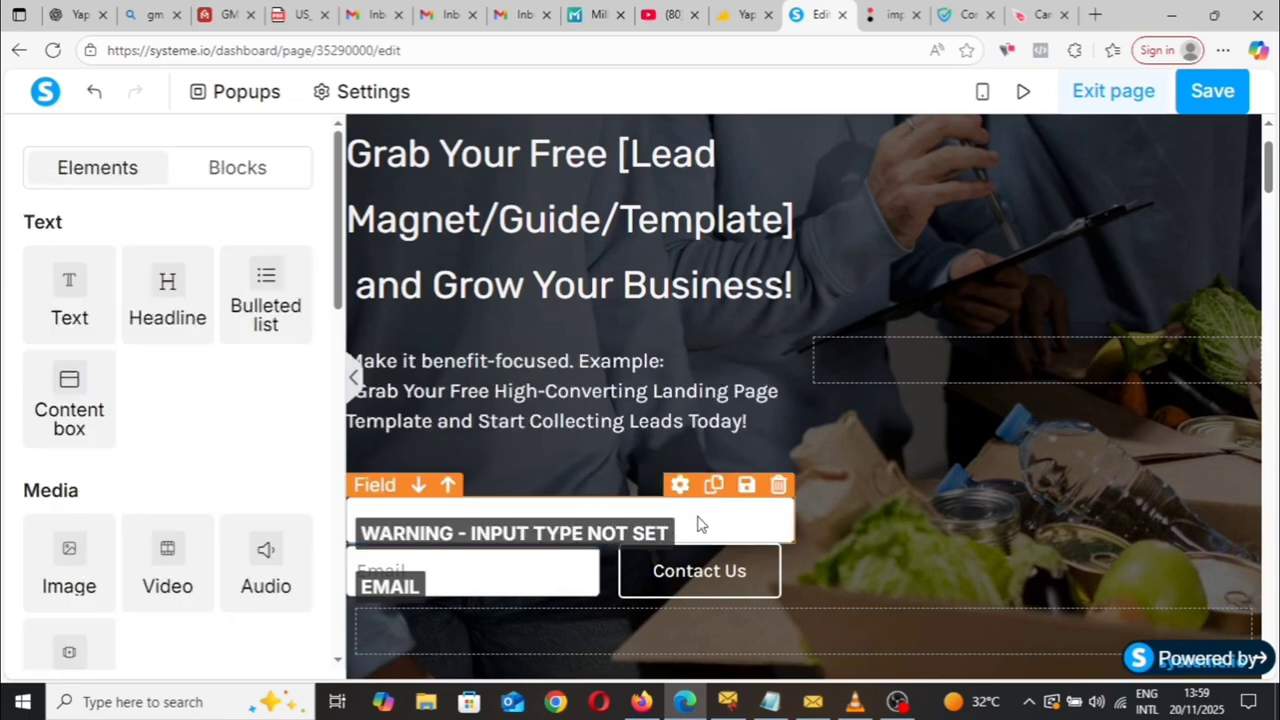
pyautogui.click(700, 523)
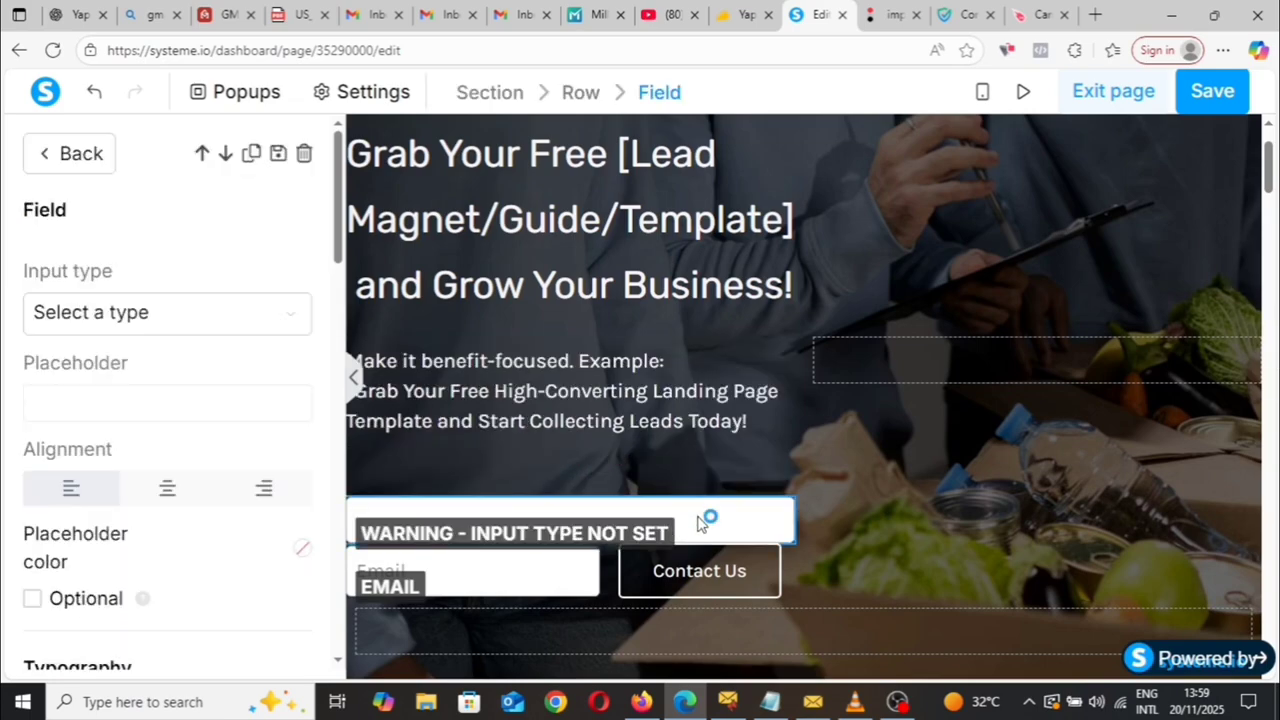
pyautogui.click(287, 320)
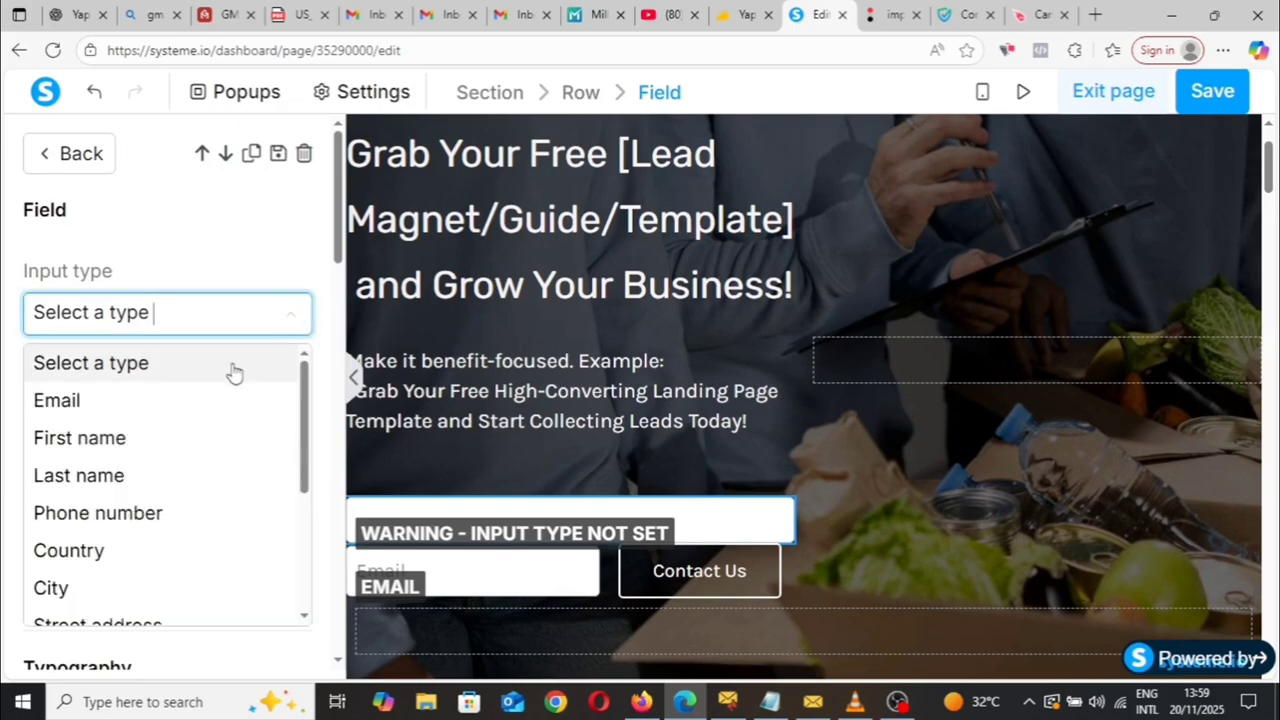
pyautogui.click(694, 522)
pyautogui.click(694, 522)
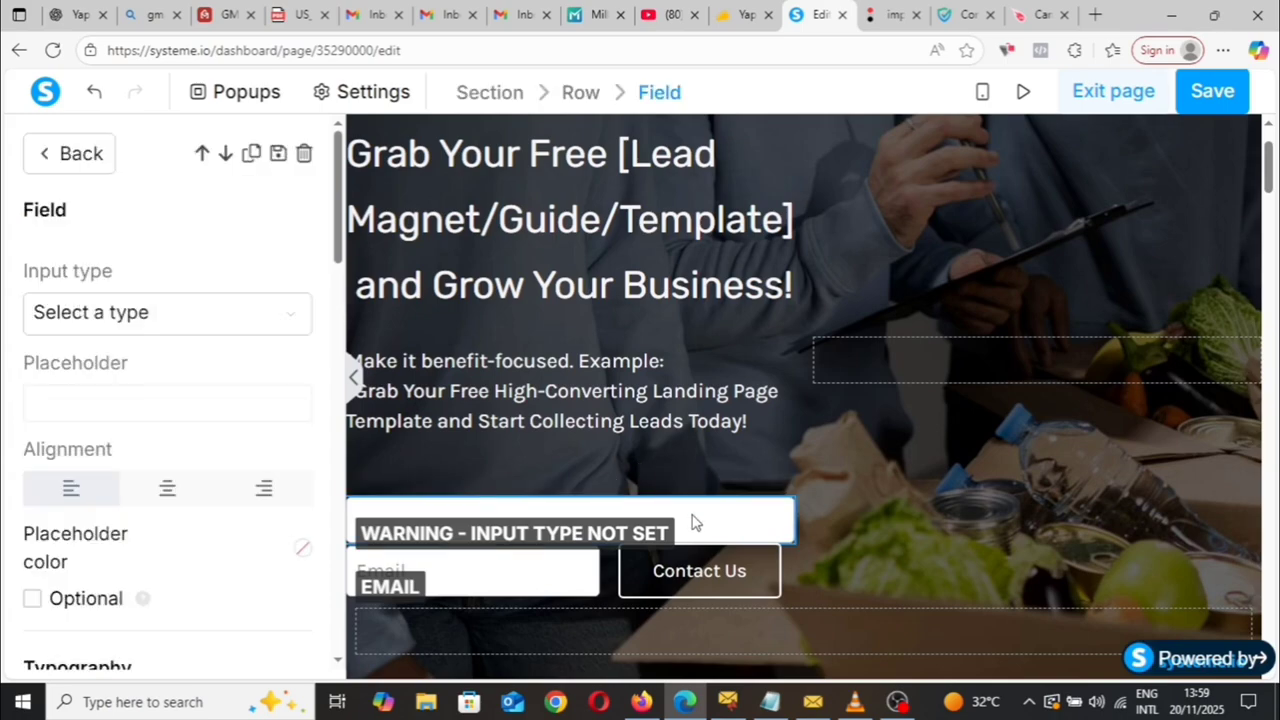
pyautogui.click(249, 334)
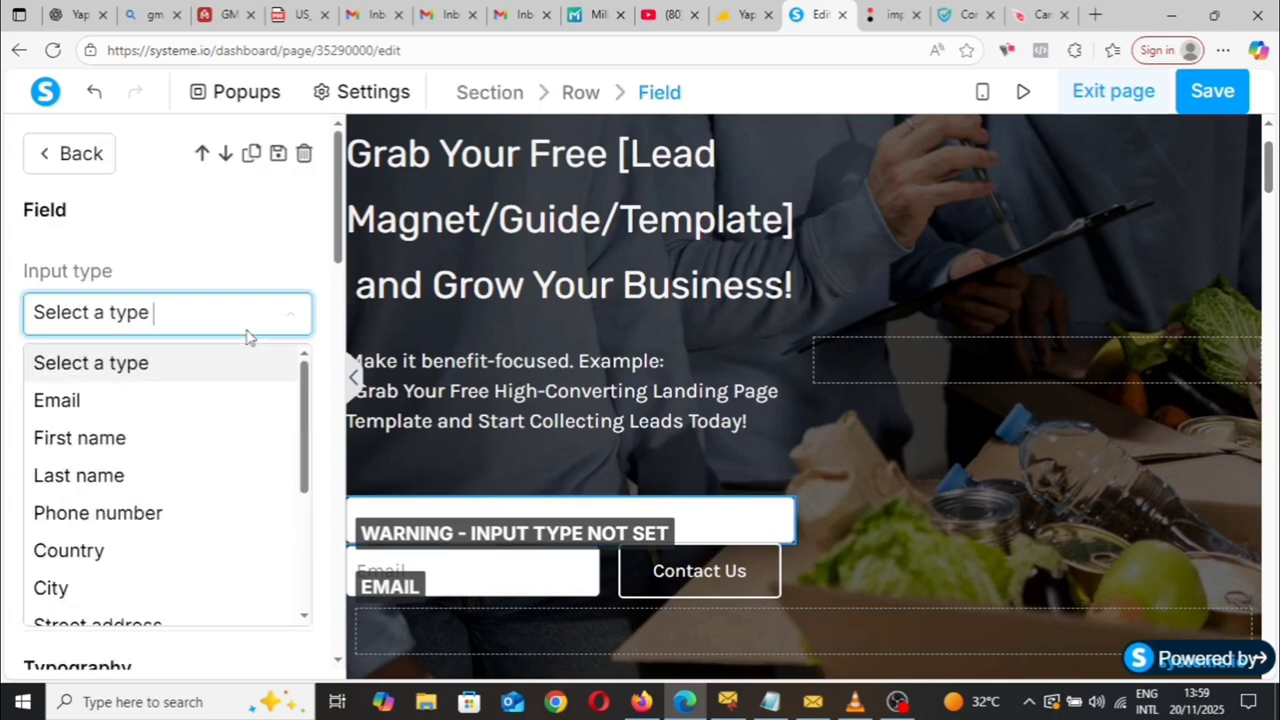
pyautogui.click(159, 441)
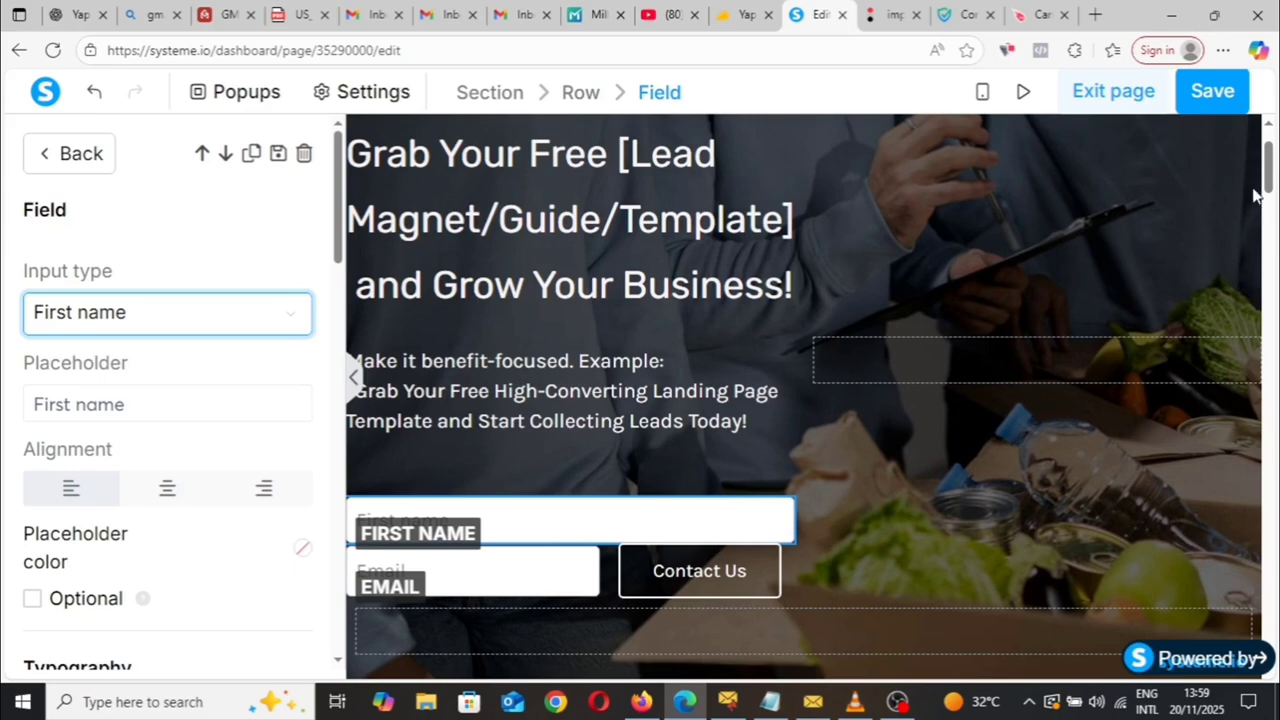
# Delete the Contact Us button beside the Email field and confirm the deletion.
pyautogui.click(716, 577)
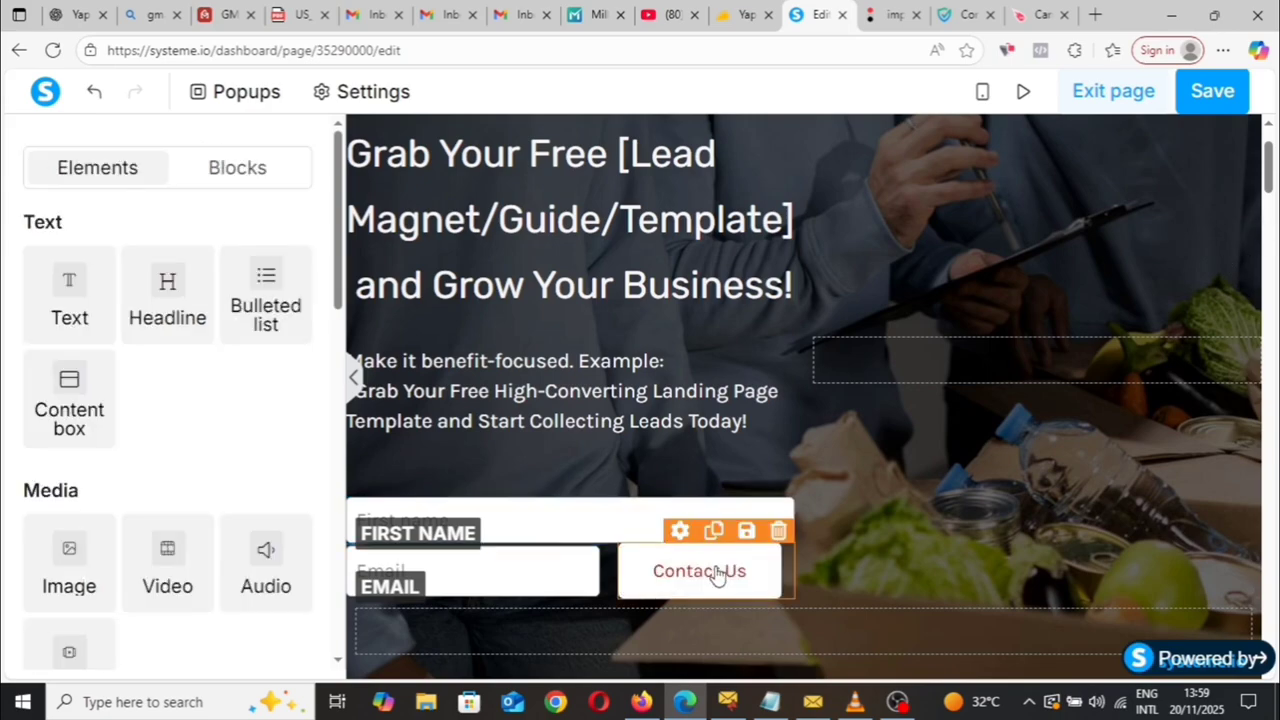
pyautogui.click(779, 531)
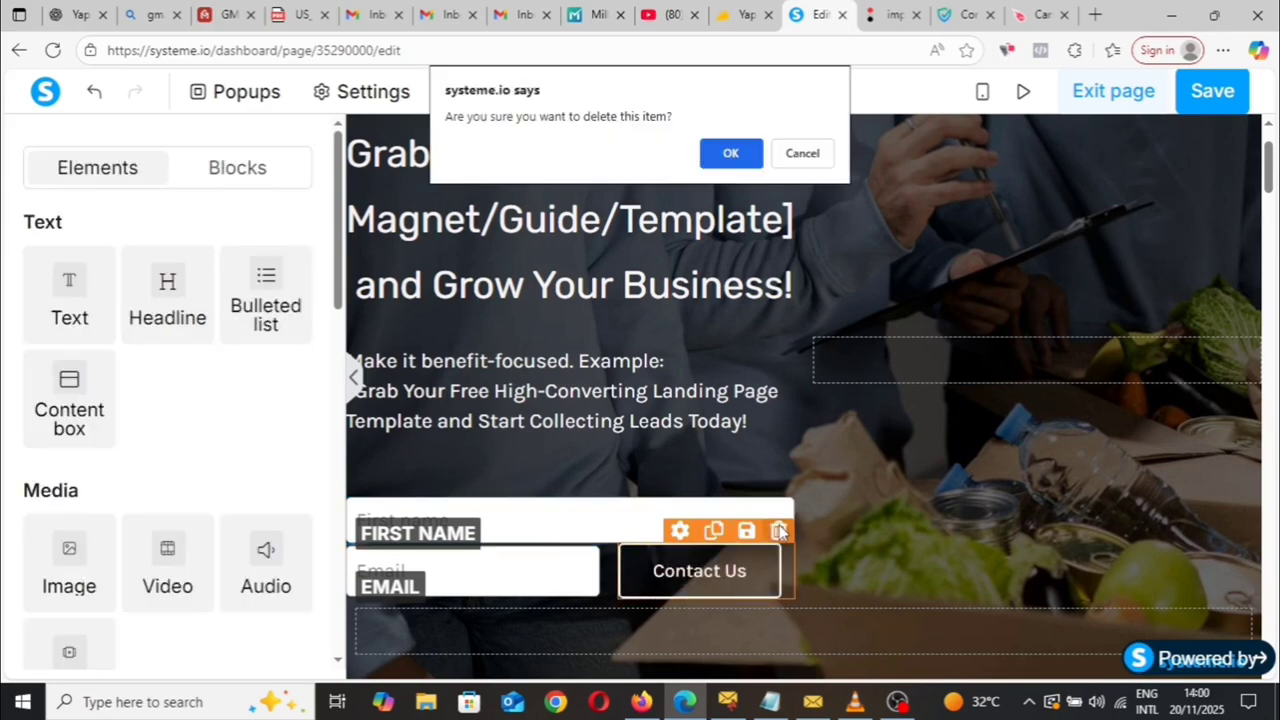
pyautogui.click(730, 152)
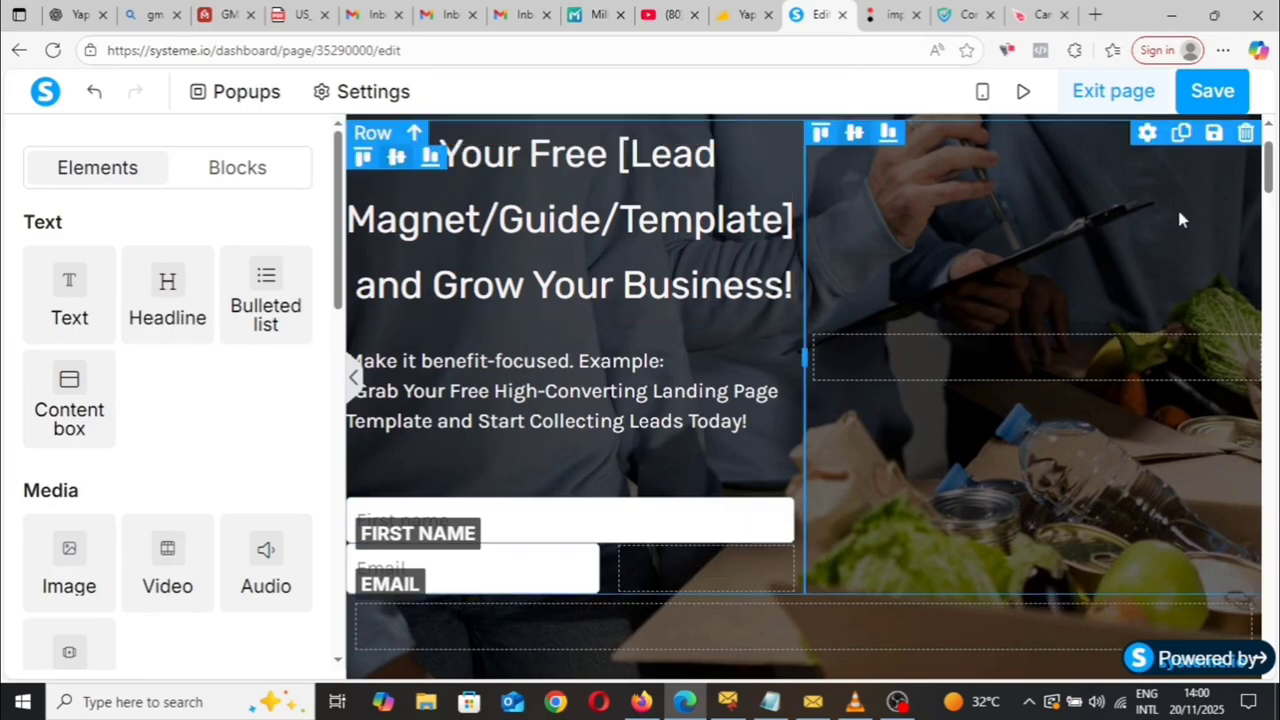
# Try coloring the word "Free" in the headline blue (#1515f1) and undo the color change.
pyautogui.moveTo(1270, 178); pyautogui.dragTo(1268, 135)
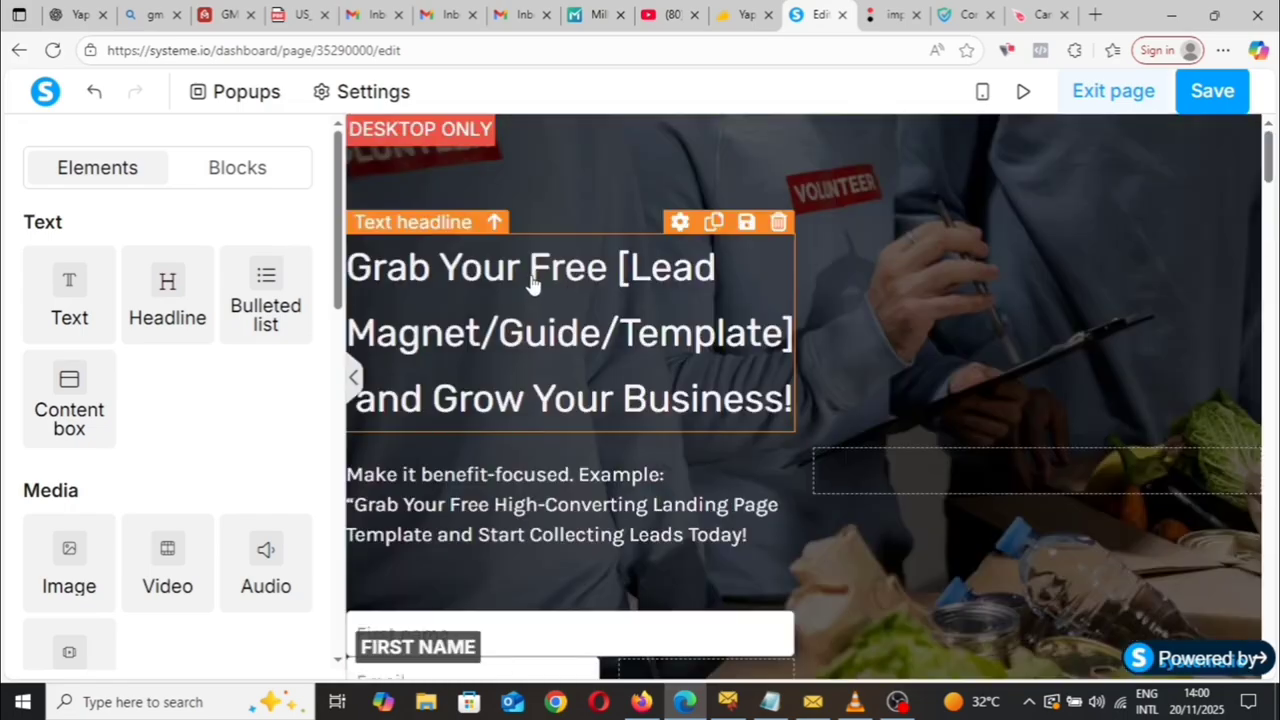
pyautogui.click(532, 280)
pyautogui.click(531, 267)
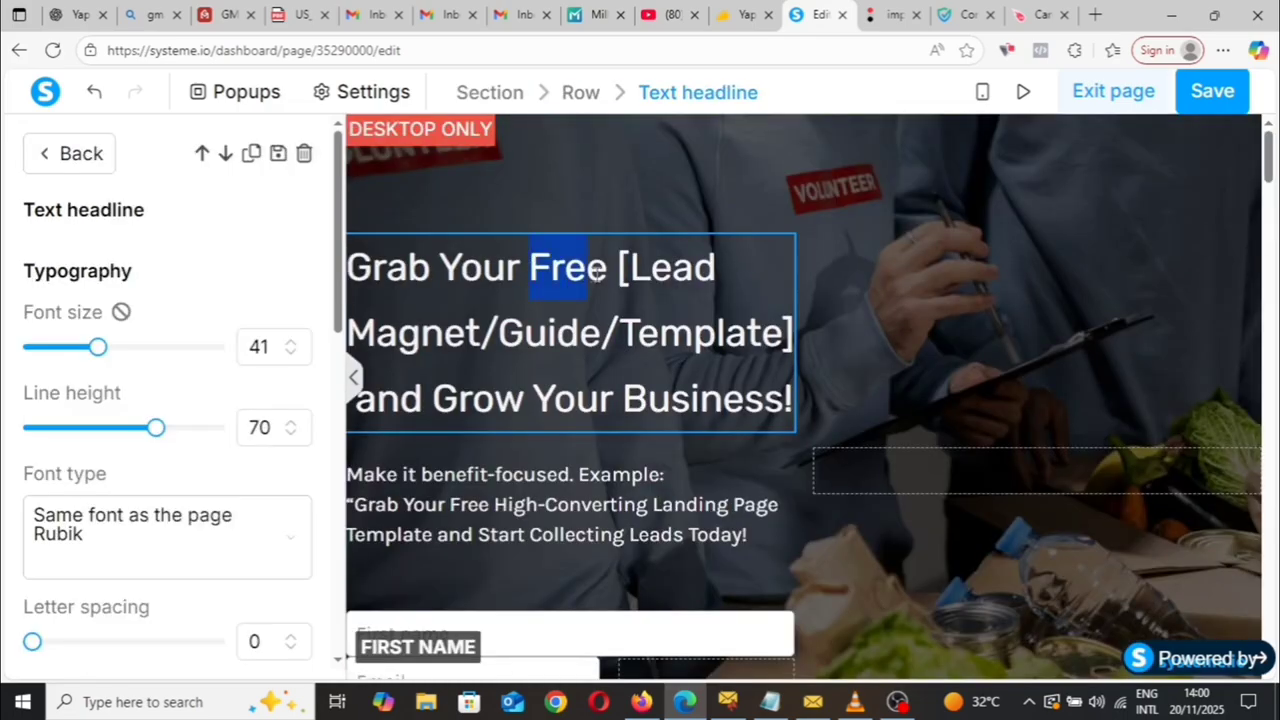
pyautogui.moveTo(596, 271); pyautogui.dragTo(615, 276)
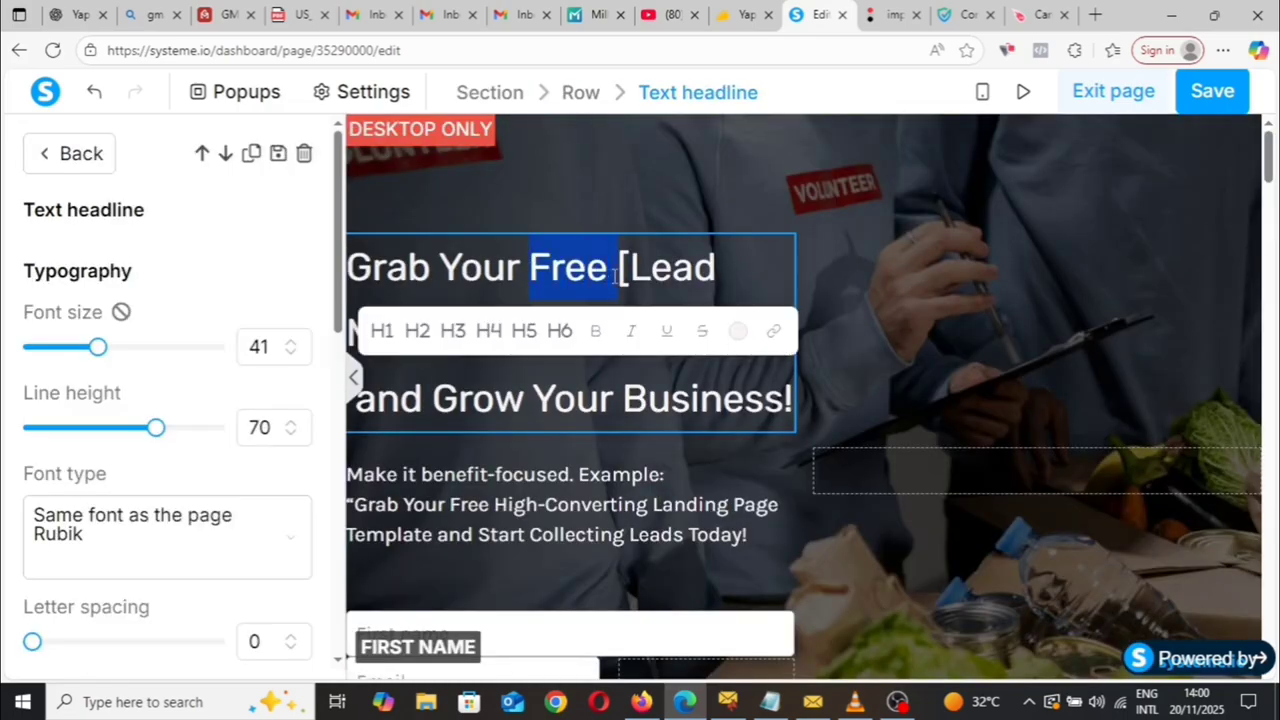
pyautogui.click(738, 332)
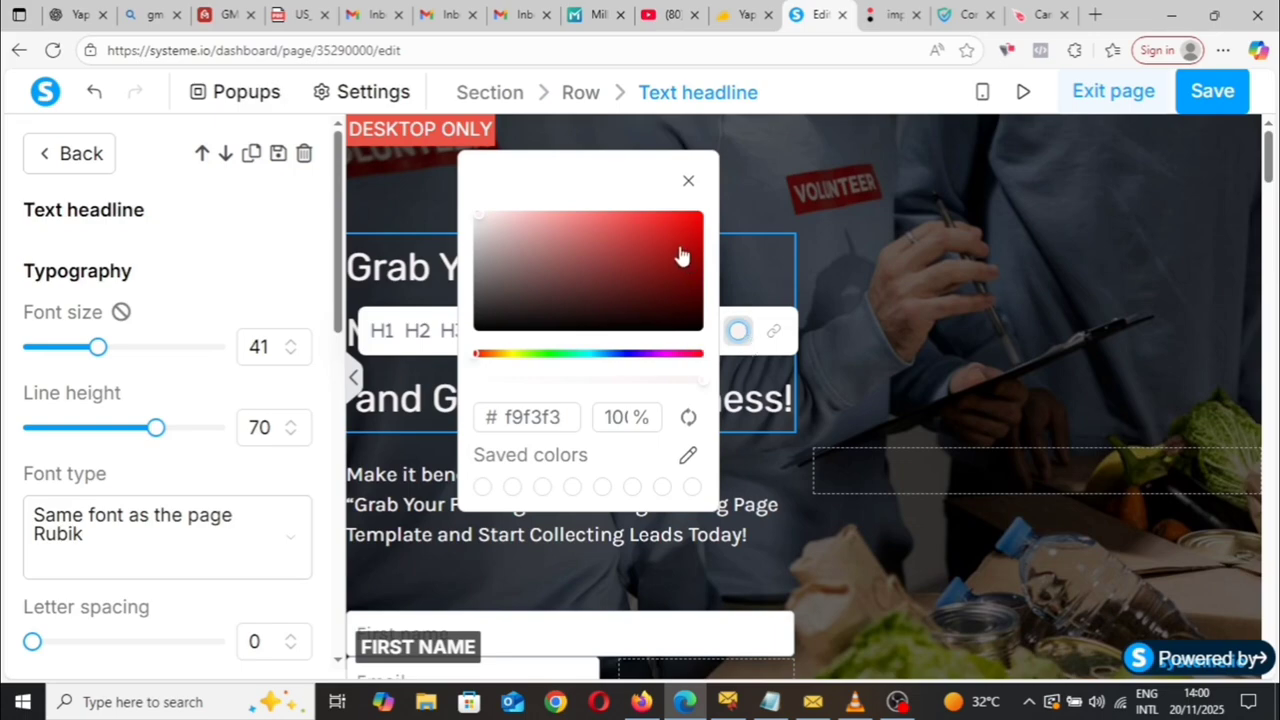
pyautogui.click(628, 355)
pyautogui.click(683, 217)
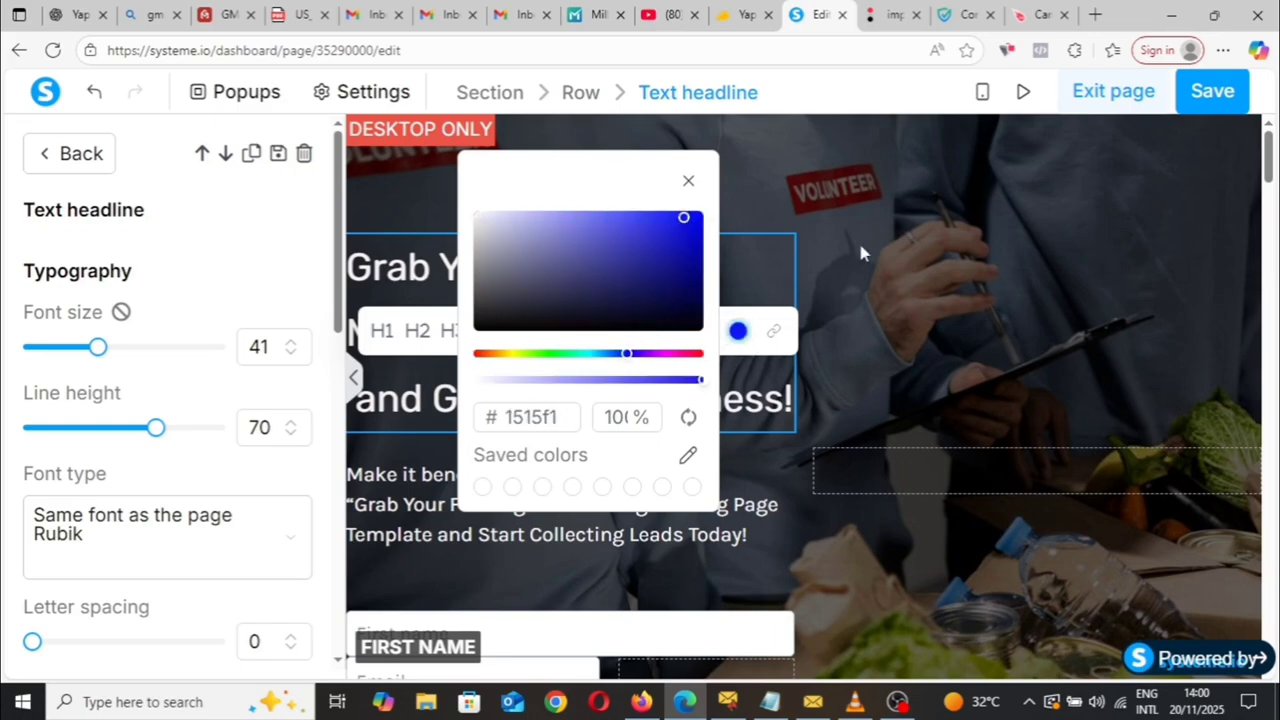
pyautogui.click(908, 258)
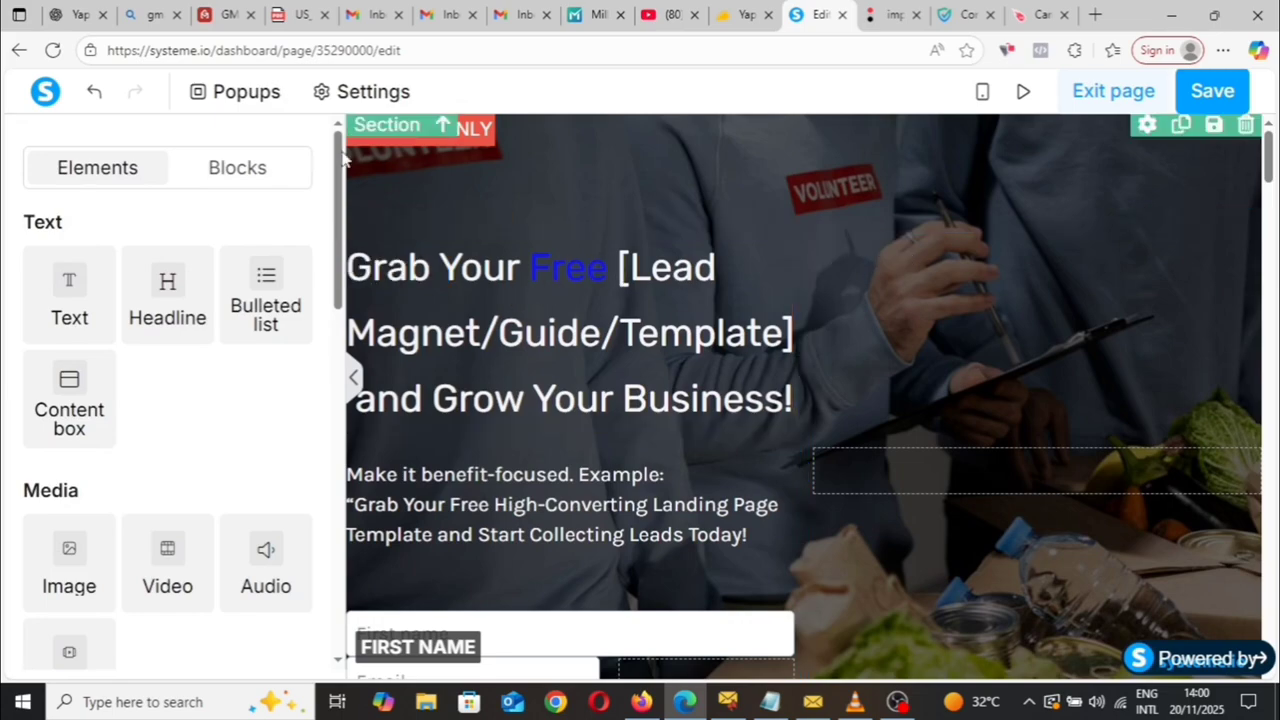
pyautogui.click(94, 91)
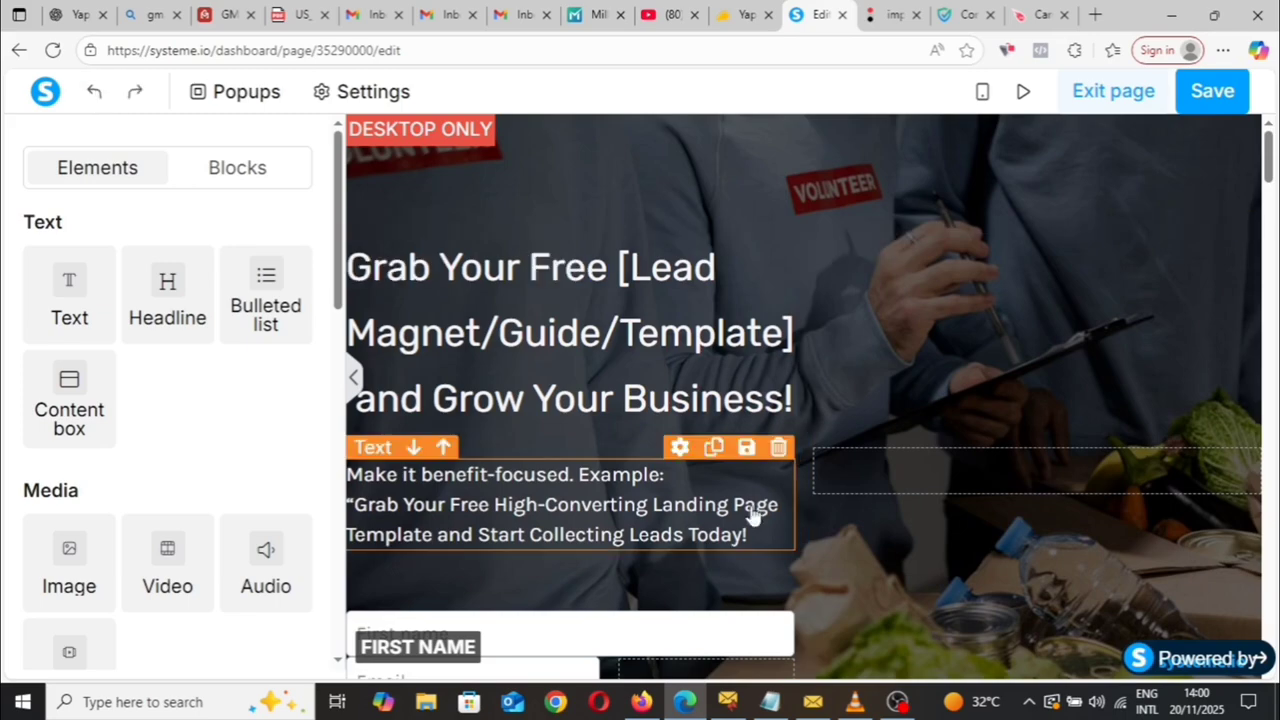
# Preview the opt-in page to check the headline, paragraph and form fields, and return to the editor.
pyautogui.click(1022, 91)
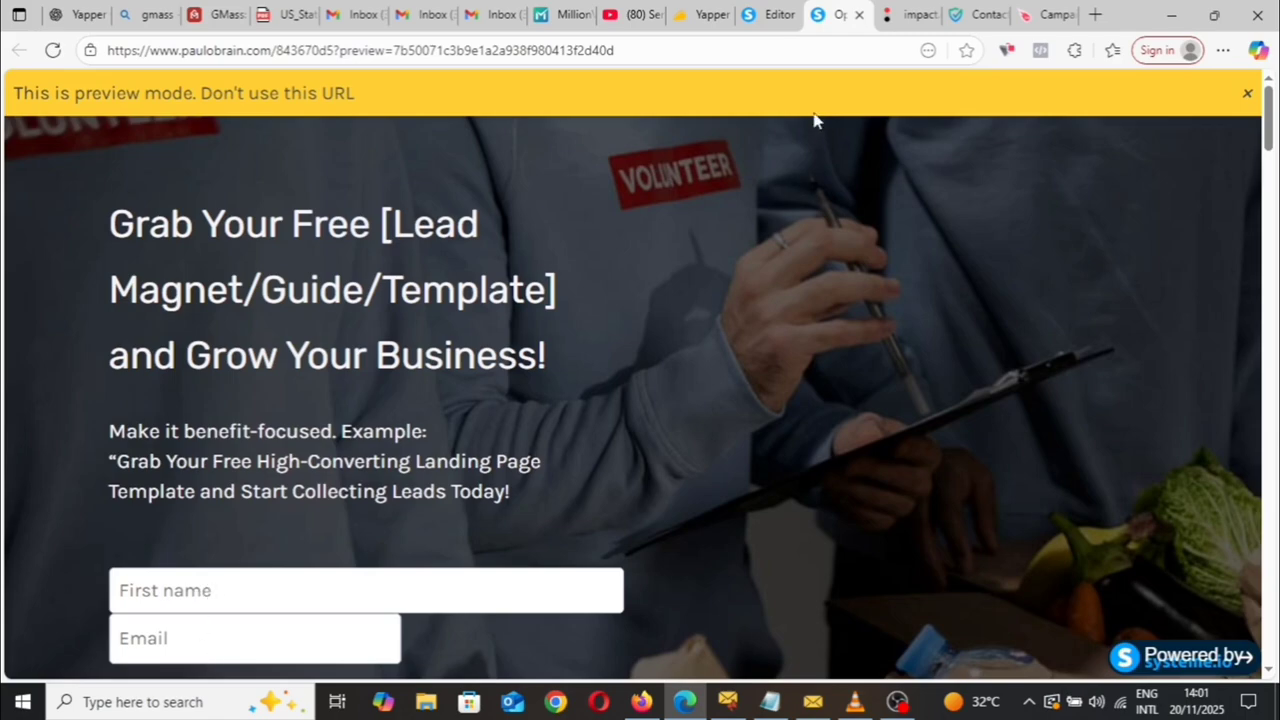
pyautogui.click(779, 18)
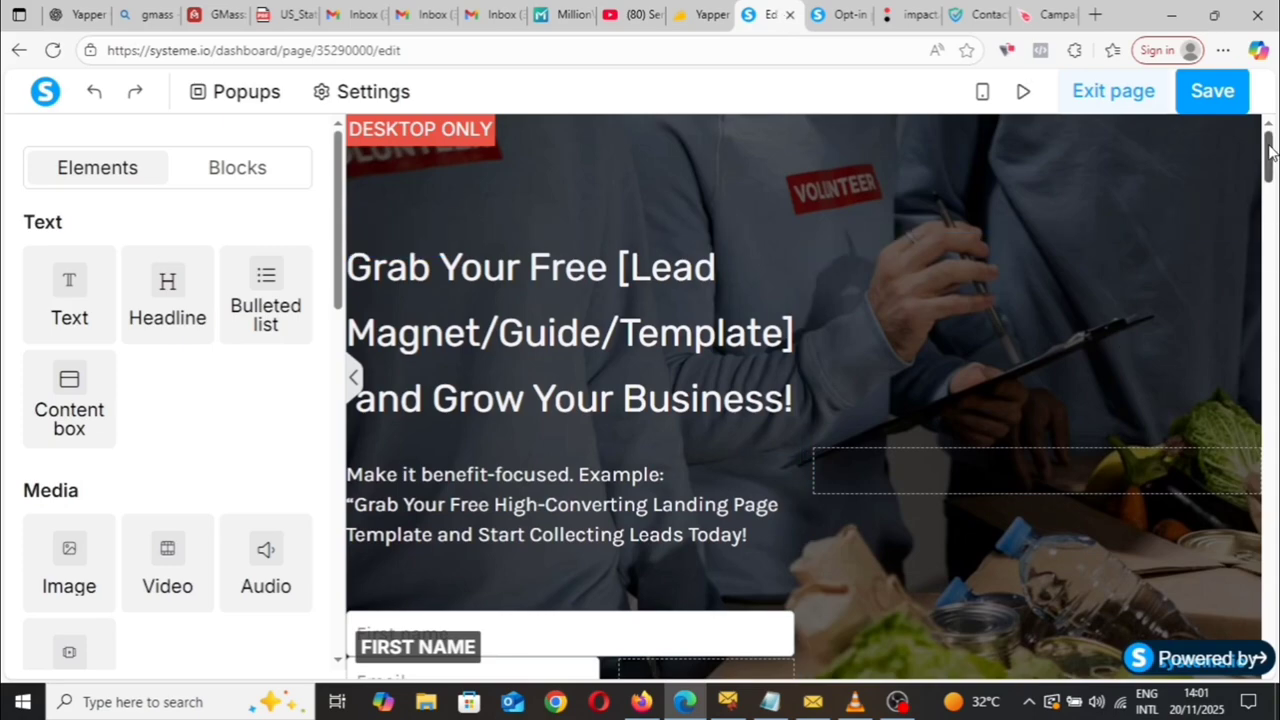
pyautogui.scroll(-1, 1268, 150)
pyautogui.scroll(1, 1268, 150)
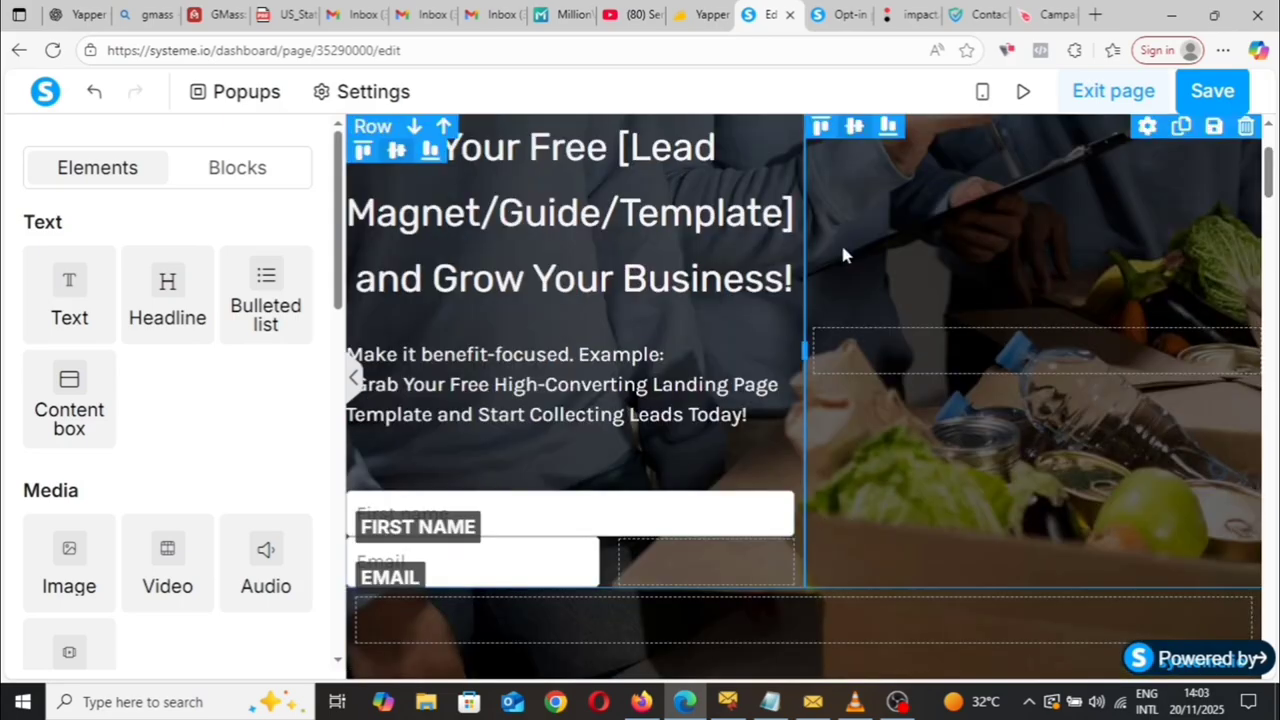
pyautogui.click(655, 238)
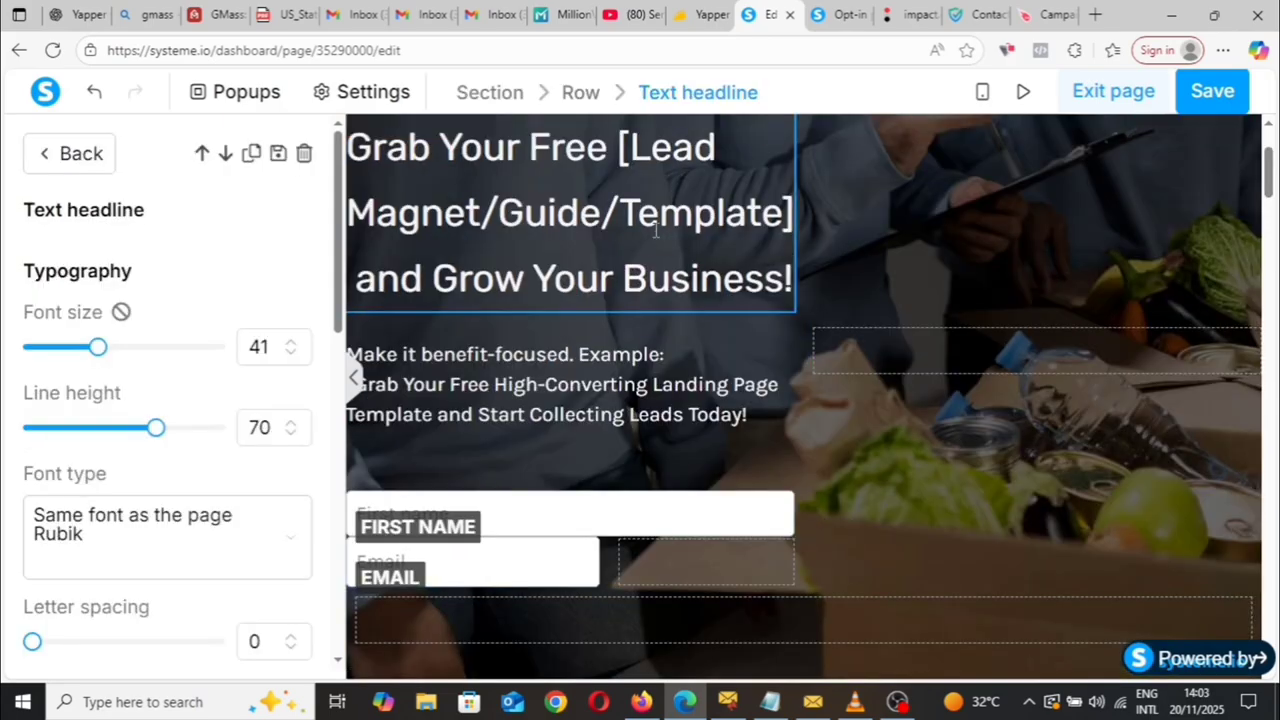
pyautogui.click(1089, 247)
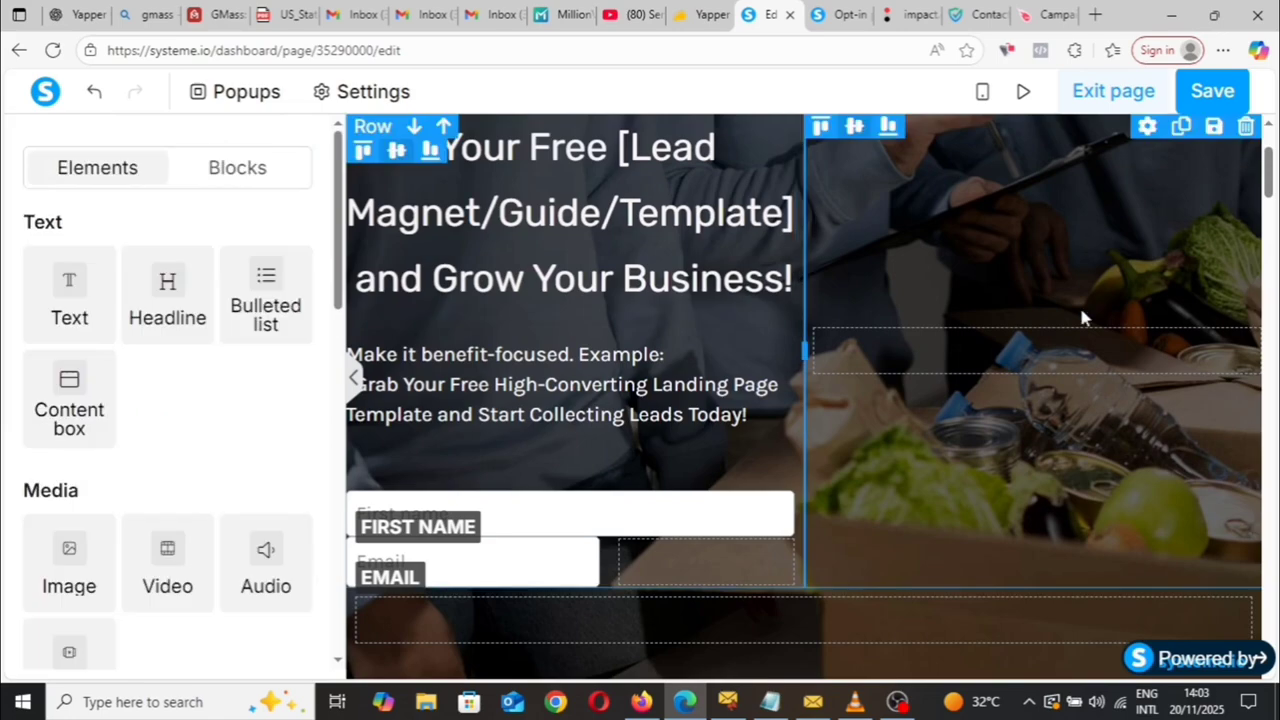
pyautogui.click(1081, 334)
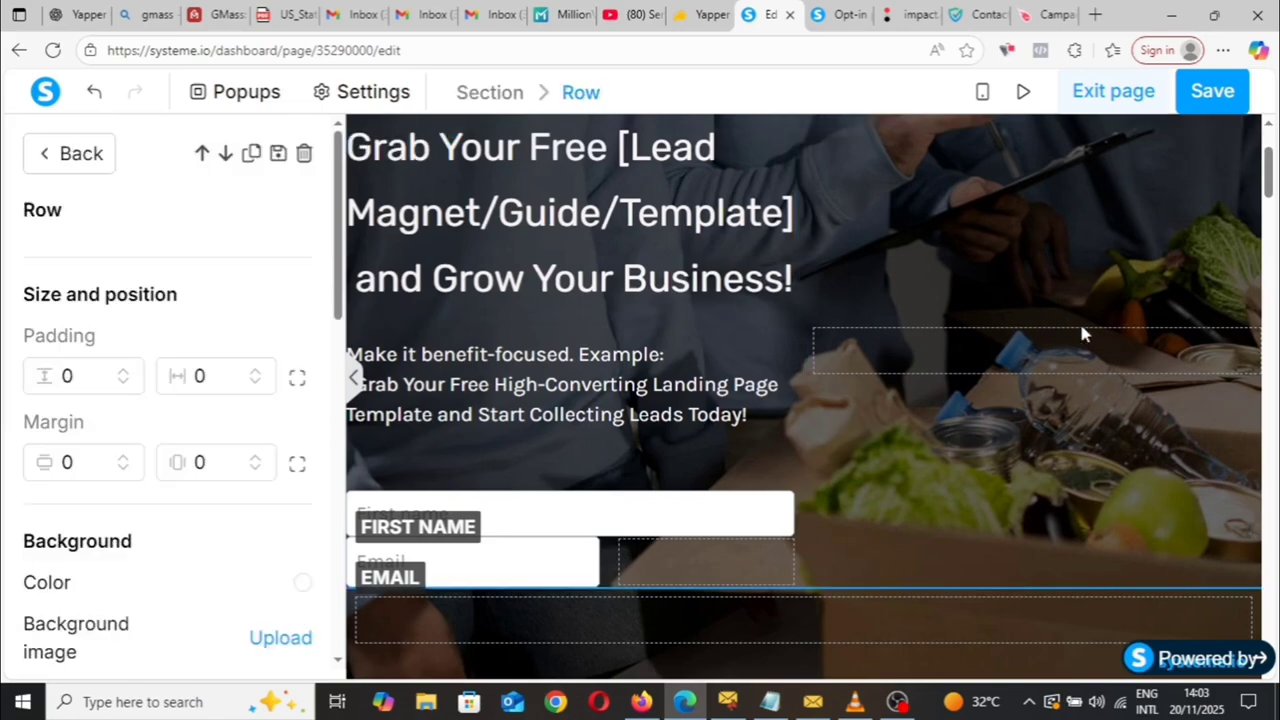
pyautogui.press('Escape')
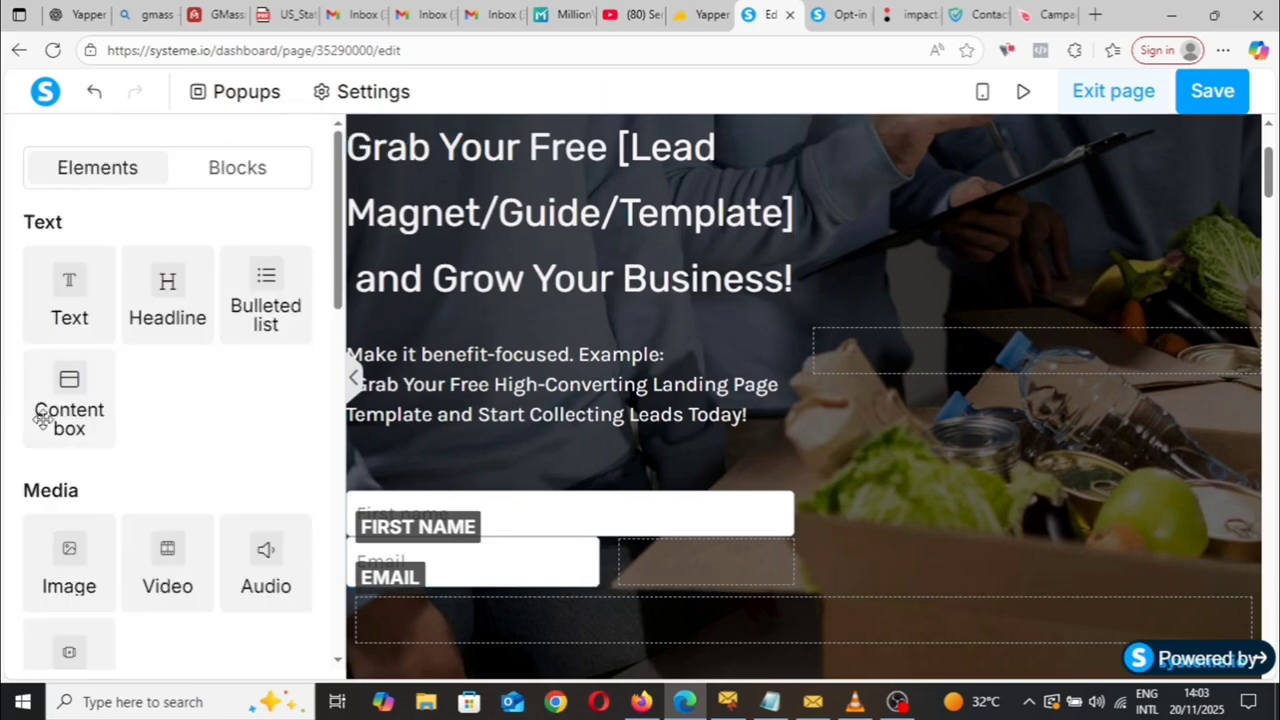
# Add an image element to the empty column beside the headline and form fields.
pyautogui.moveTo(49, 547); pyautogui.dragTo(1145, 350)
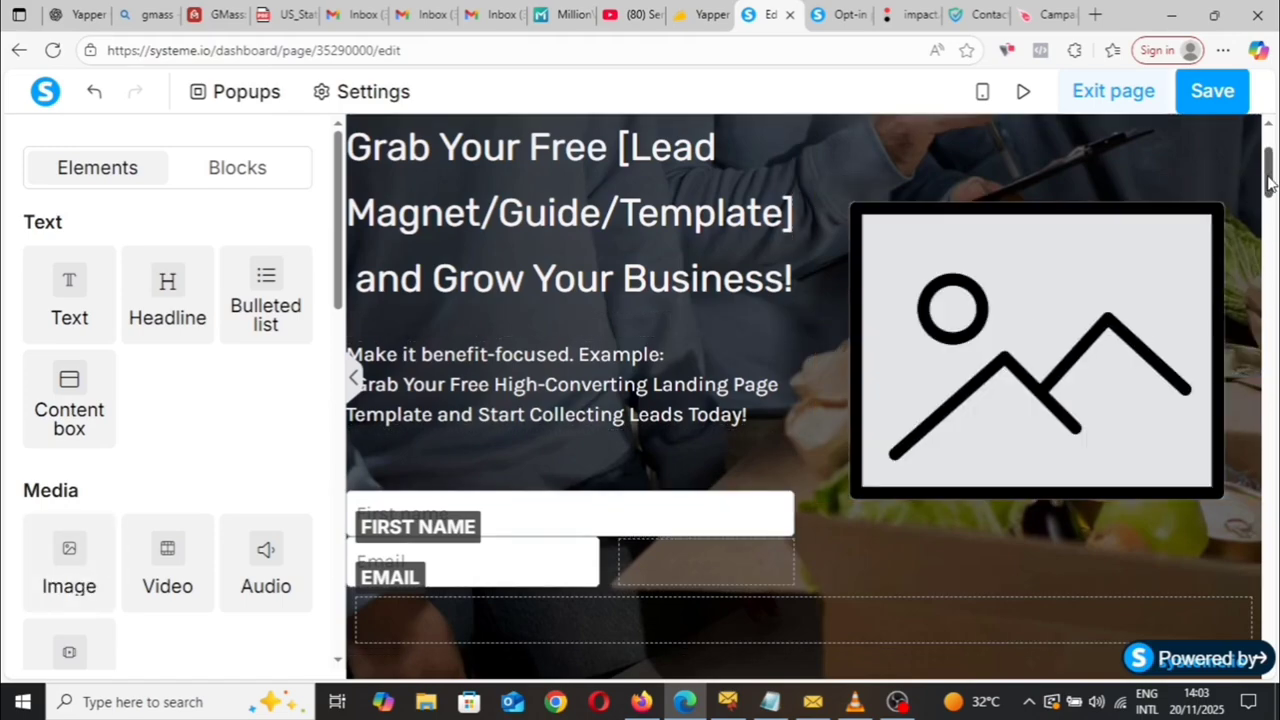
pyautogui.scroll(3, 1268, 180)
pyautogui.scroll(-3, 1268, 180)
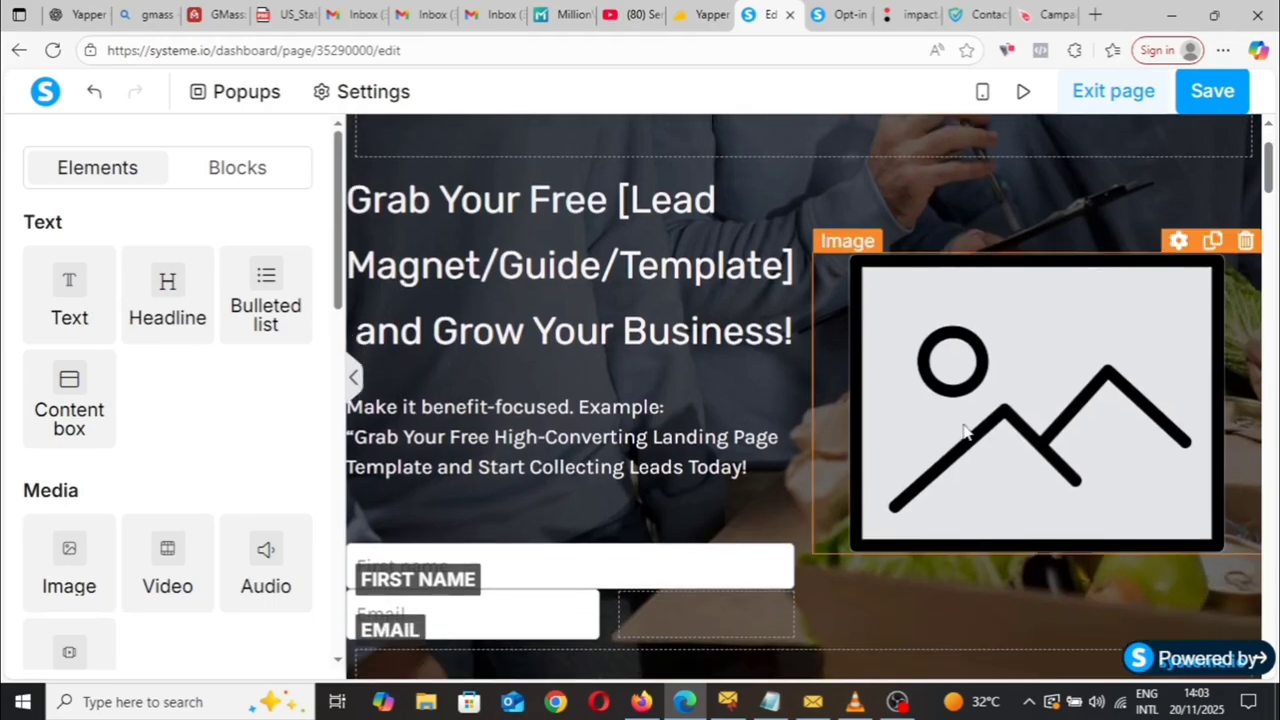
# Upload man-5574872_1280 from the Downloads folder and insert it as the picture of the new image element.
pyautogui.click(850, 243)
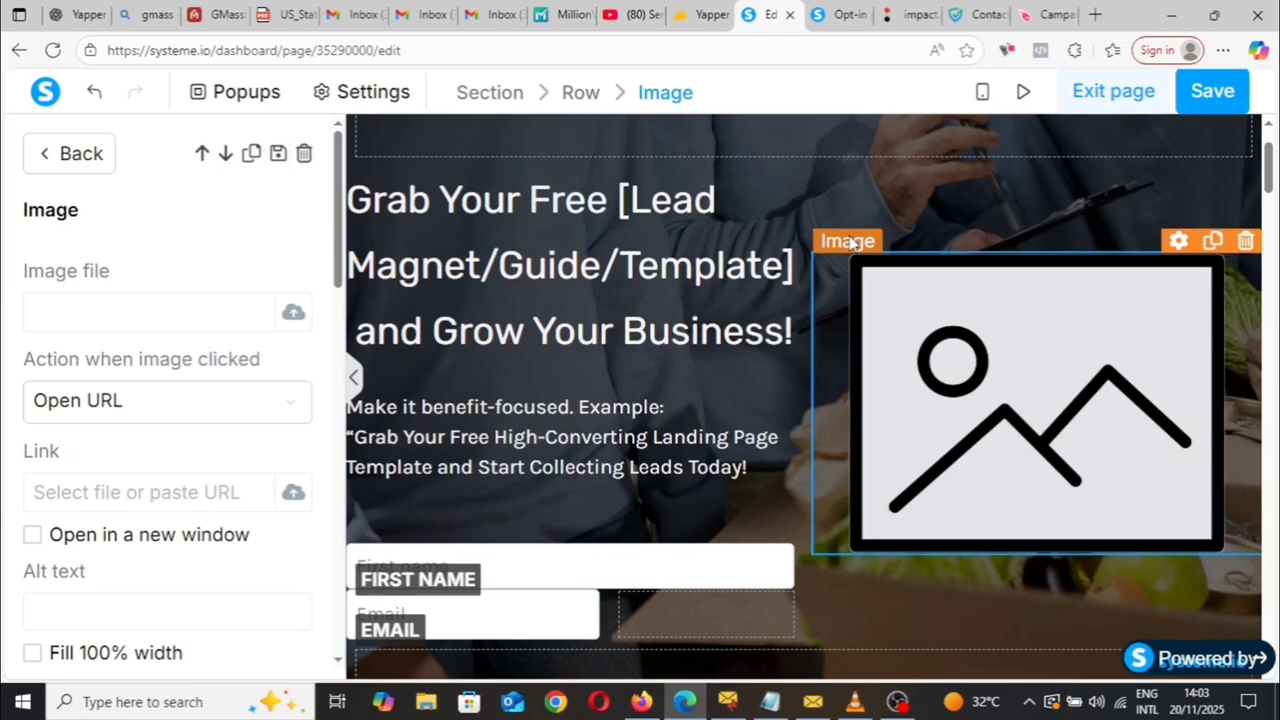
pyautogui.click(292, 316)
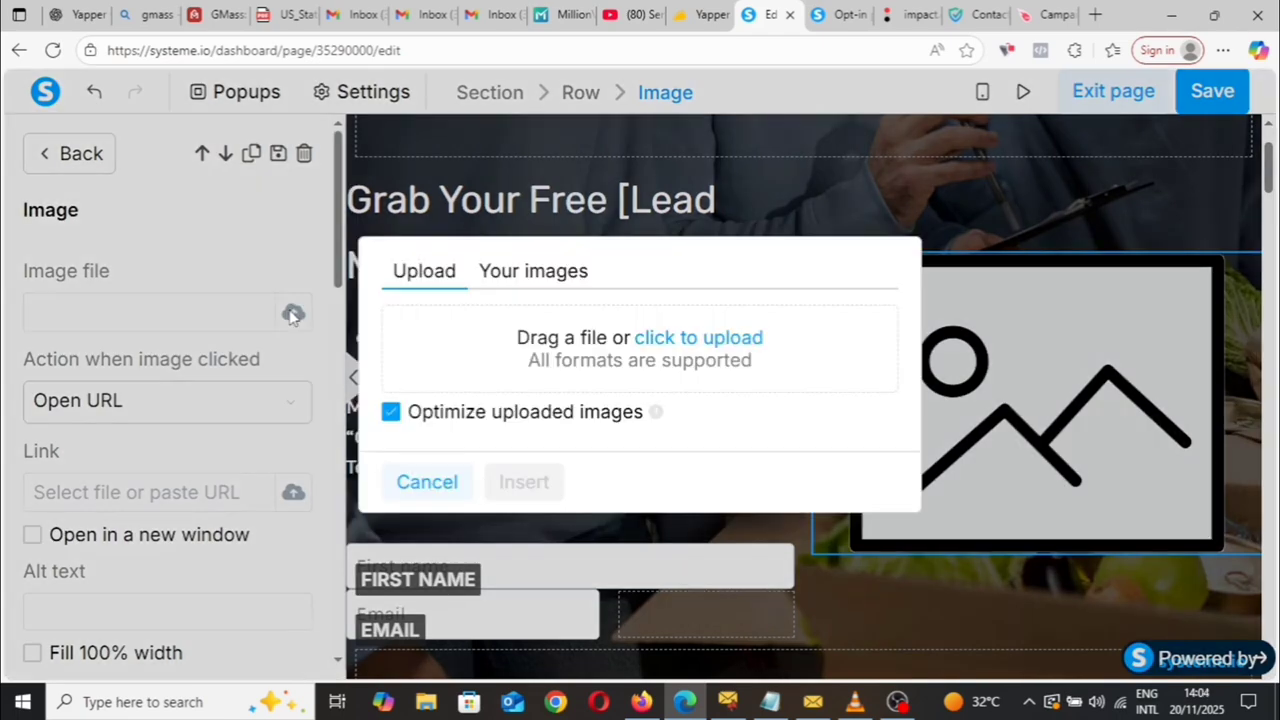
pyautogui.click(670, 339)
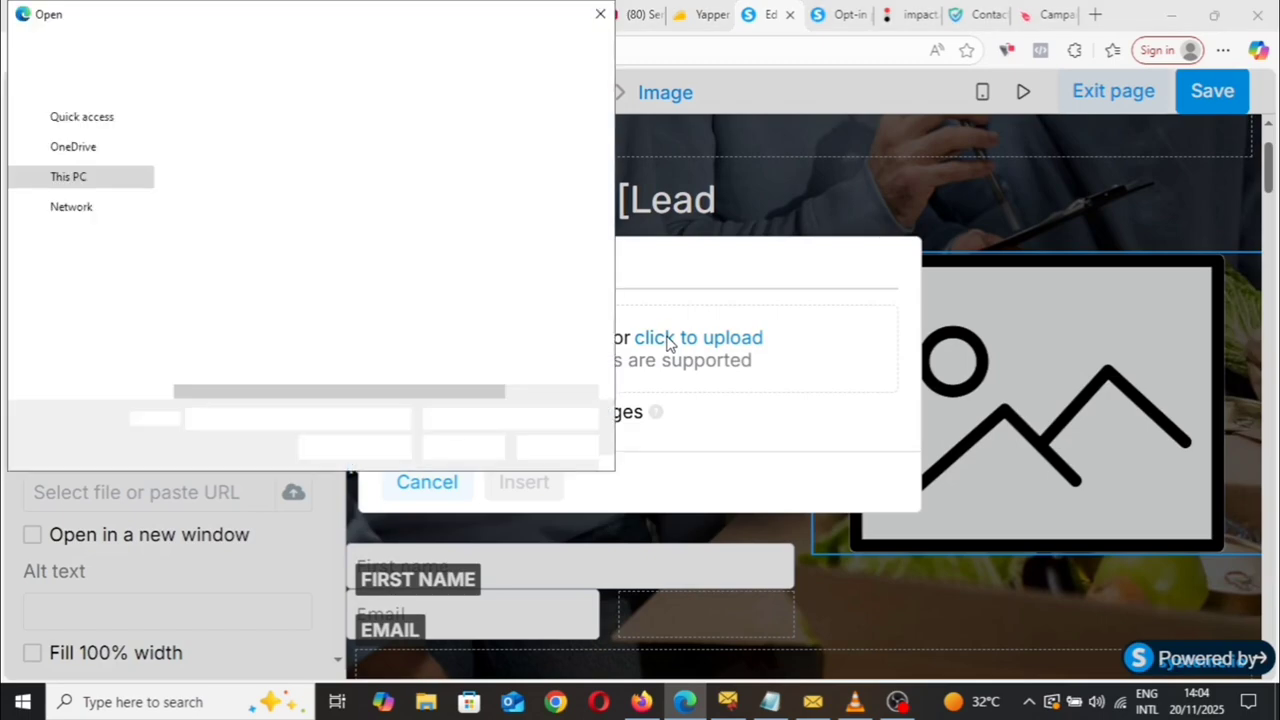
pyautogui.click(325, 215)
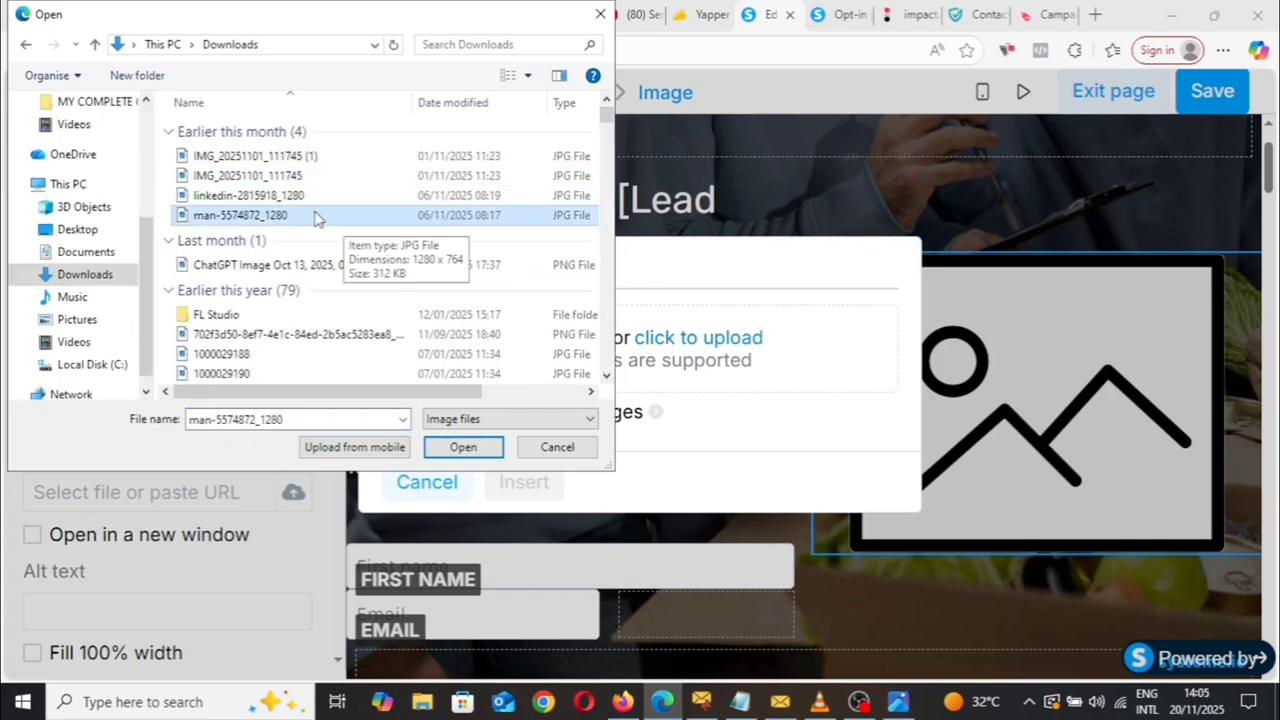
pyautogui.click(463, 450)
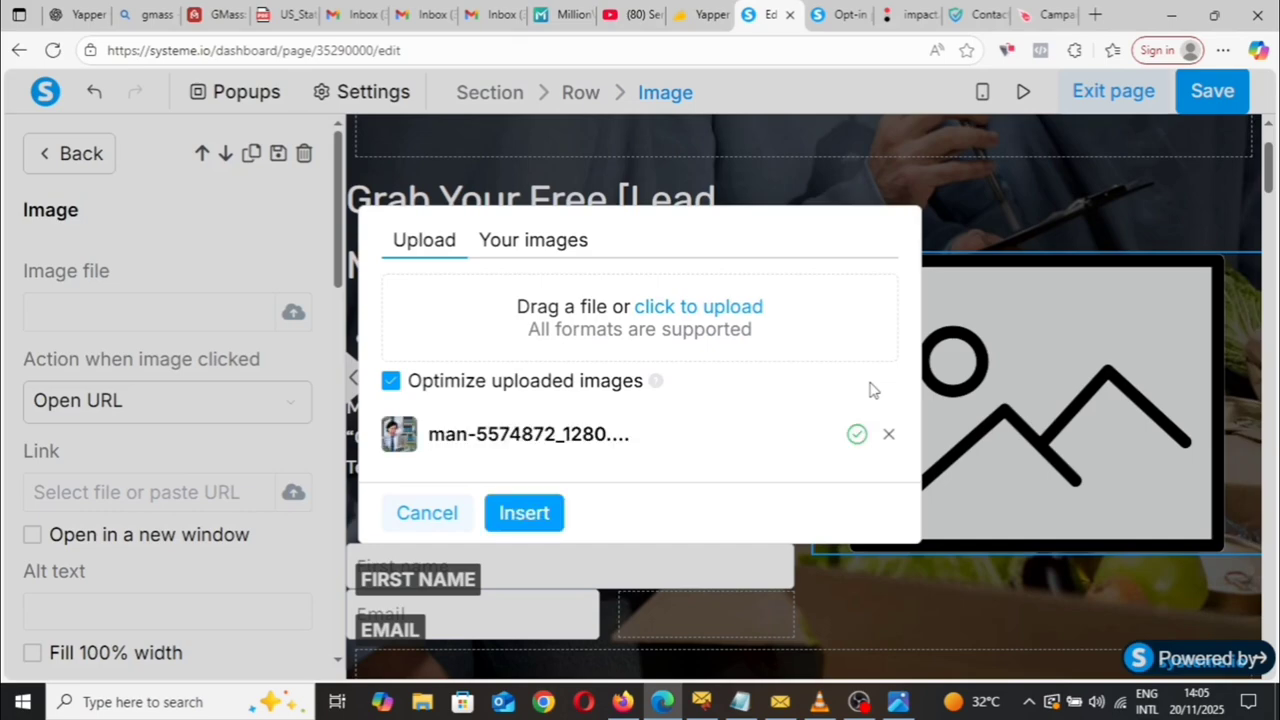
pyautogui.click(526, 515)
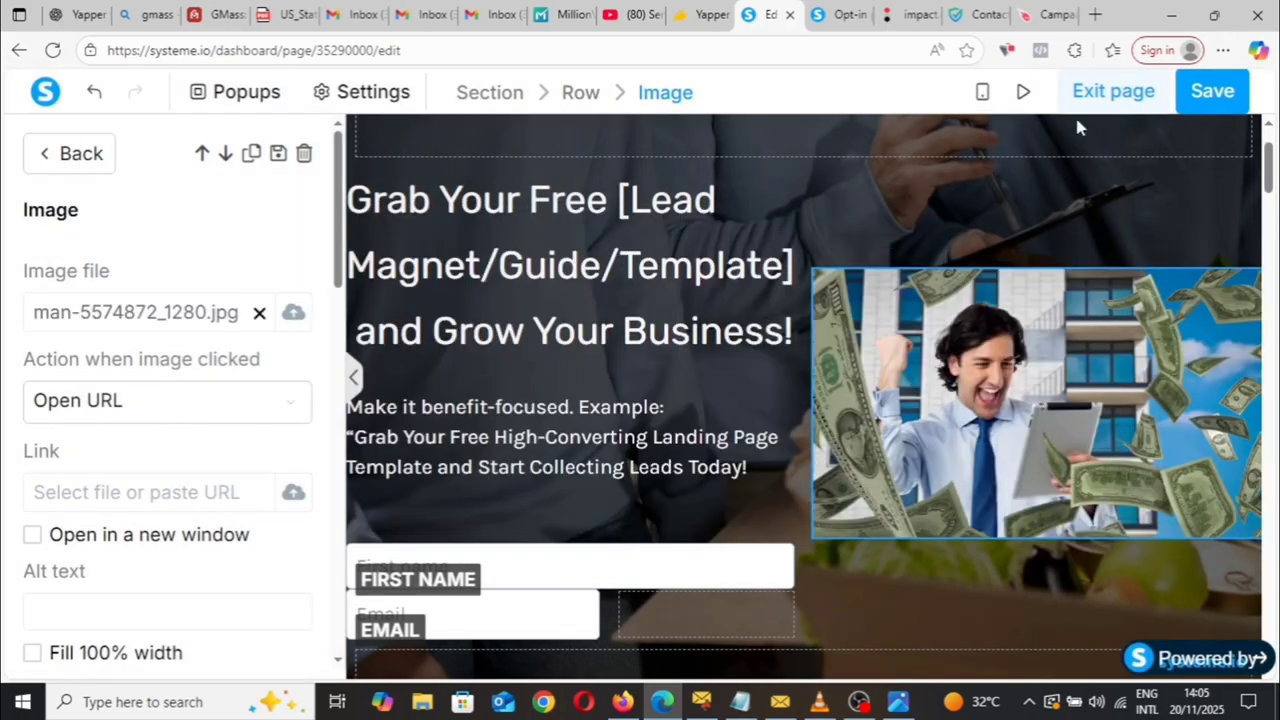
# Save the opt-in page and preview it with the inserted image before returning to the editor.
pyautogui.click(1213, 98)
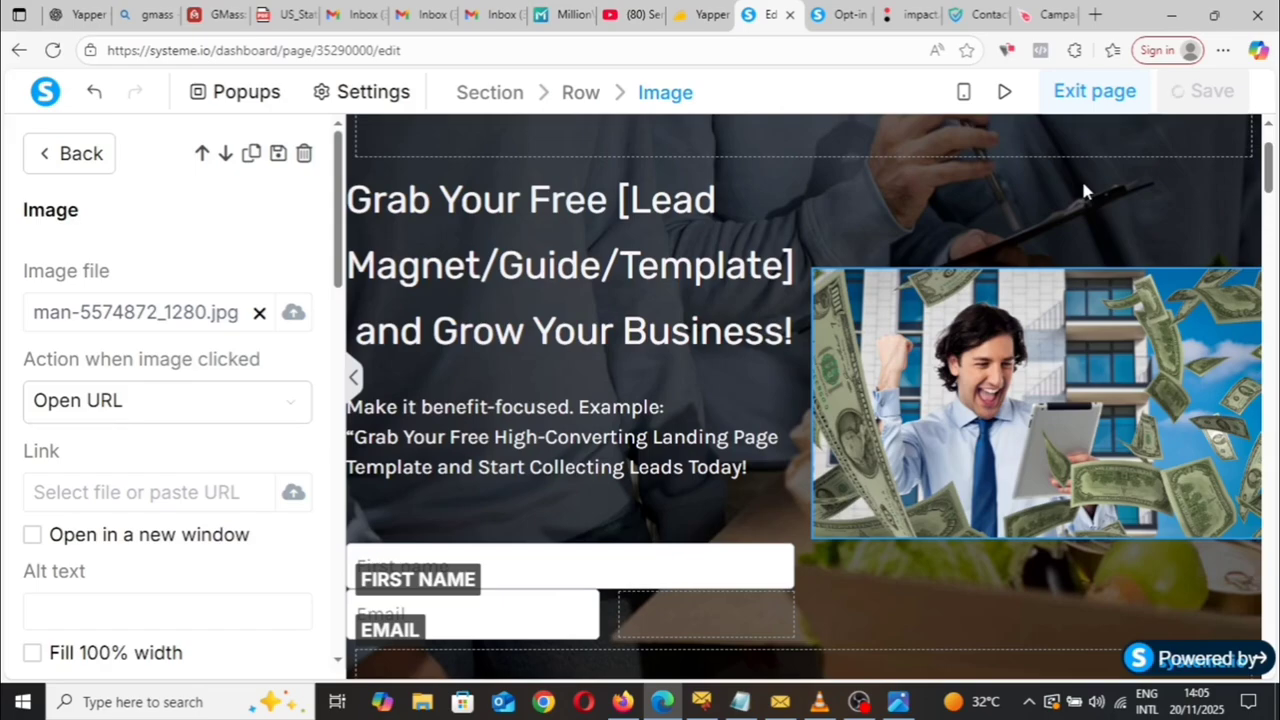
pyautogui.click(1023, 91)
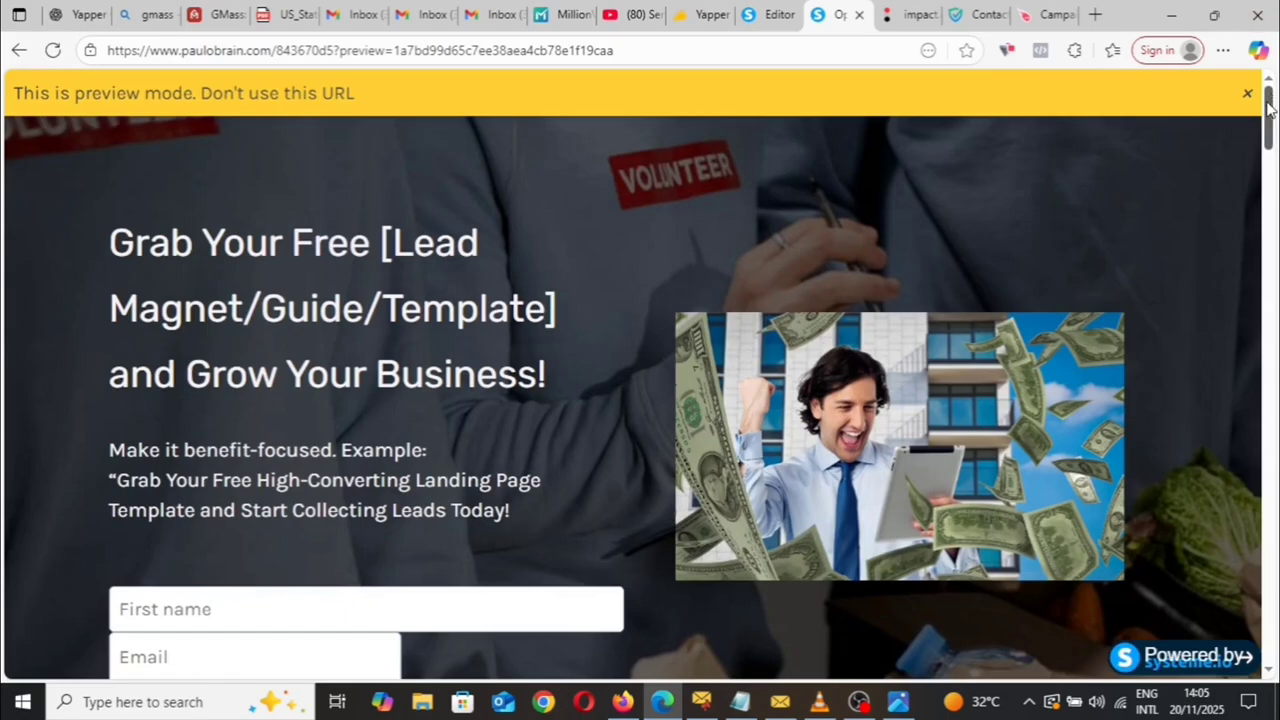
pyautogui.hotkey('ctrl', 'shift', 'Tab')
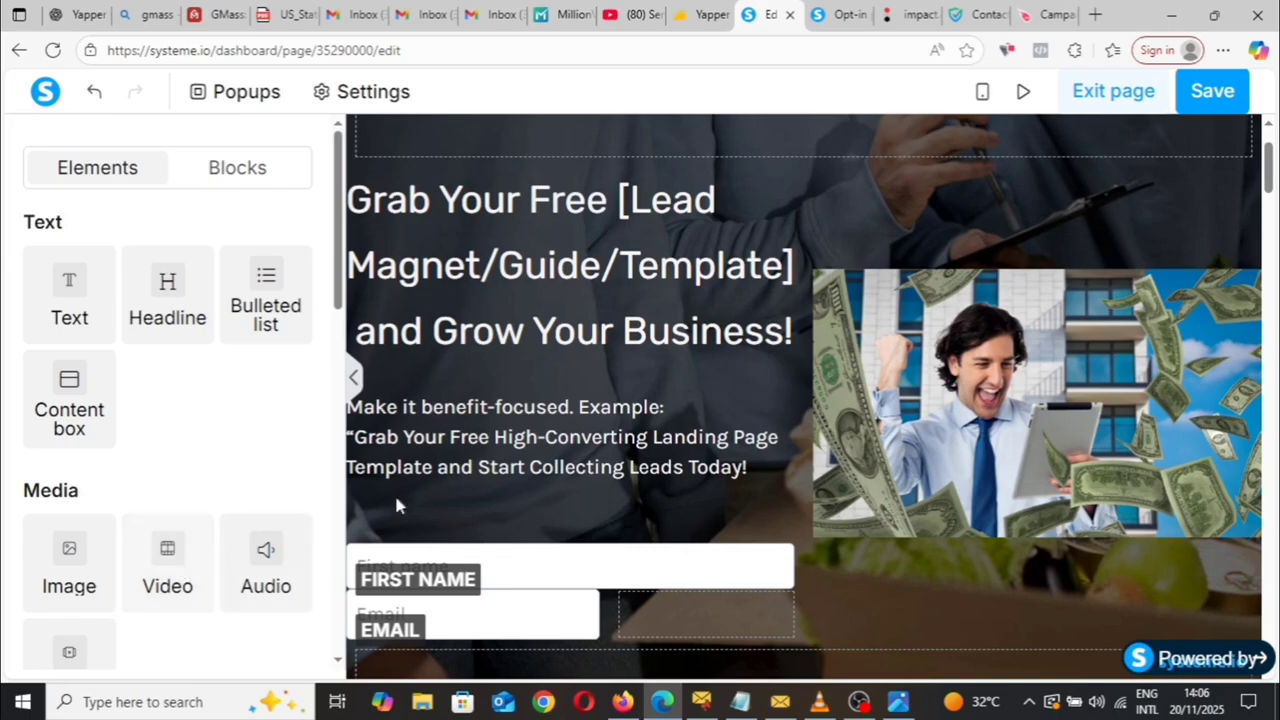
pyautogui.click(1056, 220)
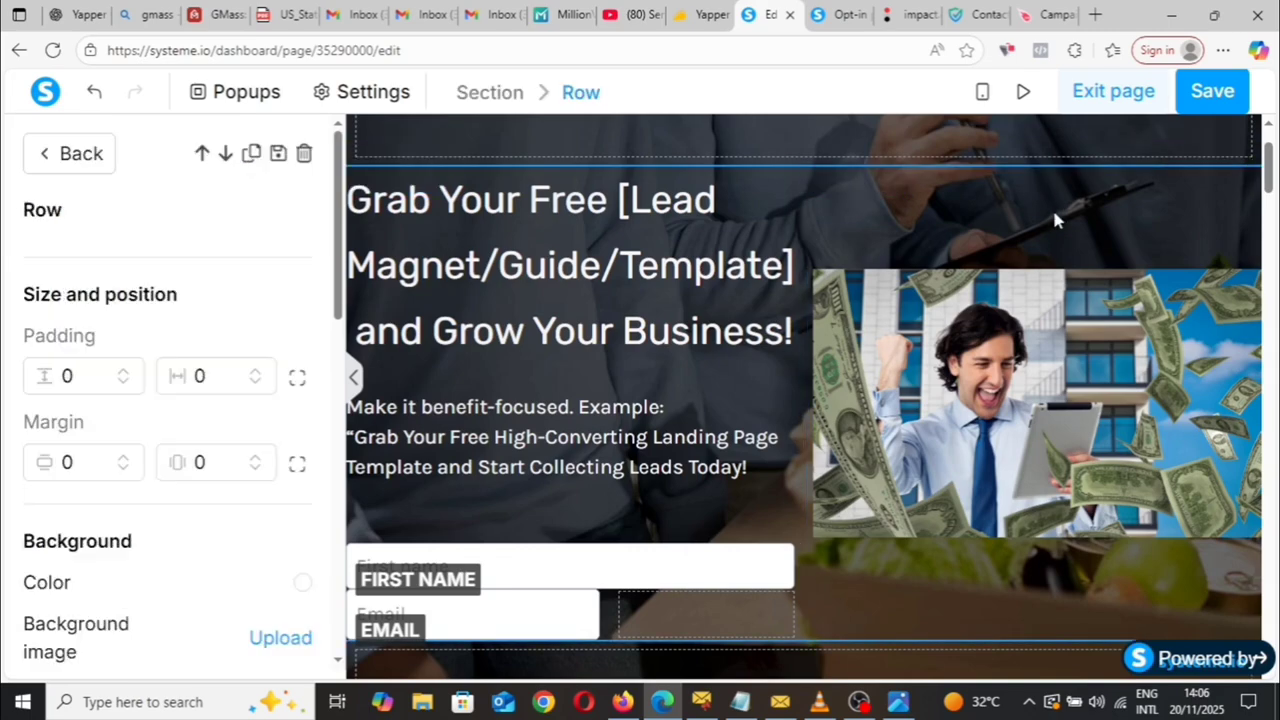
# Deselect the row and check the desktop headline, paragraph and picture at full width with the elements sidebar collapsed.
pyautogui.press('Escape')
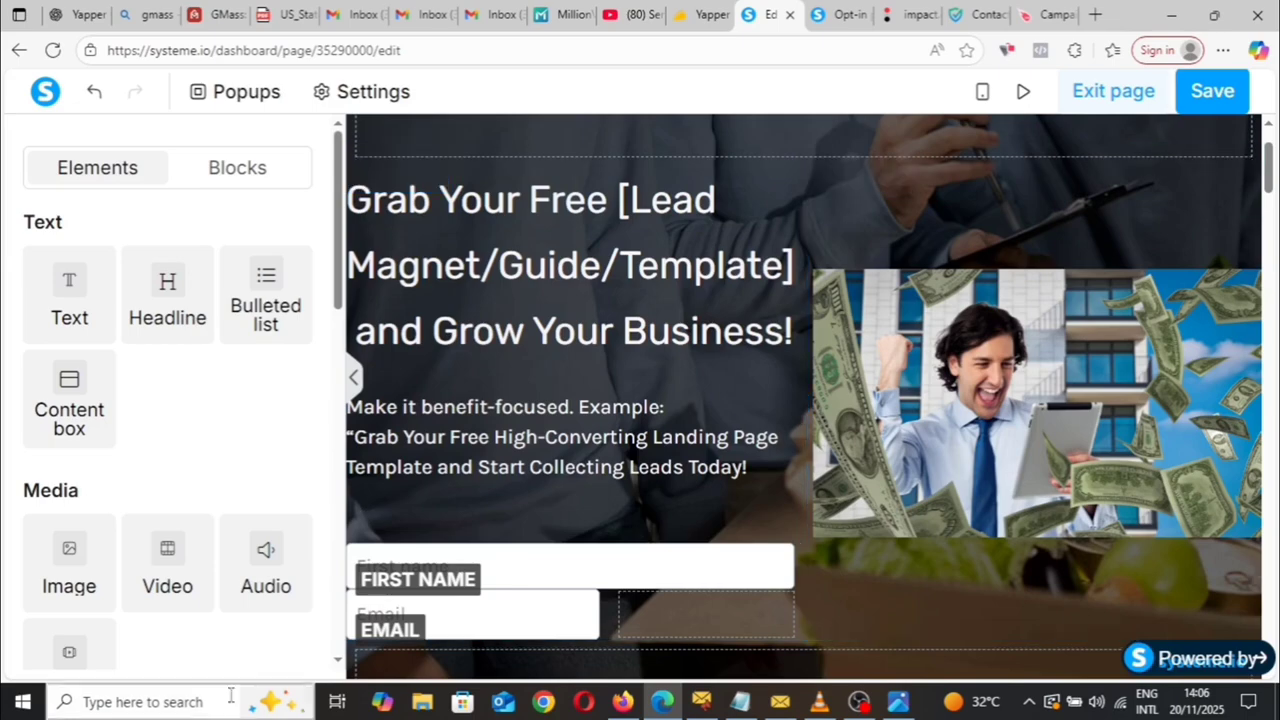
pyautogui.scroll(-1, 680, 323)
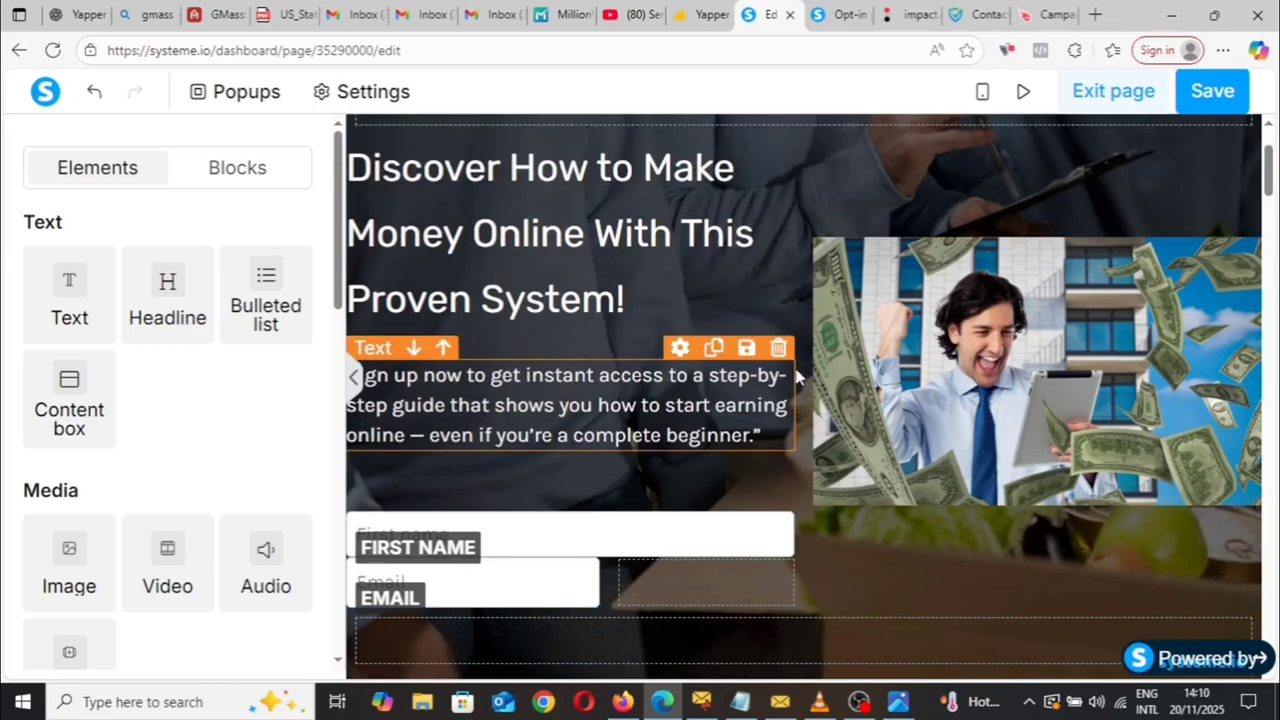
pyautogui.click(355, 377)
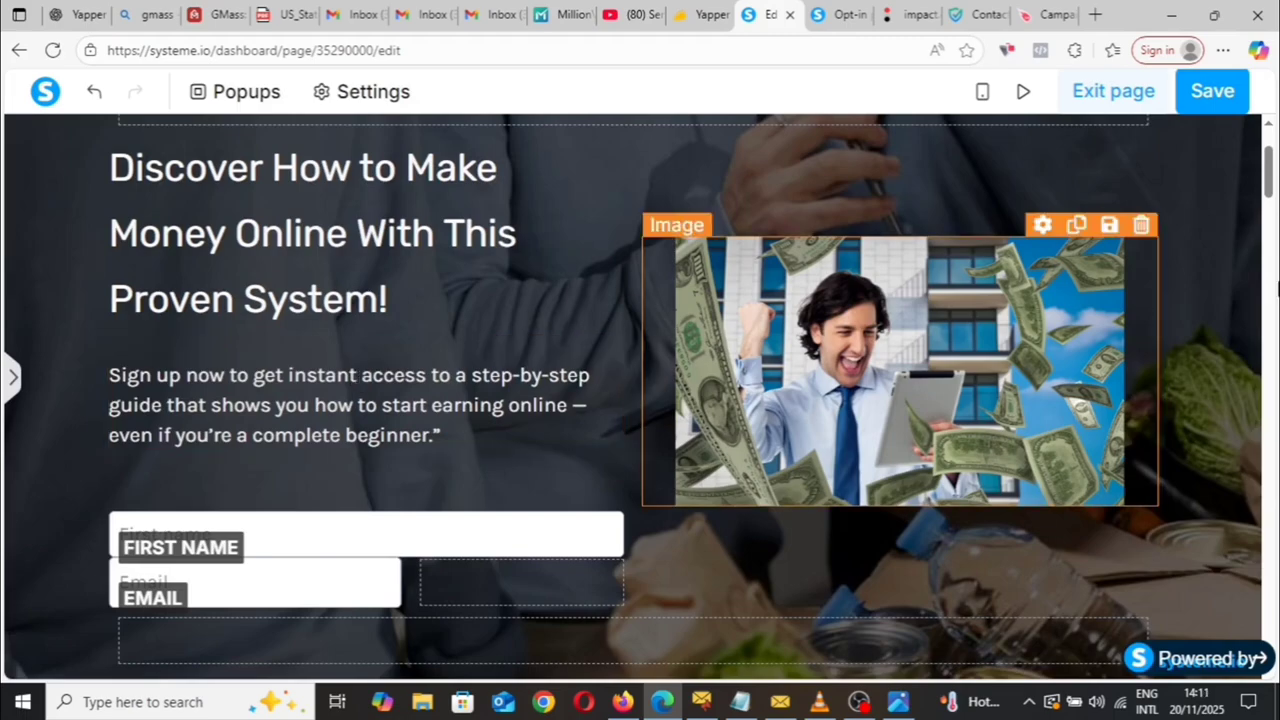
pyautogui.moveTo(1270, 180); pyautogui.dragTo(1270, 150)
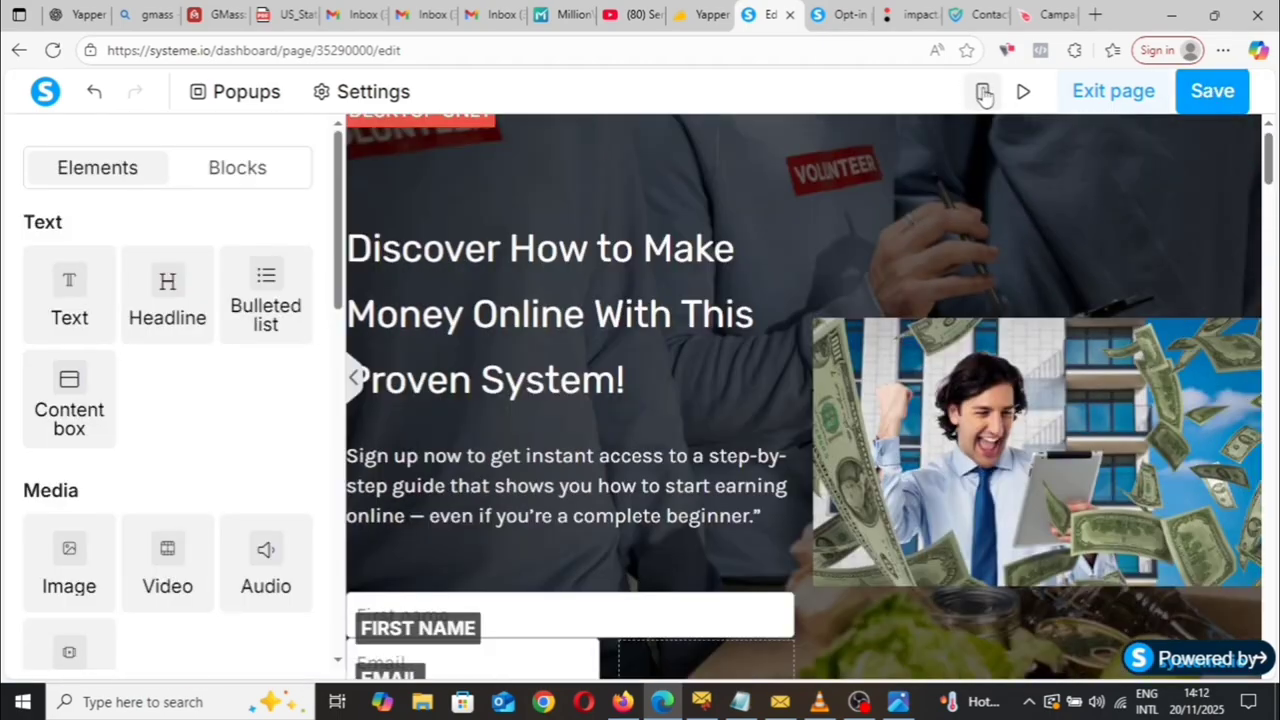
# In the mobile layout, replace the placeholder paragraph with the desktop "Sign up now to get instant access" copy and colour it #f9f2f2.
pyautogui.click(984, 93)
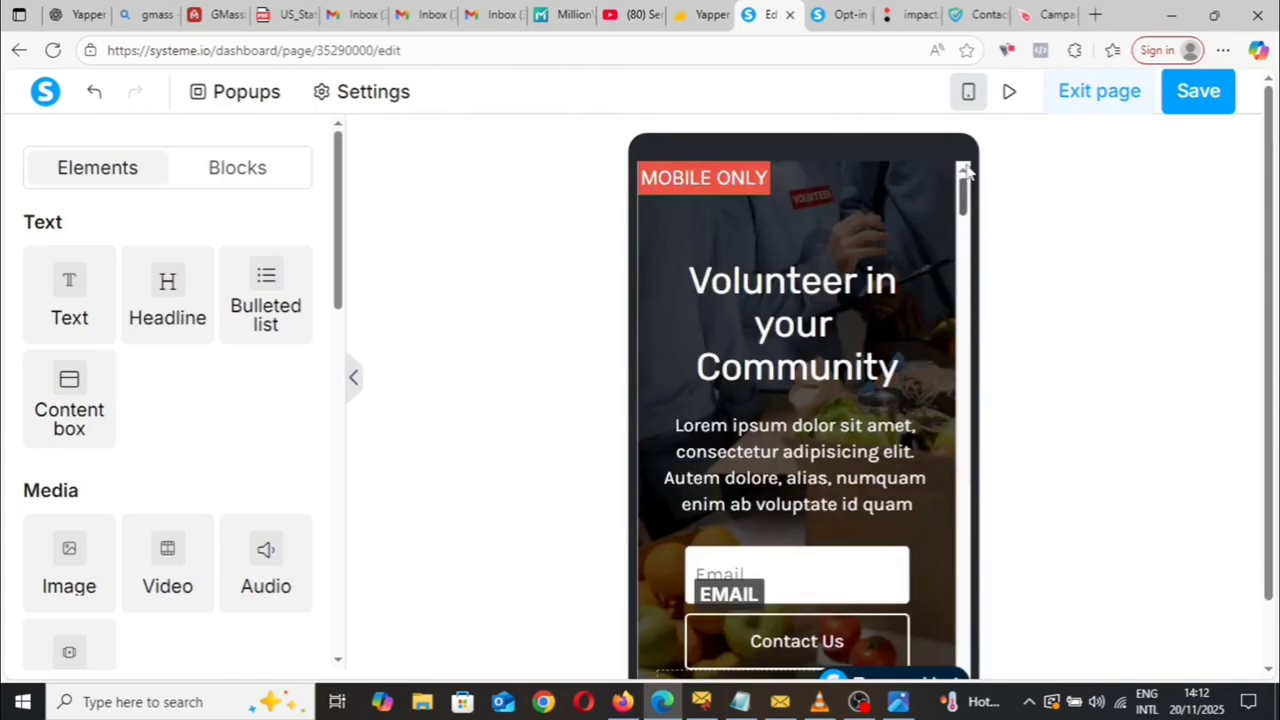
pyautogui.click(813, 316)
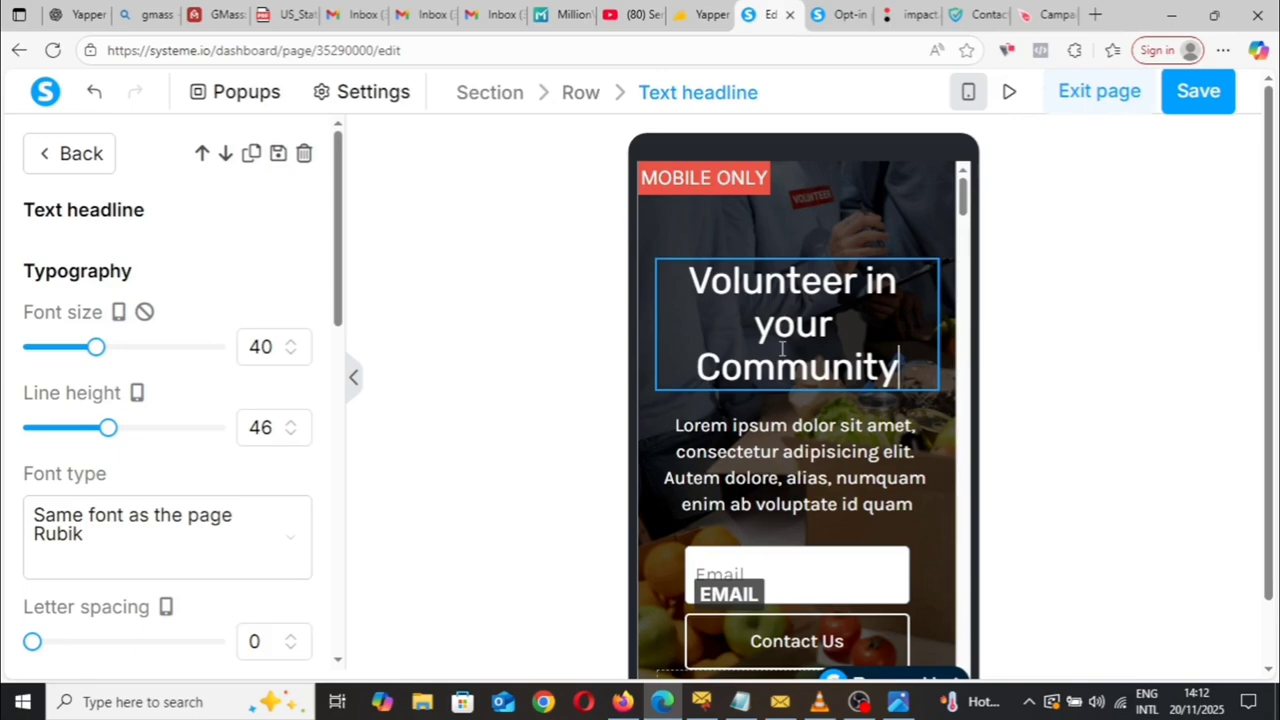
pyautogui.click(730, 437)
pyautogui.tripleClick(733, 443)
pyautogui.rightClick(733, 443)
pyautogui.press('Escape')
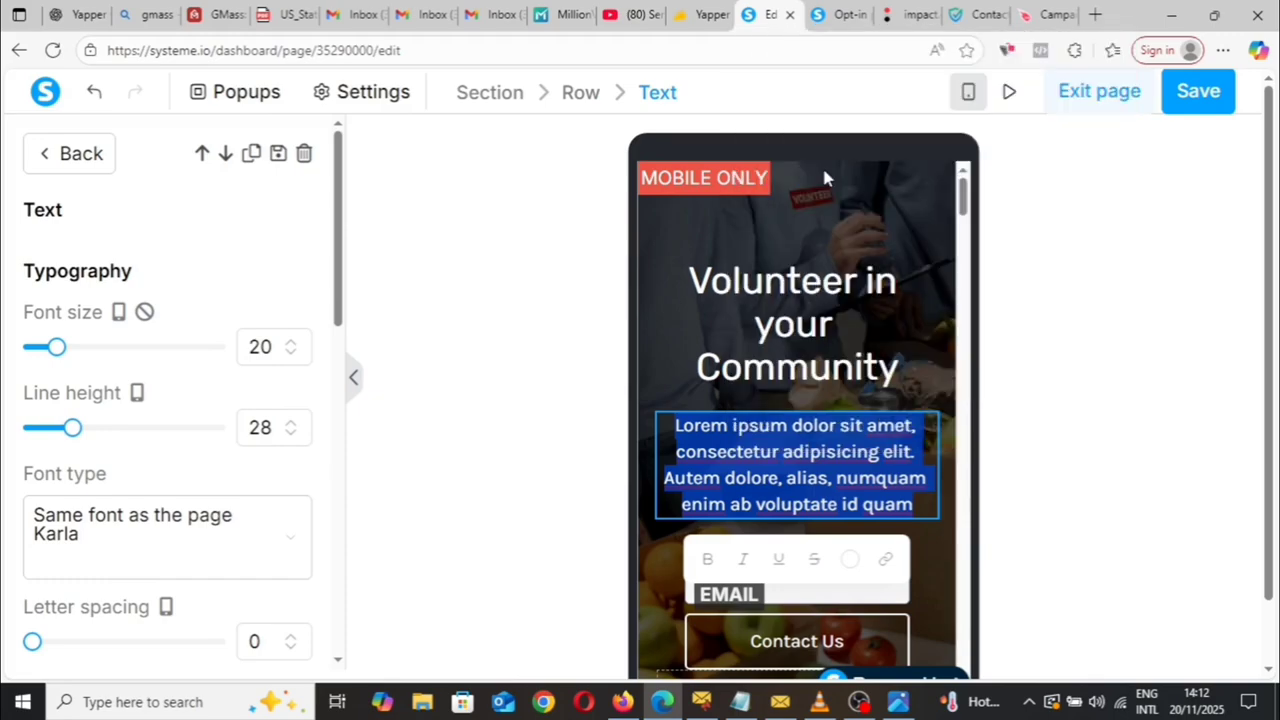
pyautogui.write('Sign up now to get instant access to a step-by-step guide that shows you how to start earning online — even if you’re a complete beginner."')
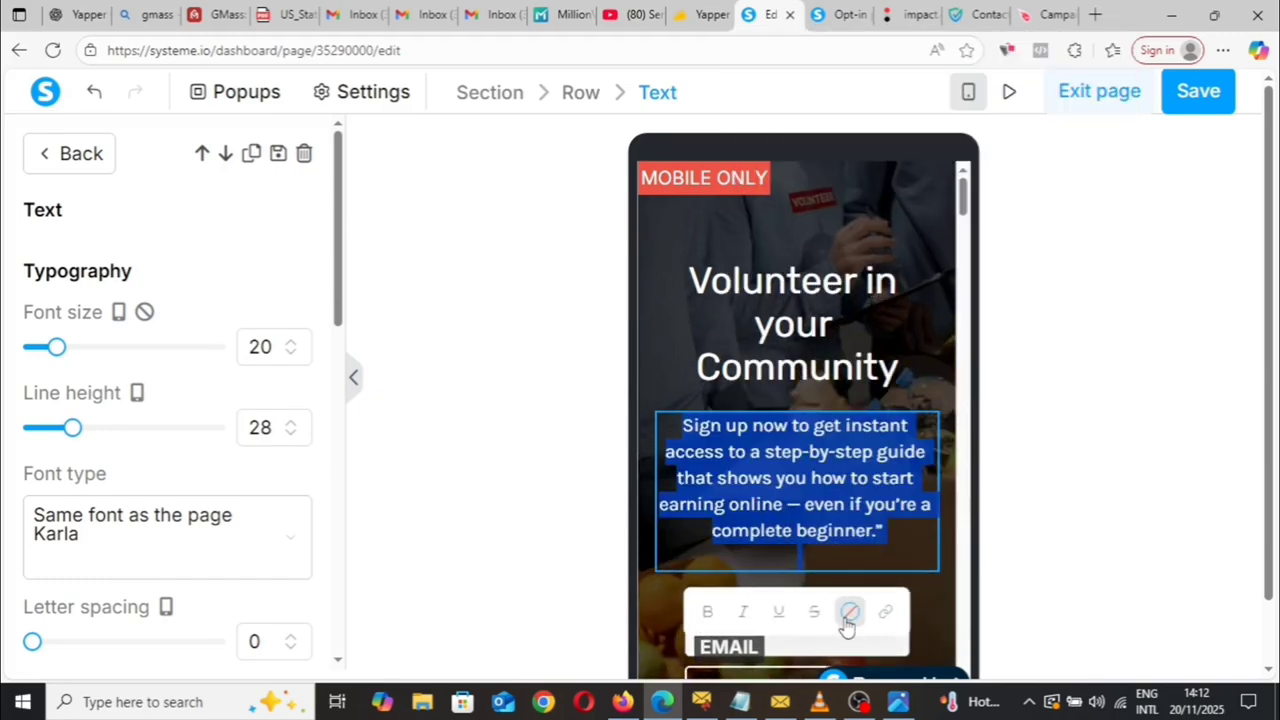
pyautogui.click(847, 620)
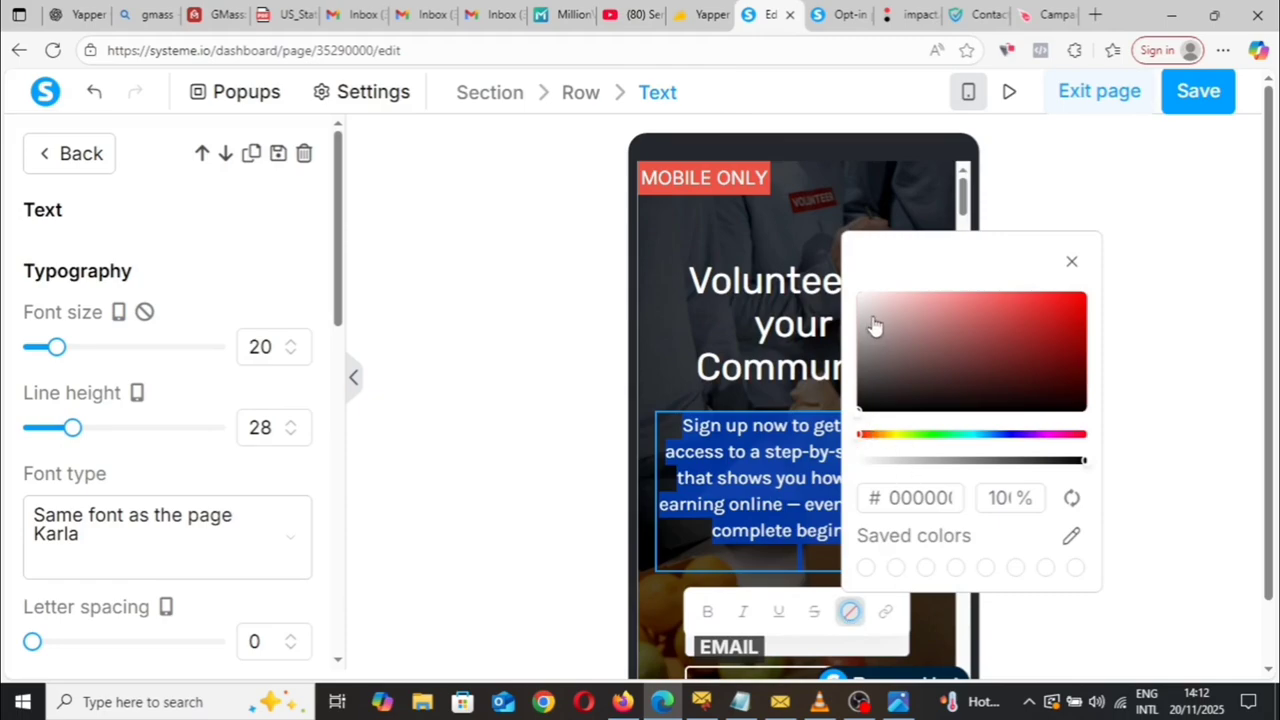
pyautogui.click(861, 293)
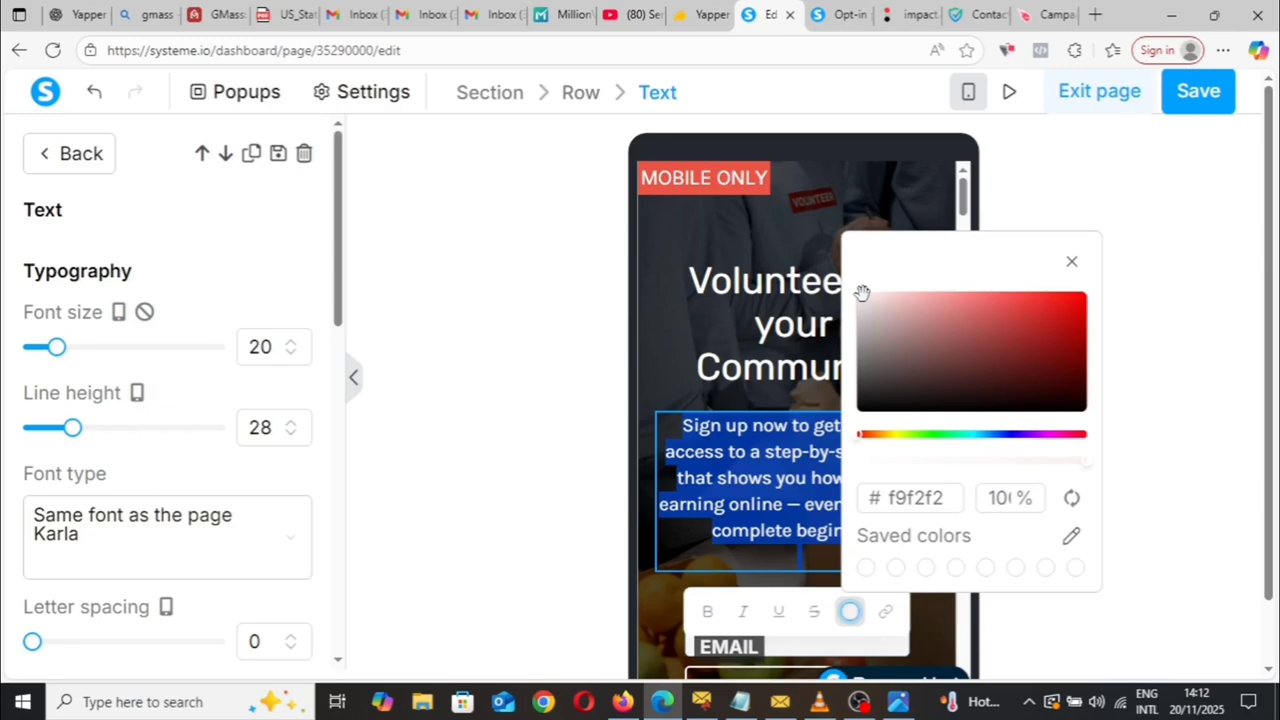
# Replace the mobile headline with "Discover How to Make Money Online With This Proven System!" and set its text colour to #f3ebeb.
pyautogui.rightClick(692, 256)
pyautogui.click(769, 405)
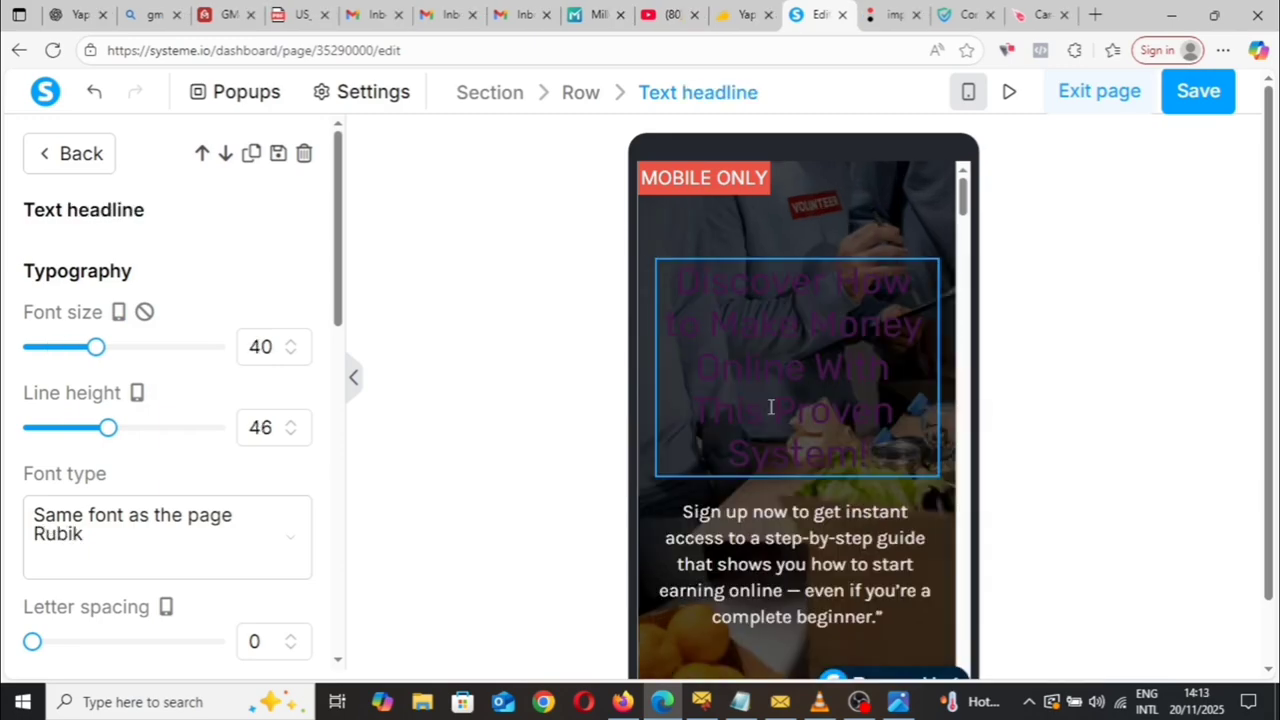
pyautogui.tripleClick(905, 374)
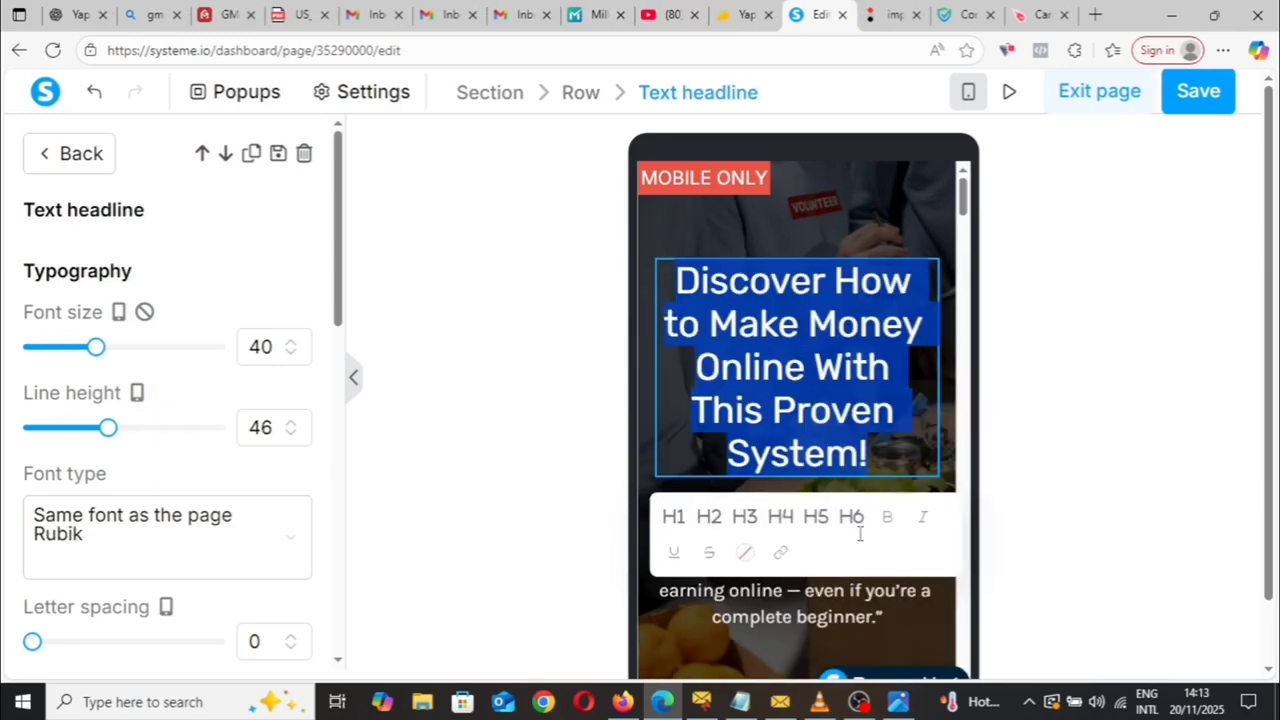
pyautogui.click(745, 553)
pyautogui.click(797, 404)
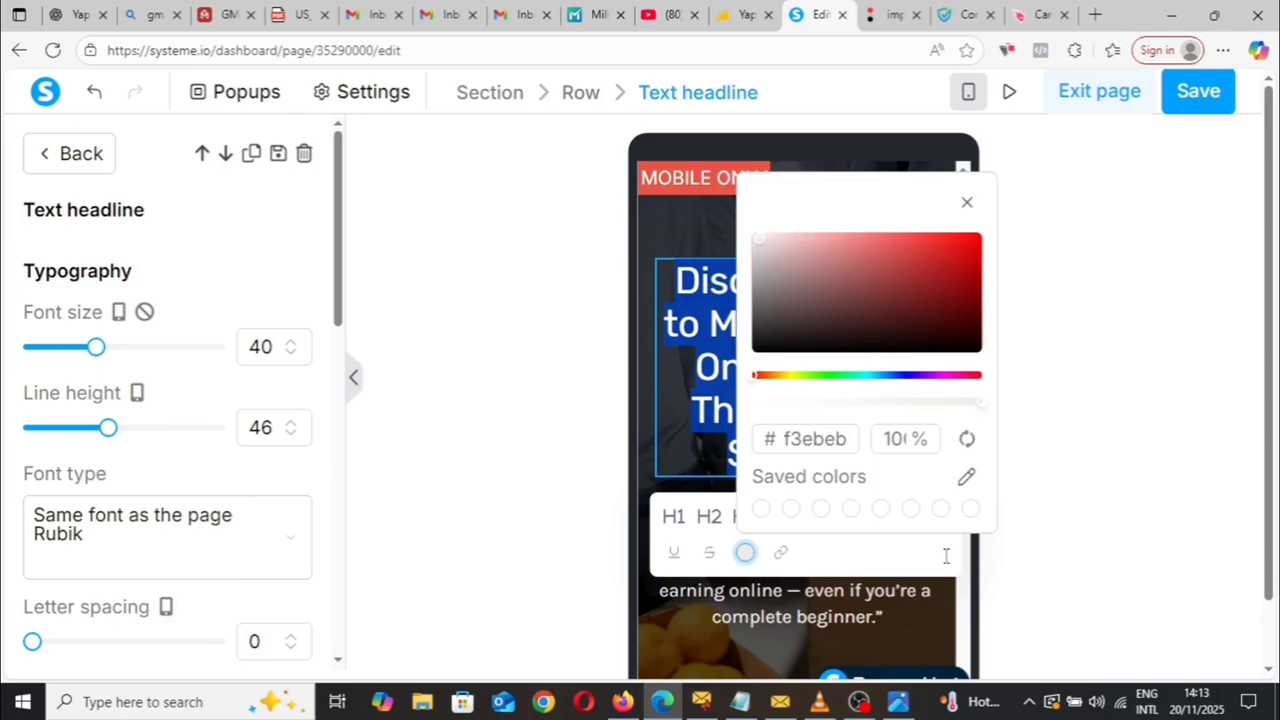
pyautogui.click(945, 551)
pyautogui.click(1053, 298)
# Add a form input between the mobile paragraph and the Email field, and set its input type to First name.
pyautogui.scroll(-3, 789, 390)
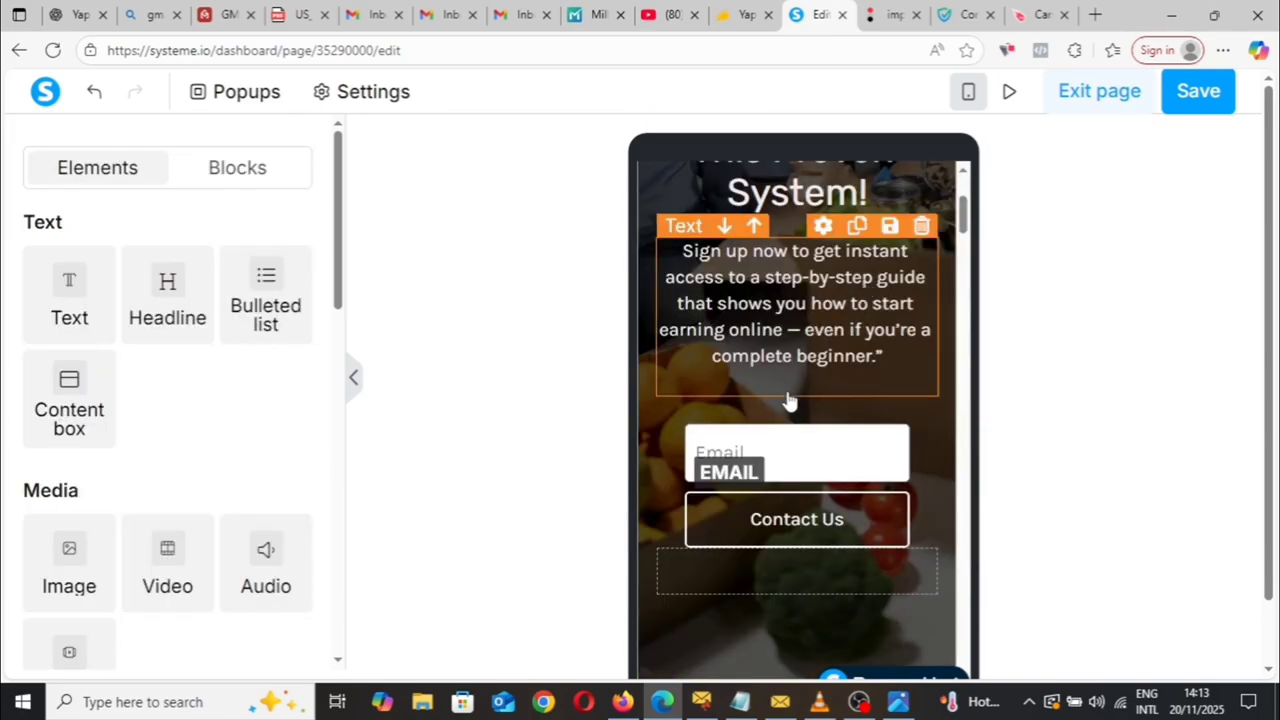
pyautogui.scroll(-5, 358, 383)
pyautogui.scroll(-2, 358, 383)
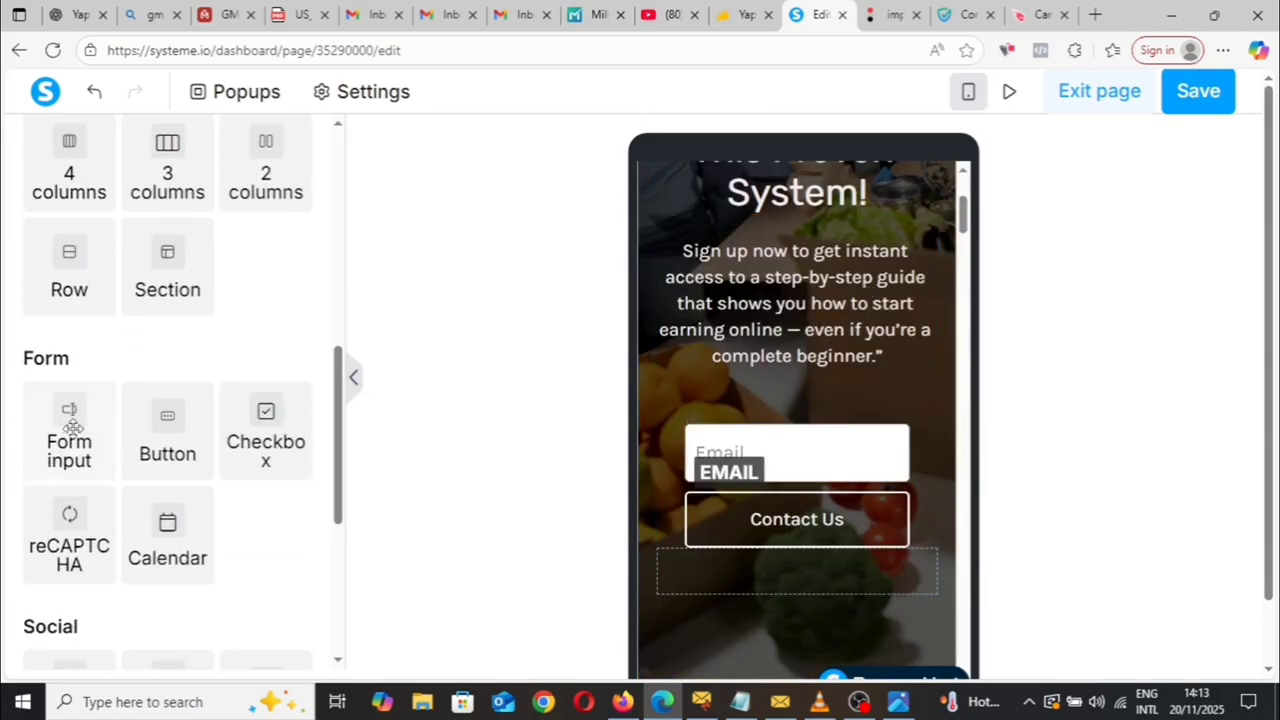
pyautogui.moveTo(60, 432); pyautogui.dragTo(823, 383)
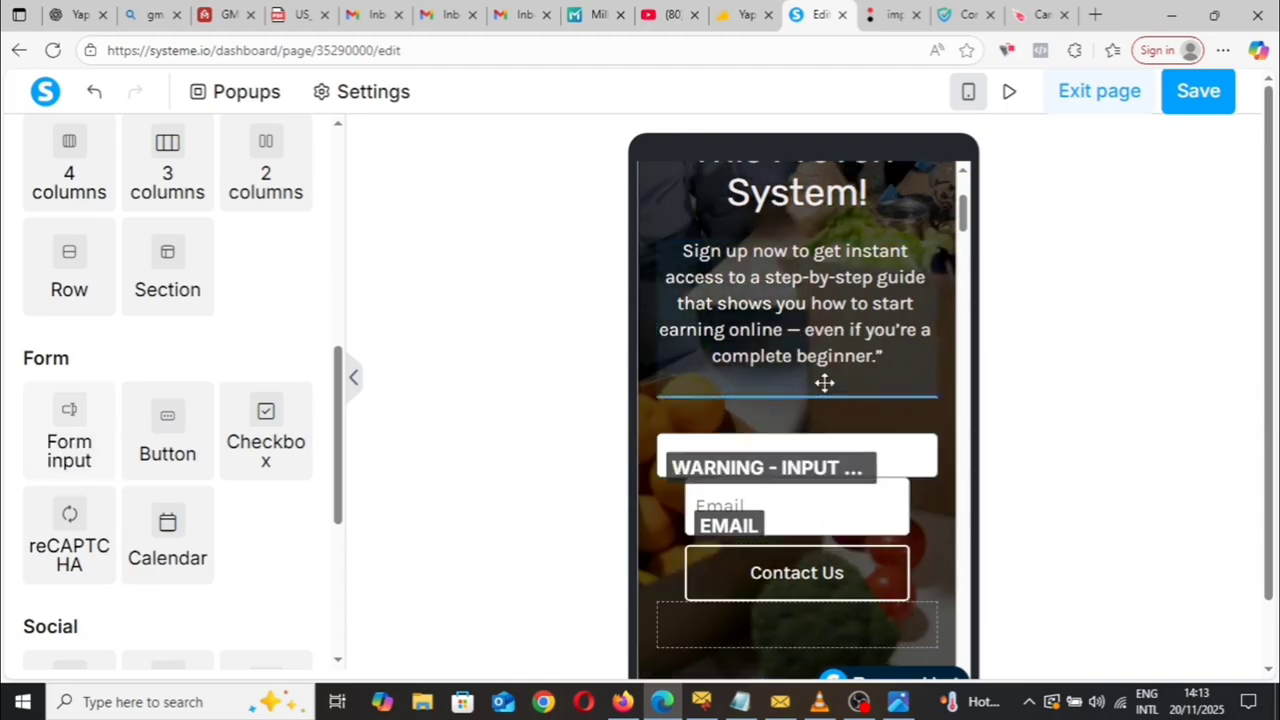
pyautogui.click(776, 452)
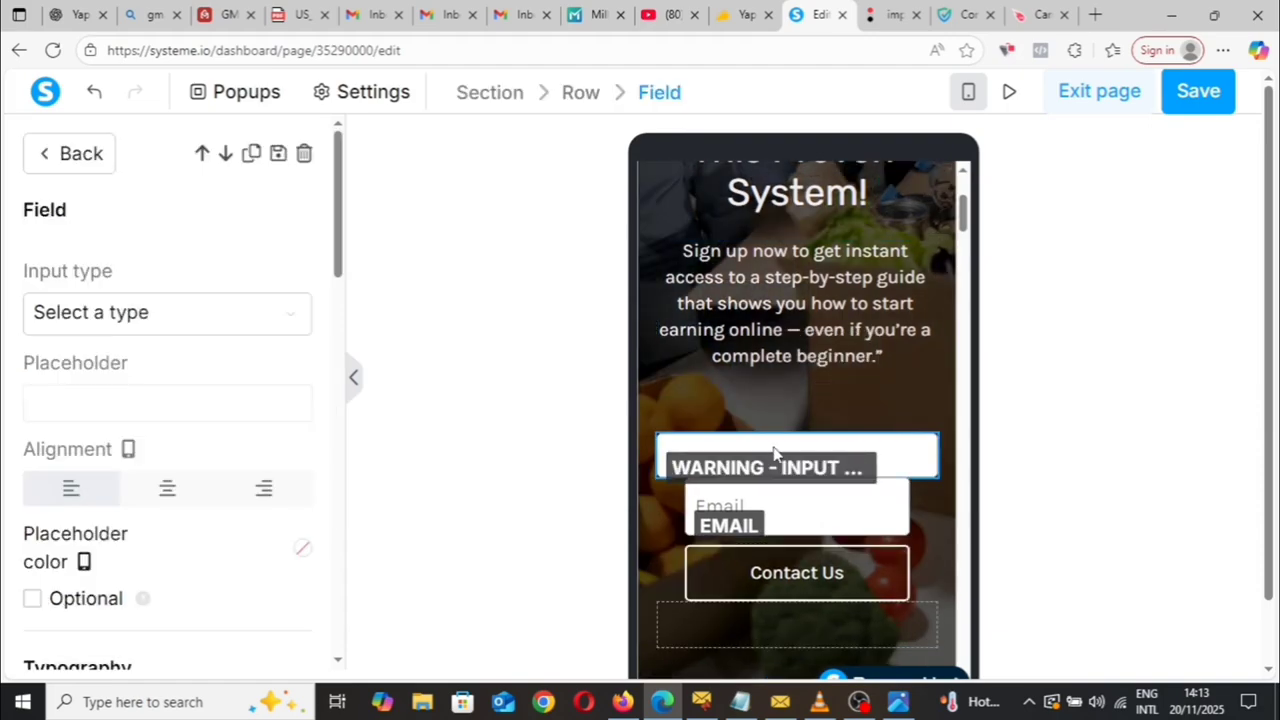
pyautogui.click(294, 318)
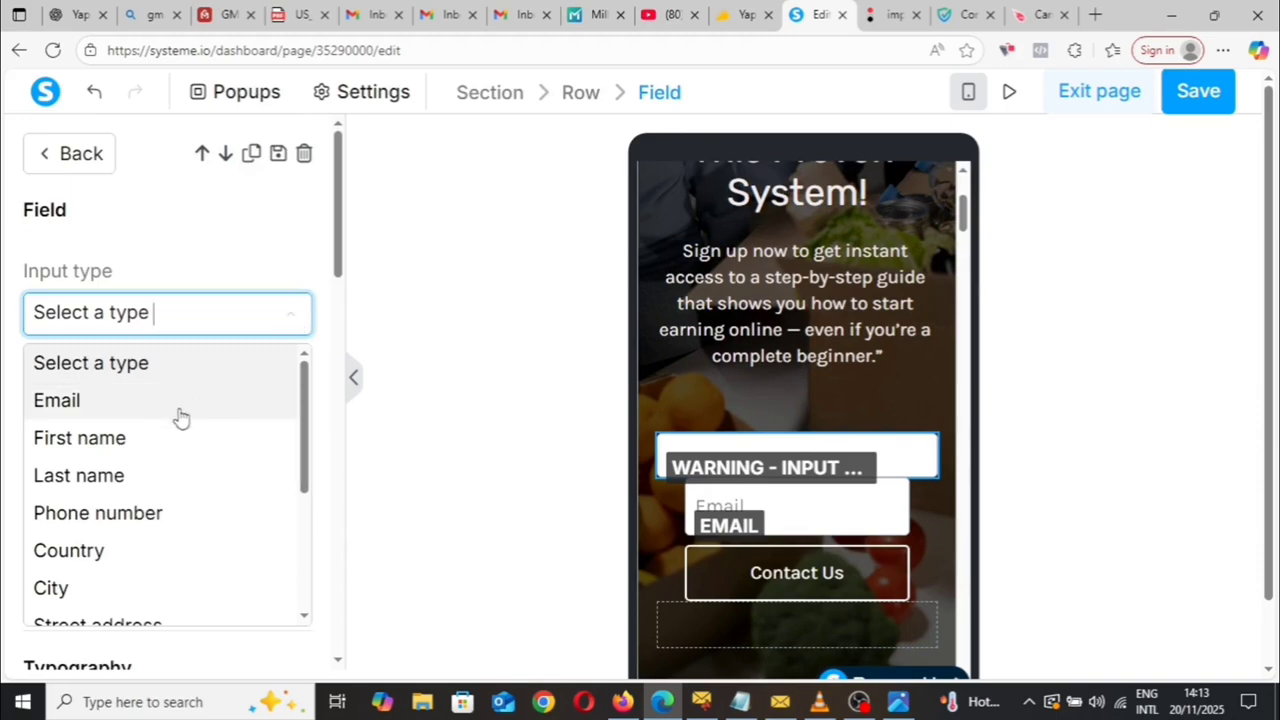
pyautogui.click(155, 442)
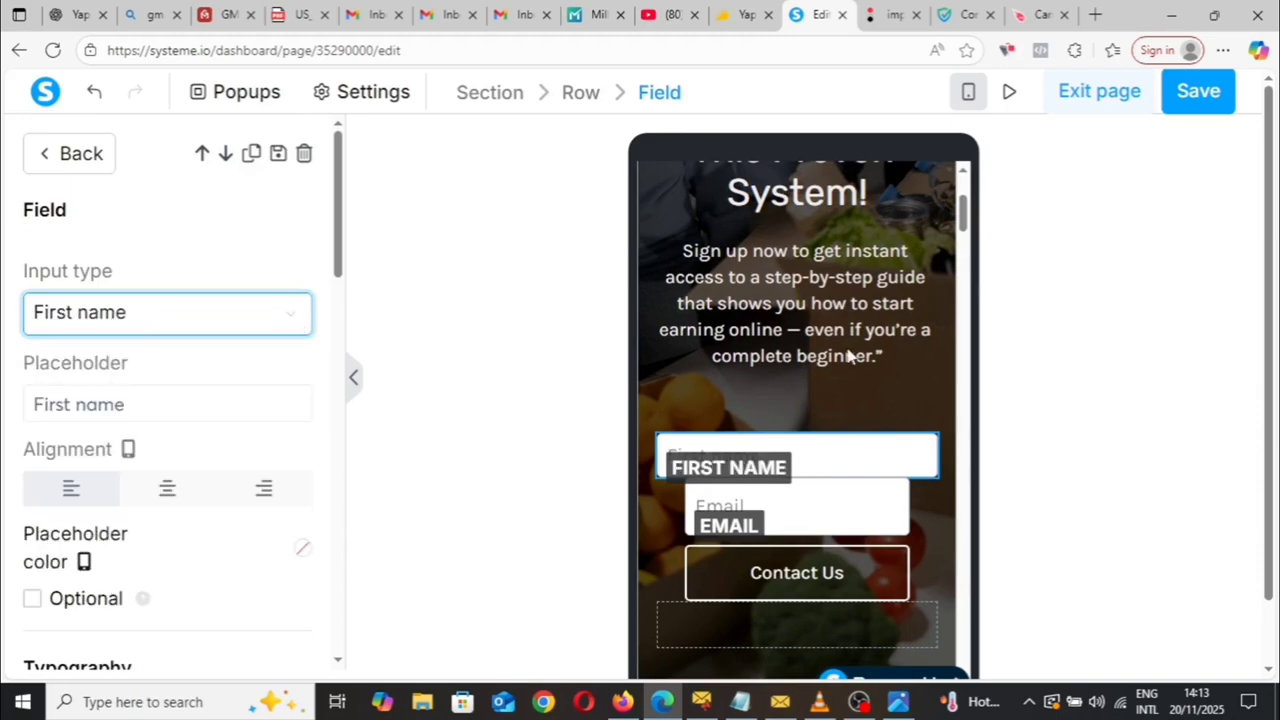
pyautogui.click(858, 245)
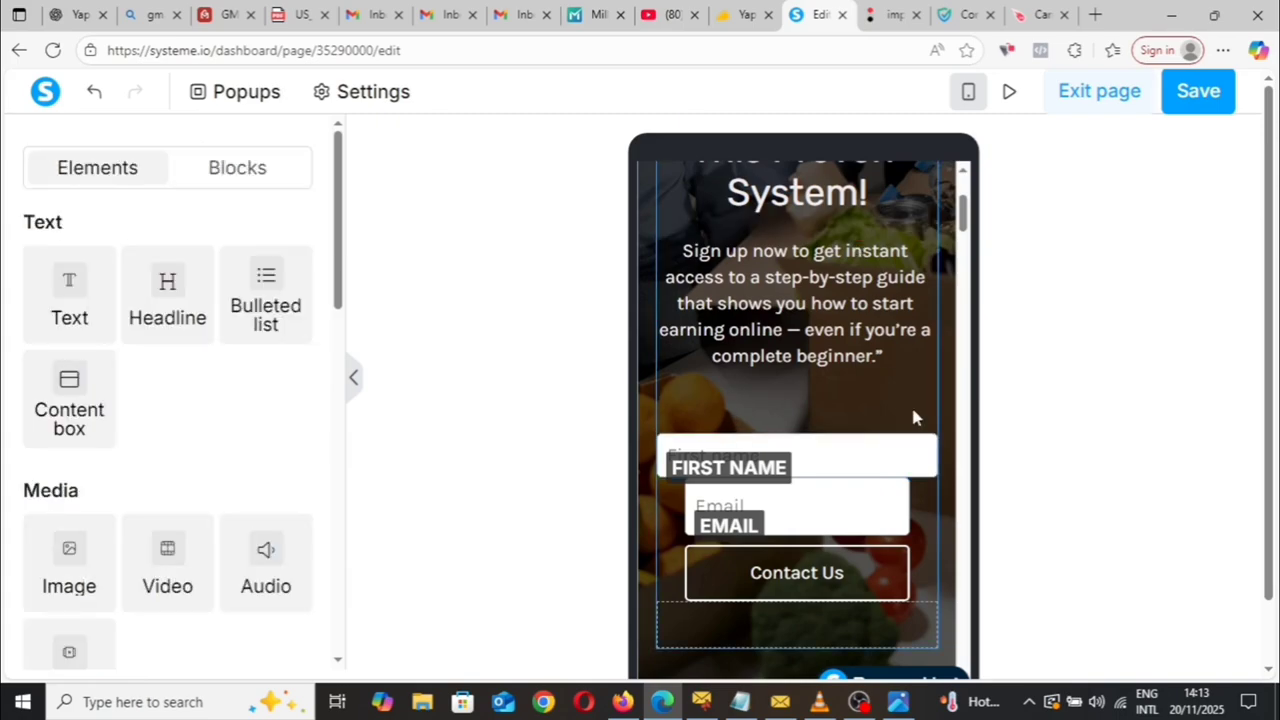
pyautogui.click(913, 418)
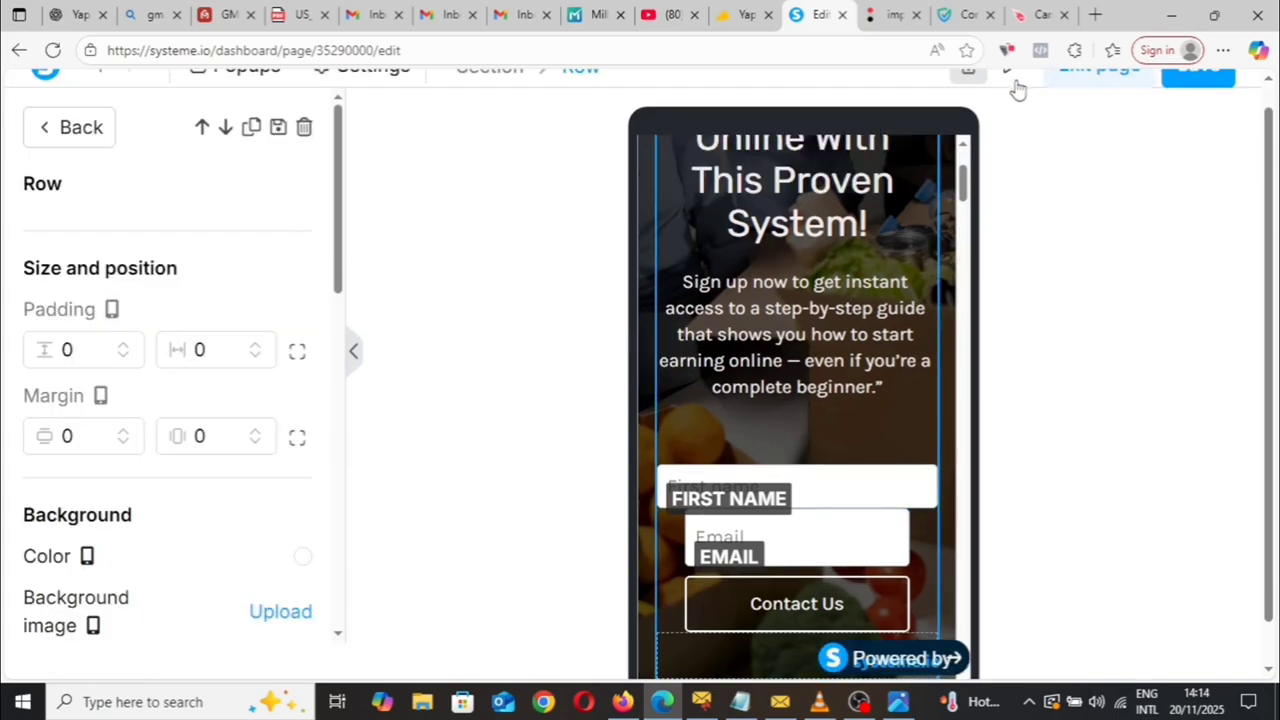
# Add an image element between the headline and the paragraph of the mobile layout.
pyautogui.click(963, 147)
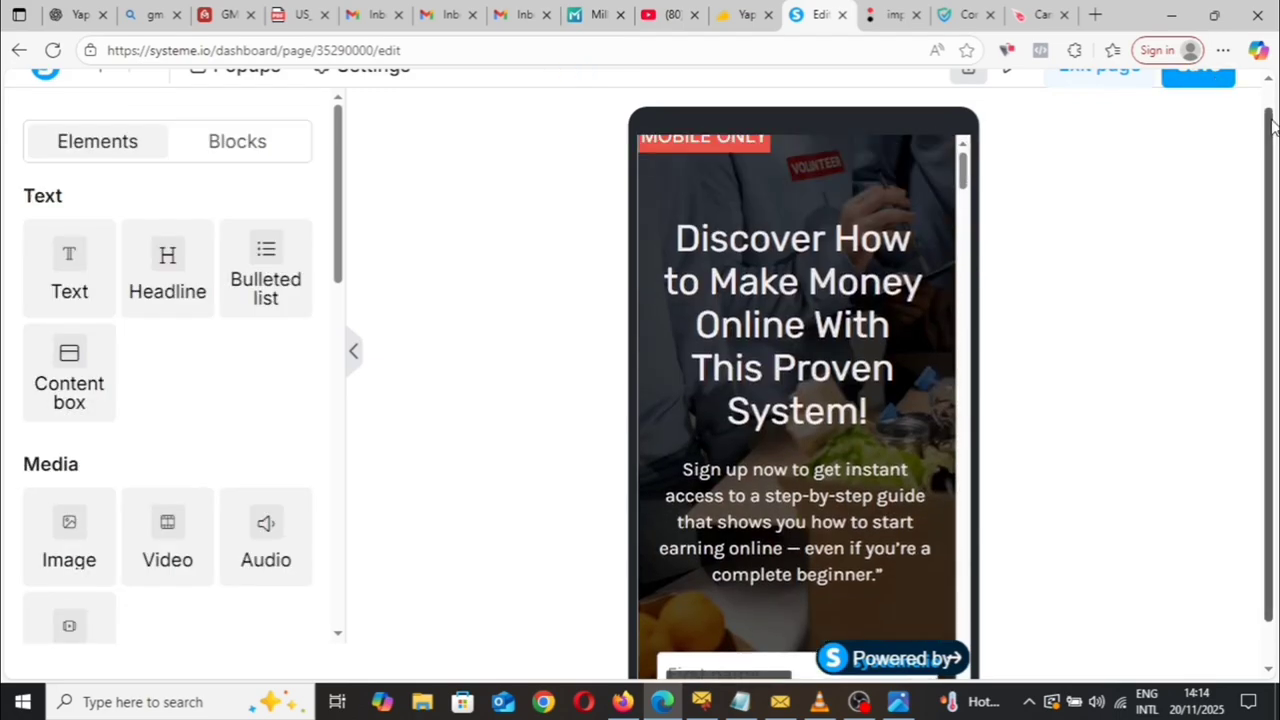
pyautogui.scroll(1, 1272, 135)
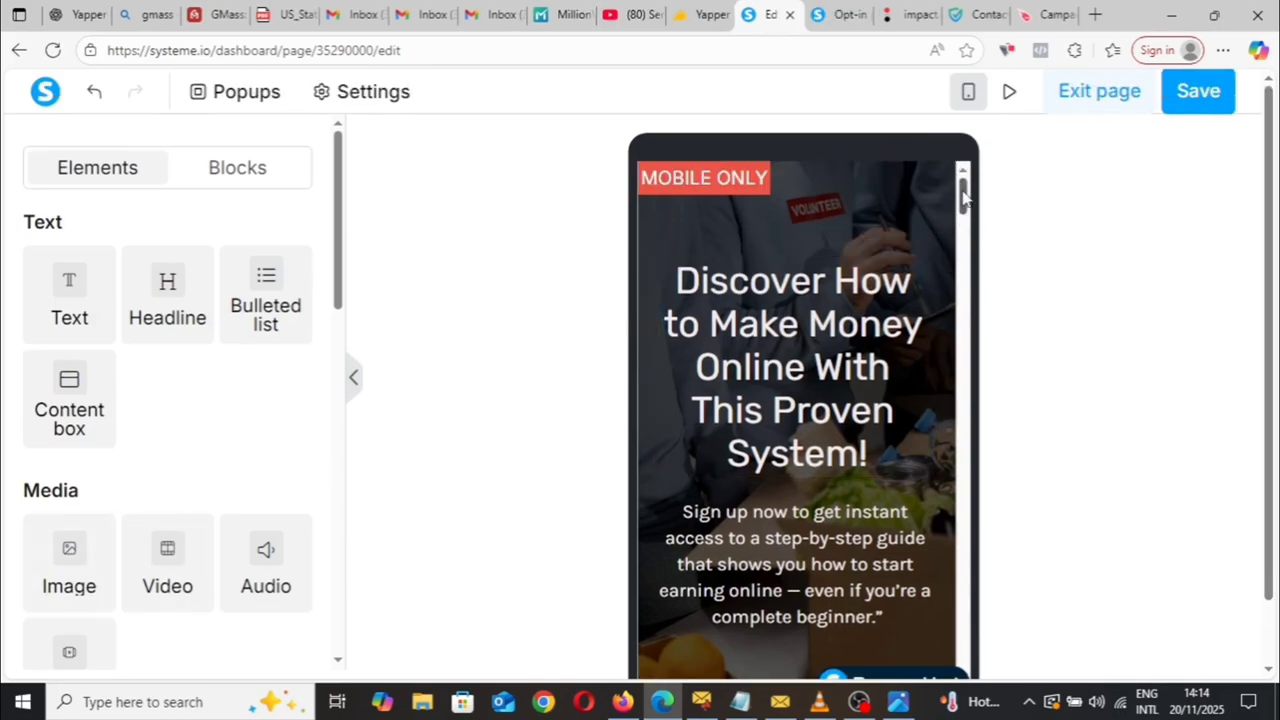
pyautogui.scroll(-1, 963, 200)
pyautogui.moveTo(69, 556); pyautogui.dragTo(860, 420)
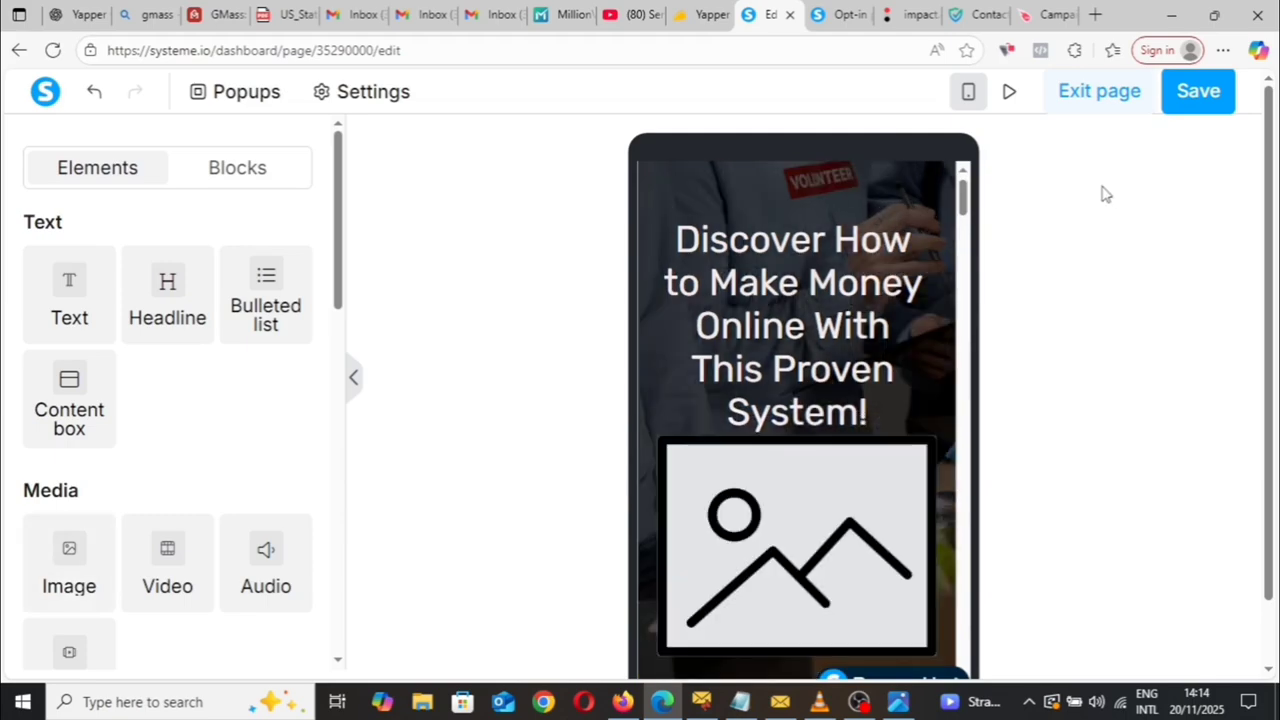
# Upload man-5574872_1280 from the Downloads folder and insert it into the mobile layout's image placeholder.
pyautogui.scroll(-2, 709, 423)
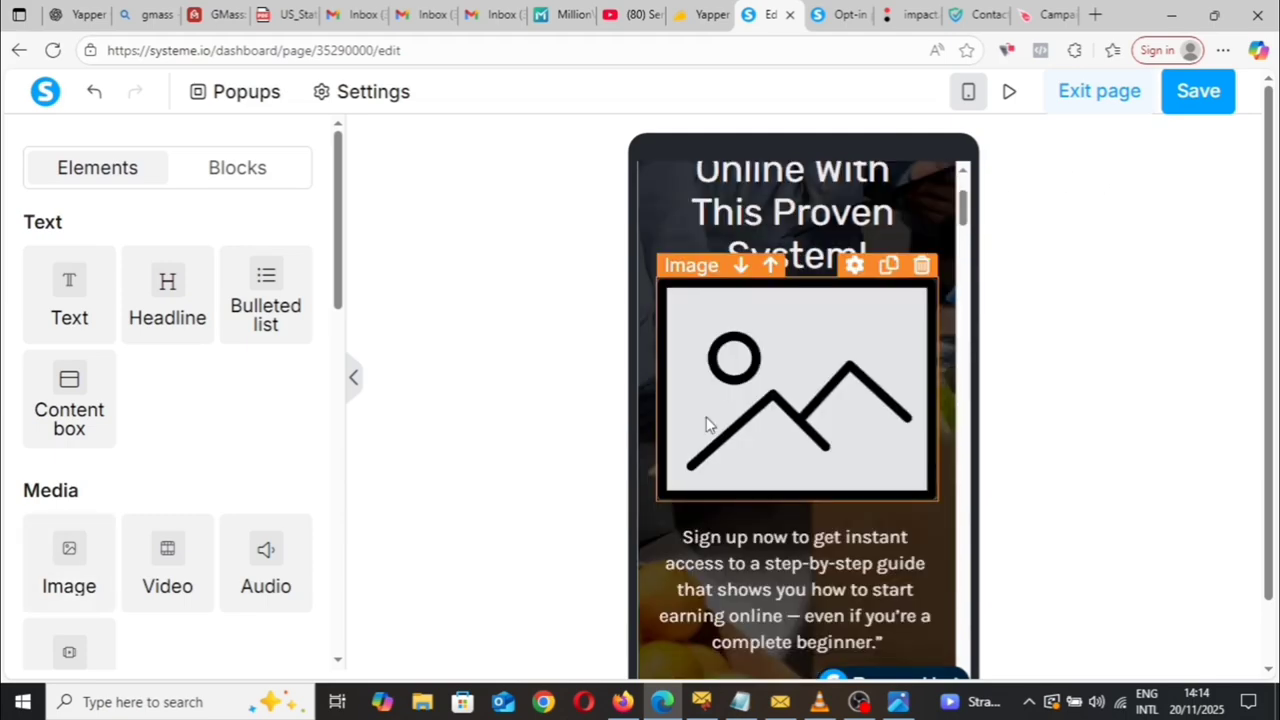
pyautogui.click(690, 278)
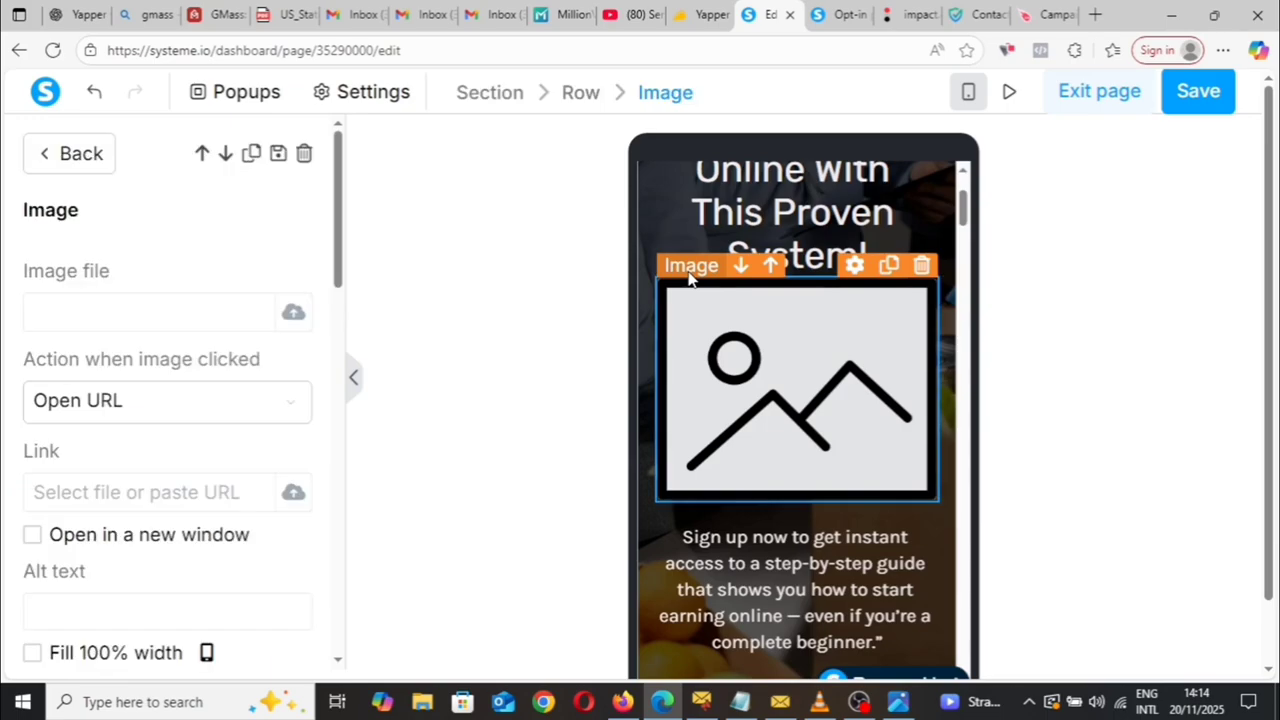
pyautogui.click(294, 314)
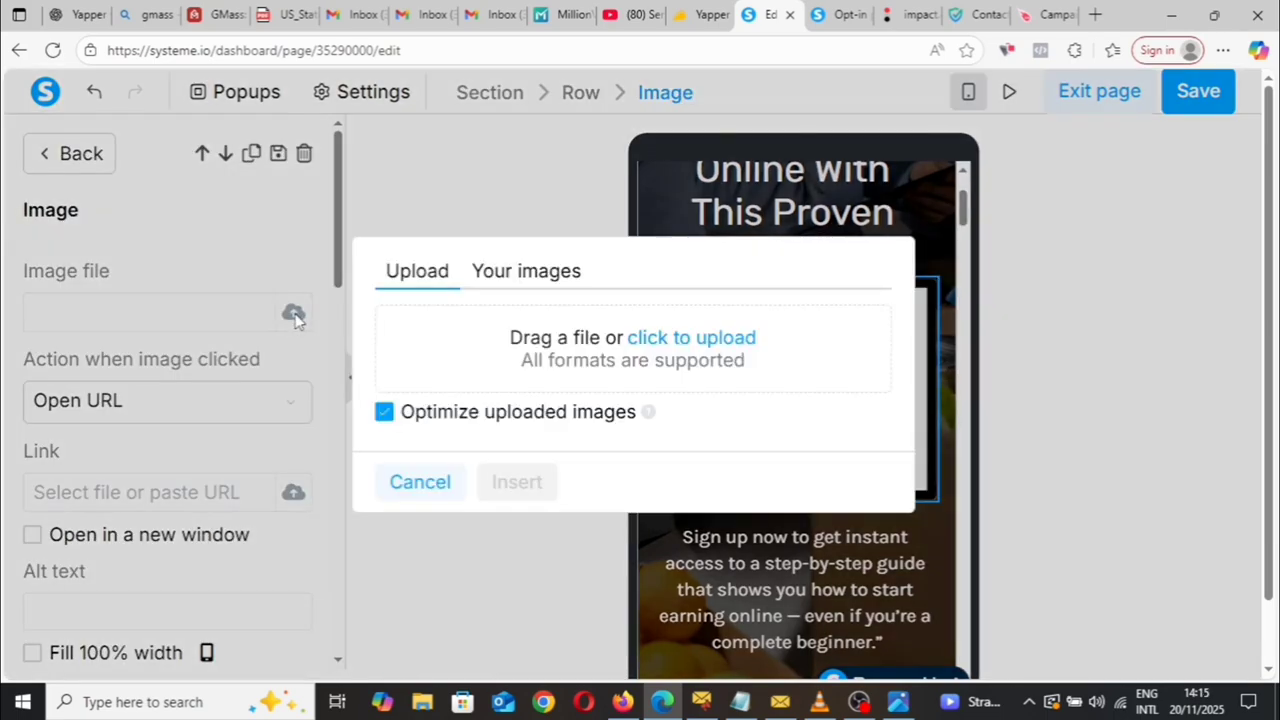
pyautogui.click(672, 338)
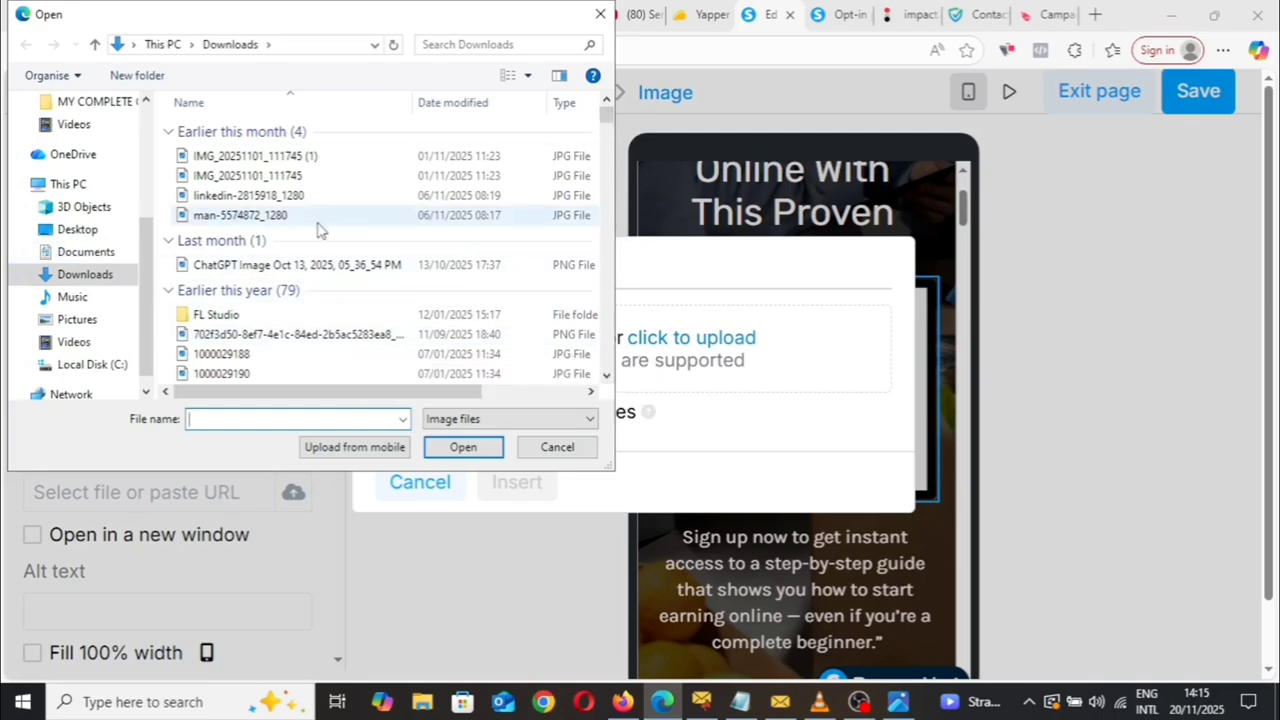
pyautogui.click(272, 215)
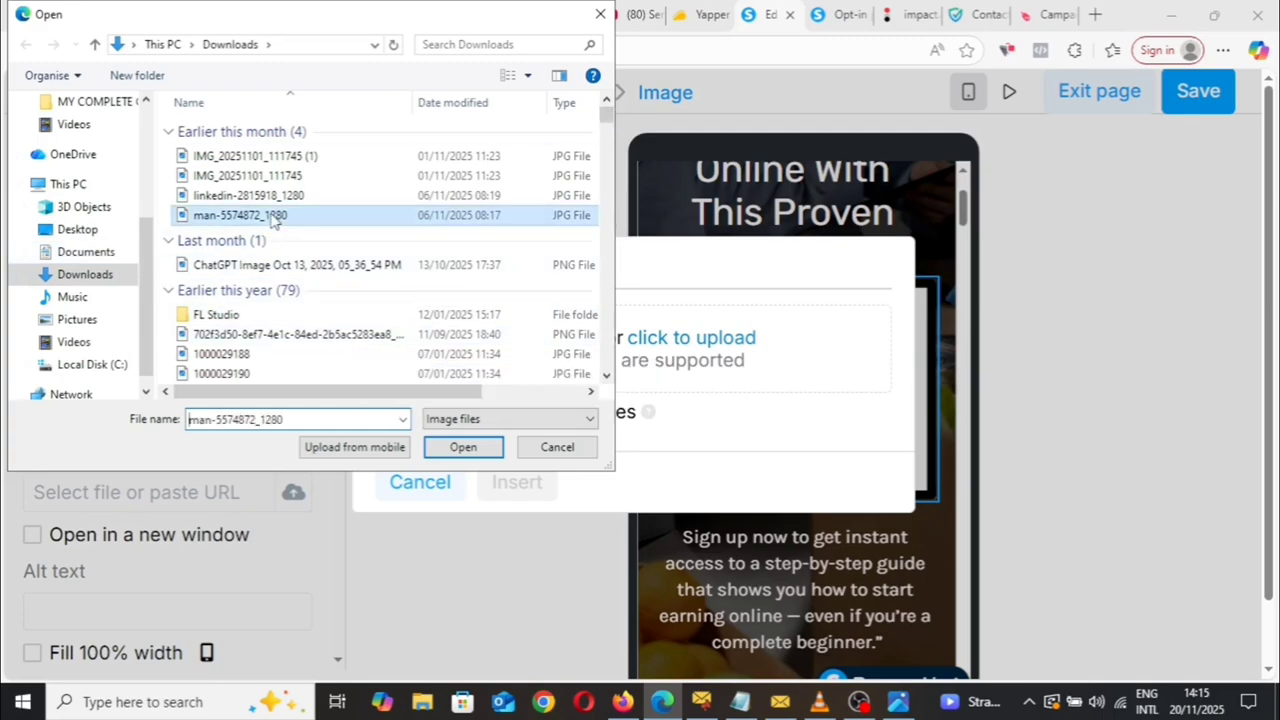
pyautogui.click(495, 450)
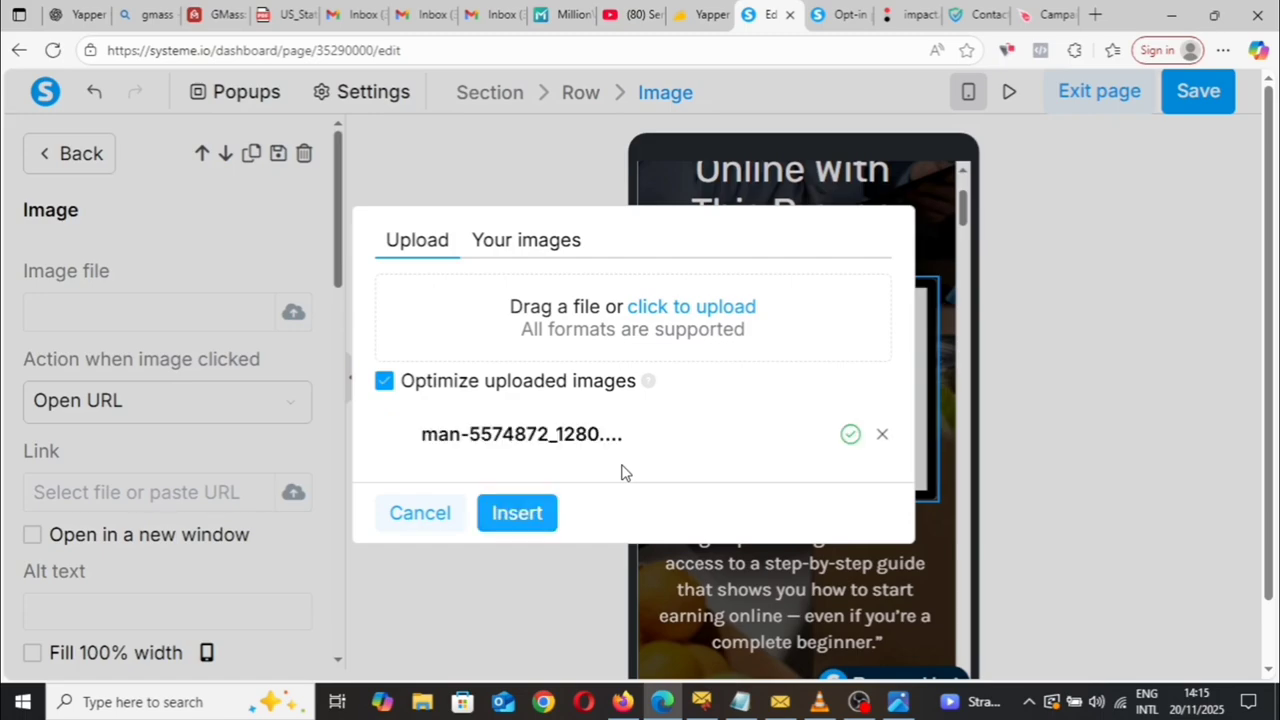
pyautogui.click(510, 516)
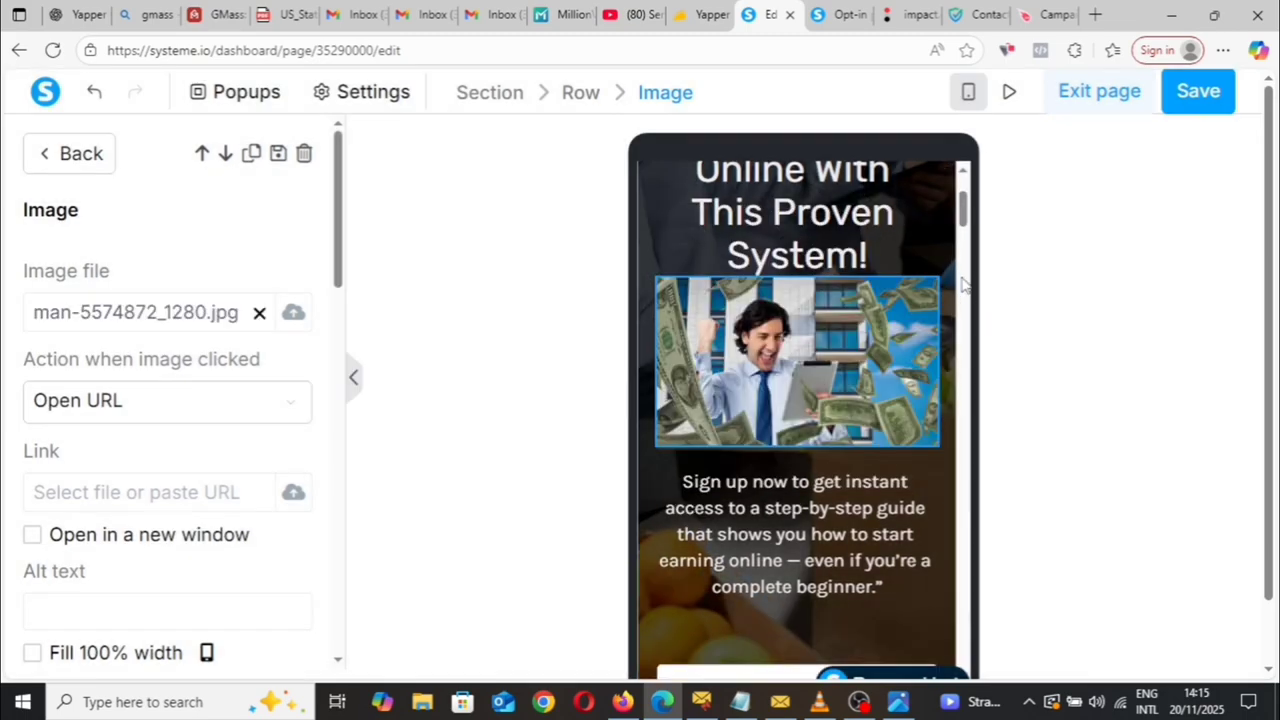
# Save the opt-in page with its mobile edits and switch back to the desktop layout.
pyautogui.moveTo(965, 222); pyautogui.dragTo(963, 198)
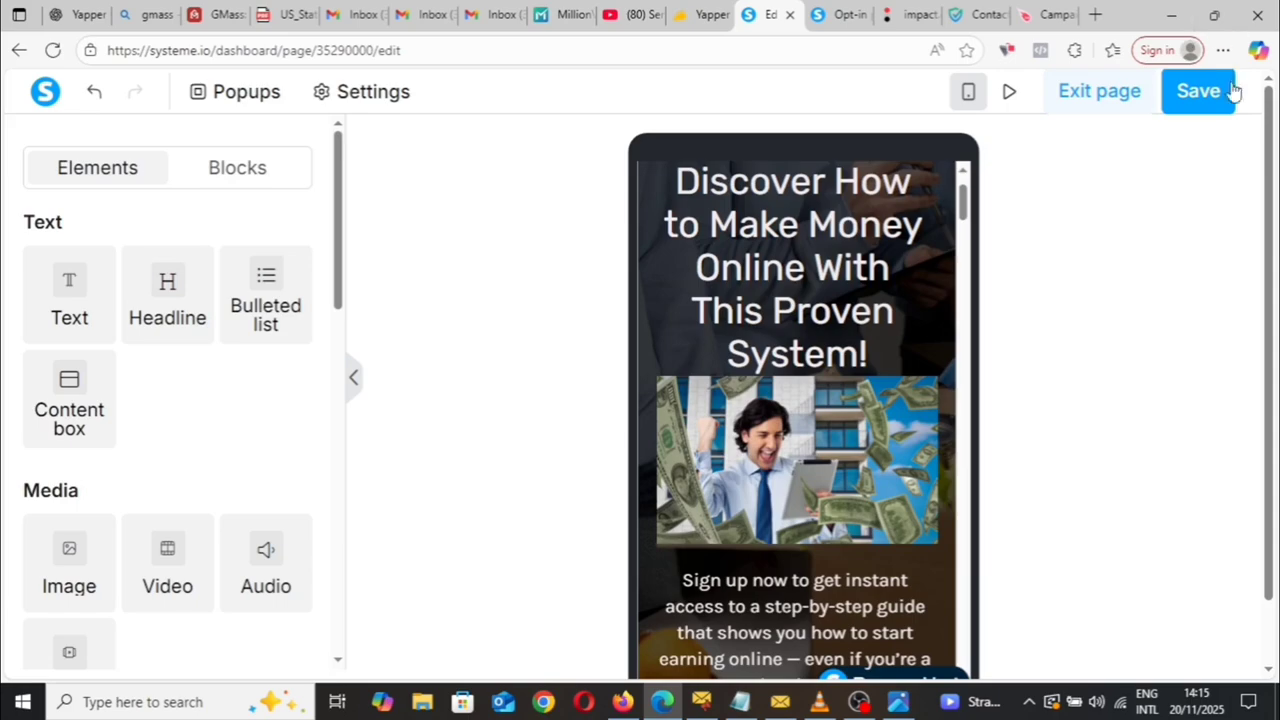
pyautogui.click(1200, 91)
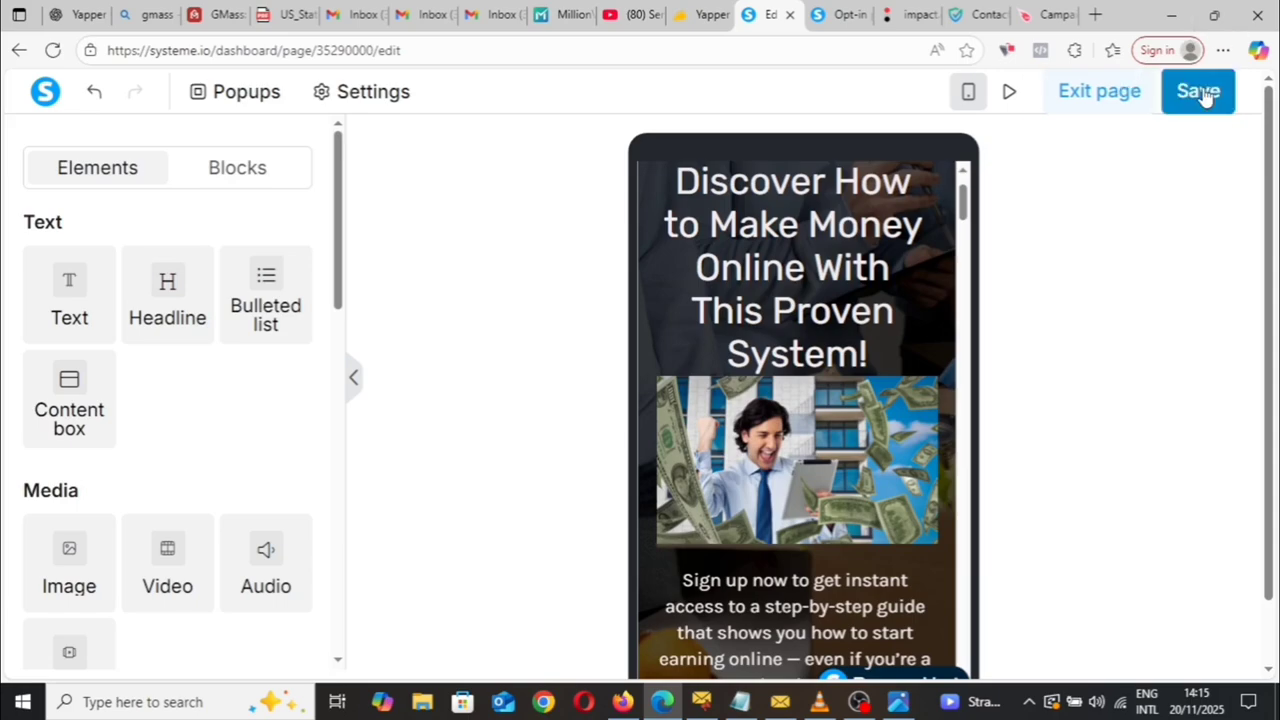
pyautogui.click(968, 93)
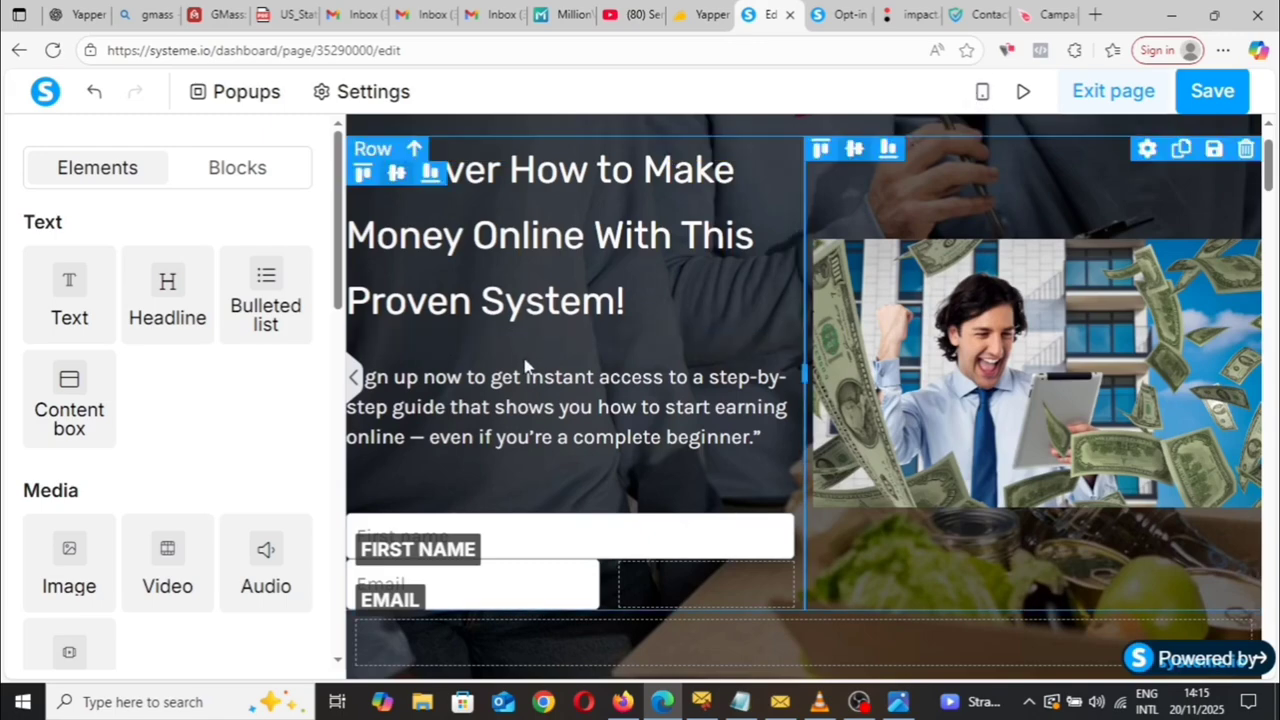
pyautogui.click(353, 377)
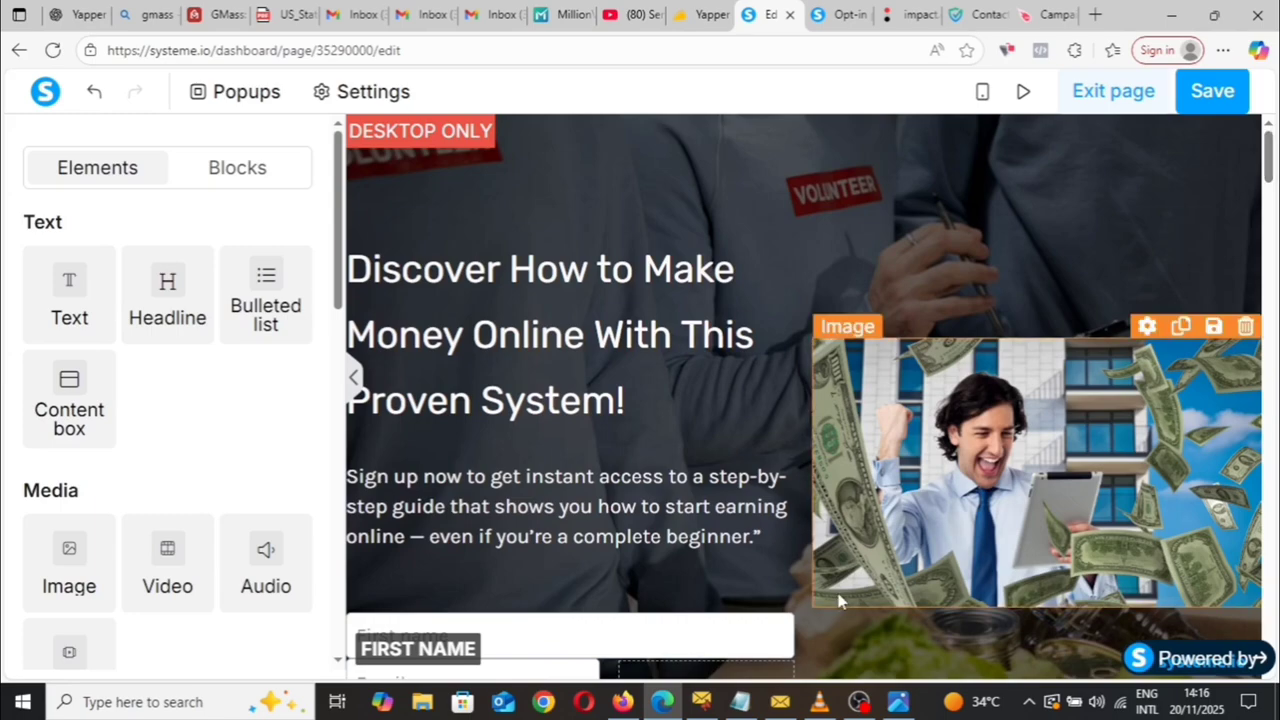
# Add a text element above the desktop First name field reading "Please enter your name and email below" and copy its text.
pyautogui.scroll(-2, 800, 400)
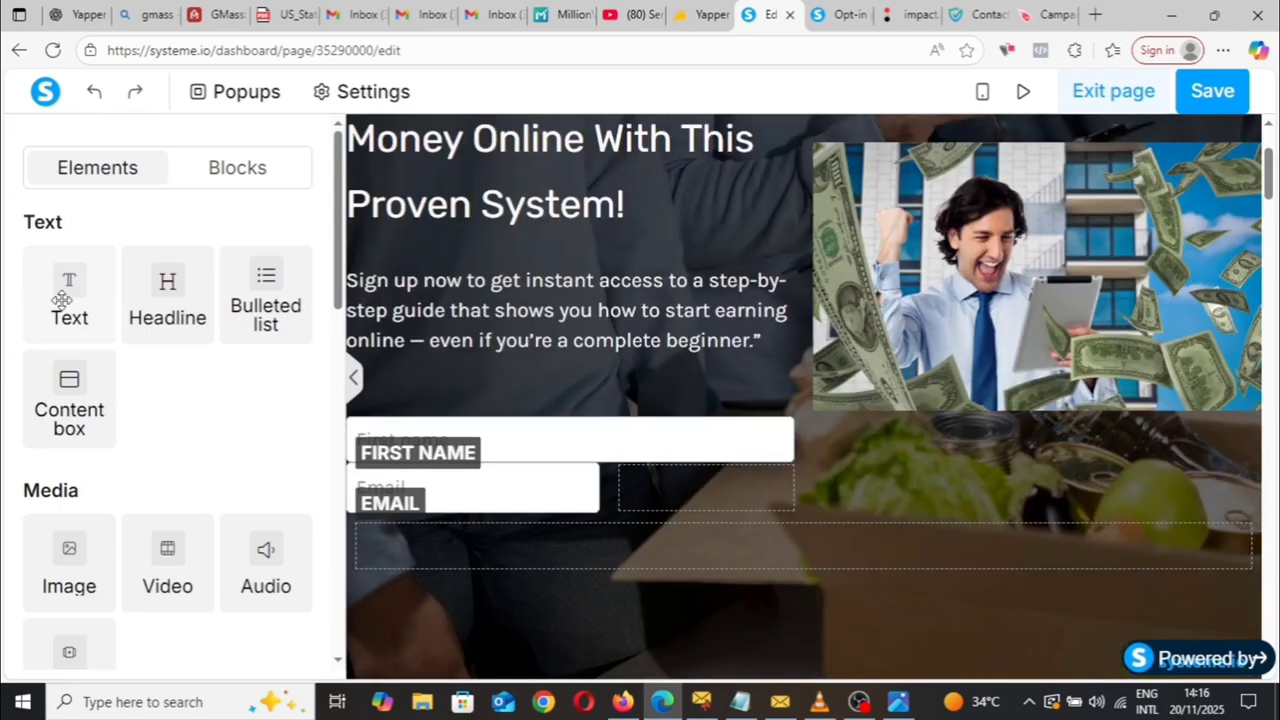
pyautogui.moveTo(62, 300); pyautogui.dragTo(791, 563)
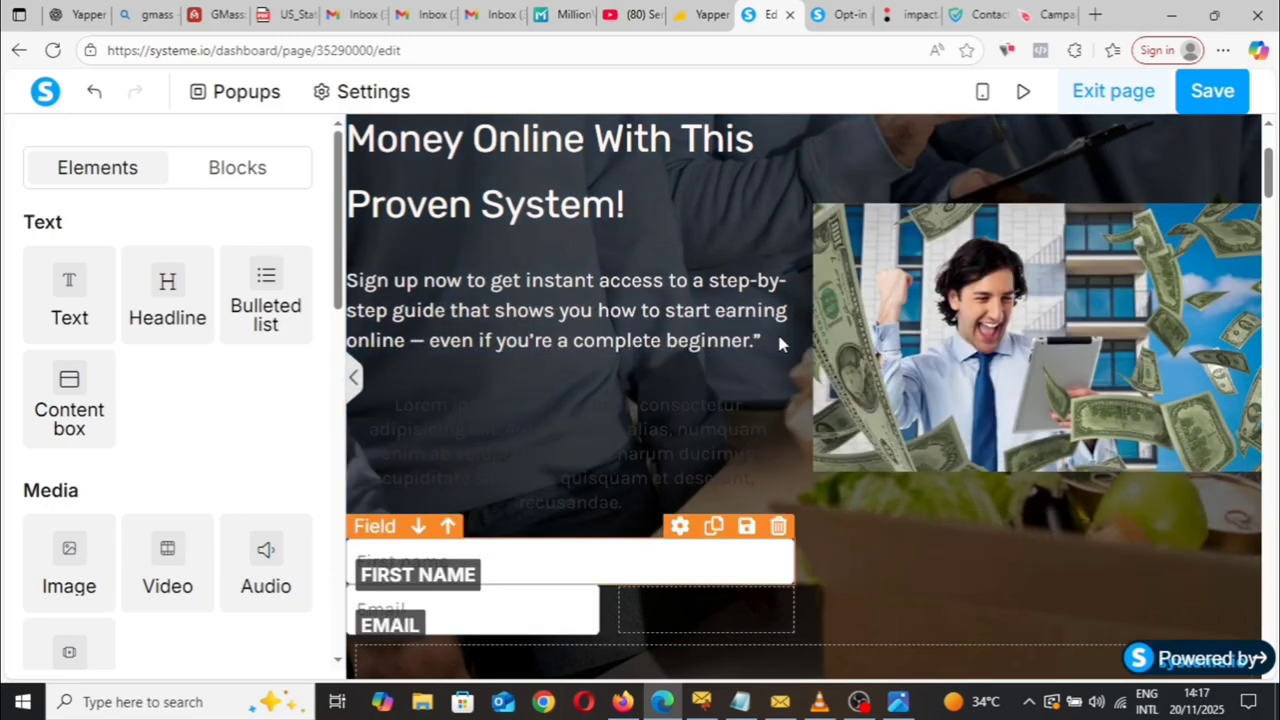
pyautogui.click(597, 480)
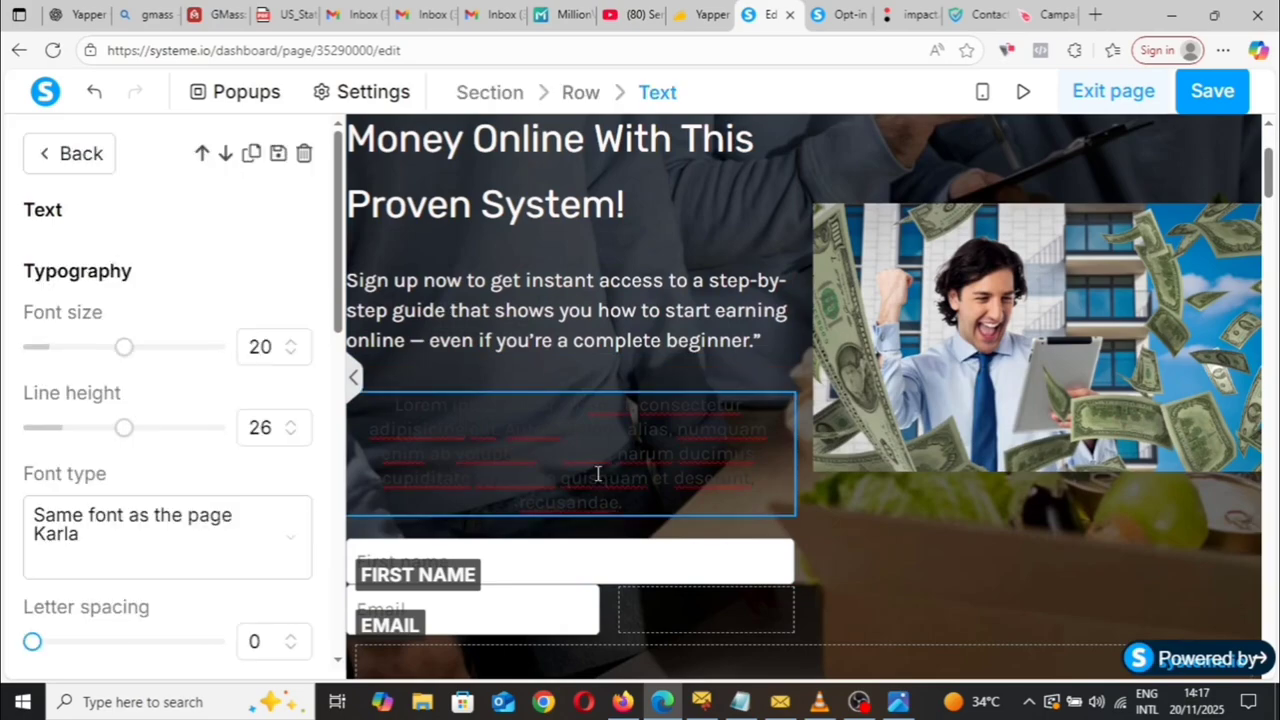
pyautogui.write('Please enter your name and email below.')
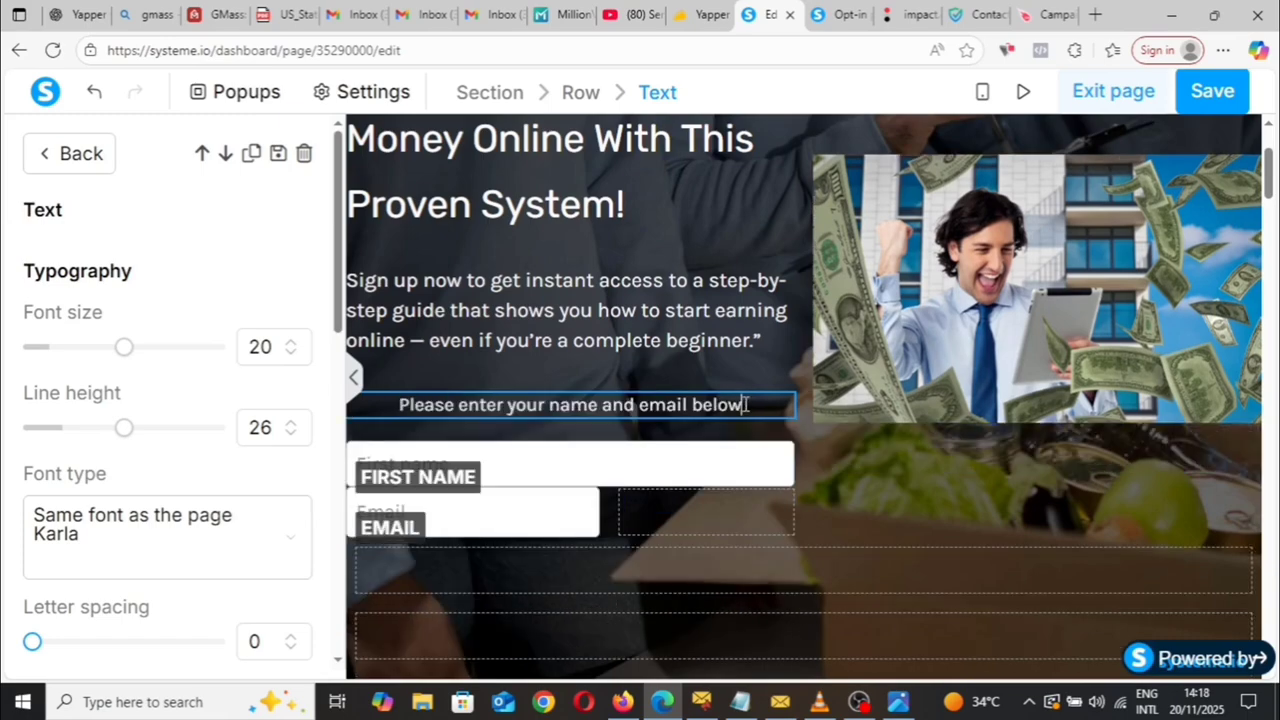
pyautogui.moveTo(745, 404); pyautogui.dragTo(406, 404)
pyautogui.hotkey('ctrl', 'c')
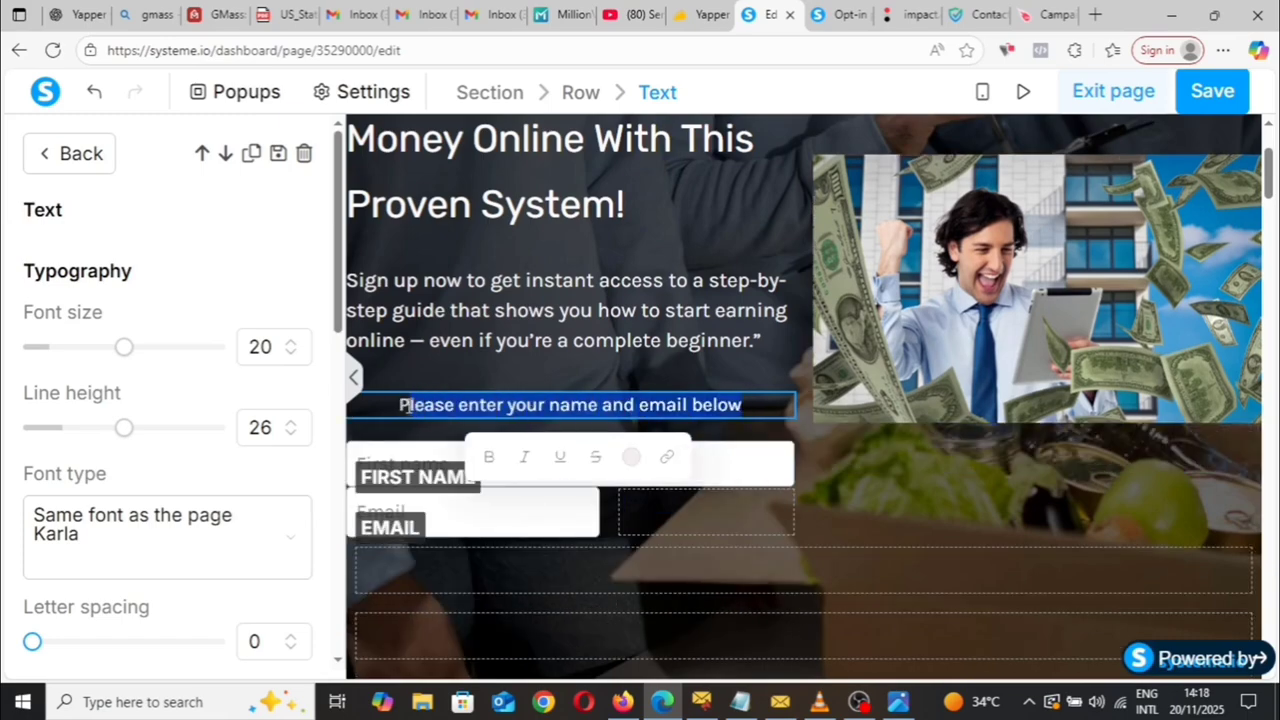
pyautogui.click(396, 404)
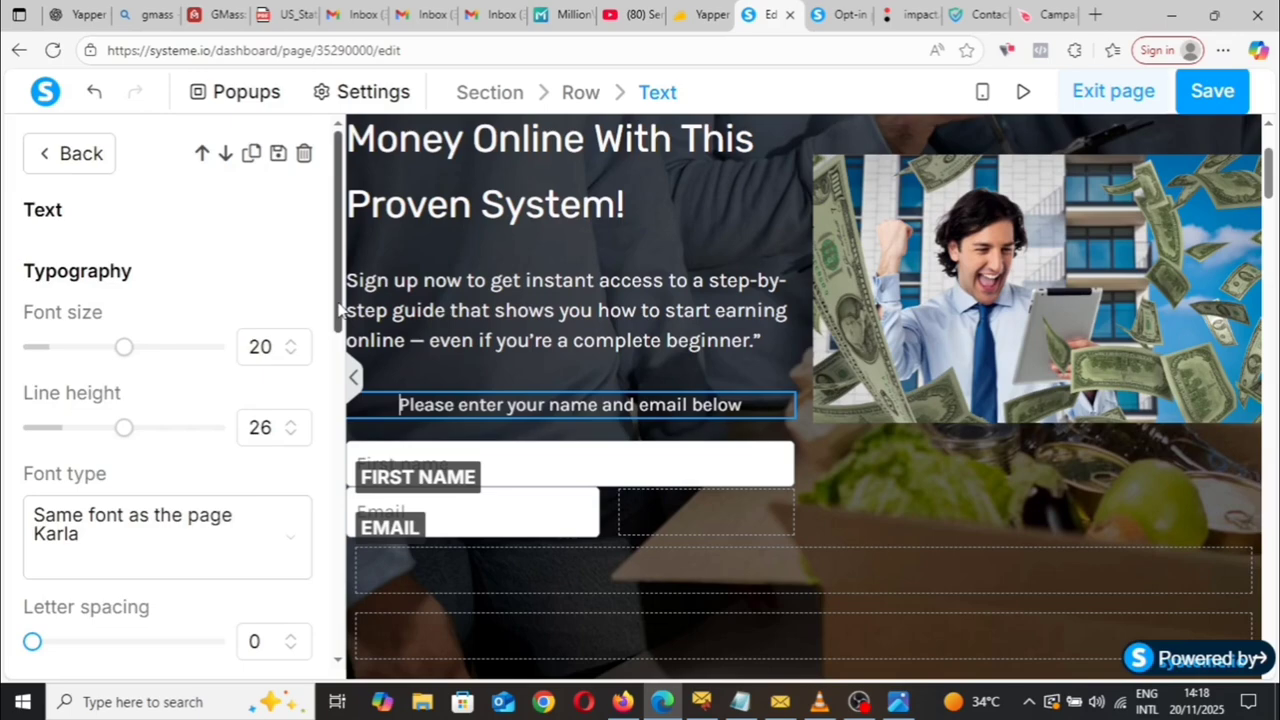
# Set the text background color of the desktop name-and-email prompt to blue #3517e7.
pyautogui.moveTo(340, 312); pyautogui.dragTo(345, 440)
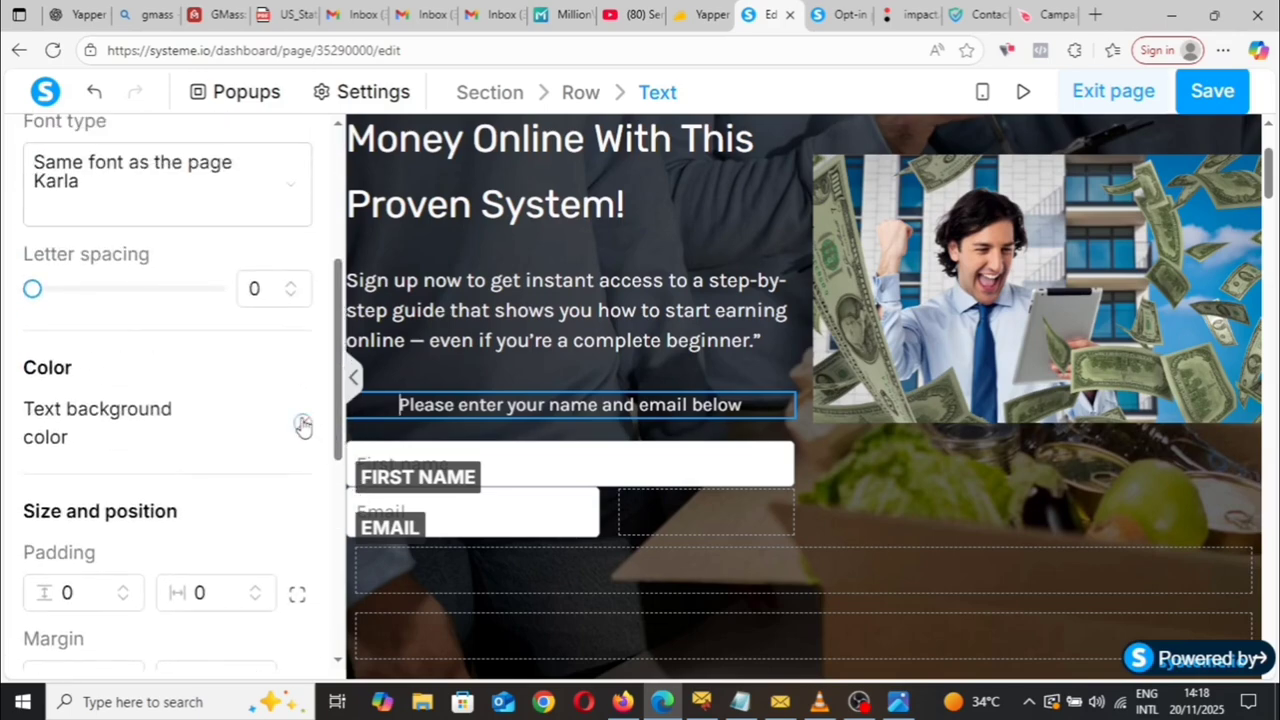
pyautogui.click(303, 425)
pyautogui.click(199, 422)
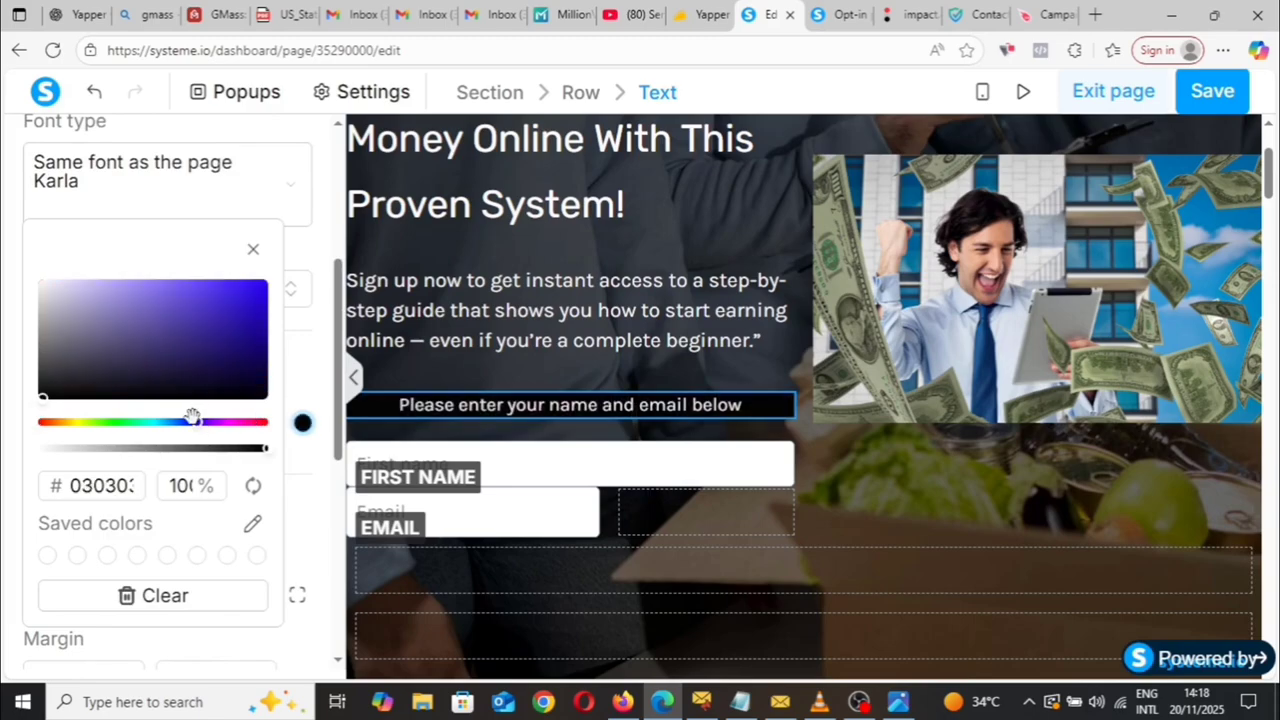
pyautogui.click(245, 290)
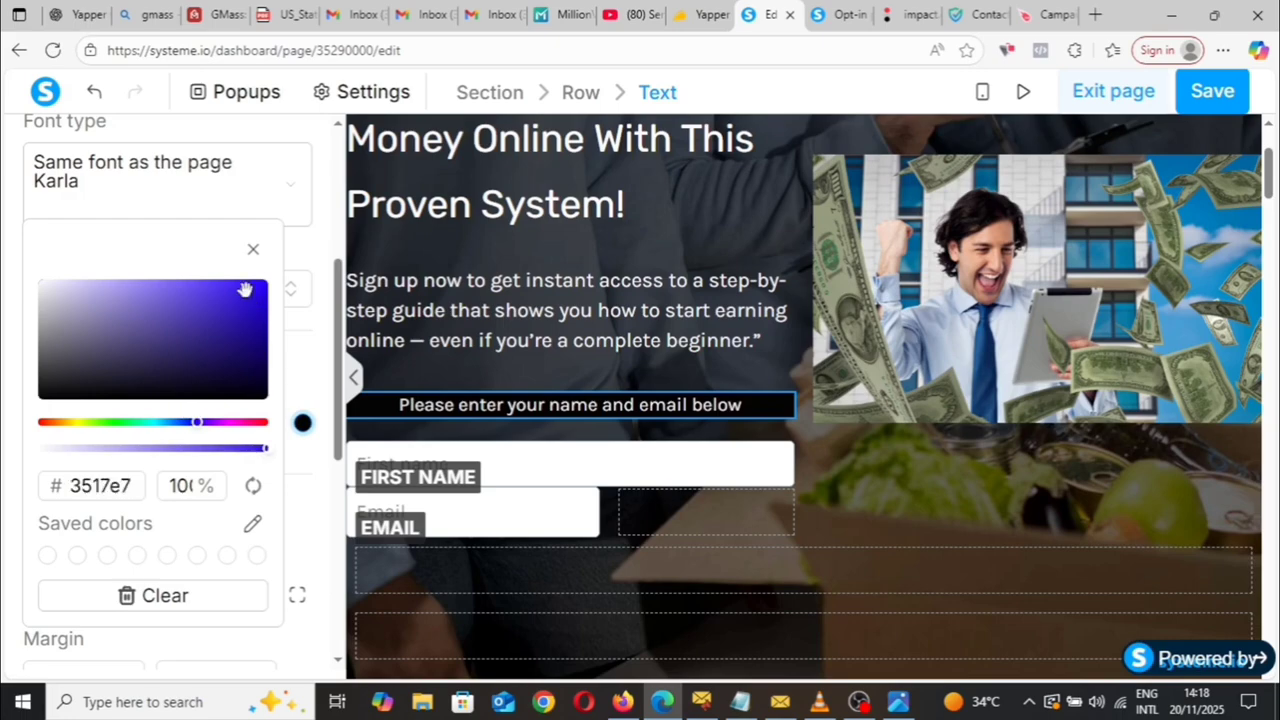
pyautogui.click(536, 468)
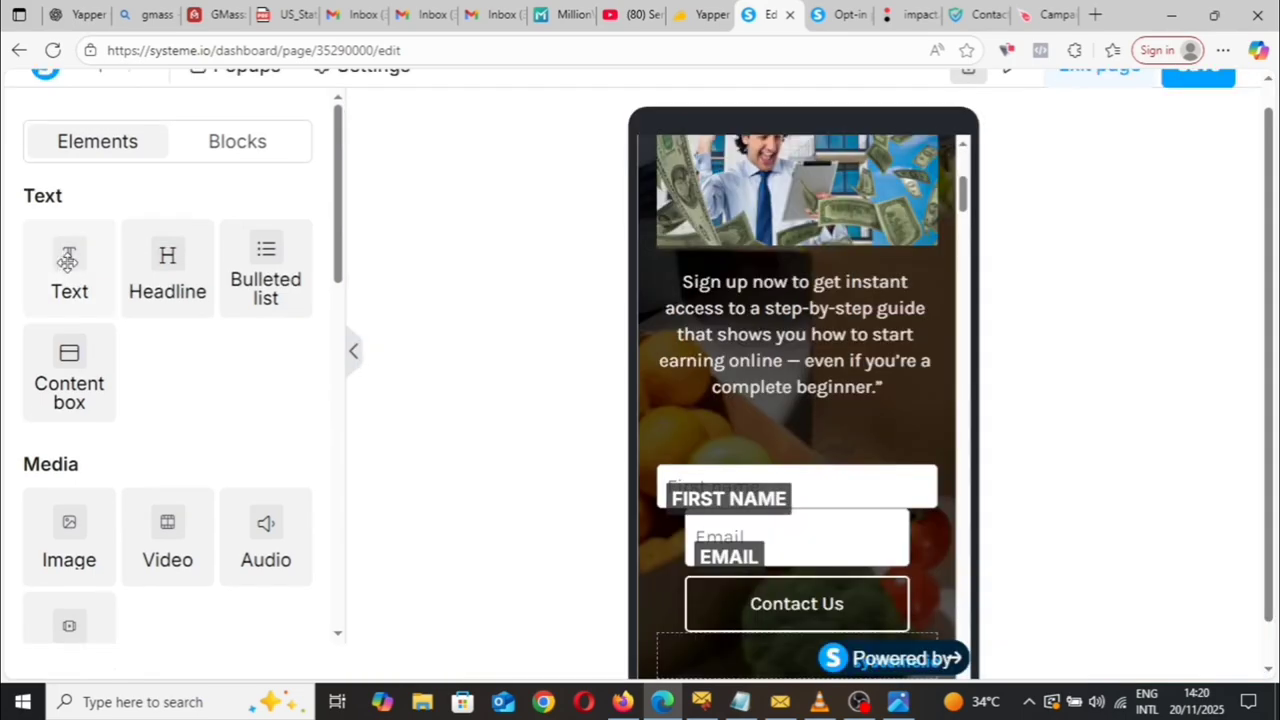
# Add a text element above the mobile First name field and replace its placeholder with the copied "Please enter your name and email below".
pyautogui.moveTo(69, 275); pyautogui.dragTo(801, 403)
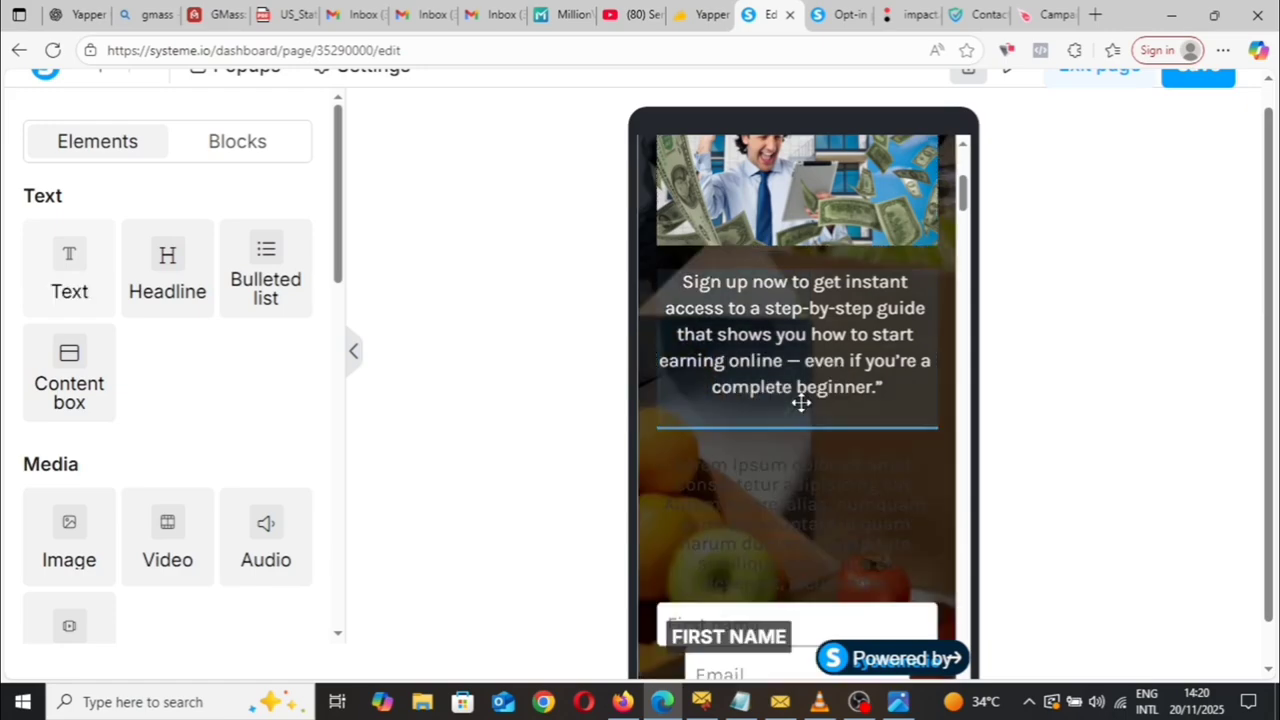
pyautogui.click(770, 507)
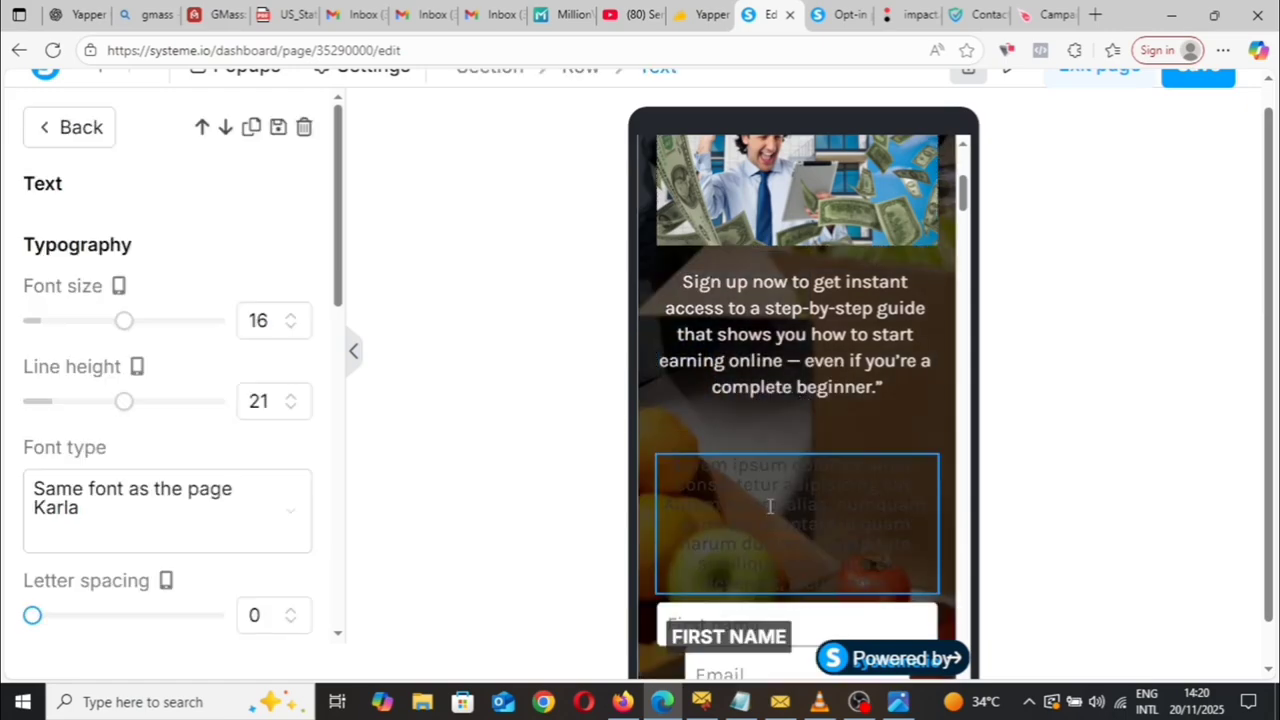
pyautogui.tripleClick(770, 507)
pyautogui.rightClick(760, 562)
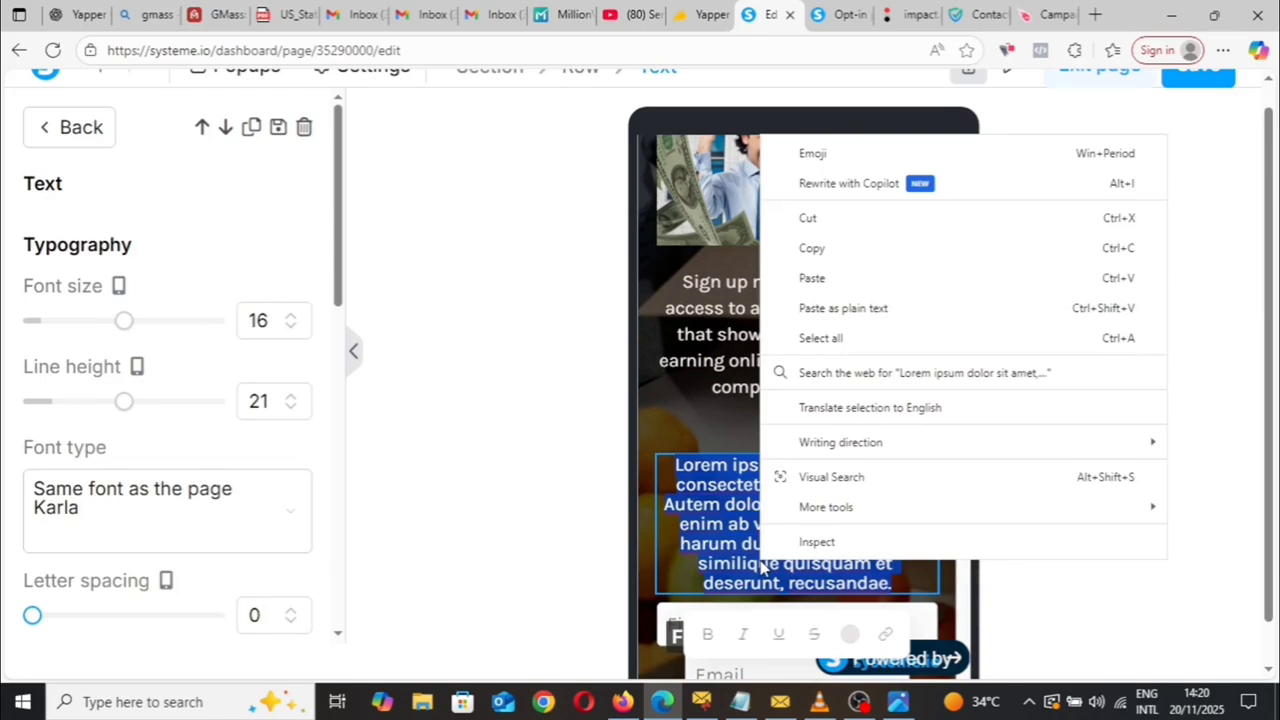
pyautogui.click(812, 279)
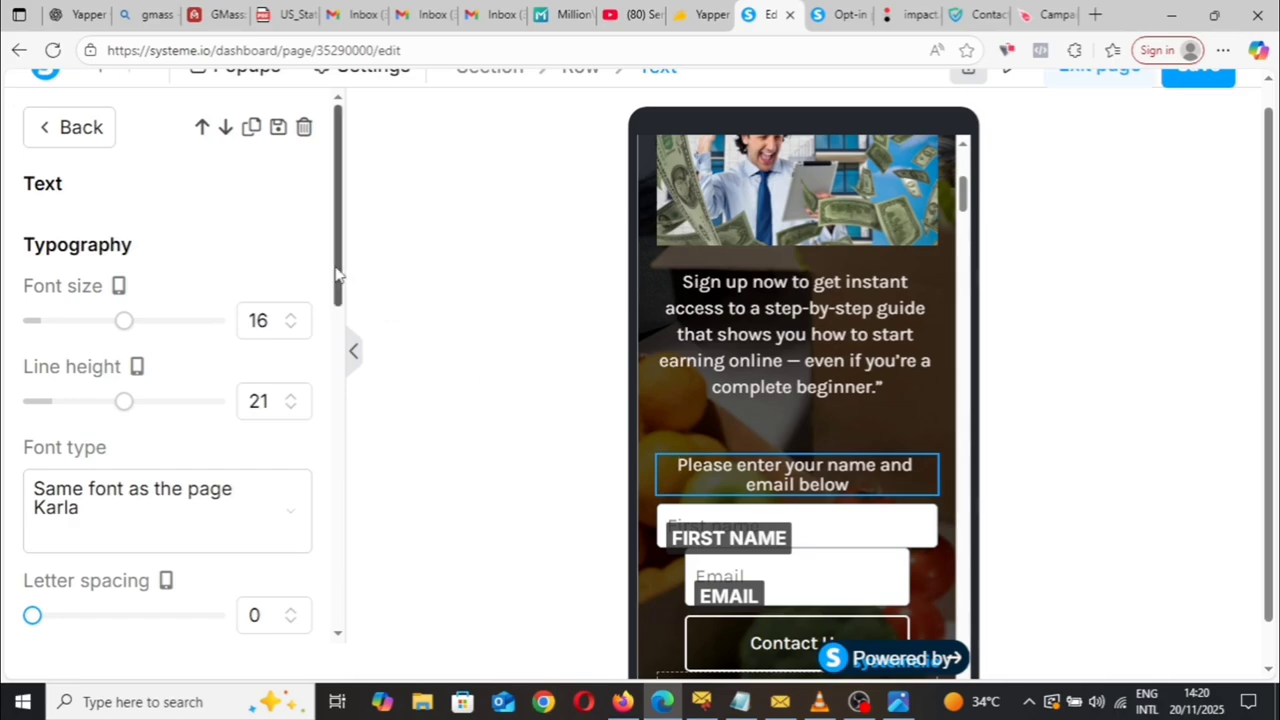
# Give the mobile name-and-email prompt a medium blue text background color.
pyautogui.moveTo(337, 275); pyautogui.dragTo(337, 385)
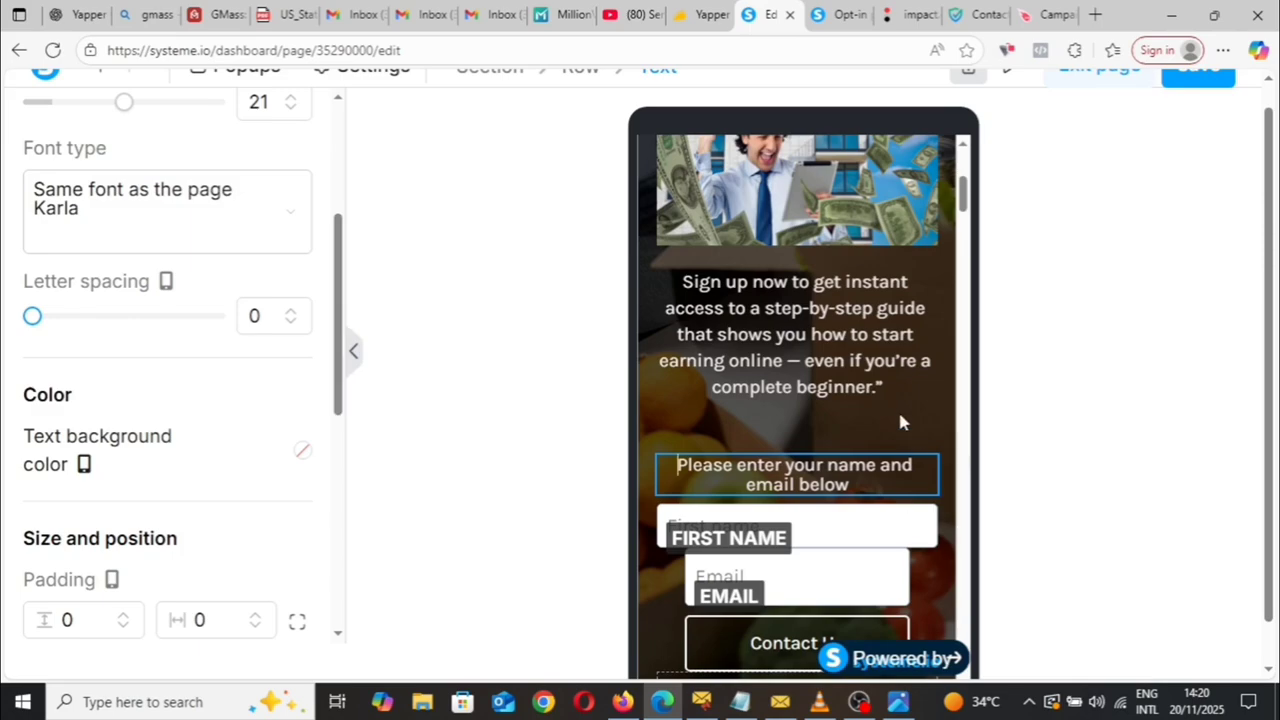
pyautogui.click(890, 475)
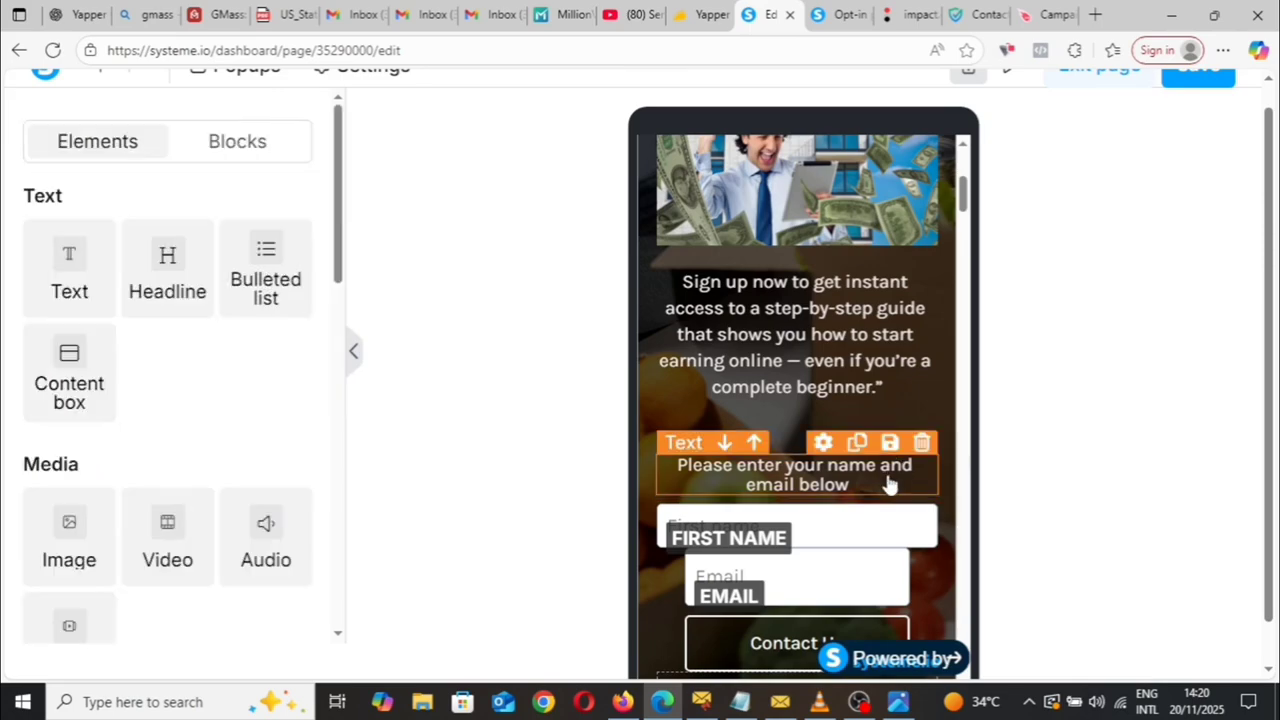
pyautogui.click(889, 480)
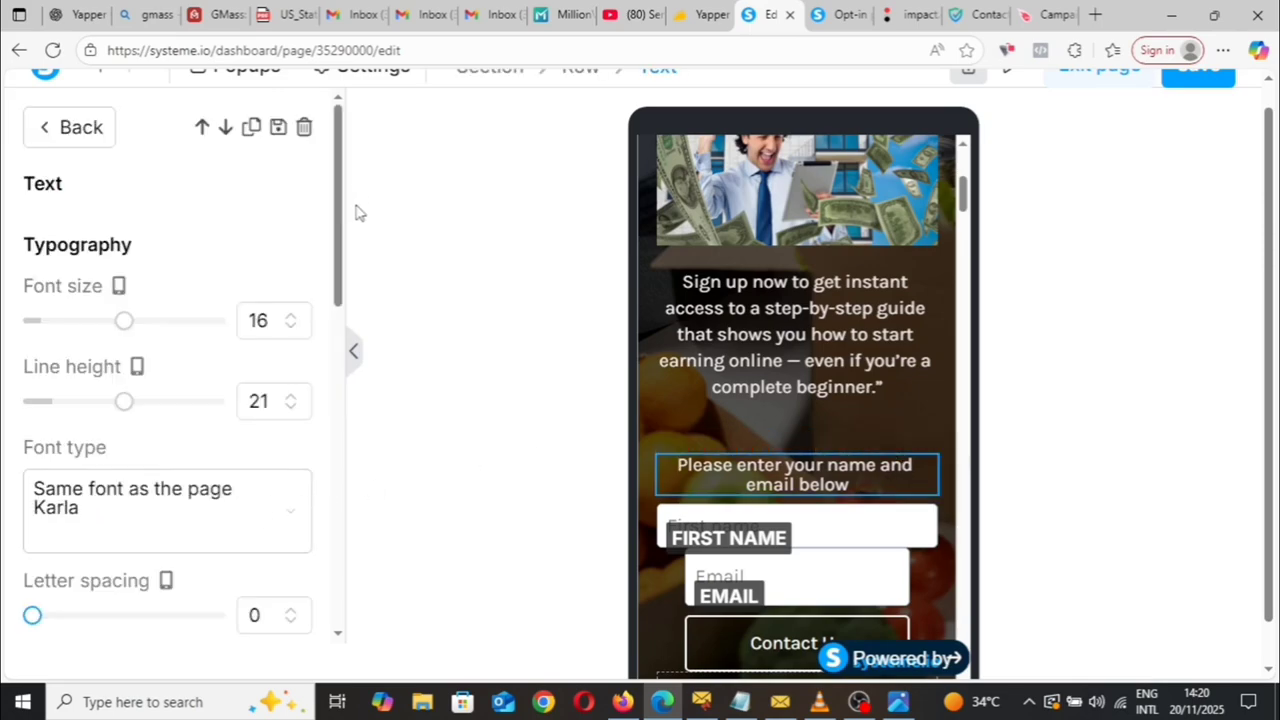
pyautogui.scroll(-5, 305, 250)
pyautogui.click(303, 248)
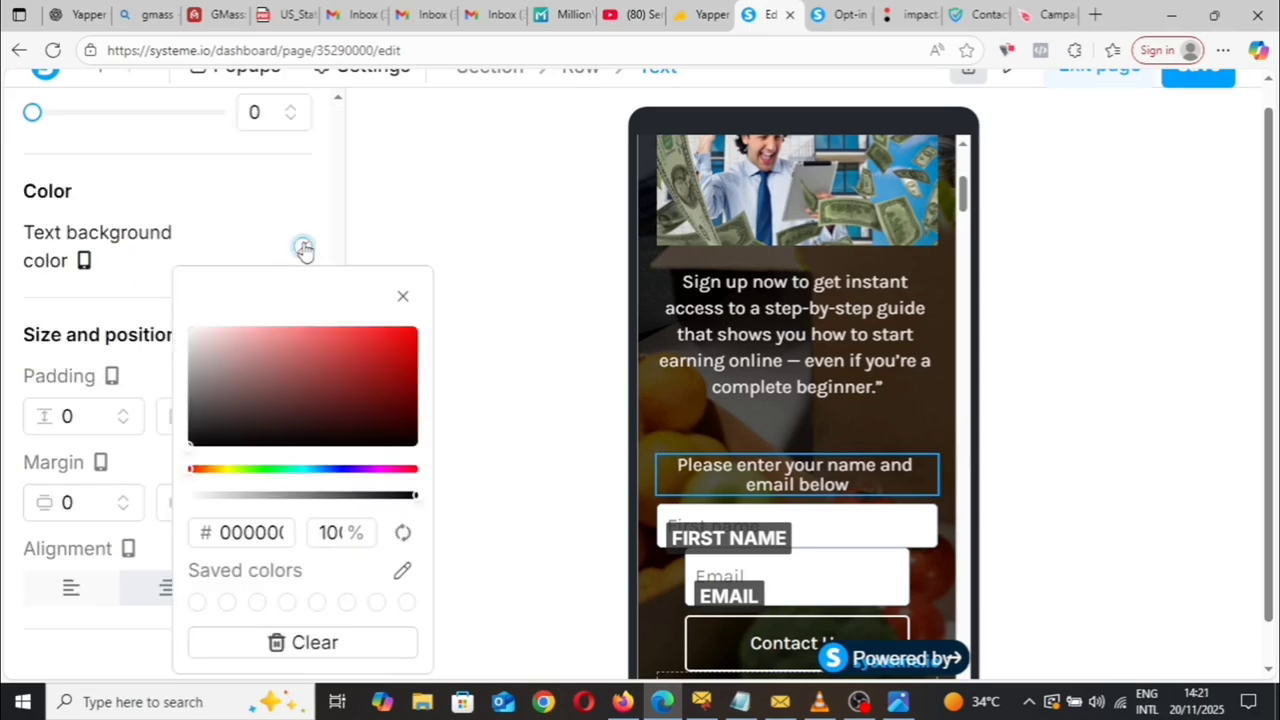
pyautogui.click(334, 469)
pyautogui.click(342, 341)
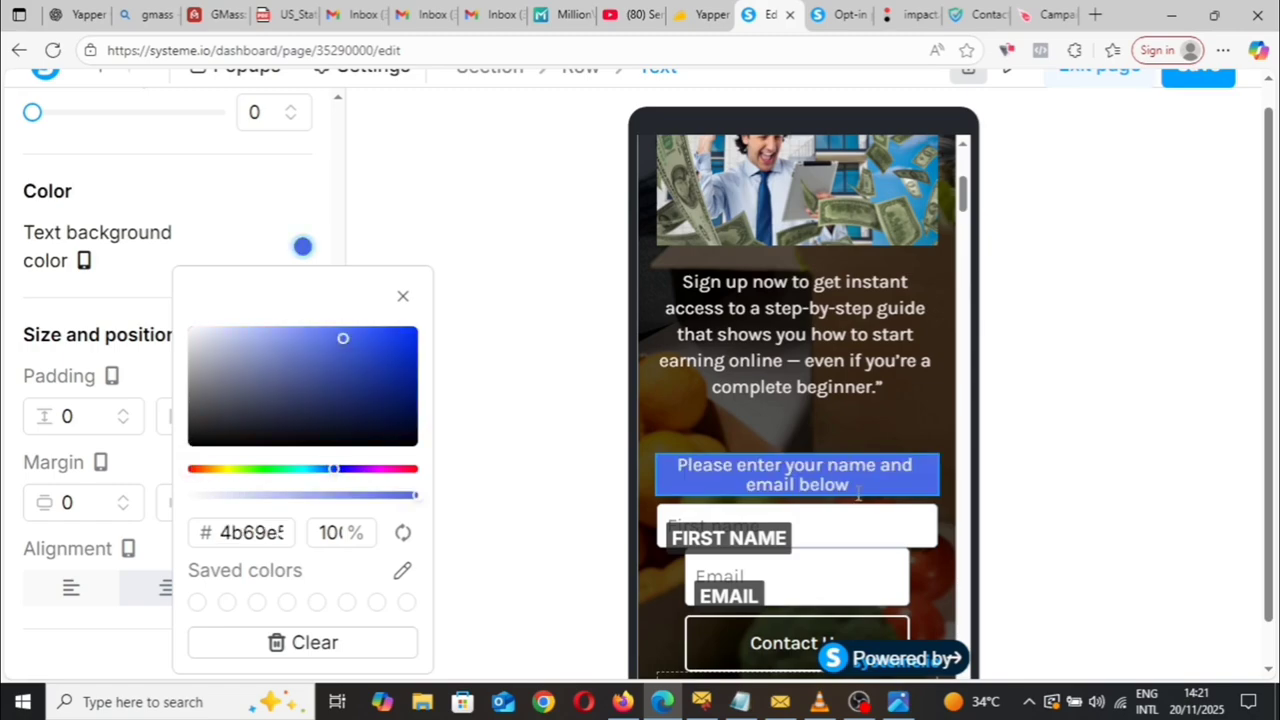
# Delete the Contact Us button below the Email field in the mobile layout.
pyautogui.scroll(-2, 858, 490)
pyautogui.click(814, 465)
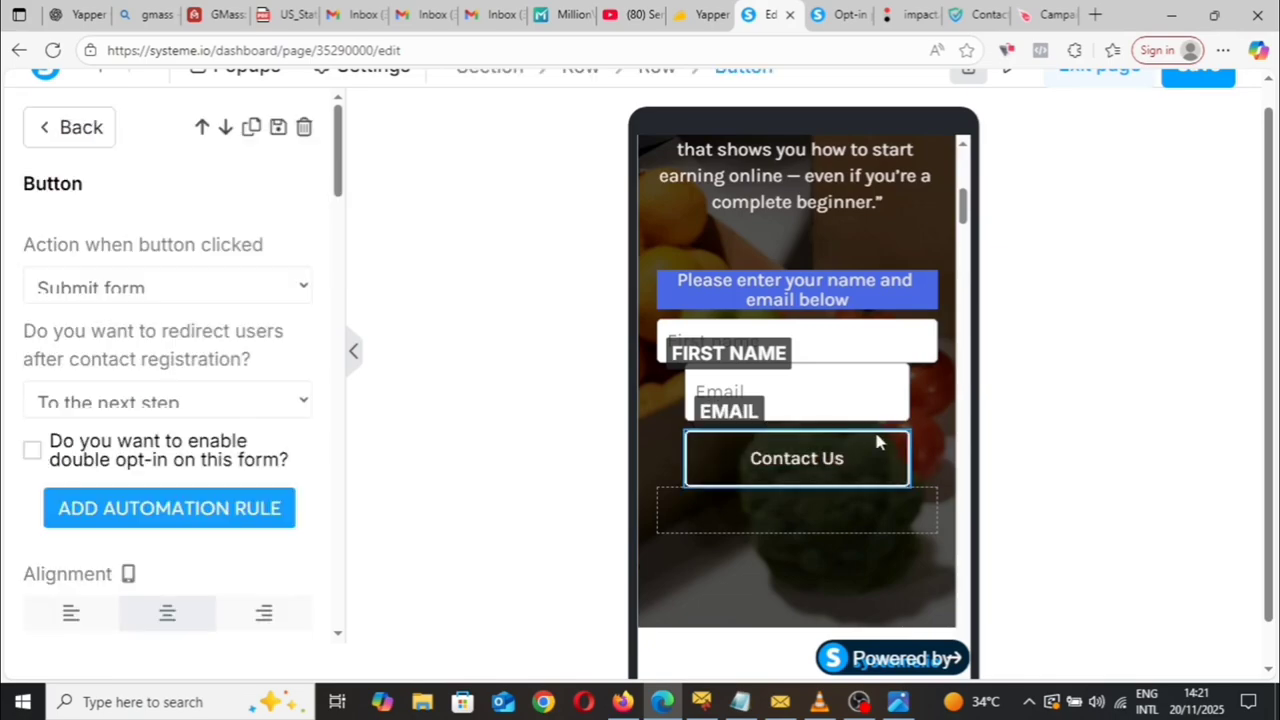
pyautogui.press('Escape')
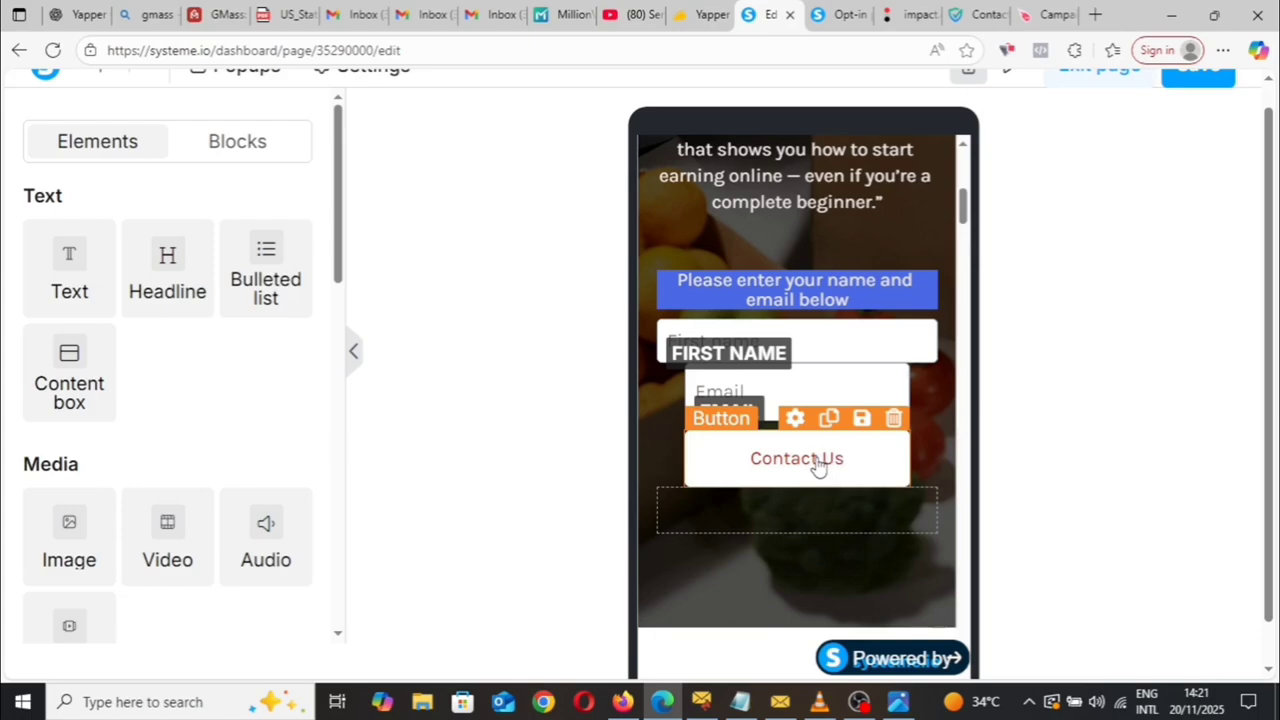
pyautogui.click(895, 418)
pyautogui.click(738, 156)
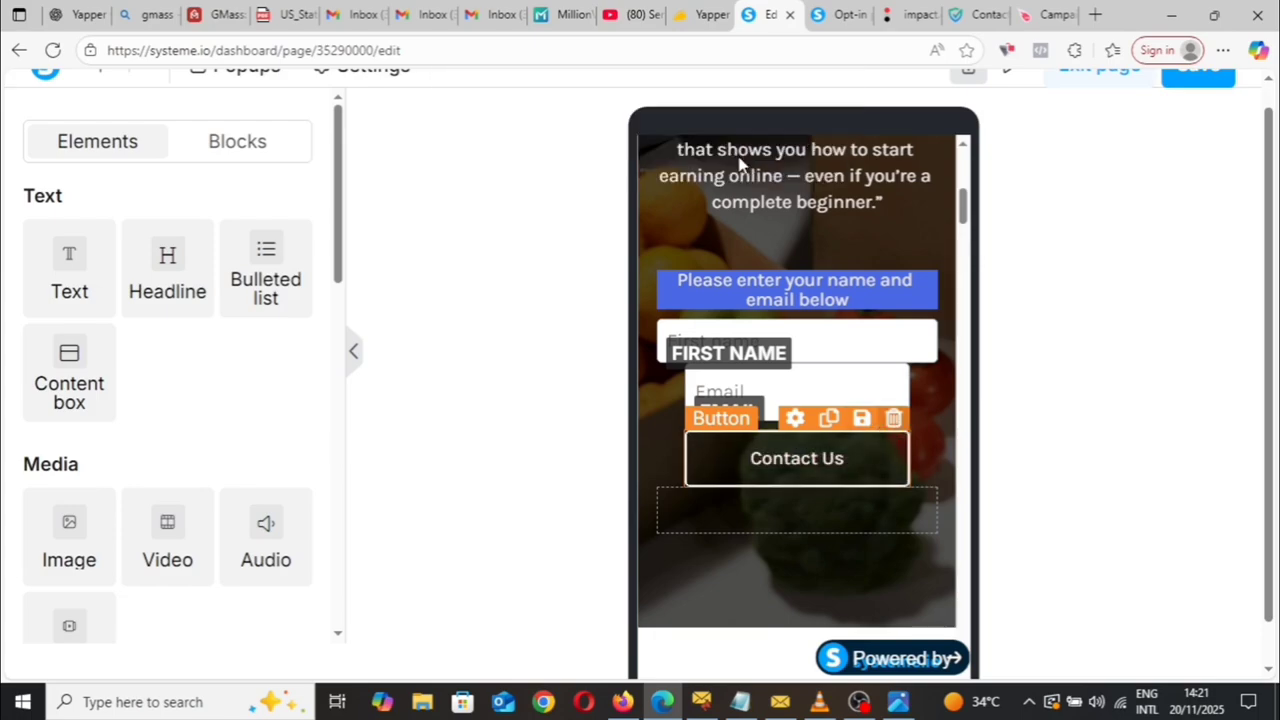
pyautogui.click(830, 440)
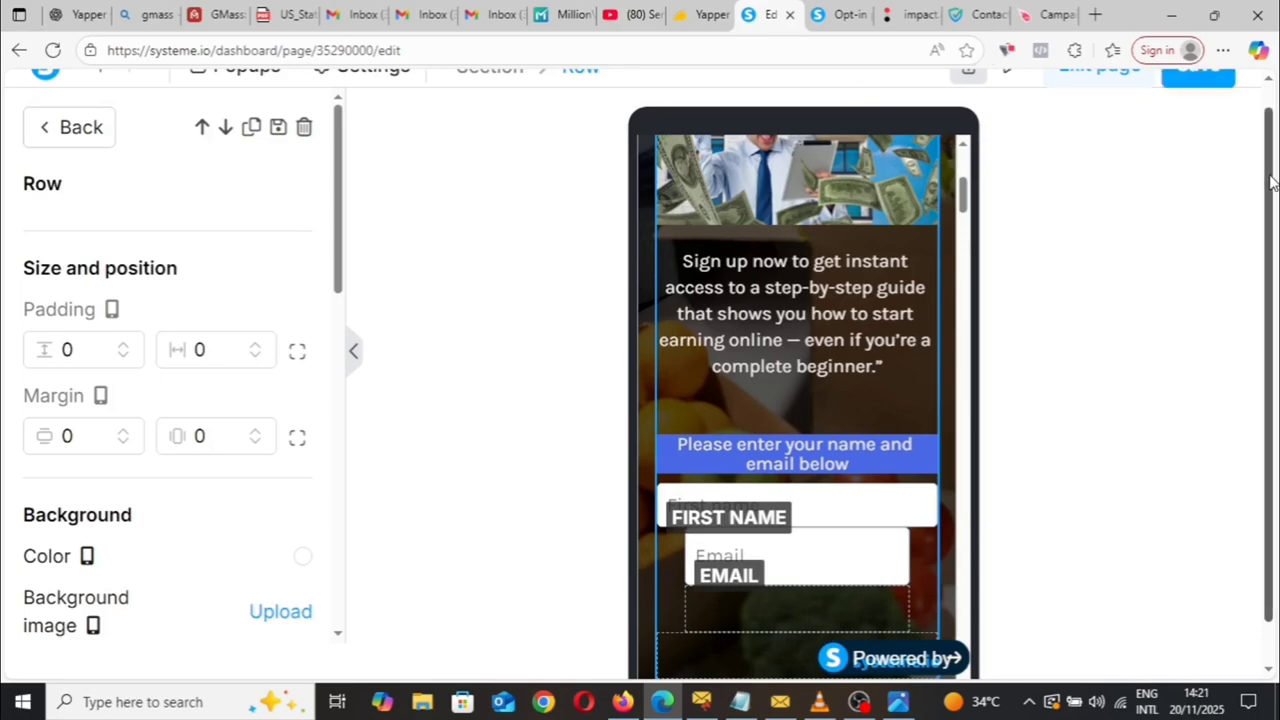
# Switch to the desktop layout and delete the row containing the volunteer benefits list and the Start Now button.
pyautogui.scroll(1, 1268, 183)
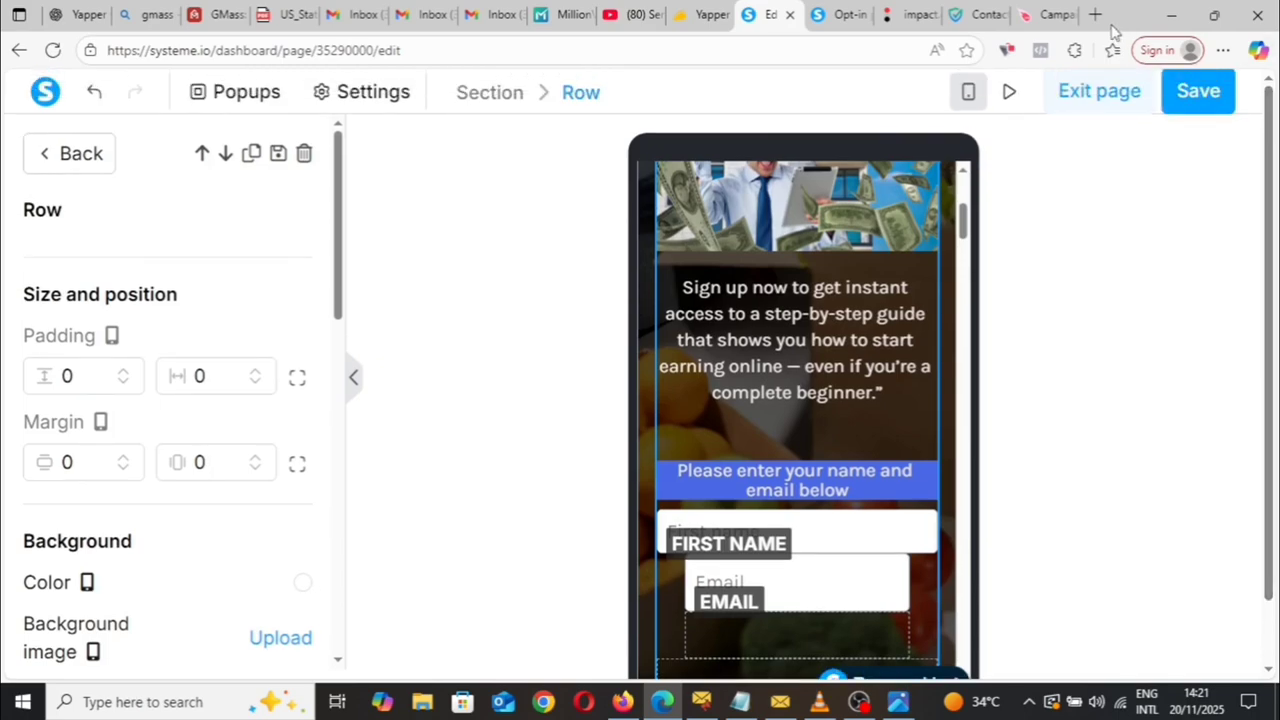
pyautogui.click(970, 92)
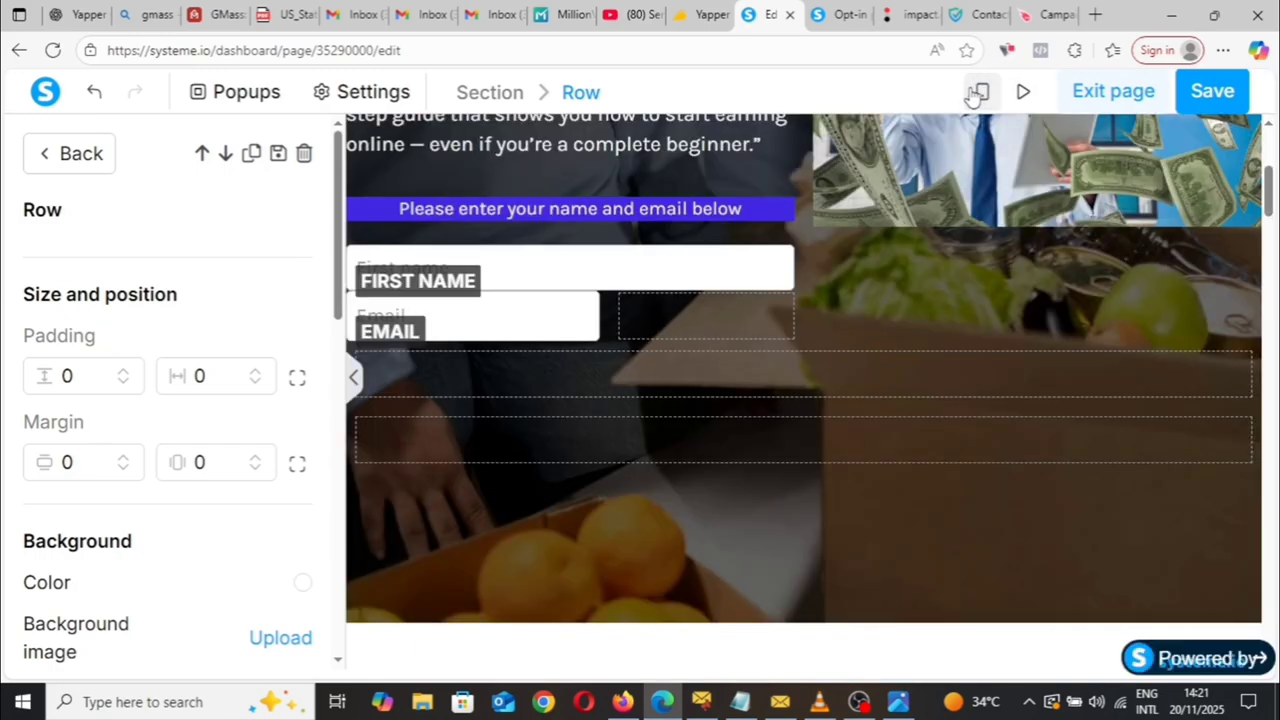
pyautogui.click(866, 457)
pyautogui.scroll(-5, 916, 199)
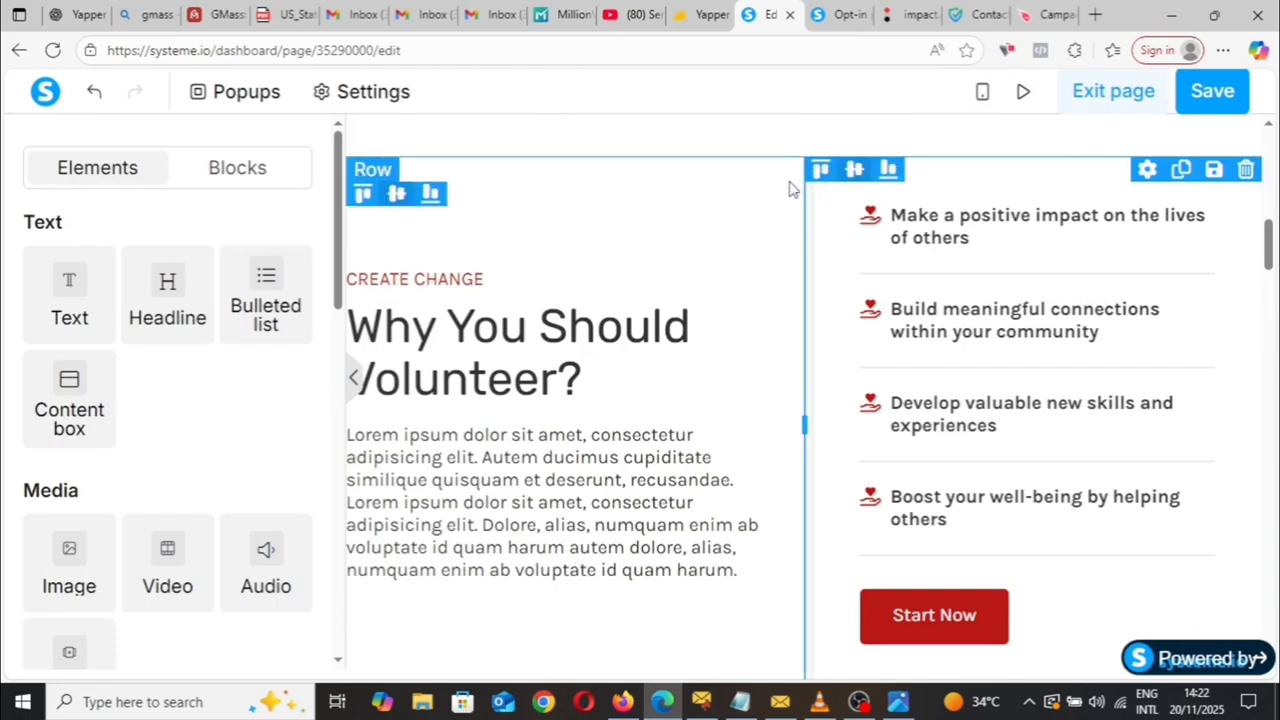
pyautogui.click(1246, 170)
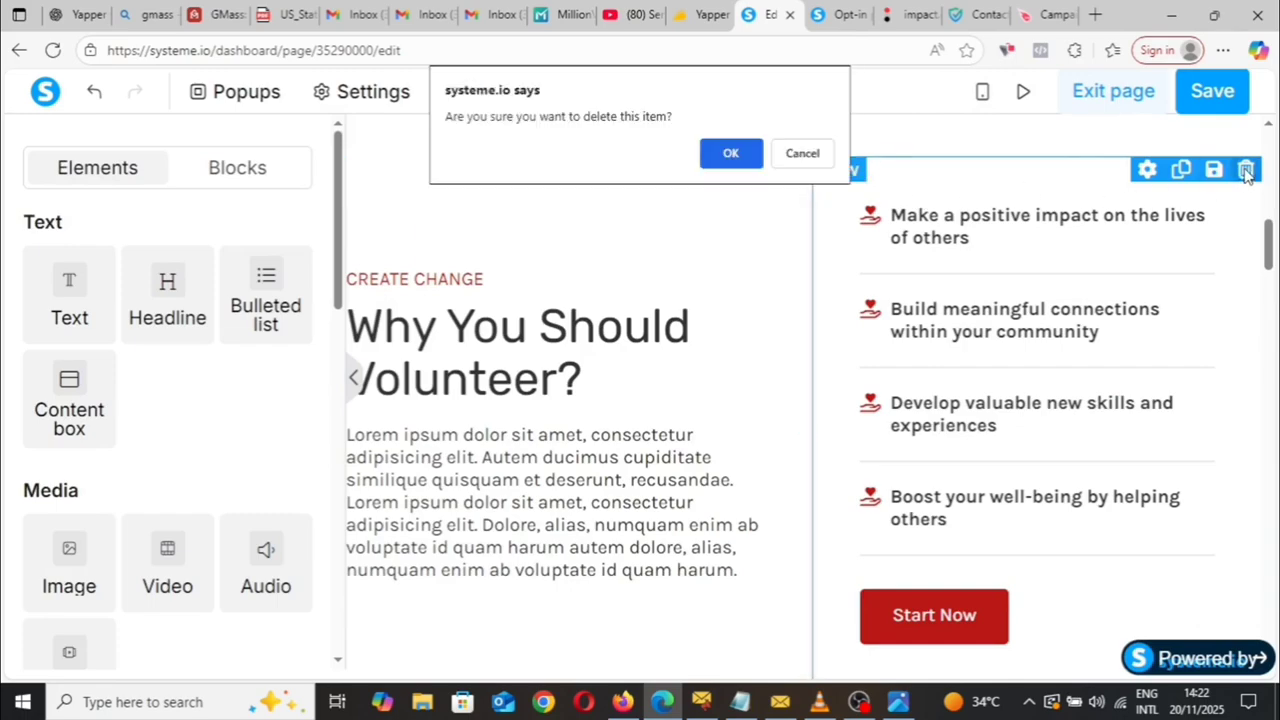
pyautogui.click(730, 155)
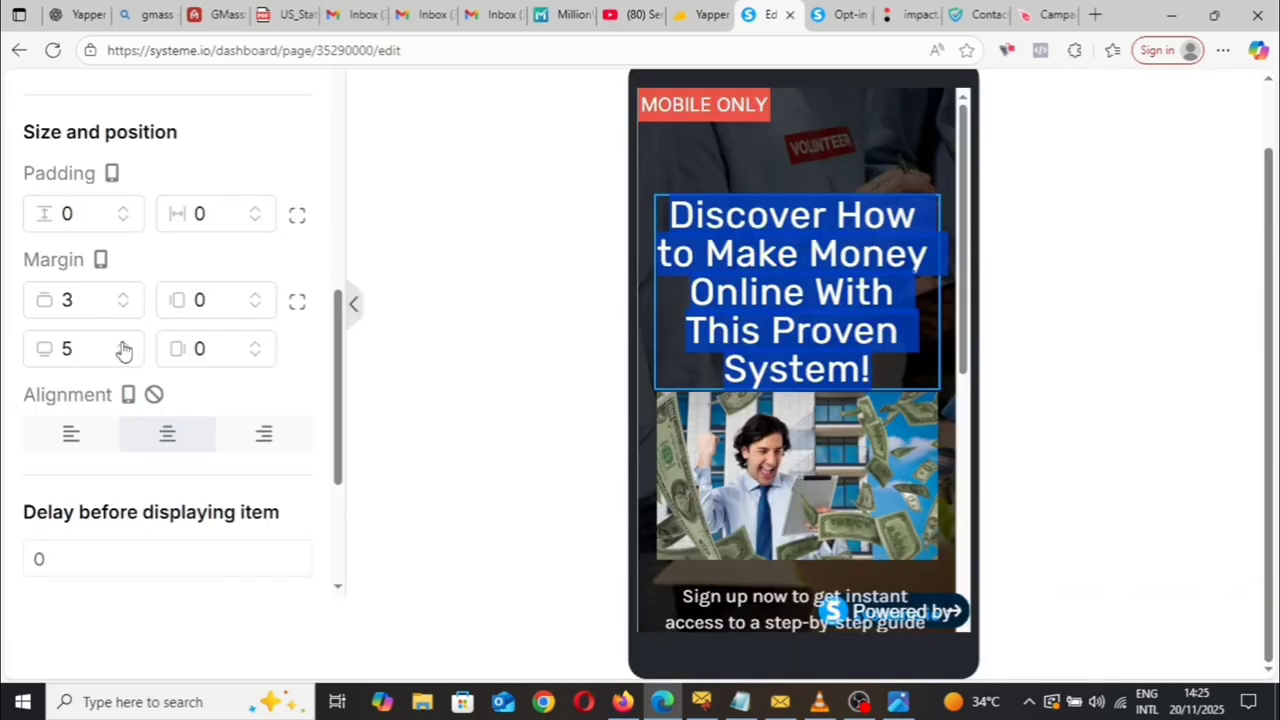
# Increase the mobile headline's bottom margin to 33 to separate it from the image, and save the page.
pyautogui.scroll(14, 124, 349)
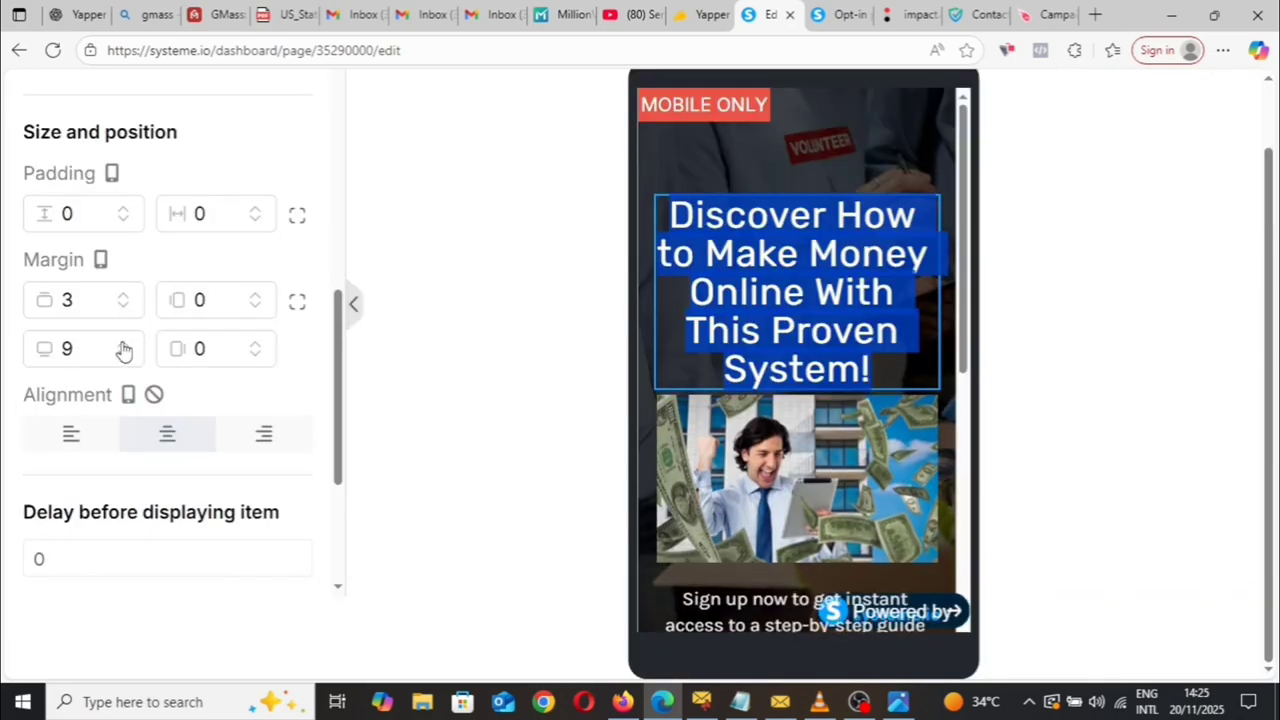
pyautogui.scroll(13, 124, 349)
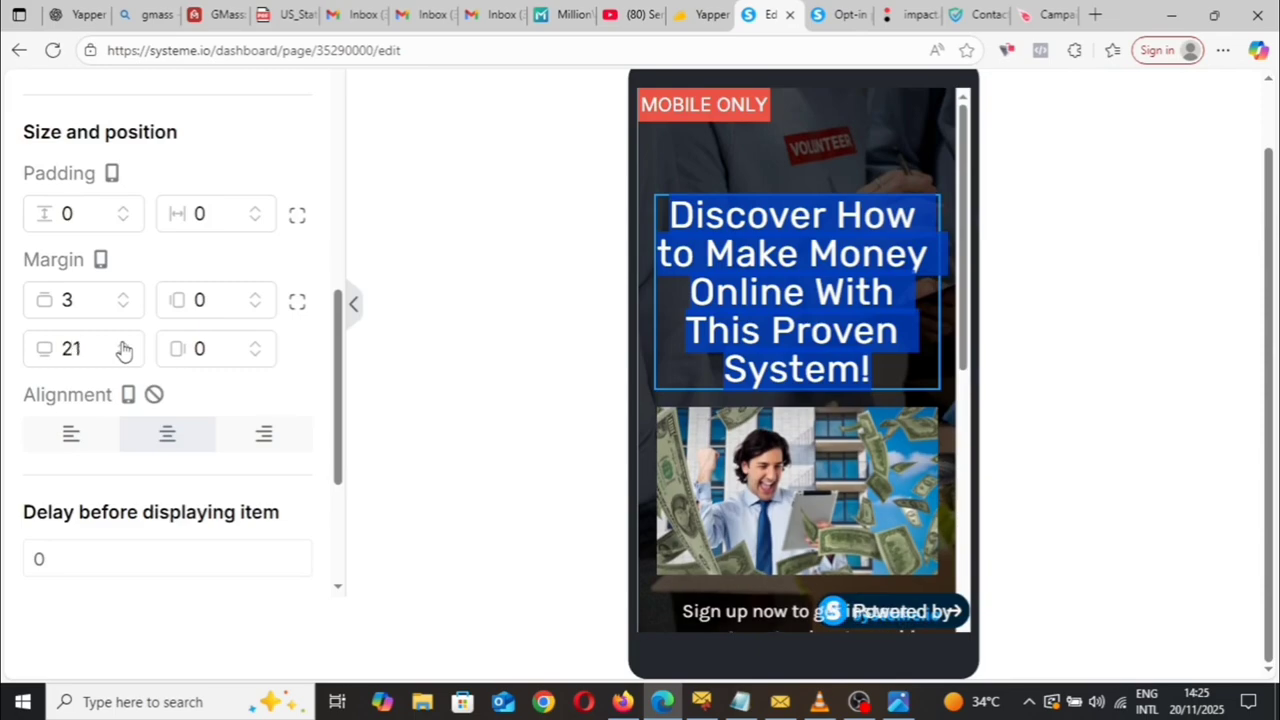
pyautogui.scroll(9, 124, 349)
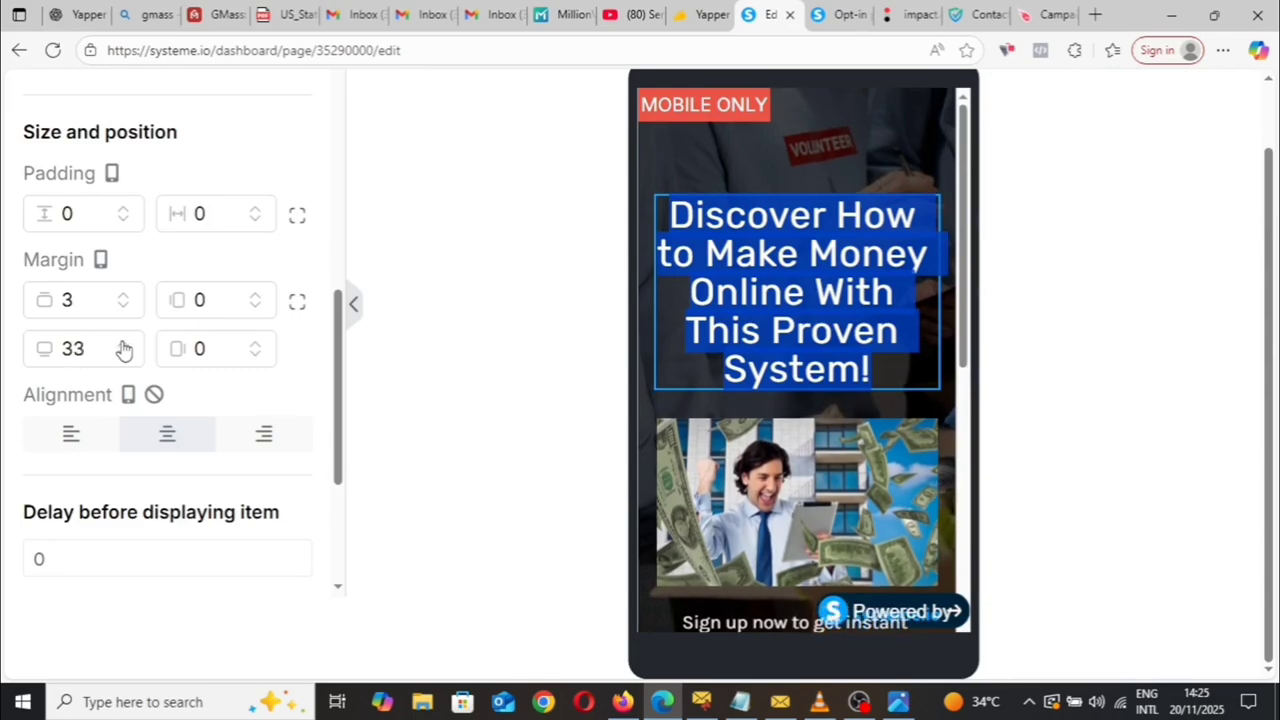
pyautogui.click(1090, 220)
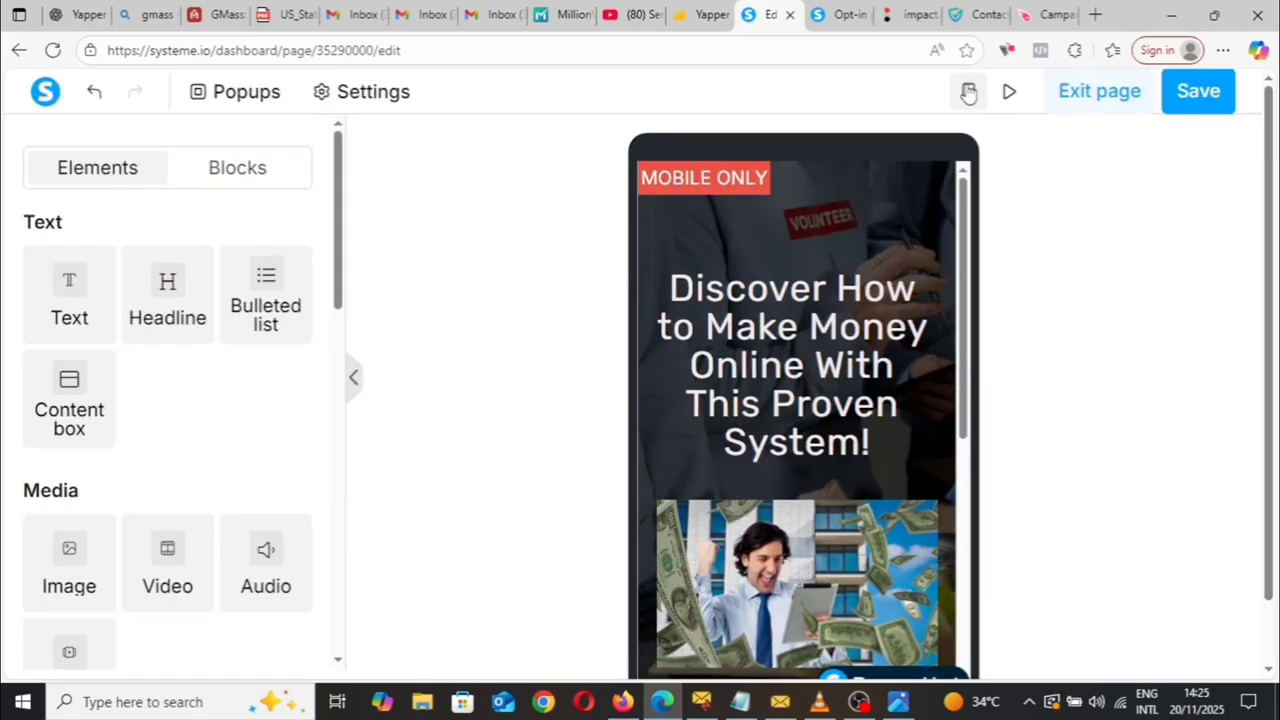
pyautogui.click(1203, 89)
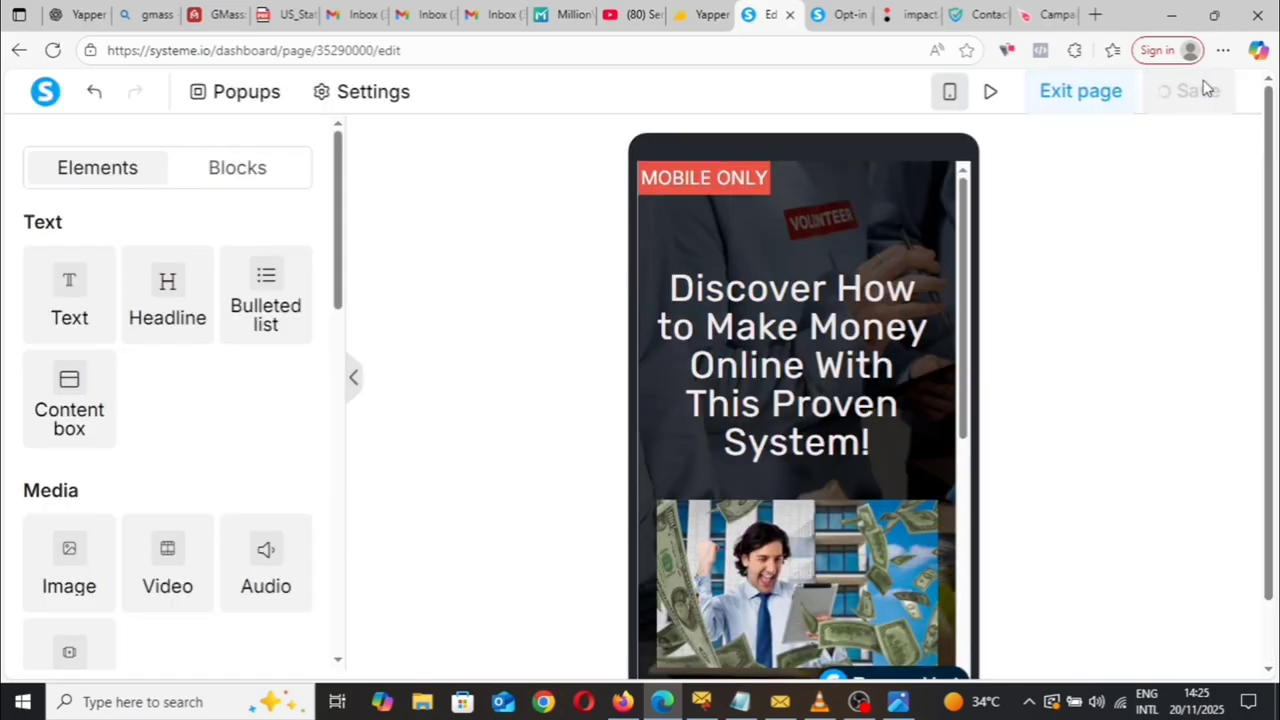
# Switch to the desktop layout and open a preview of the opt-in page.
pyautogui.click(966, 92)
pyautogui.click(774, 231)
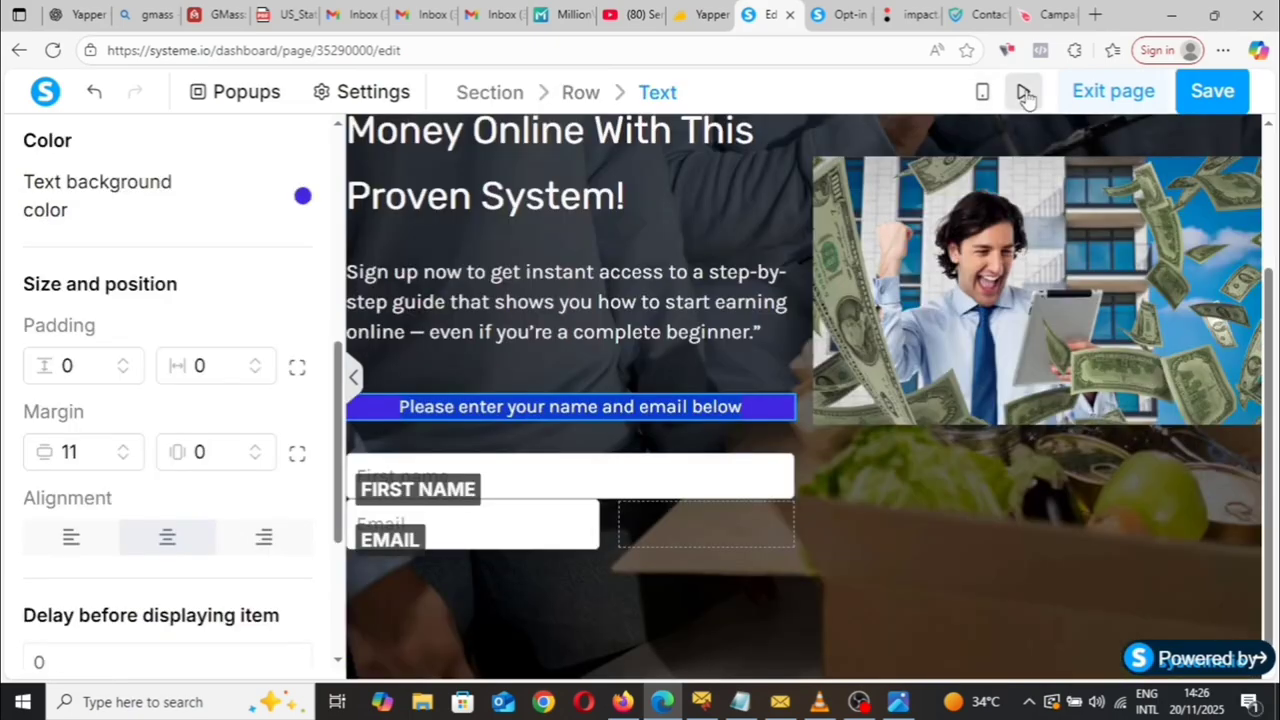
pyautogui.click(1024, 92)
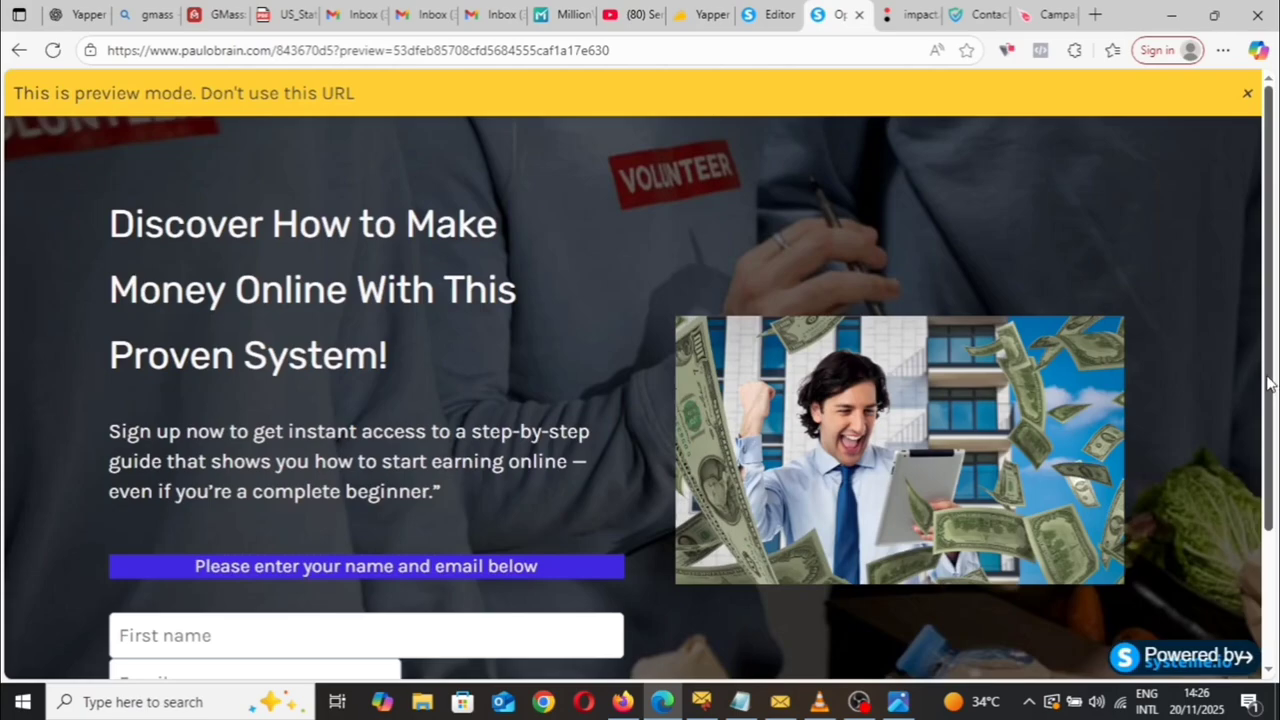
# Check the form in the preview, then return to the editor and increase the Email field's vertical margin to about 16.
pyautogui.moveTo(1268, 383); pyautogui.dragTo(1258, 538)
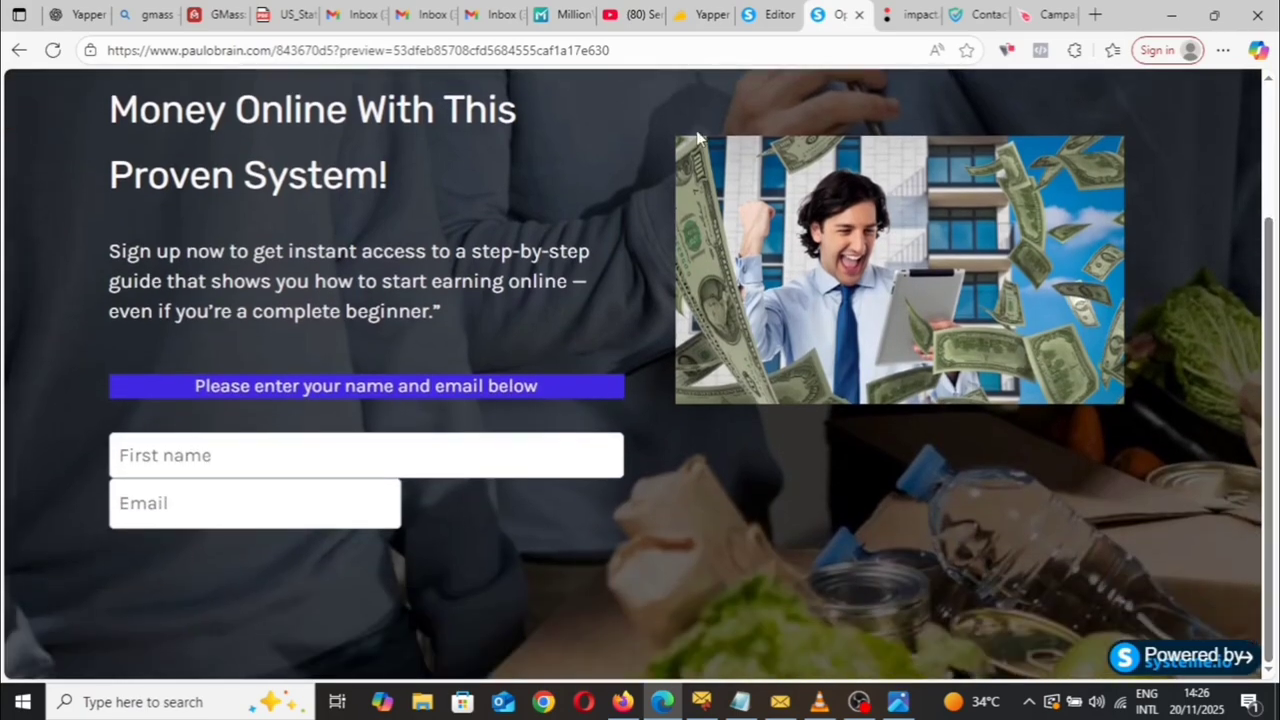
pyautogui.click(772, 15)
pyautogui.click(123, 407)
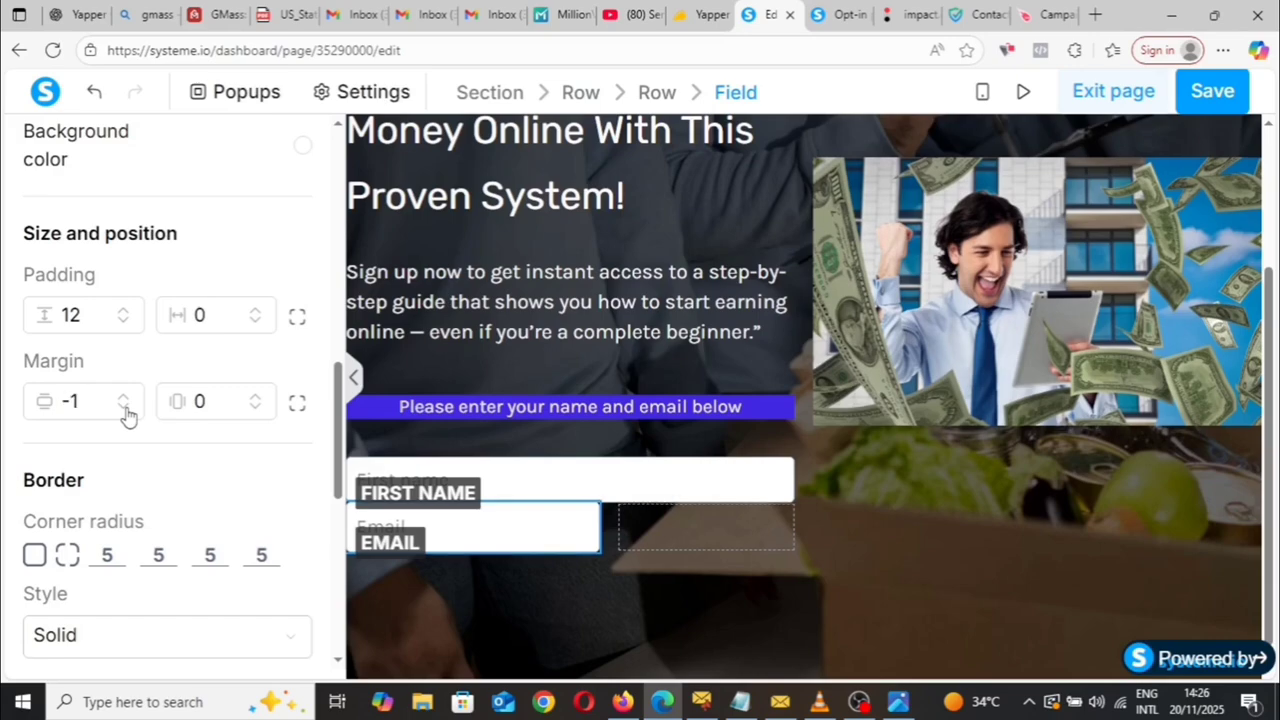
pyautogui.click(123, 407)
pyautogui.click(123, 407)
pyautogui.click(124, 398)
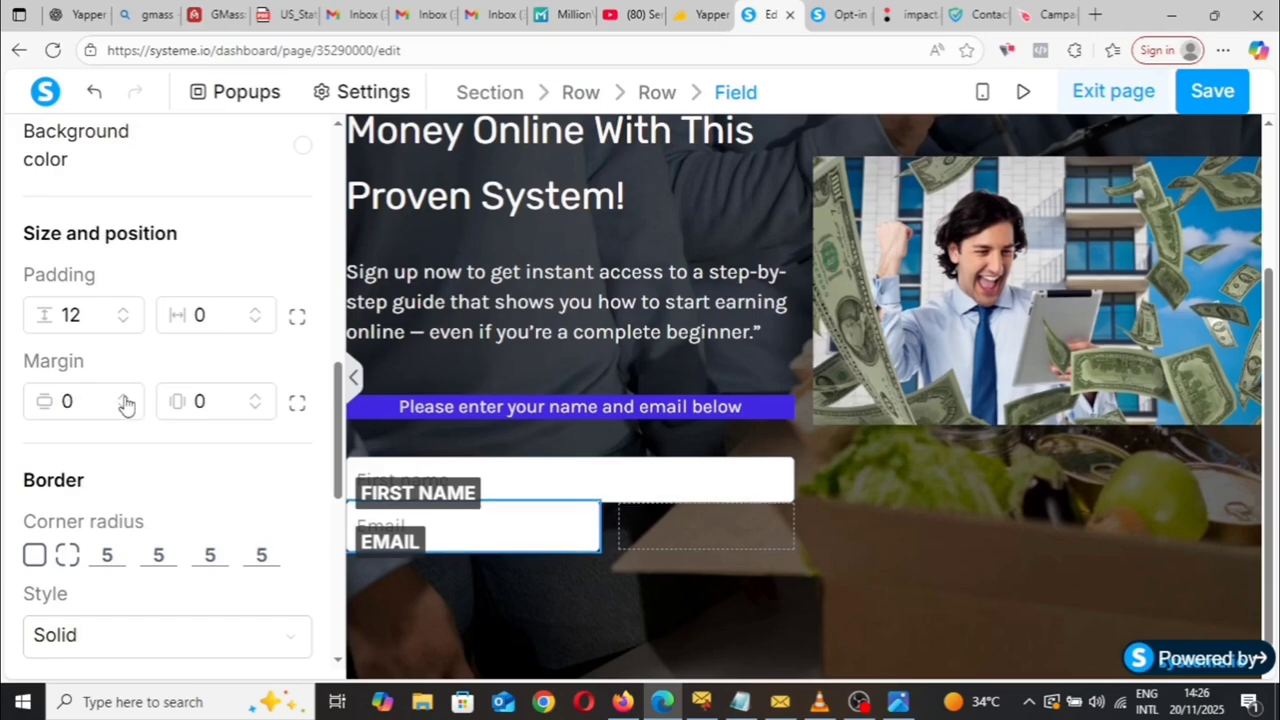
pyautogui.click(124, 398)
pyautogui.click(124, 398)
pyautogui.click(124, 398)
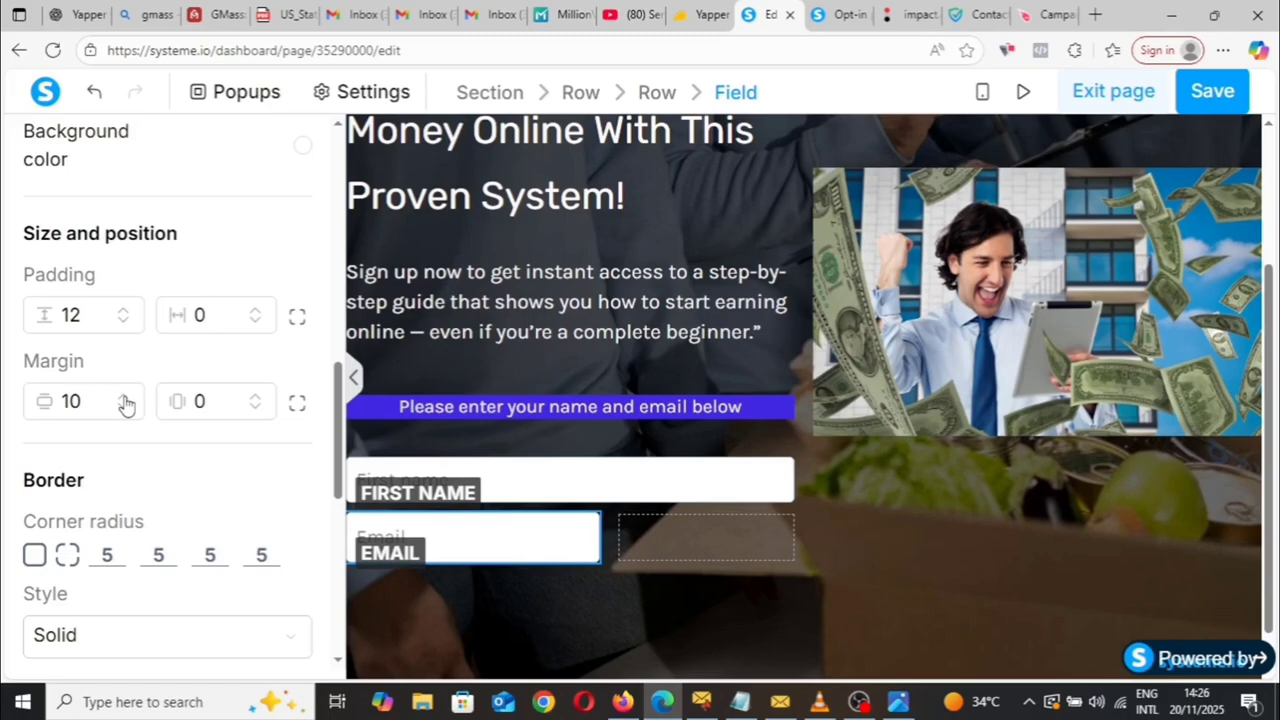
pyautogui.click(124, 398)
pyautogui.click(124, 398)
pyautogui.click(124, 398)
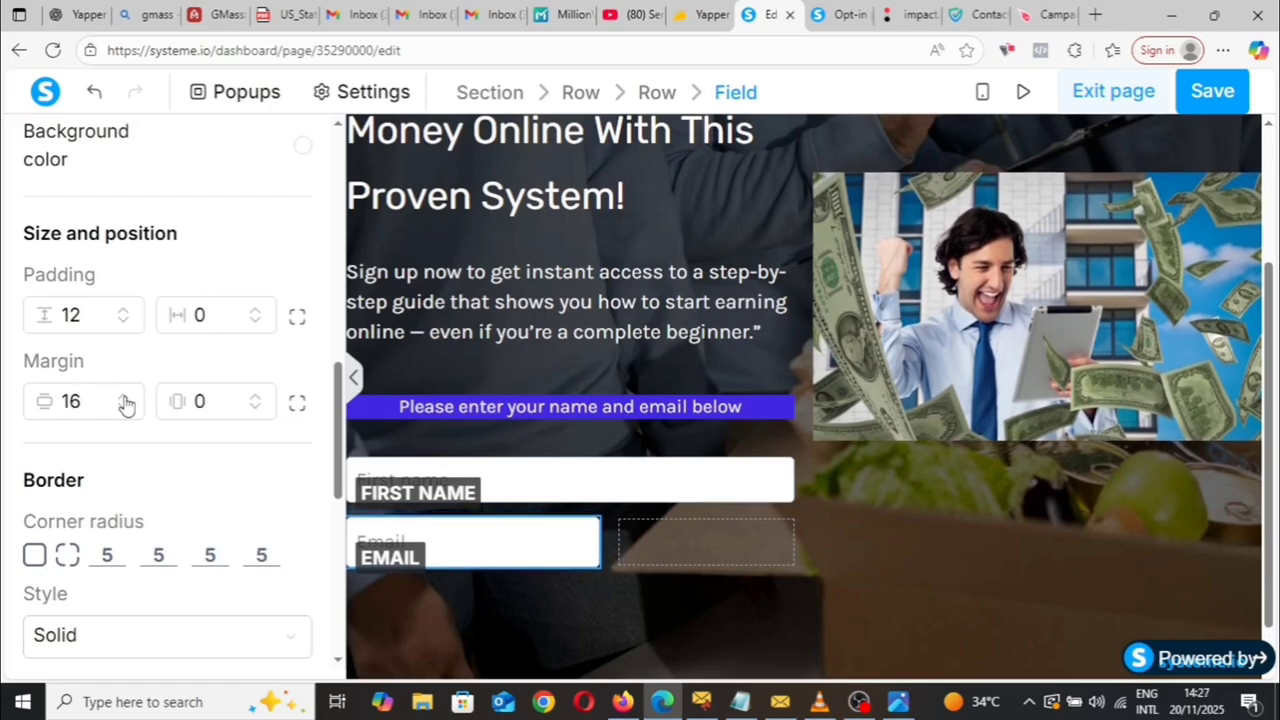
pyautogui.click(124, 398)
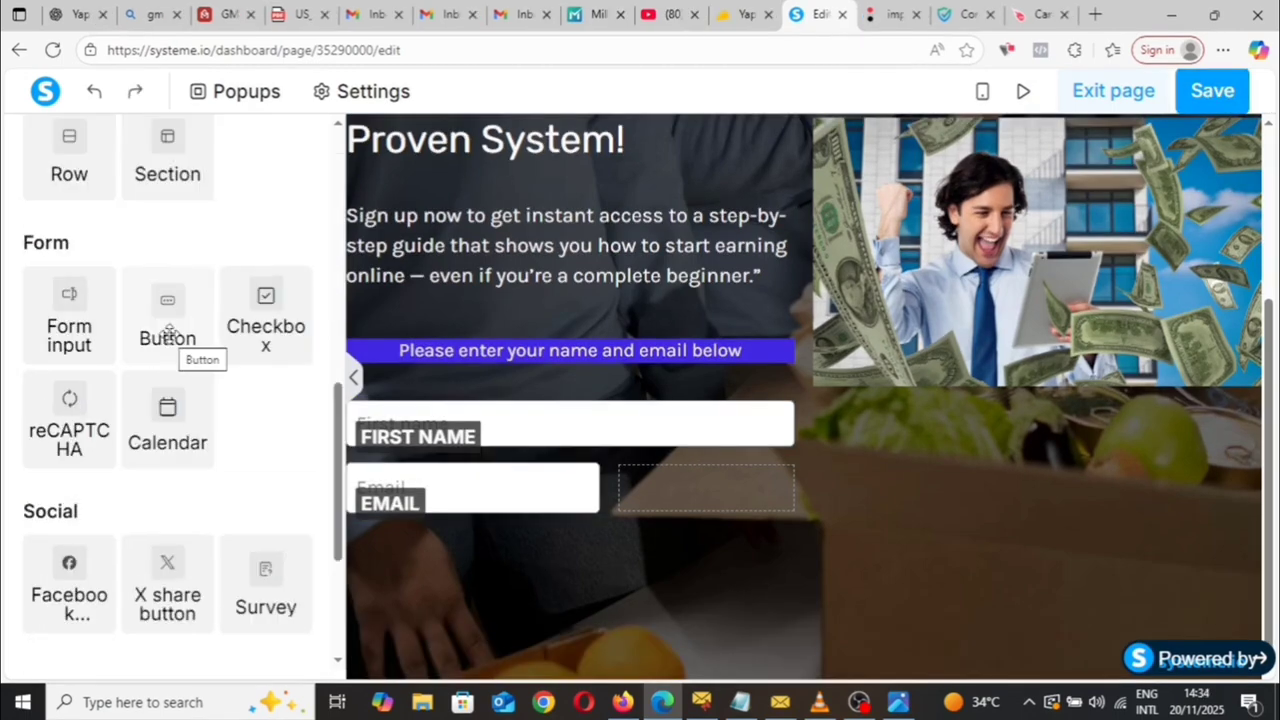
# Add a button below the Email field and set its text to "Click here to get your free ebook".
pyautogui.moveTo(167, 318); pyautogui.dragTo(611, 517)
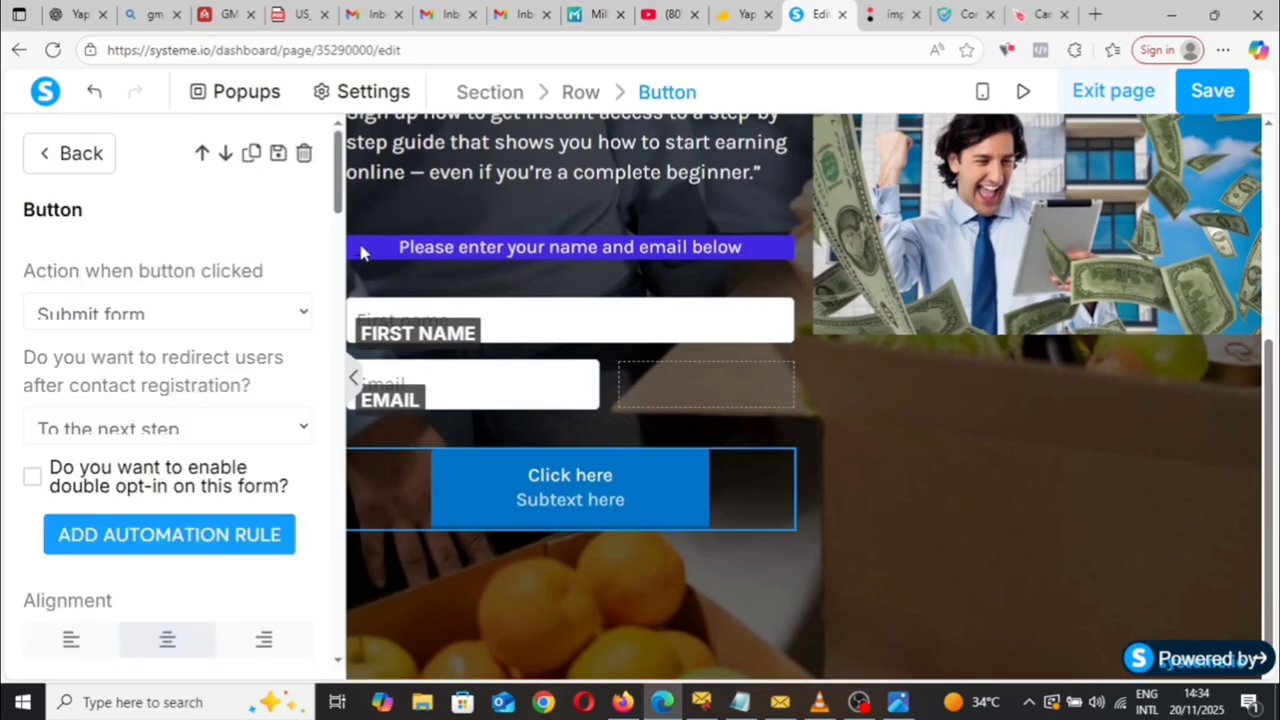
pyautogui.moveTo(337, 200); pyautogui.dragTo(339, 328)
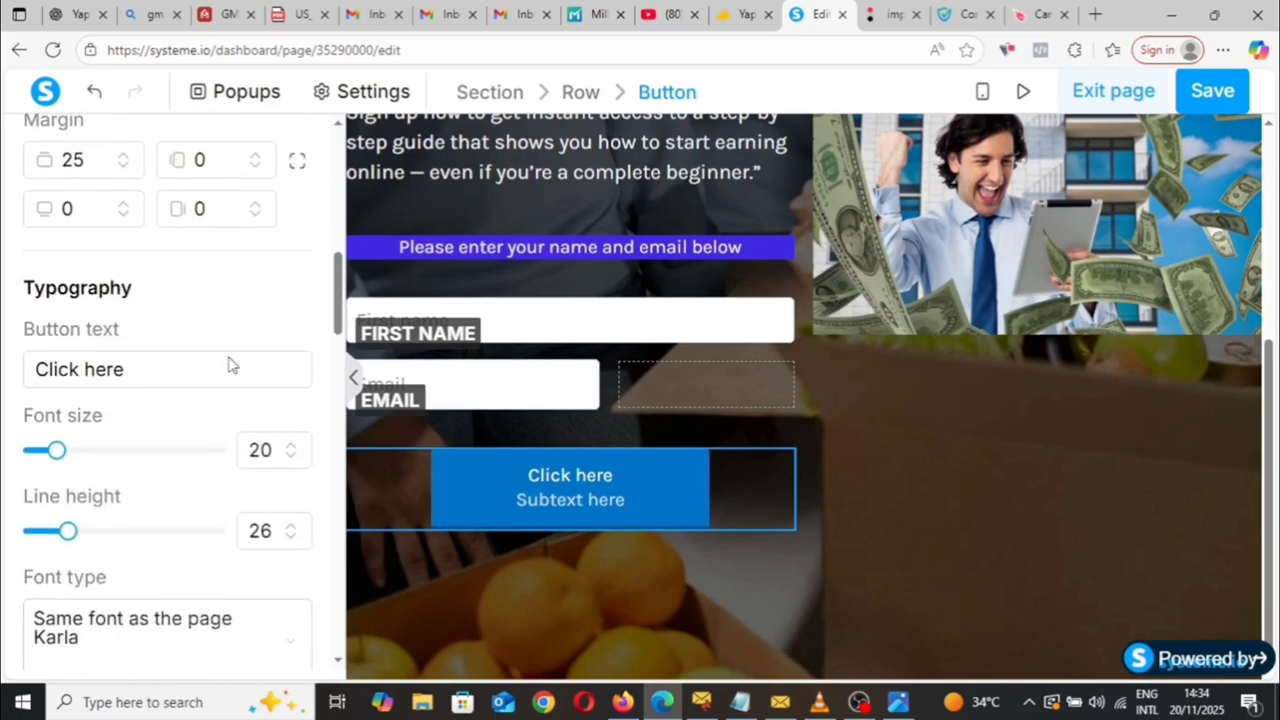
pyautogui.click(146, 370)
pyautogui.write('t')
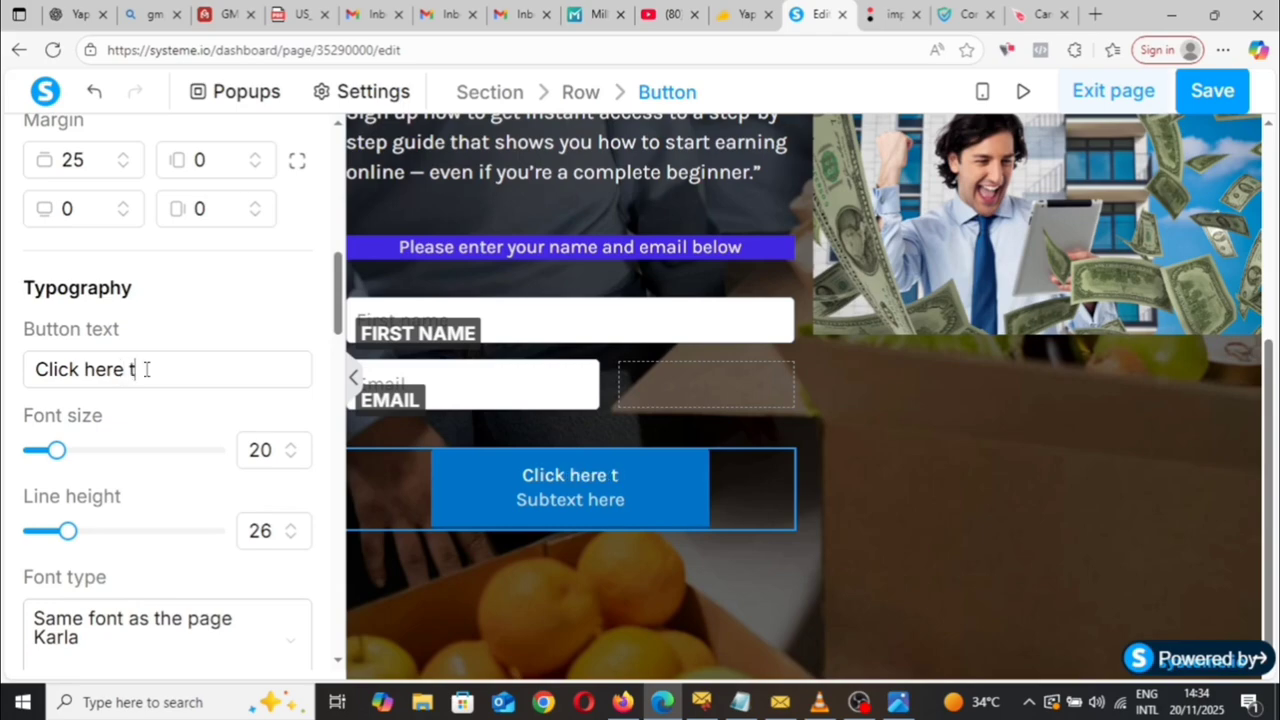
pyautogui.write('o get ')
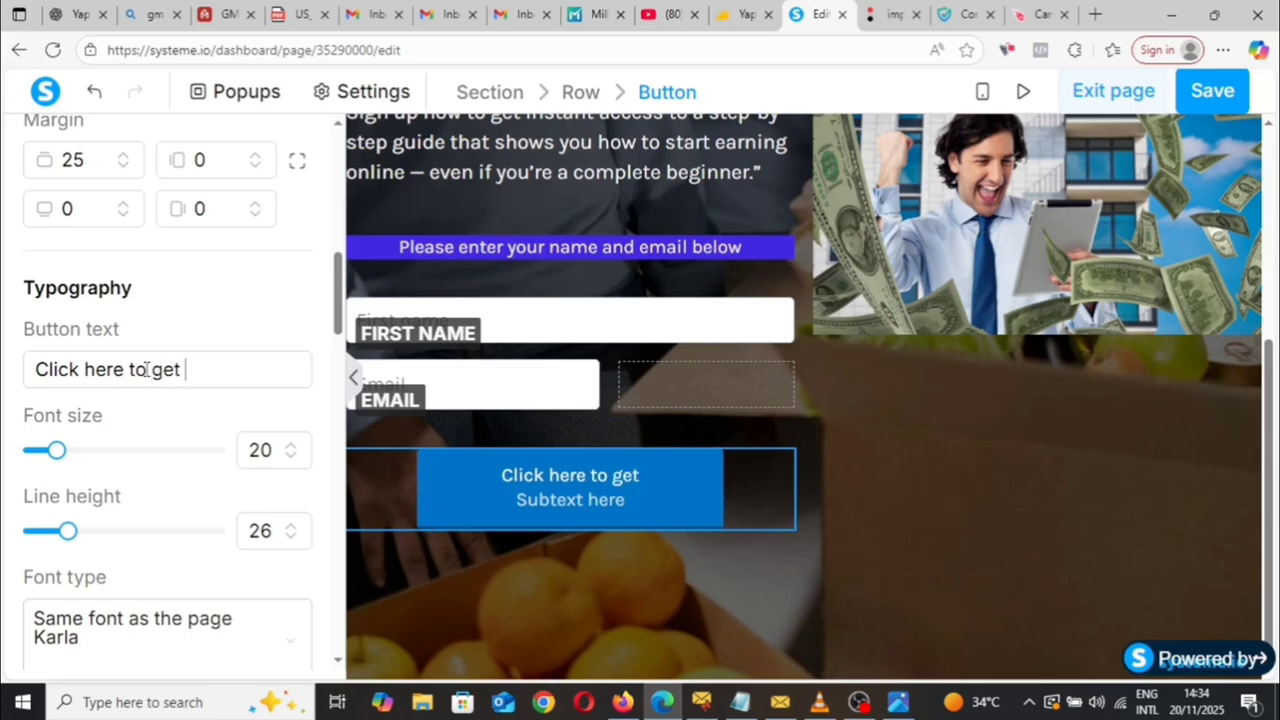
pyautogui.write('y')
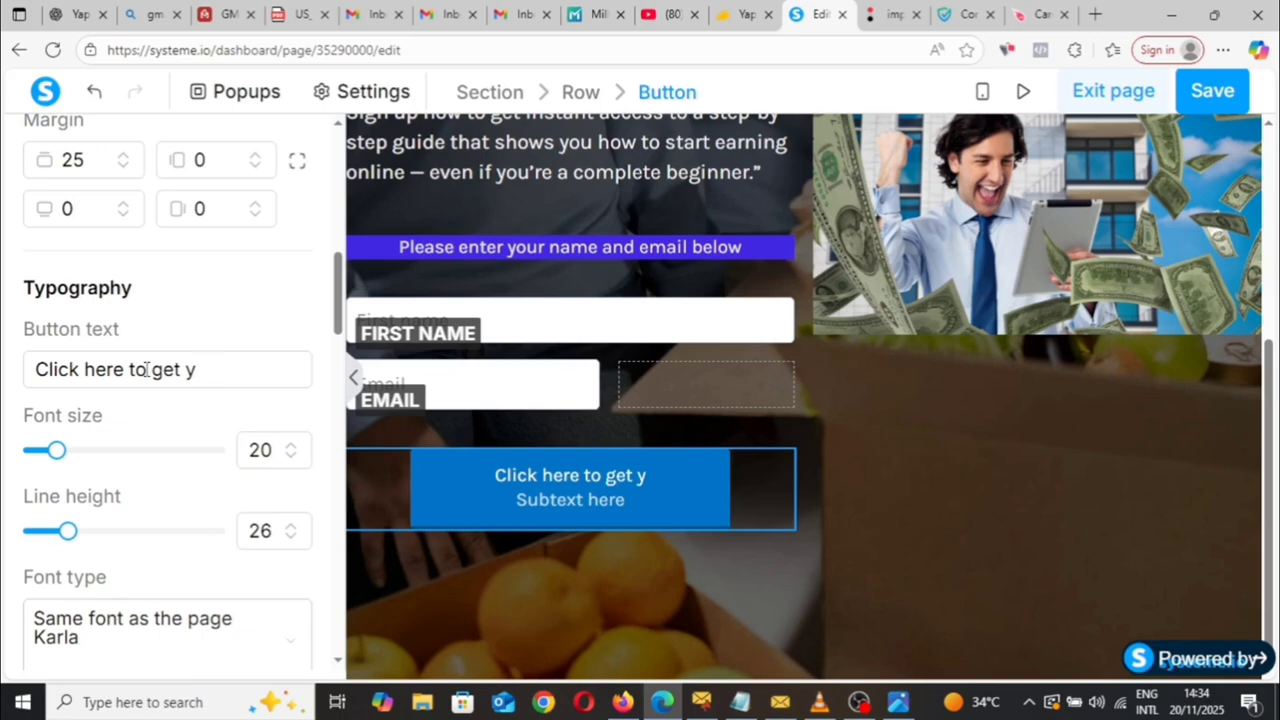
pyautogui.write('our free')
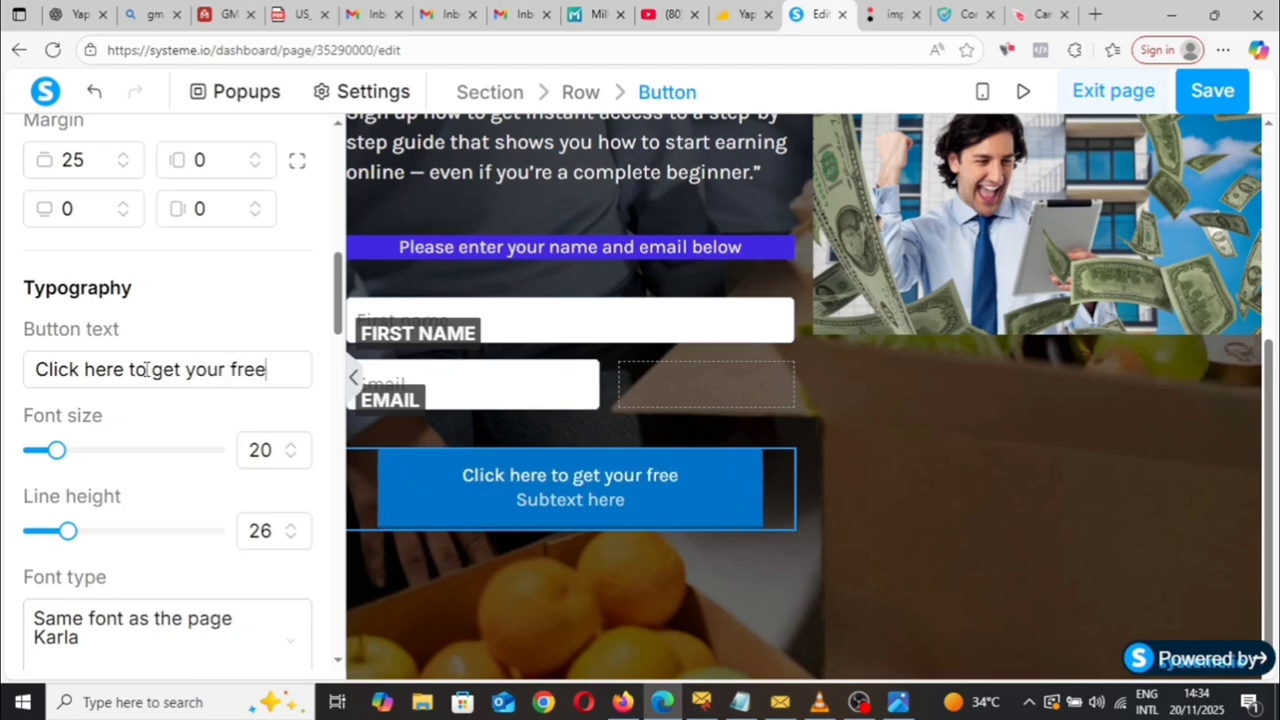
pyautogui.write(' eb')
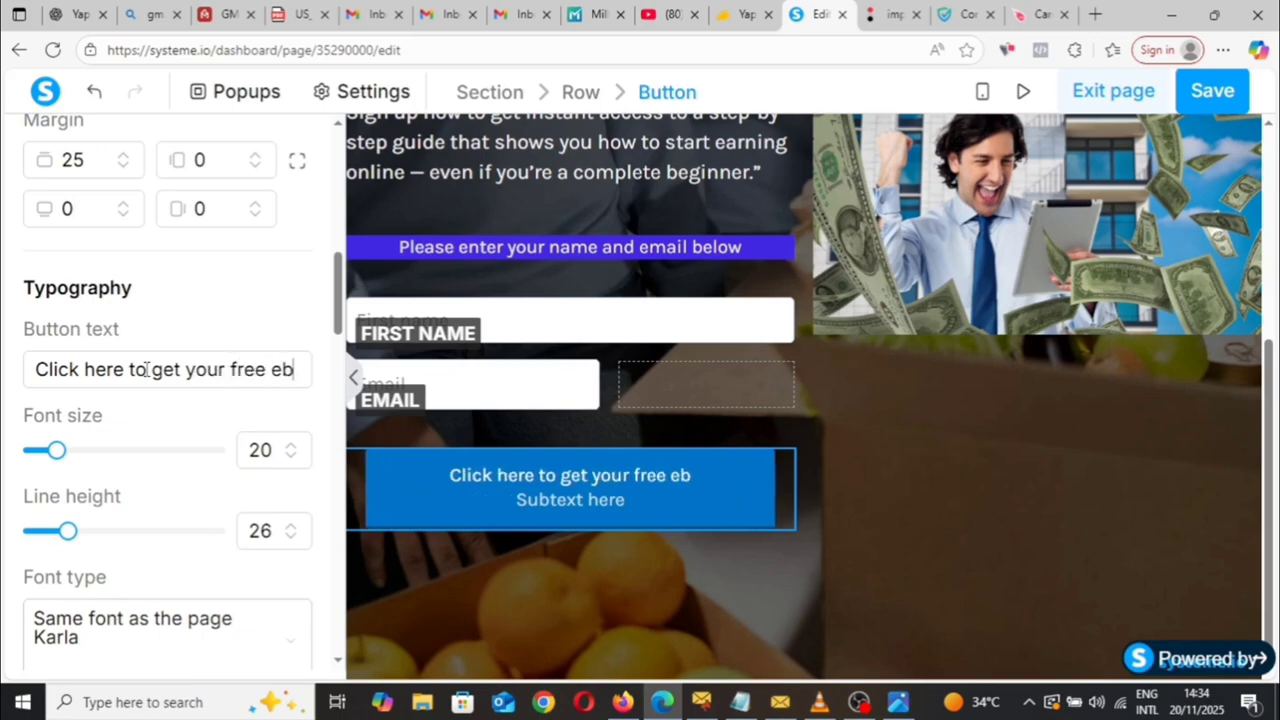
pyautogui.write('ook')
# Remove the placeholder subtext from the ebook button.
pyautogui.scroll(-3, 251, 371)
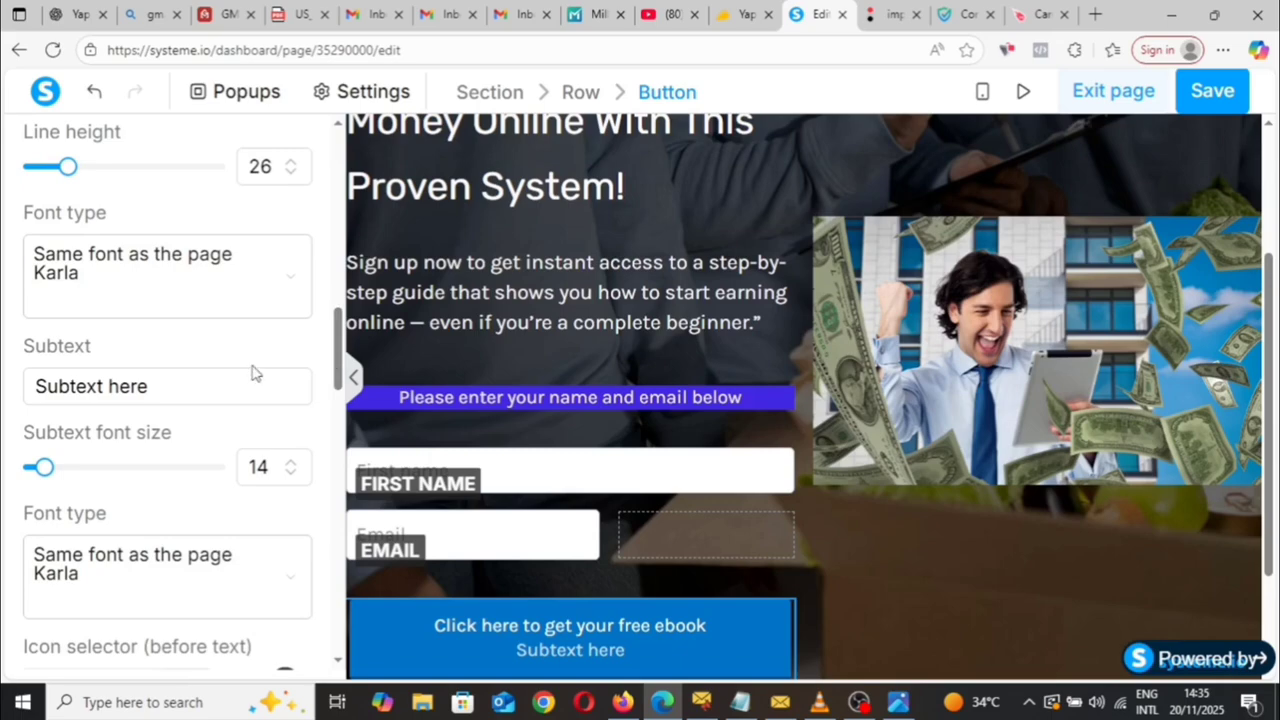
pyautogui.click(164, 388)
pyautogui.press('BackSpace')
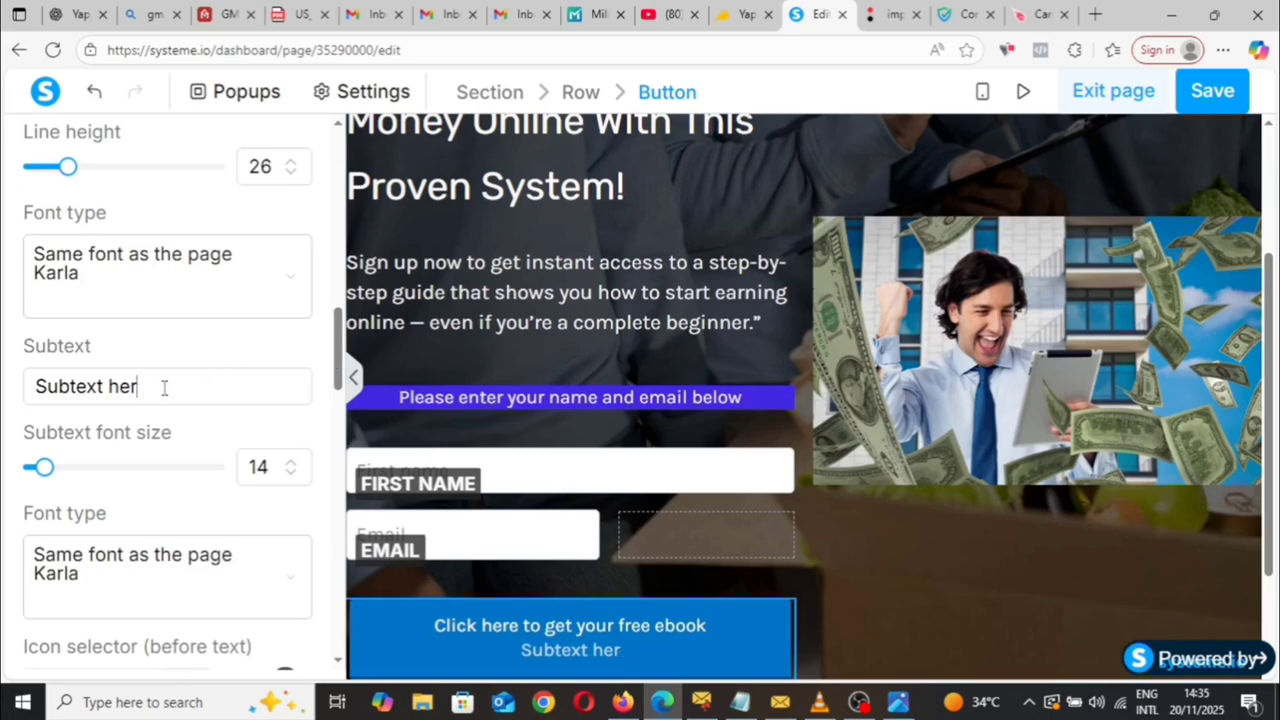
pyautogui.press('BackSpace')
pyautogui.press('BackSpace')
pyautogui.press('BackSpace')
pyautogui.press('BackSpace')
pyautogui.press('BackSpace')
pyautogui.press('BackSpace')
pyautogui.press('BackSpace')
pyautogui.press('BackSpace')
pyautogui.press('BackSpace')
pyautogui.press('BackSpace')
pyautogui.press('BackSpace')
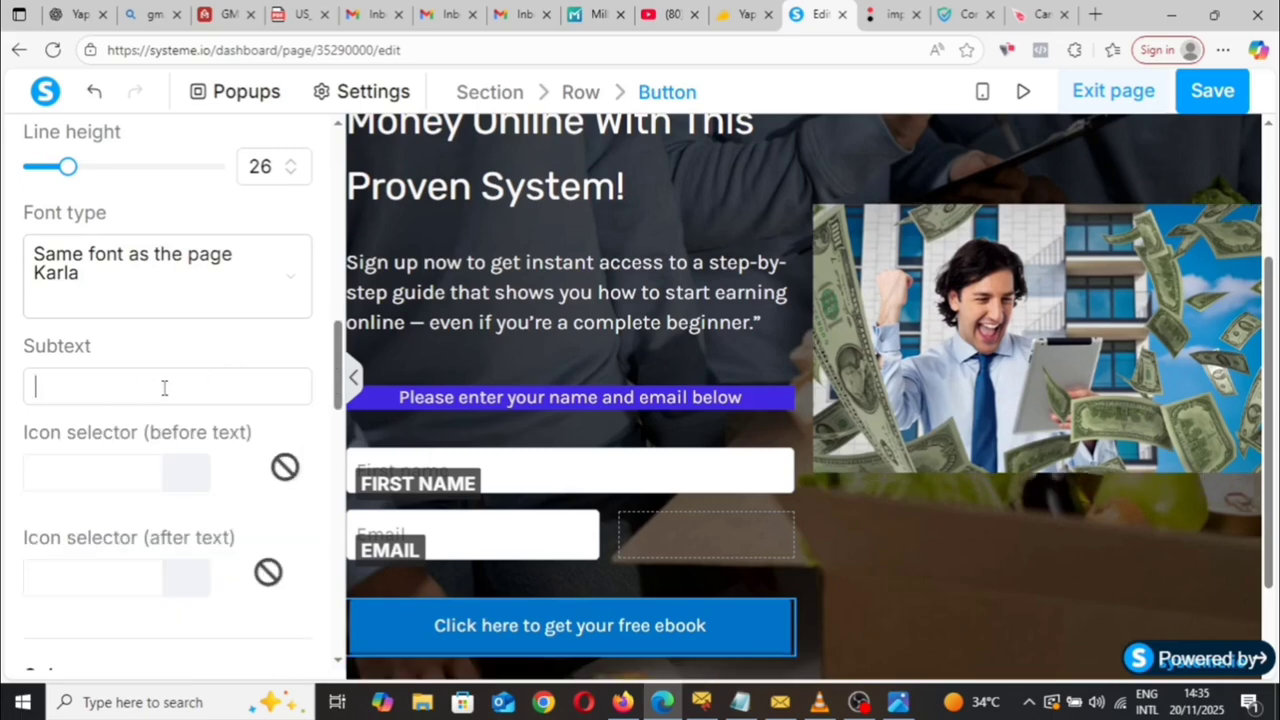
pyautogui.click(902, 501)
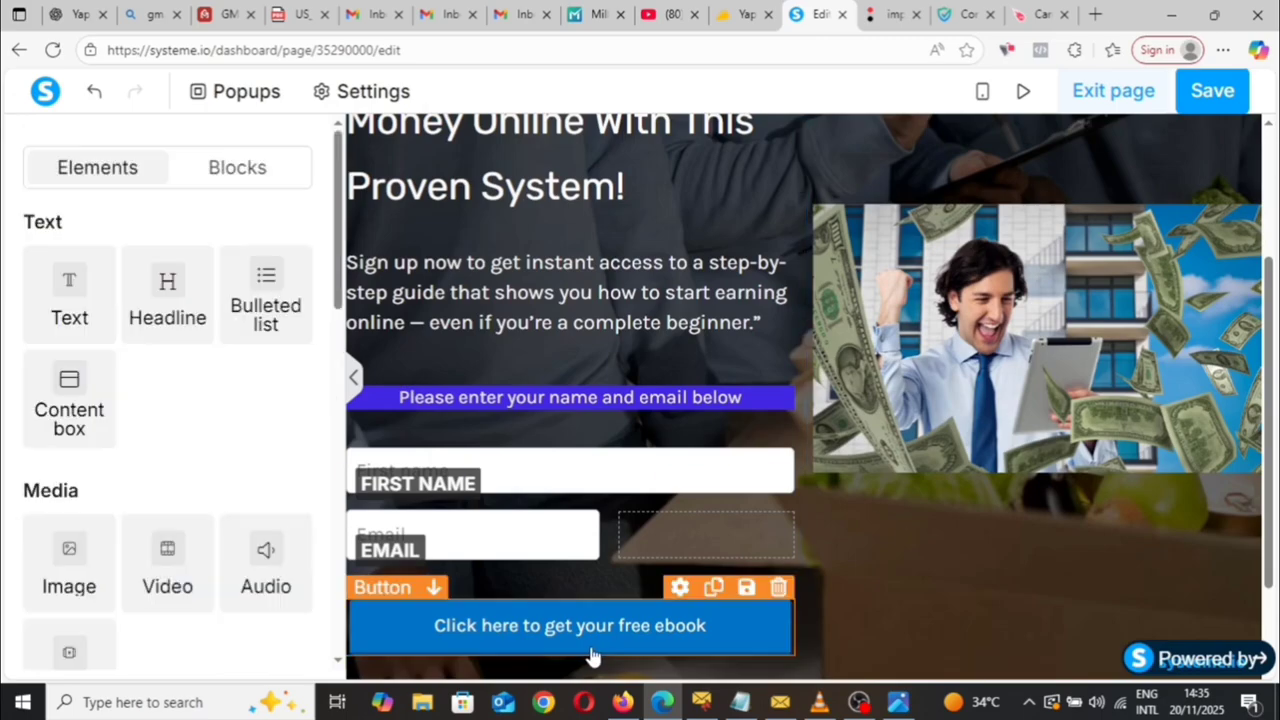
# Set the ebook button's action to Submit form and its redirect after contact registration to the next step.
pyautogui.click(589, 640)
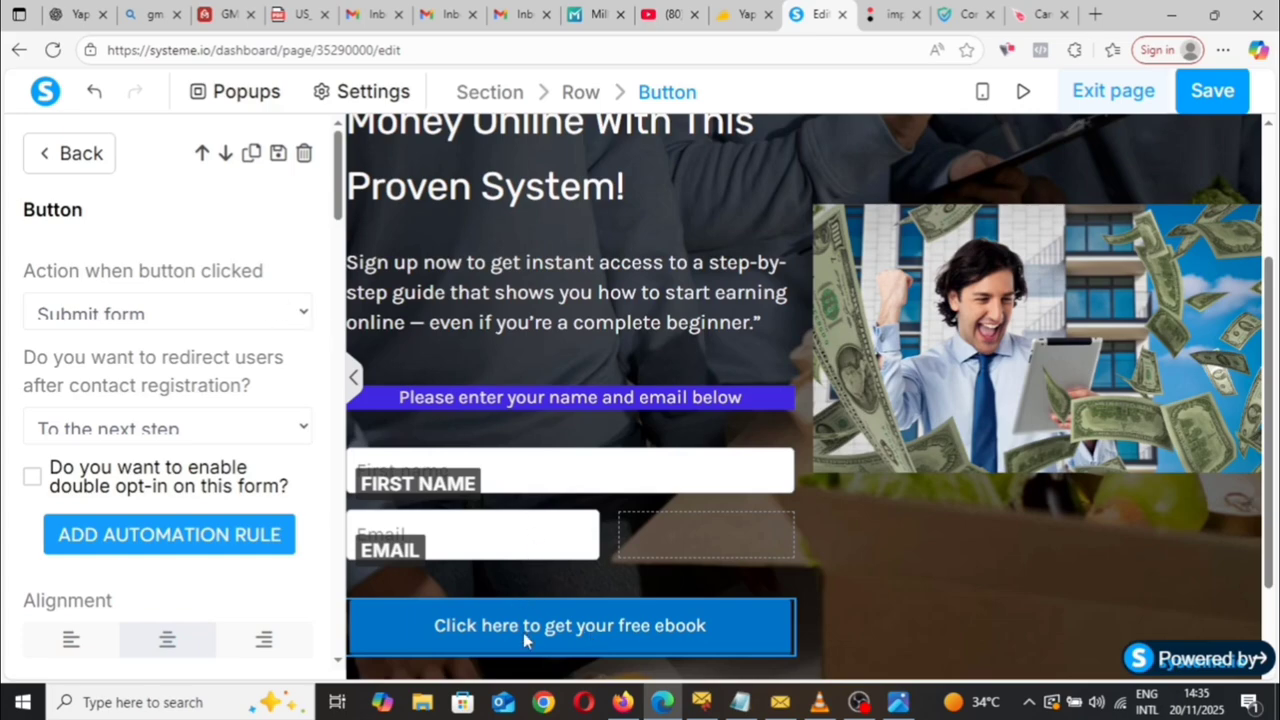
pyautogui.press('Escape')
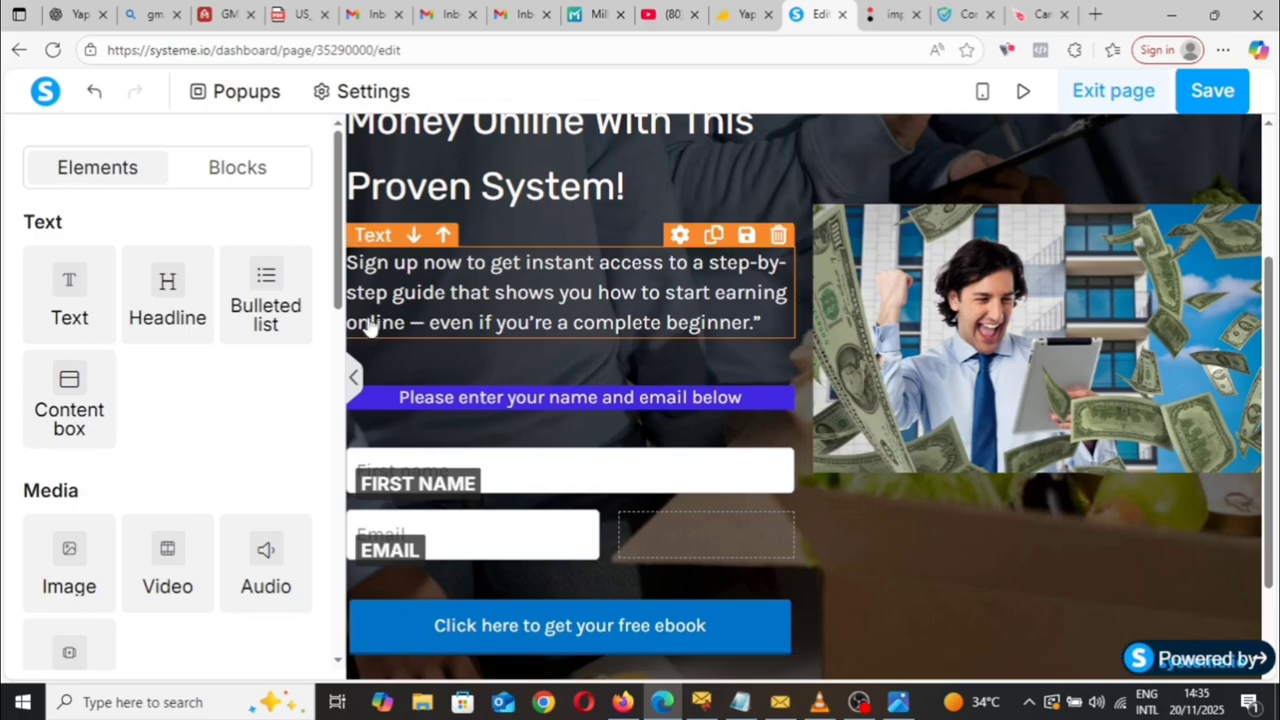
pyautogui.click(500, 627)
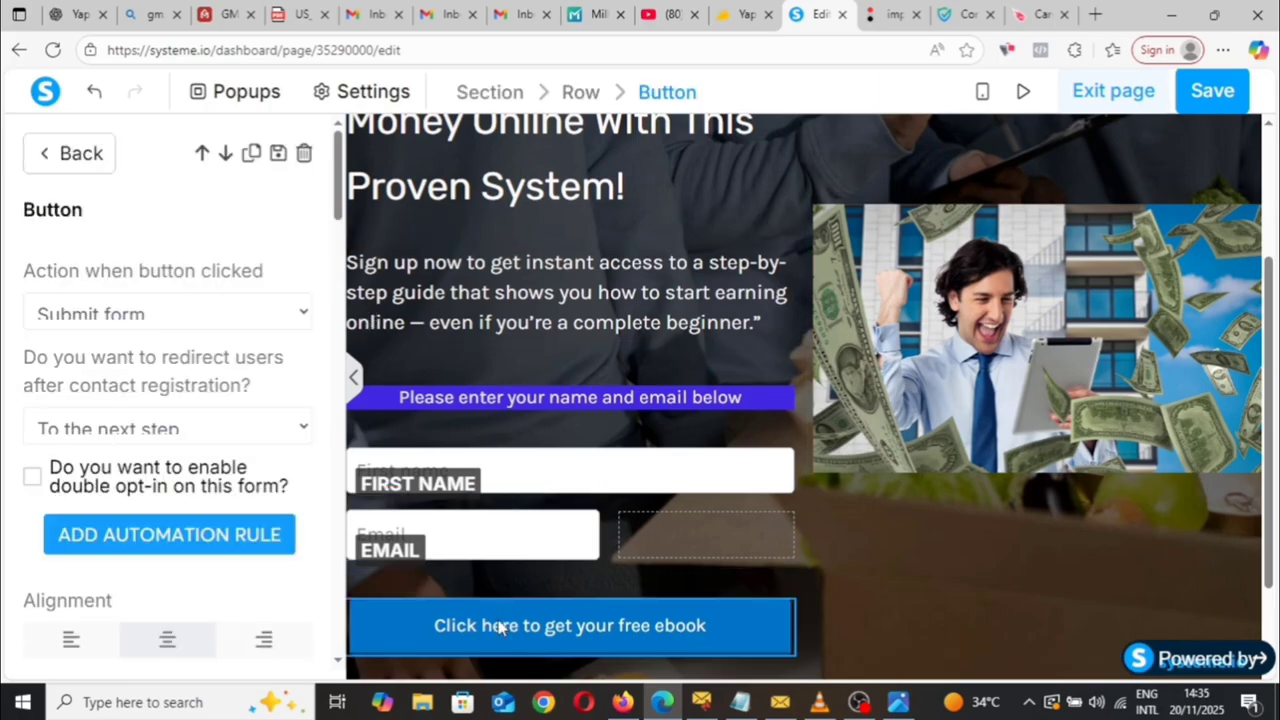
pyautogui.click(304, 313)
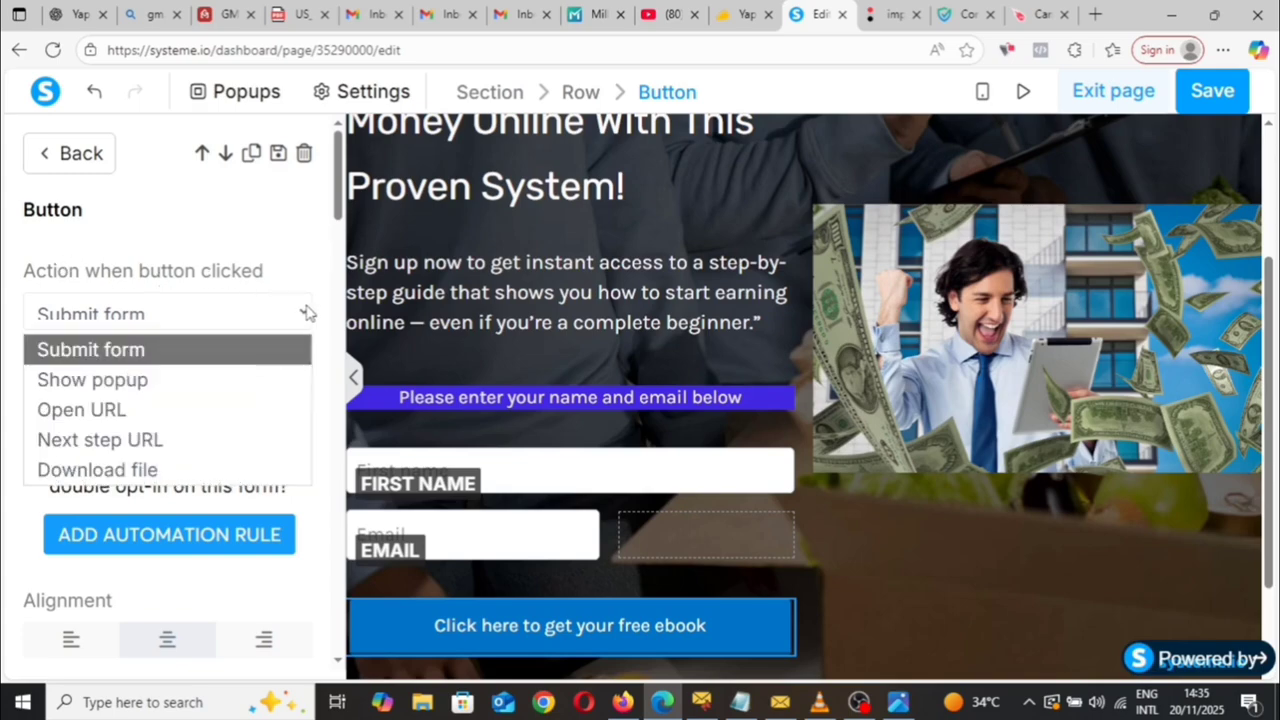
pyautogui.click(156, 351)
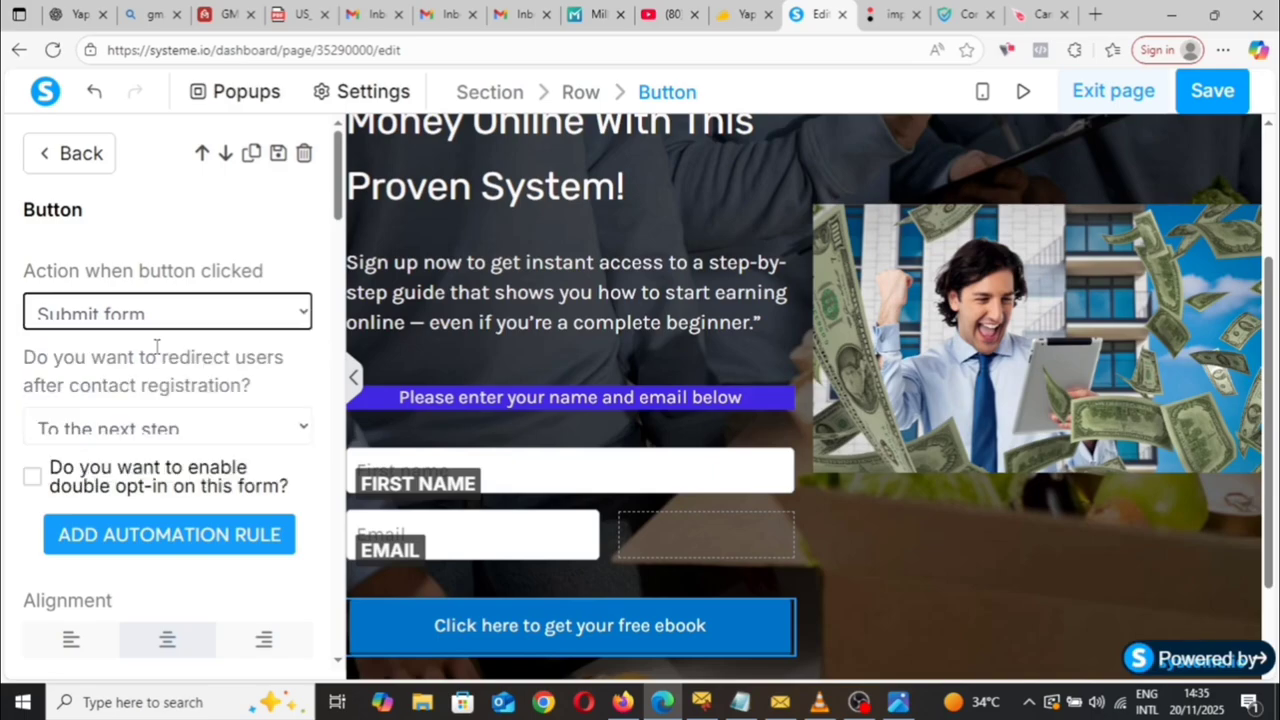
pyautogui.click(303, 430)
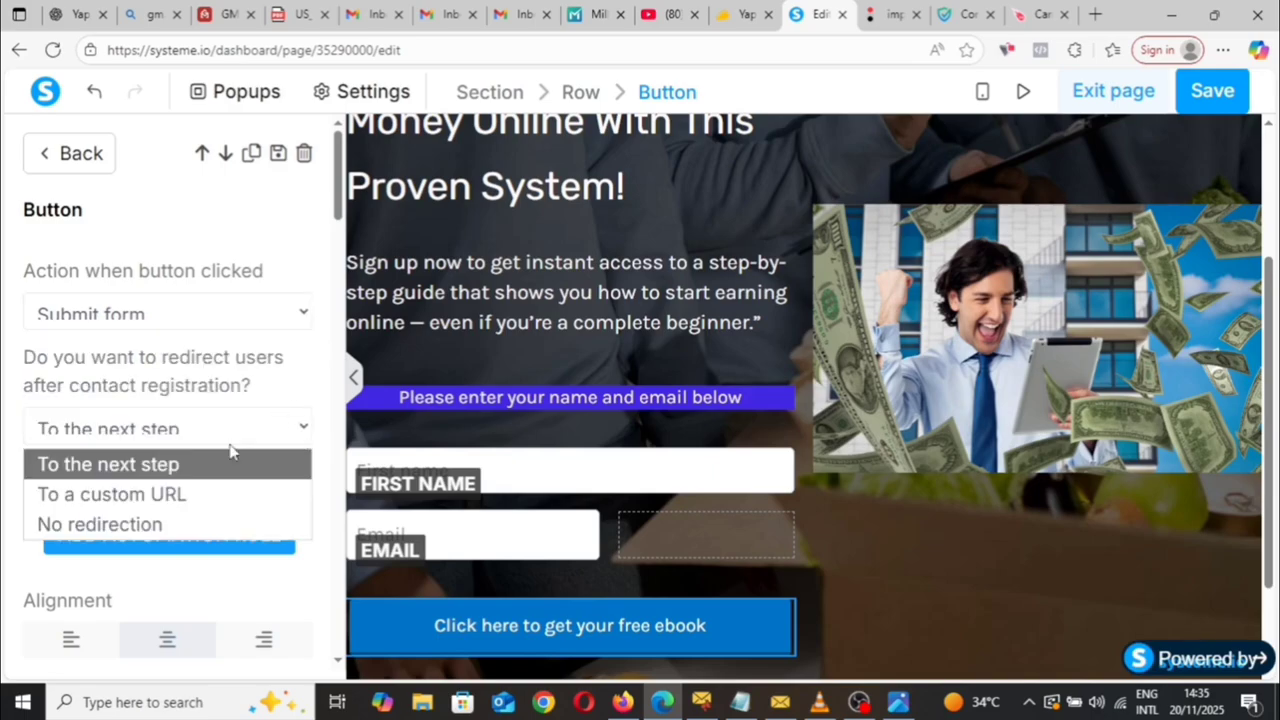
pyautogui.click(180, 464)
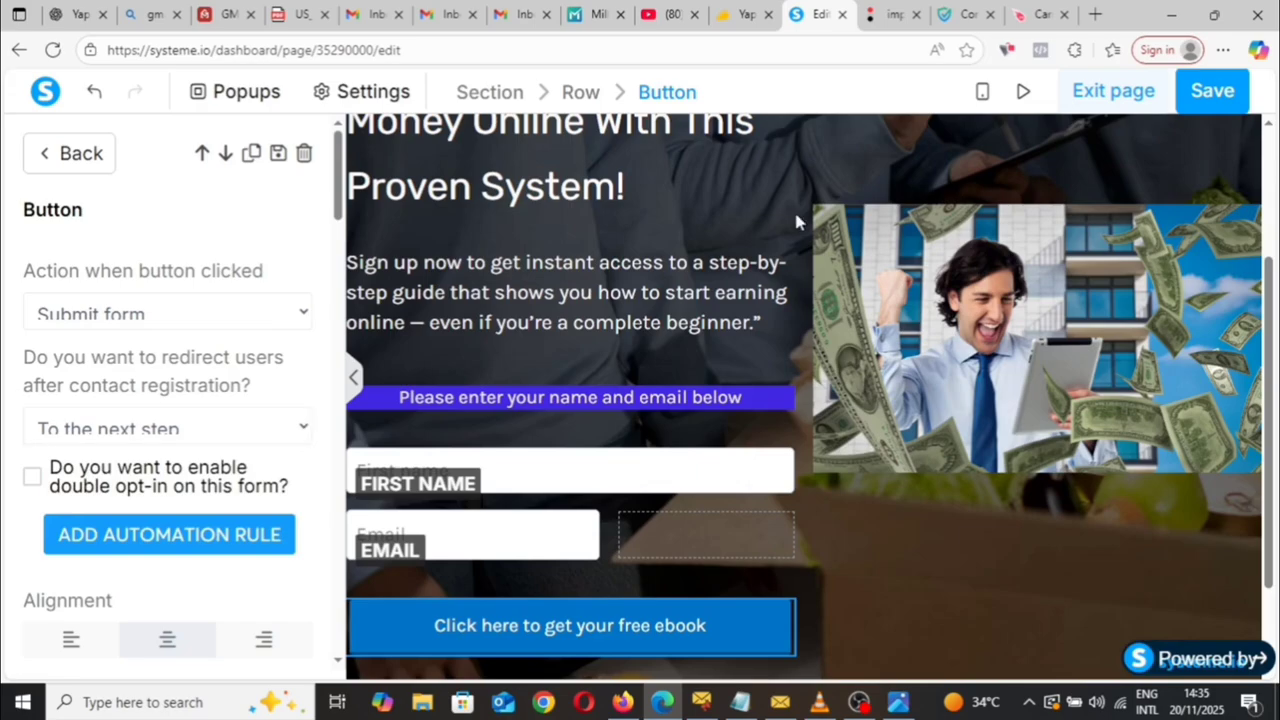
# Save the page and preview the opt-in form with the new button.
pyautogui.click(797, 220)
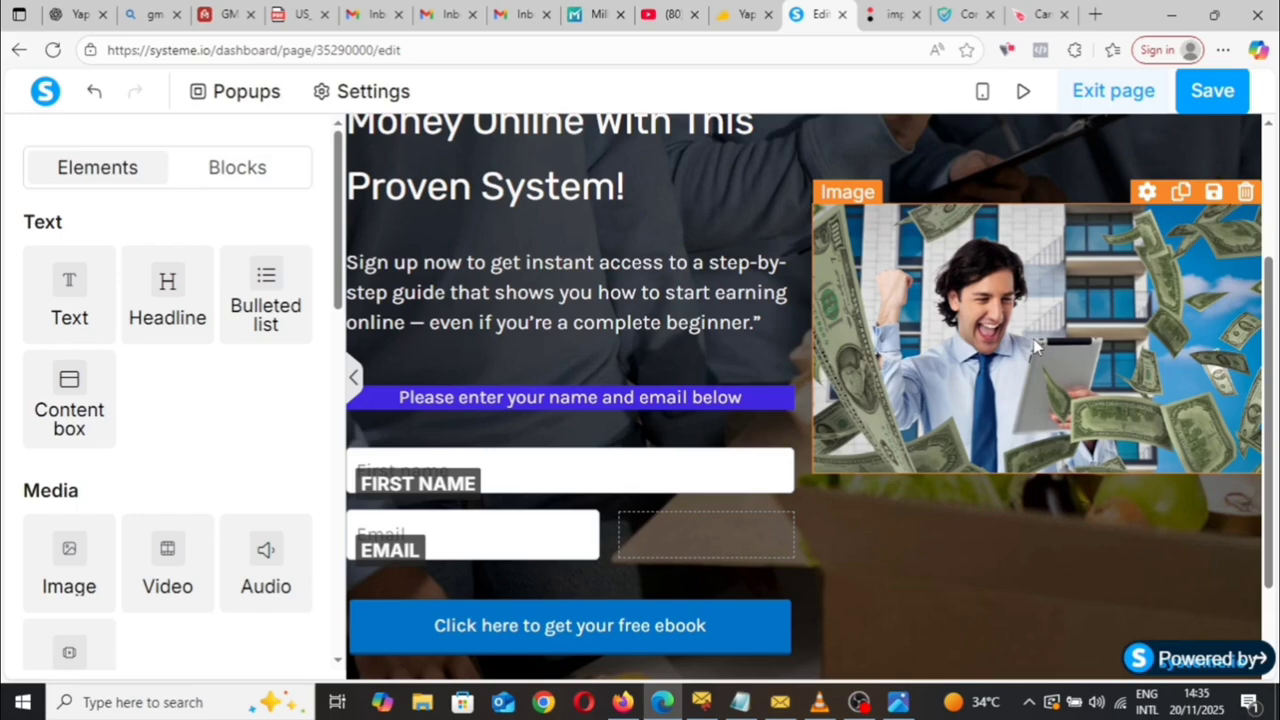
pyautogui.click(1212, 98)
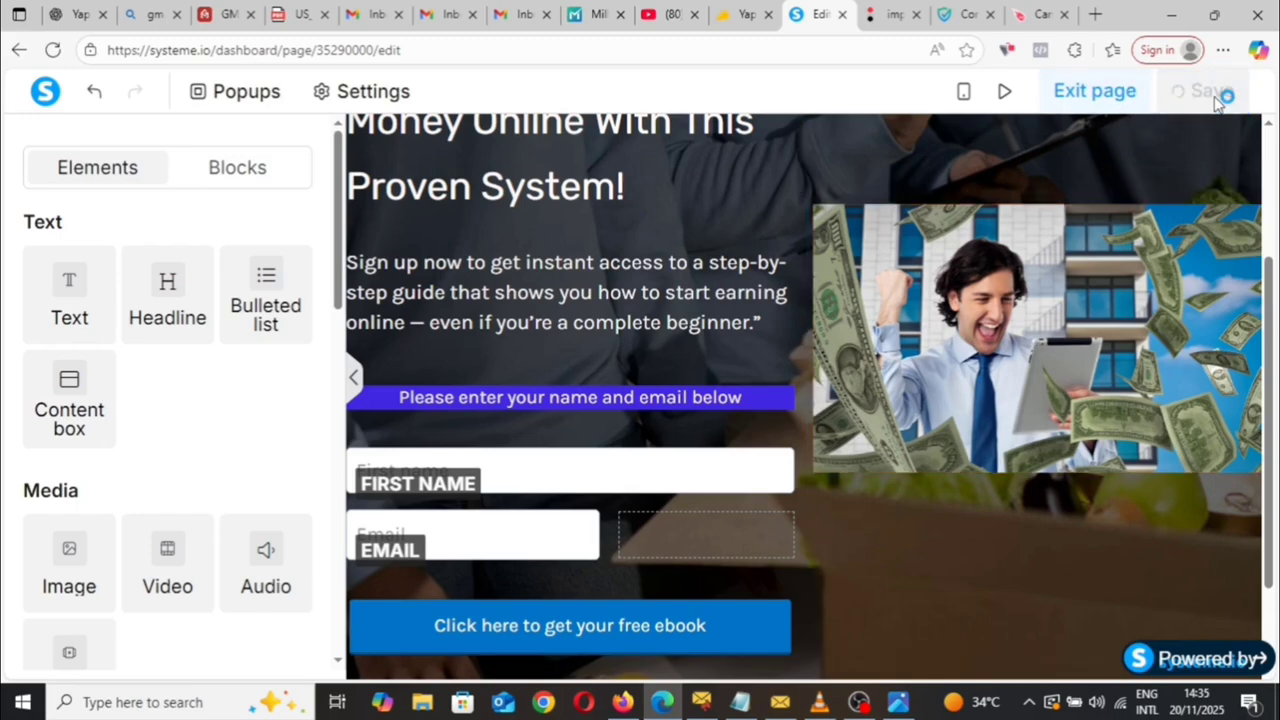
pyautogui.click(1023, 91)
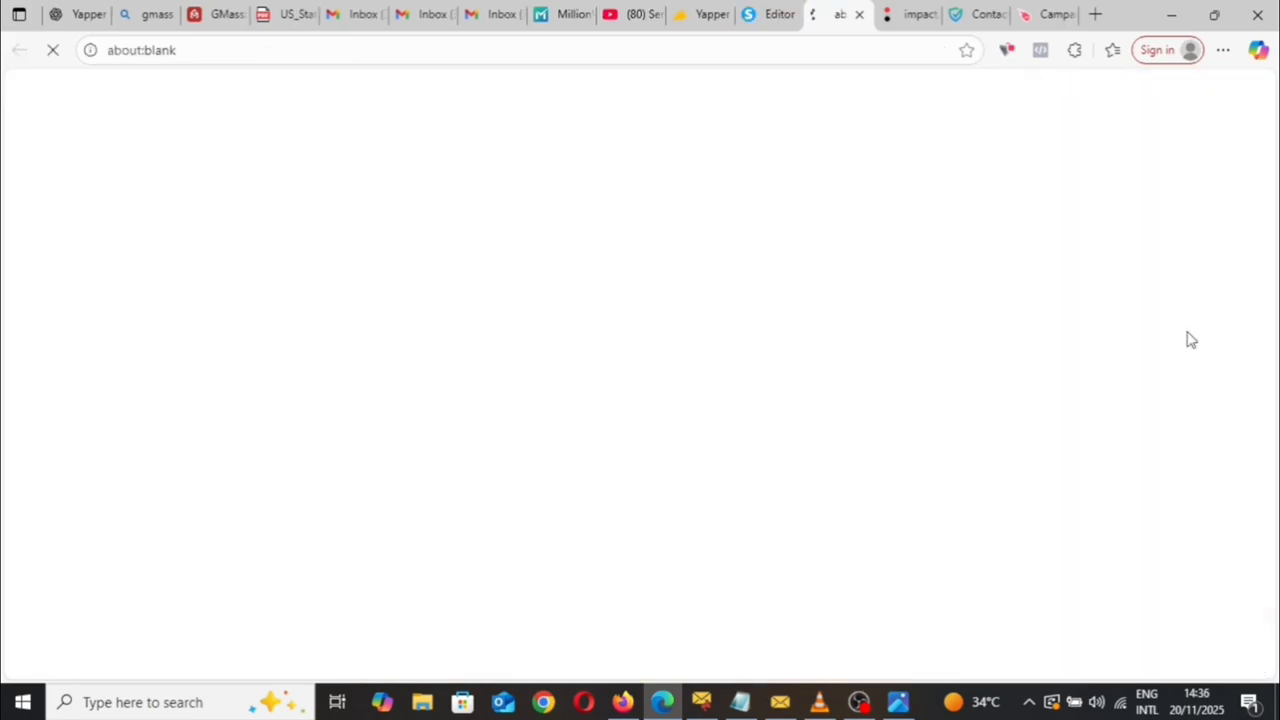
pyautogui.scroll(-2, 640, 400)
pyautogui.scroll(2, 640, 400)
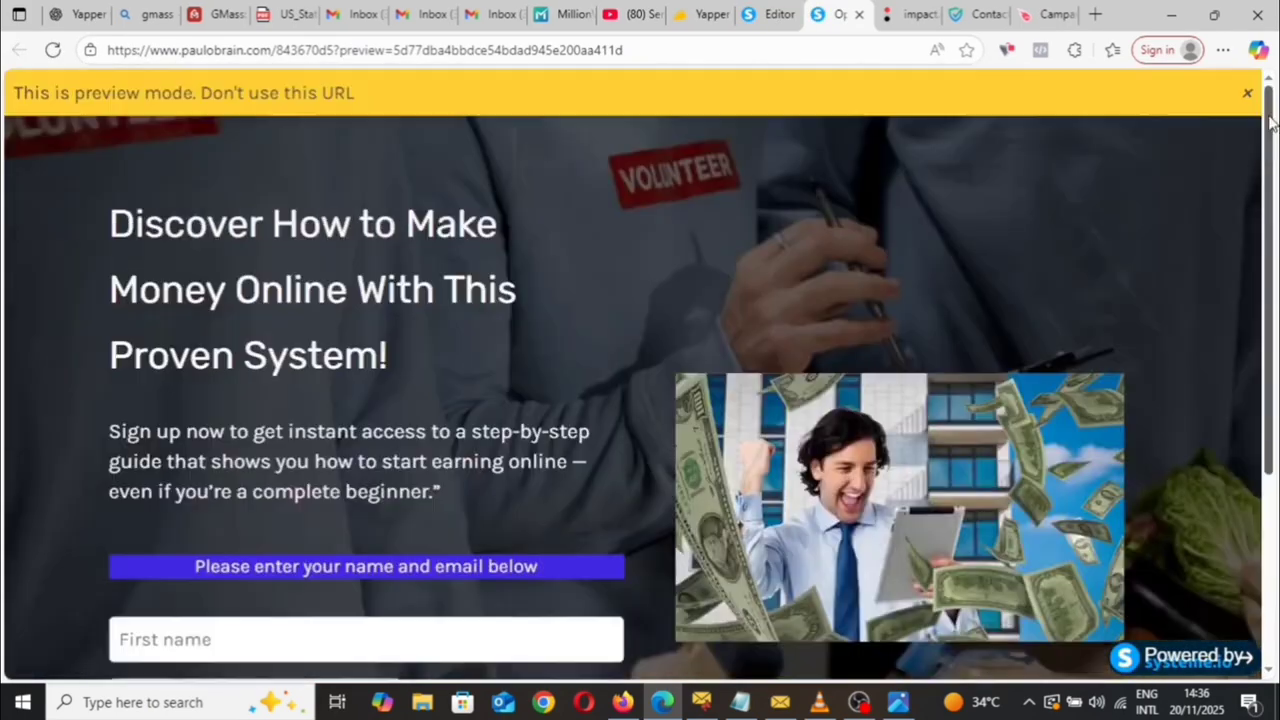
# Return to the page editor and increase the font size of the ebook button's text.
pyautogui.click(768, 14)
pyautogui.press('Escape')
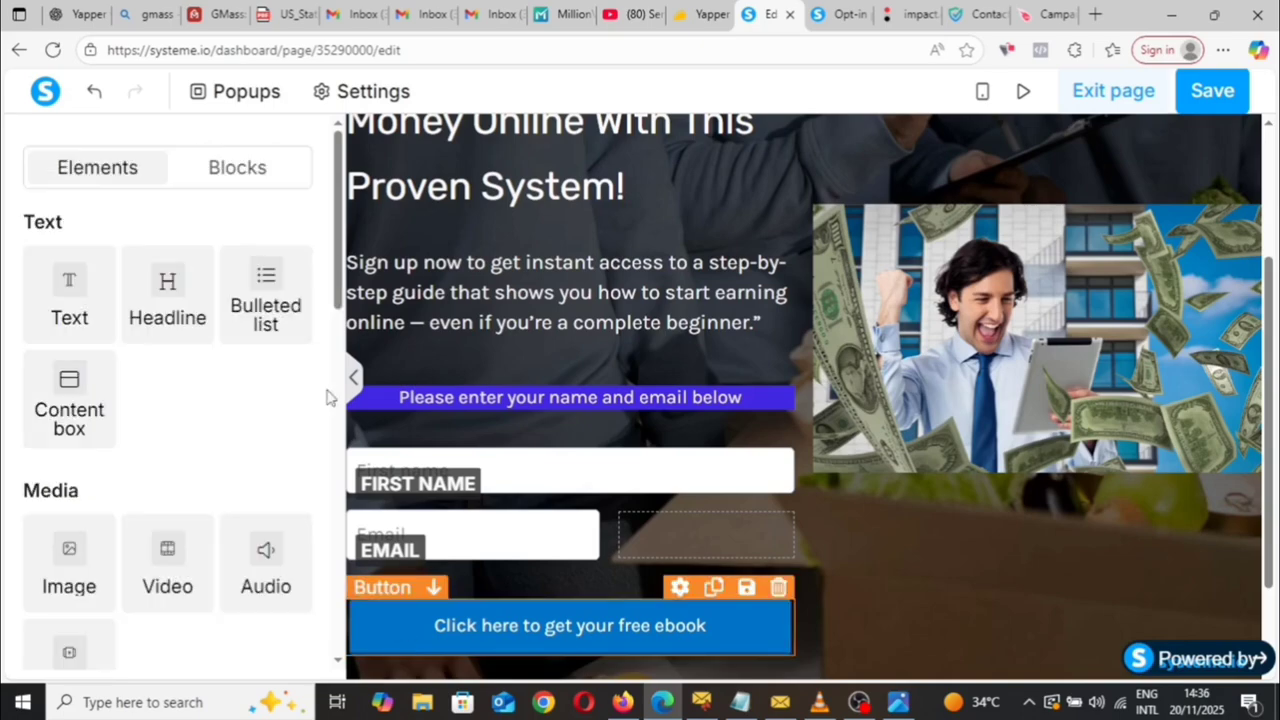
pyautogui.moveTo(338, 258); pyautogui.dragTo(312, 567)
pyautogui.scroll(-1, 309, 640)
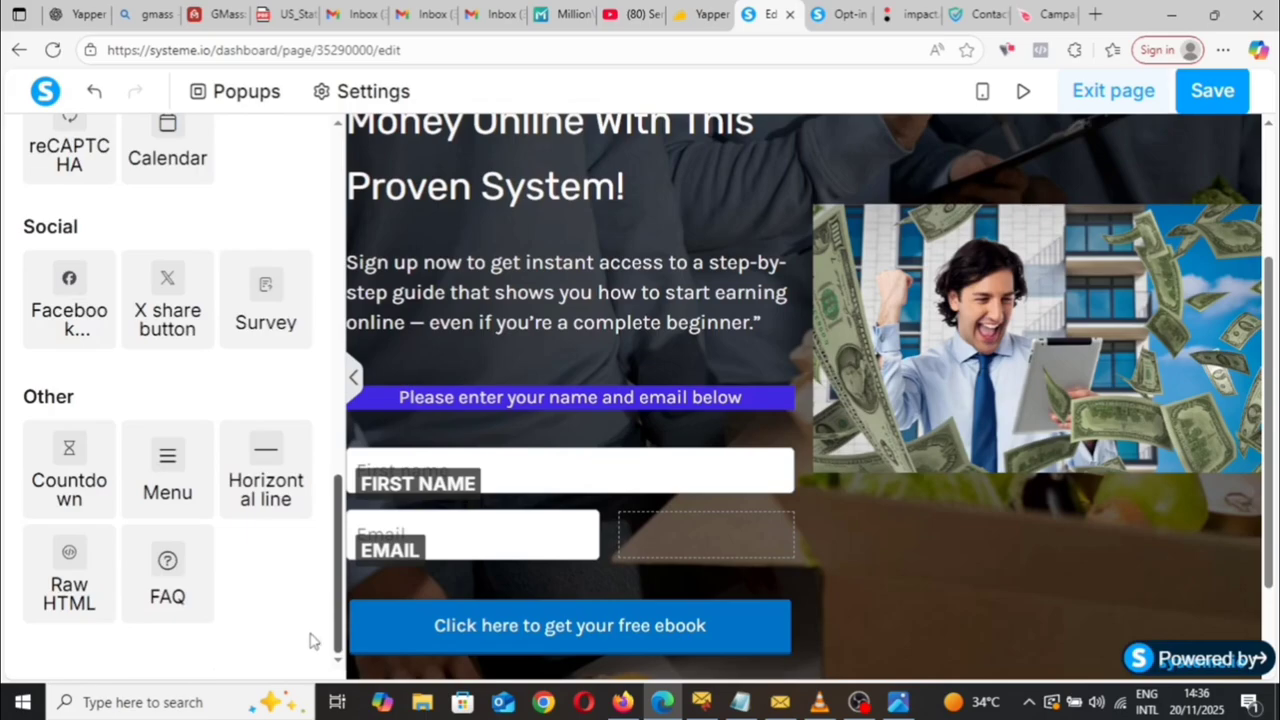
pyautogui.scroll(6, 315, 650)
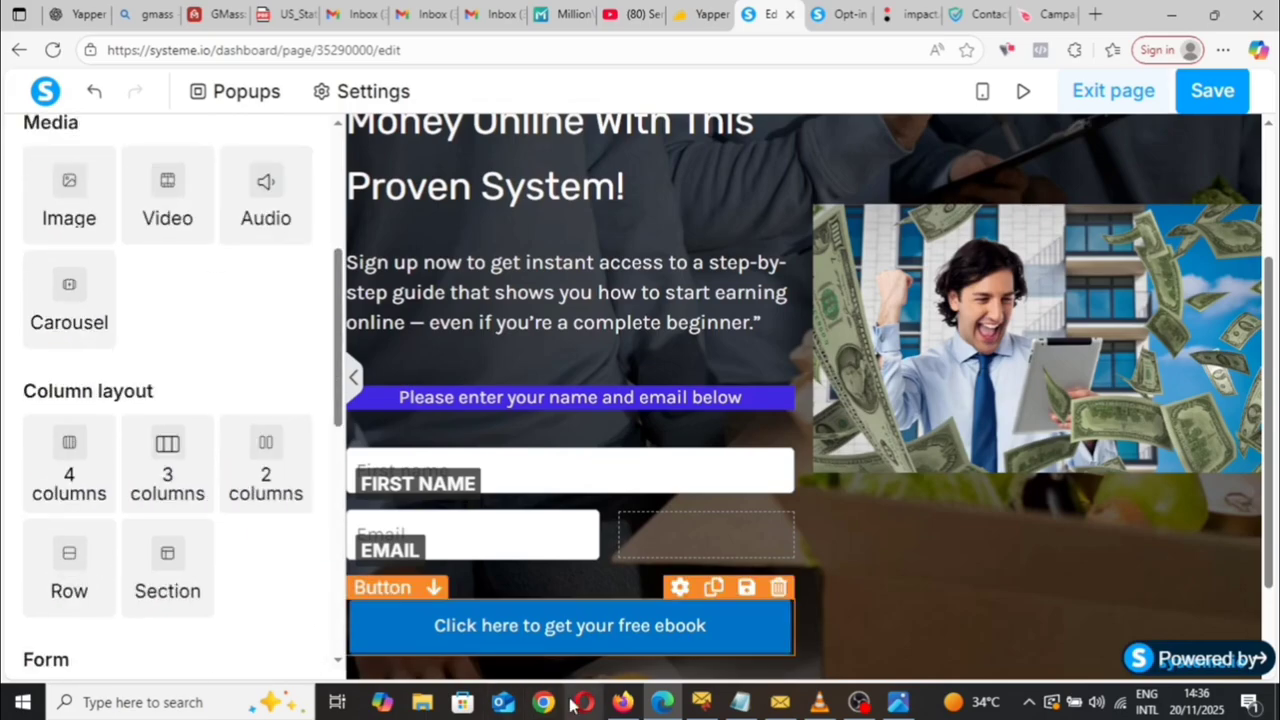
pyautogui.click(532, 641)
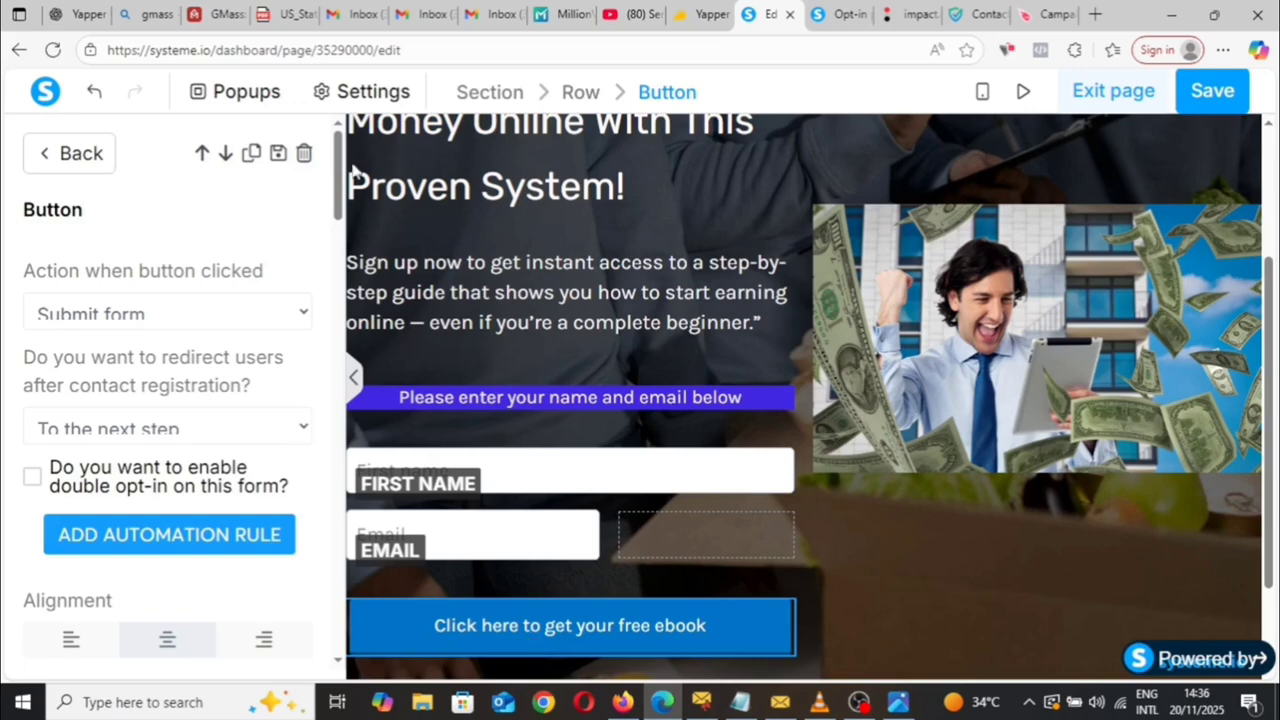
pyautogui.scroll(-6, 238, 362)
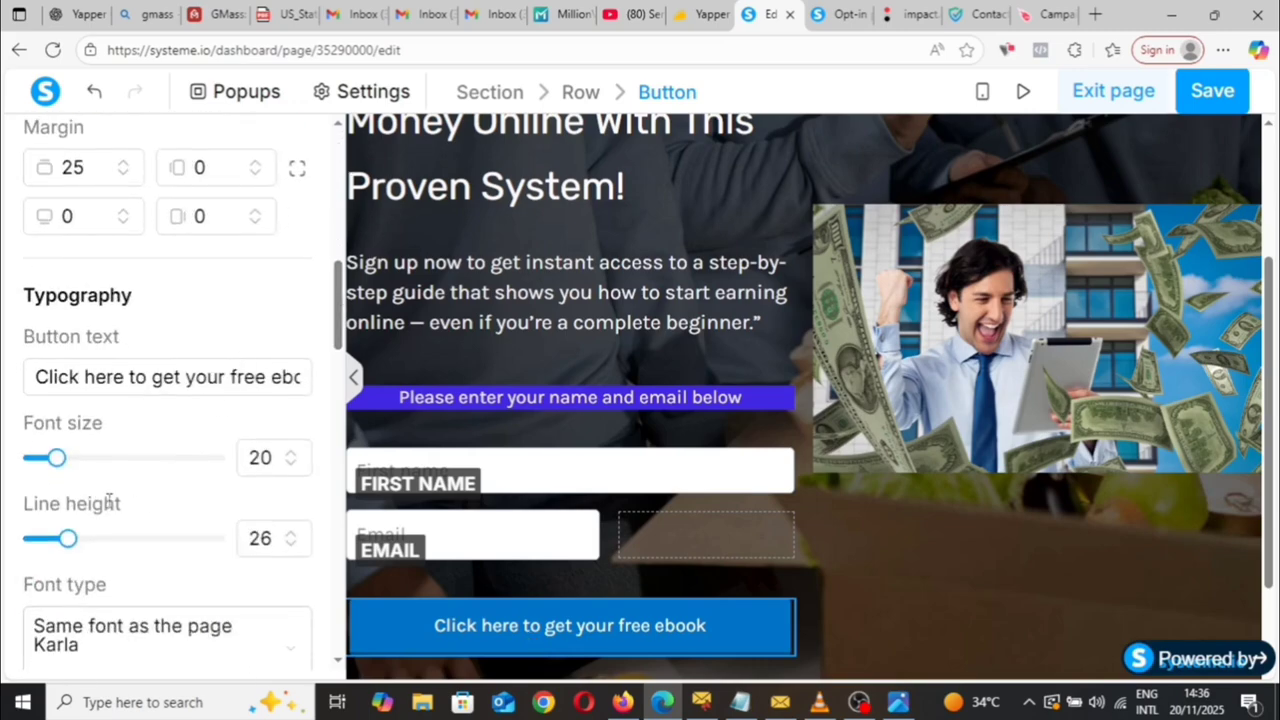
pyautogui.moveTo(60, 460)
pyautogui.mouseDown()
pyautogui.moveTo(86, 461)
pyautogui.moveTo(68, 462)
pyautogui.mouseUp()
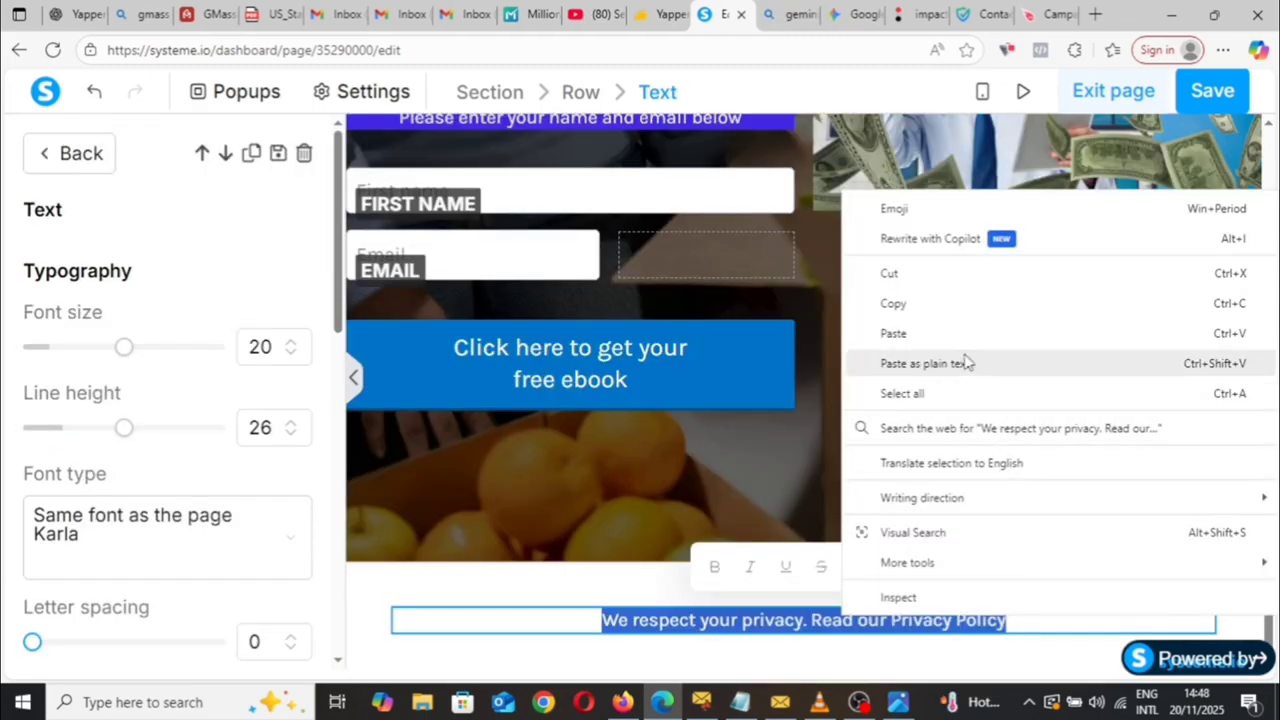
# Replace the selected privacy sentence in the footer with the copied text "Privacy Policy | Terms & Conditions".
pyautogui.click(940, 338)
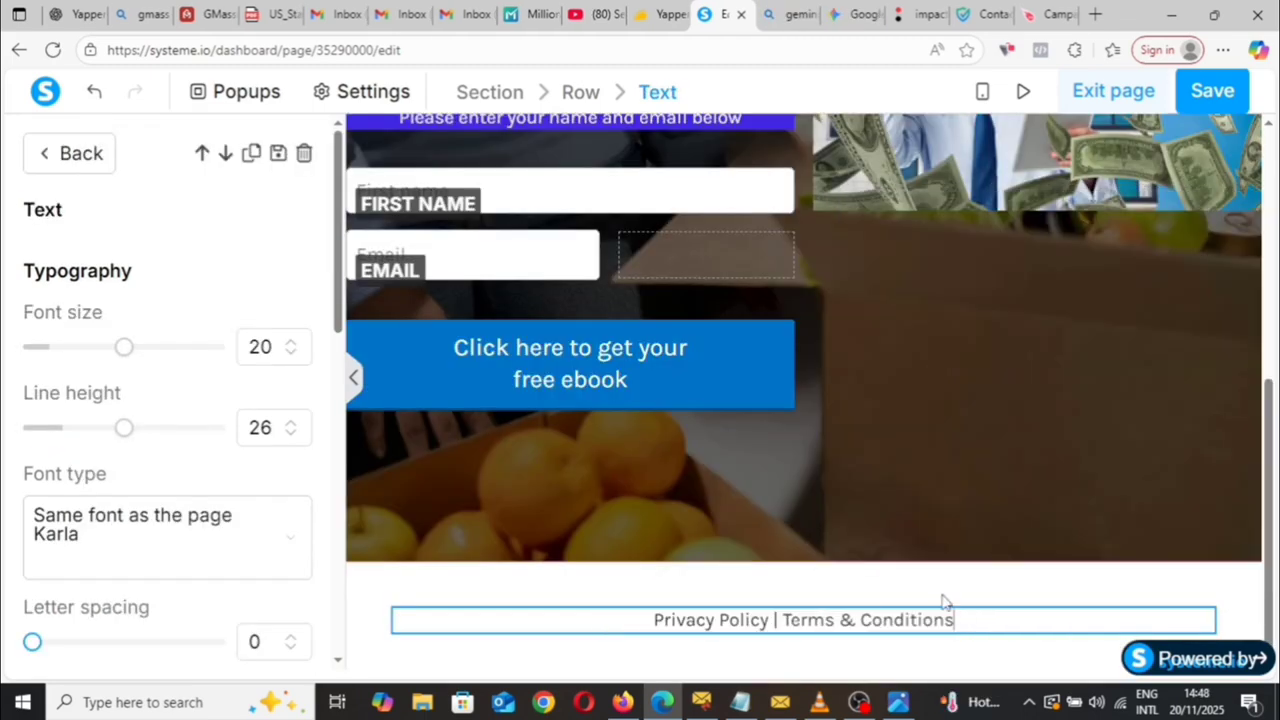
# Add a button between the email field and the policy text in the mobile layout, and save the page.
pyautogui.moveTo(958, 621); pyautogui.dragTo(648, 624)
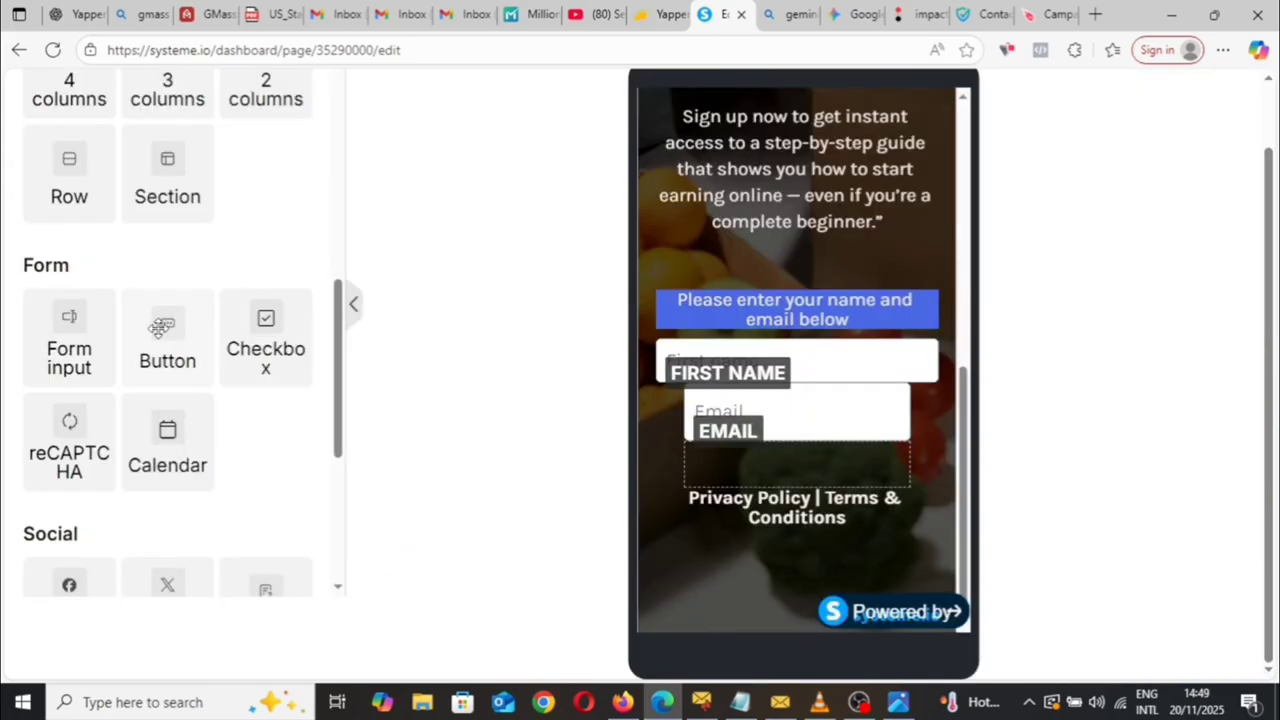
pyautogui.moveTo(162, 328); pyautogui.dragTo(793, 425)
pyautogui.moveTo(800, 420); pyautogui.dragTo(806, 432)
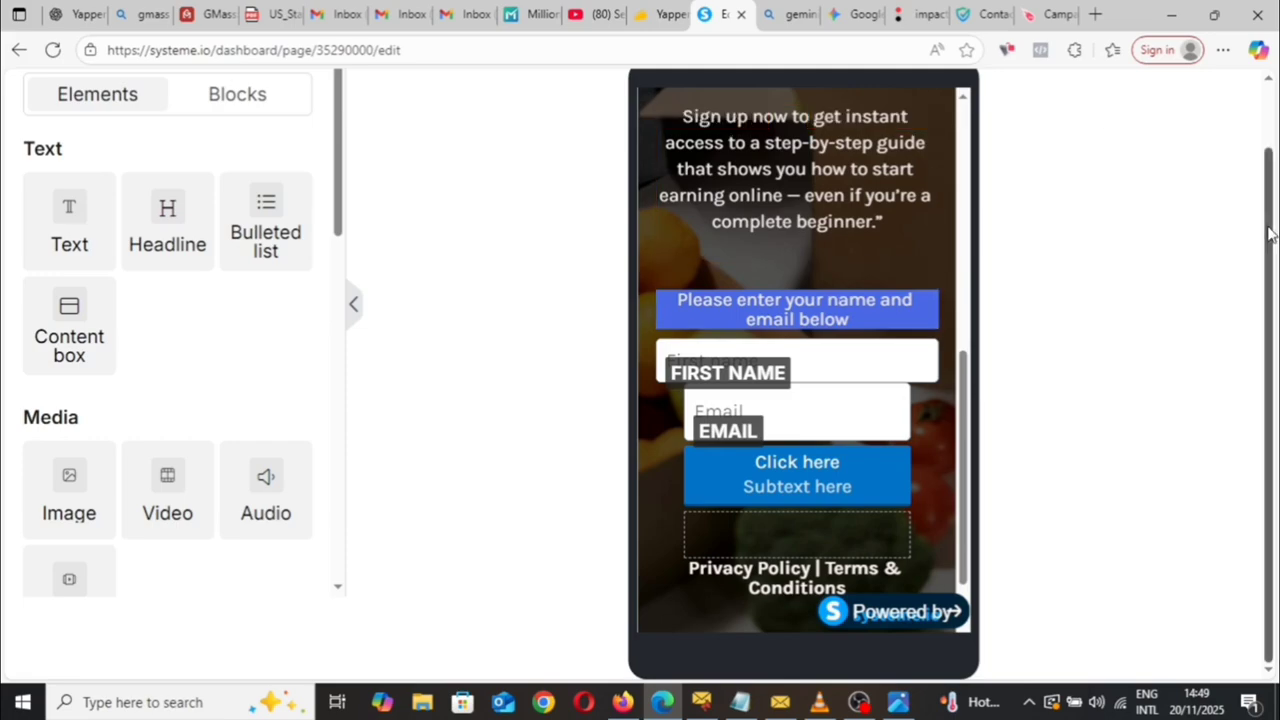
pyautogui.scroll(2, 1268, 233)
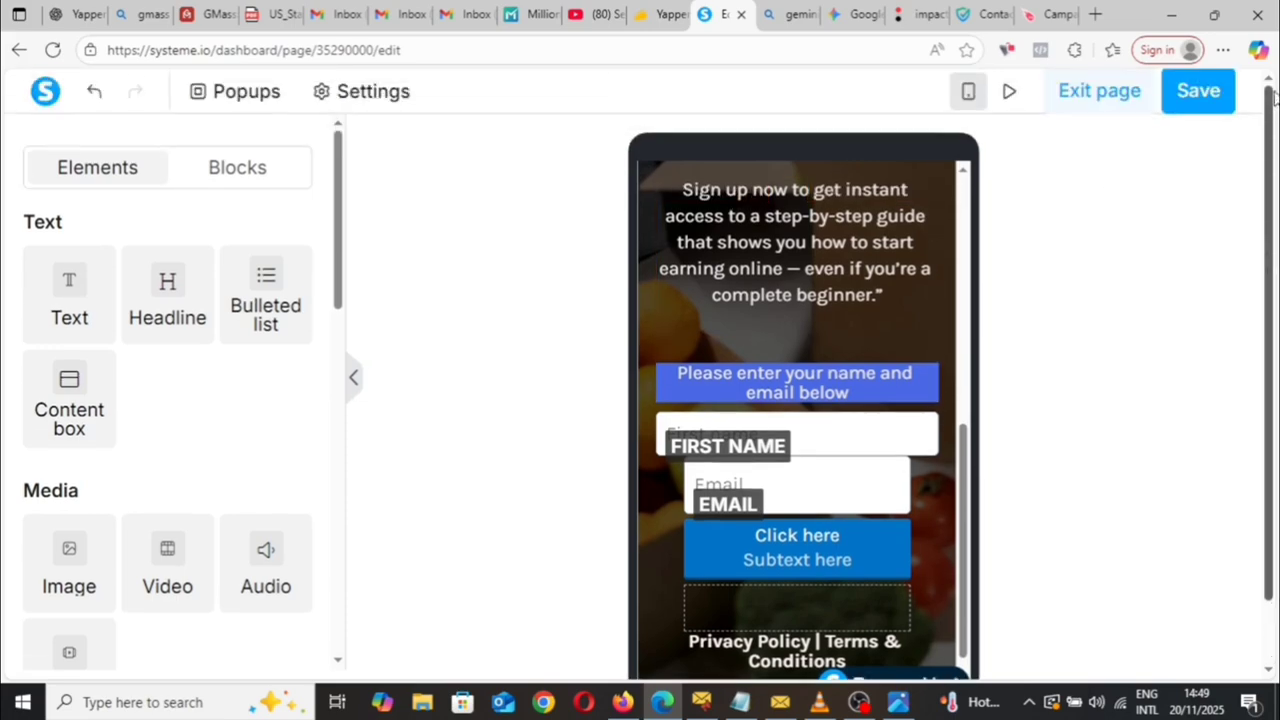
pyautogui.click(1196, 93)
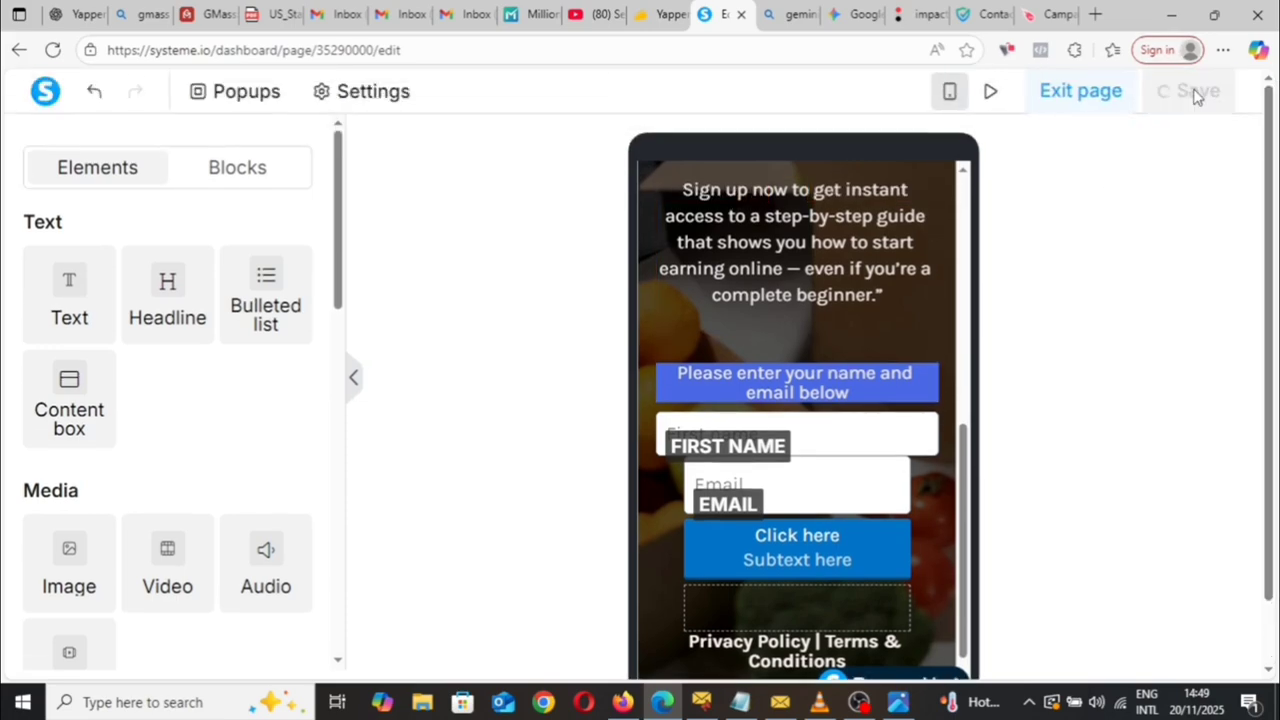
pyautogui.click(953, 92)
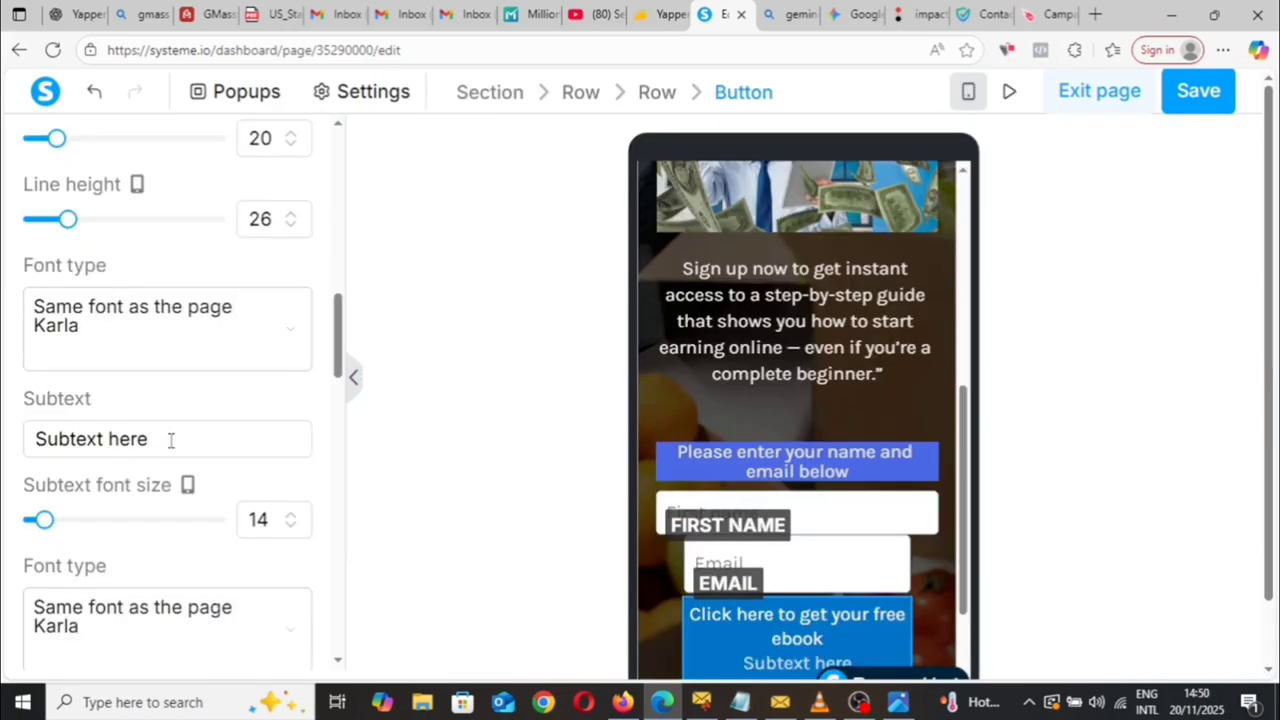
# Remove the placeholder subtext "Subtext here" from the mobile ebook button.
pyautogui.press('BackSpace')
pyautogui.press('BackSpace')
pyautogui.press('BackSpace')
pyautogui.press('BackSpace')
pyautogui.press('BackSpace')
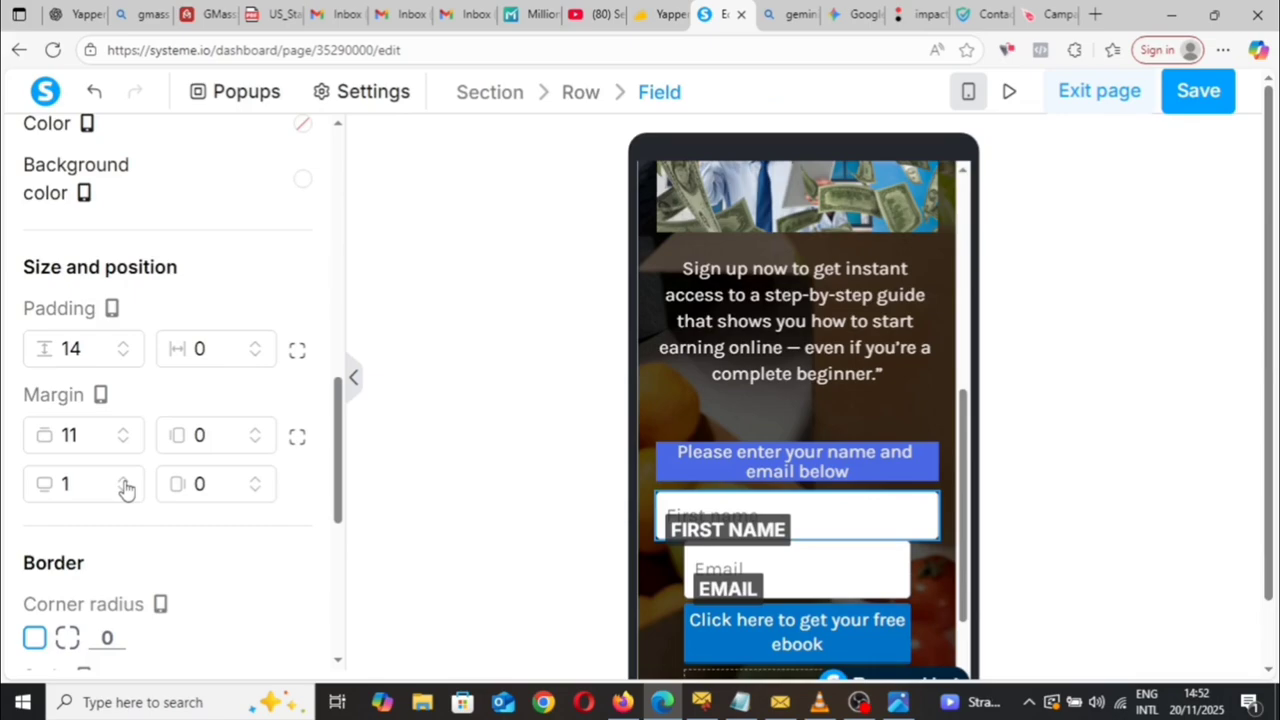
# Set the First name field's bottom margin to 17 in the mobile layout.
pyautogui.click(123, 480)
pyautogui.click(123, 480)
pyautogui.click(123, 480)
pyautogui.click(123, 480)
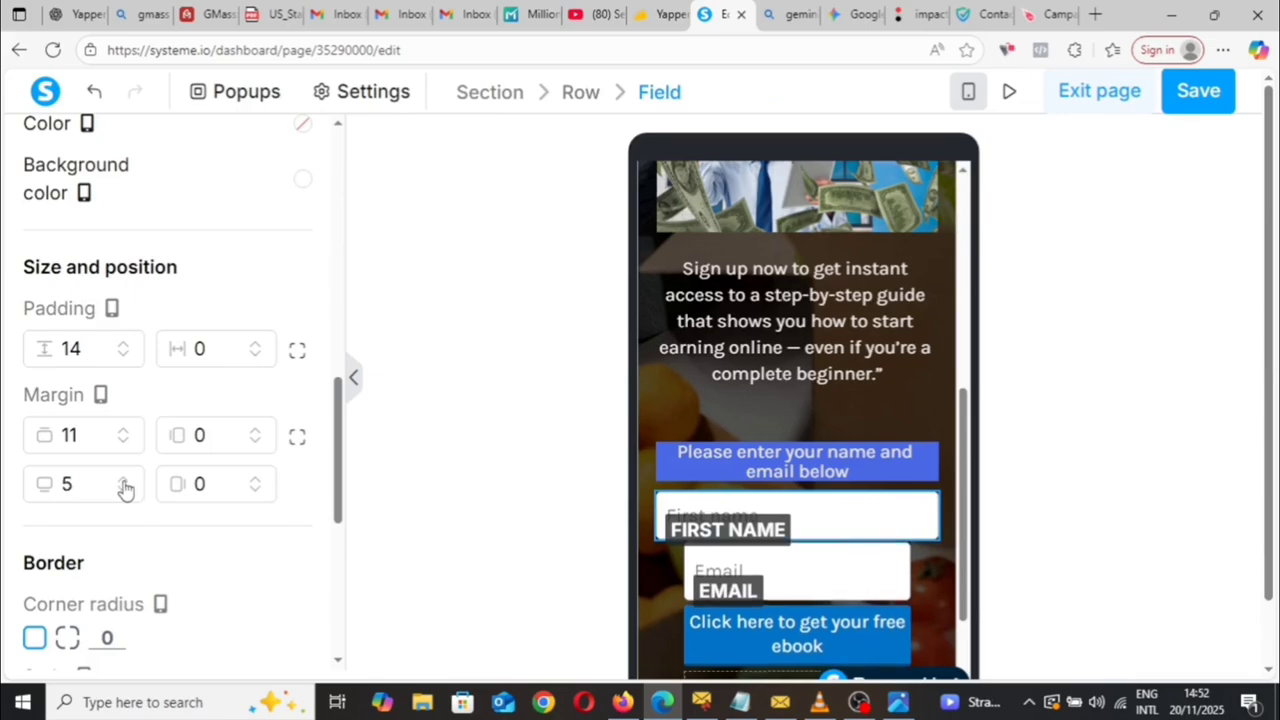
pyautogui.click(123, 480)
pyautogui.click(123, 480)
pyautogui.click(123, 480)
pyautogui.click(123, 480)
pyautogui.click(123, 480)
pyautogui.click(123, 480)
pyautogui.click(123, 480)
pyautogui.click(123, 480)
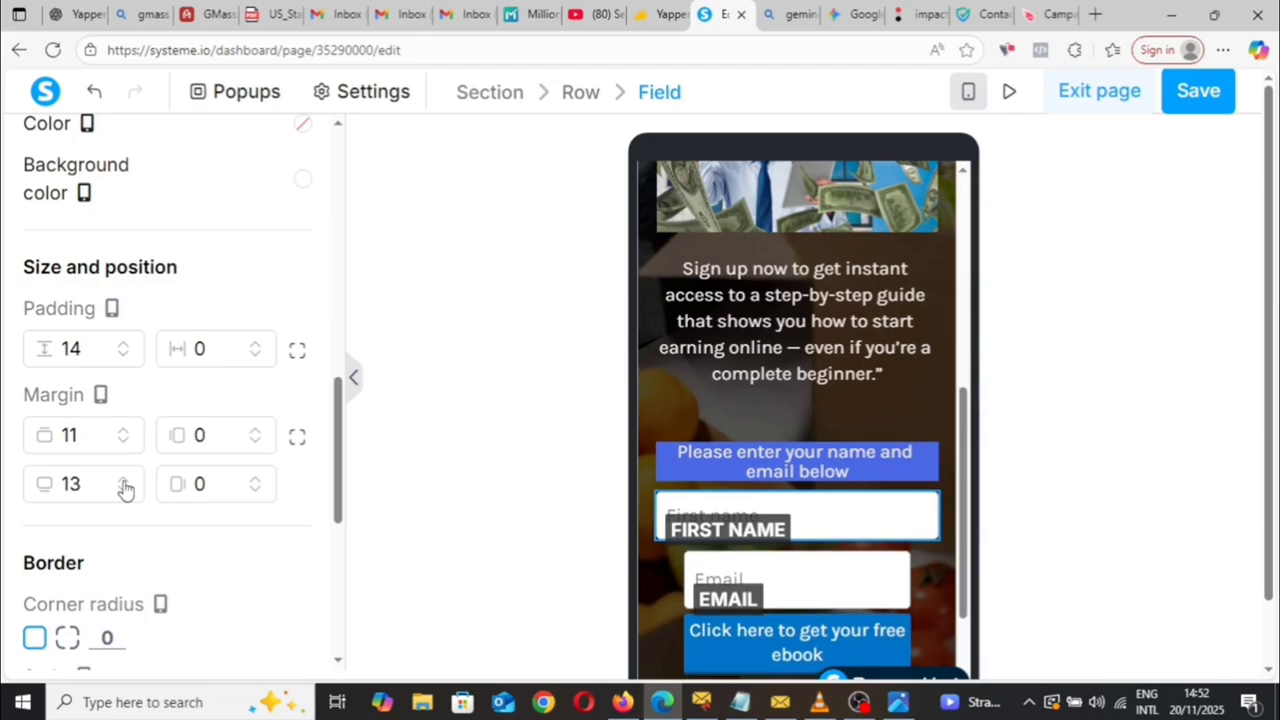
pyautogui.click(123, 480)
pyautogui.click(123, 480)
pyautogui.click(123, 480)
pyautogui.click(123, 480)
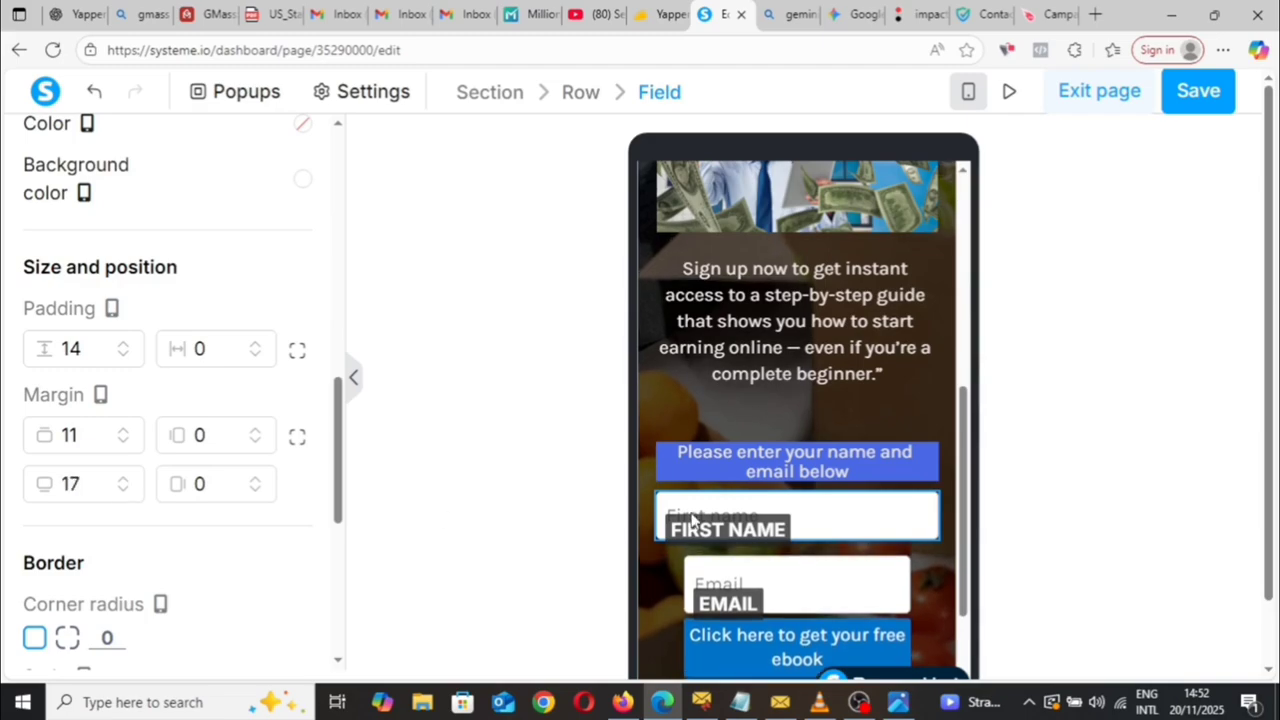
pyautogui.click(791, 470)
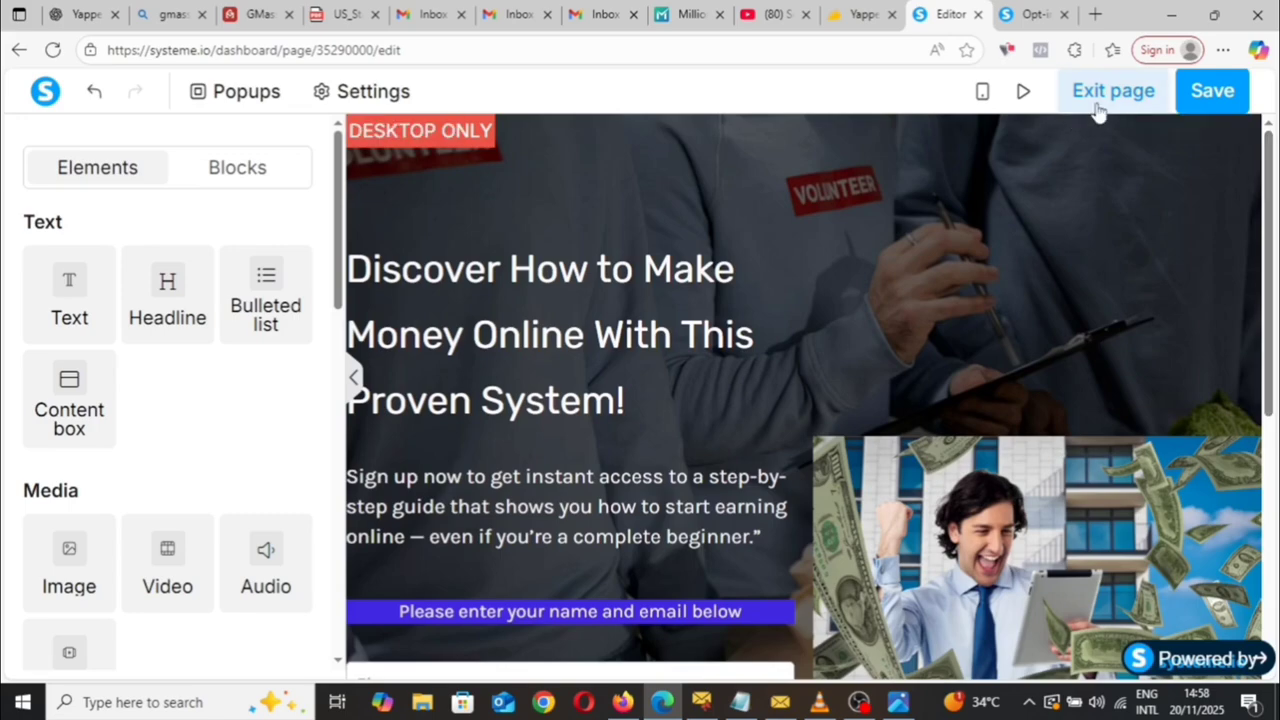
# Exit the page editor and start a new automation rule for the Opt-in page step.
pyautogui.click(1098, 96)
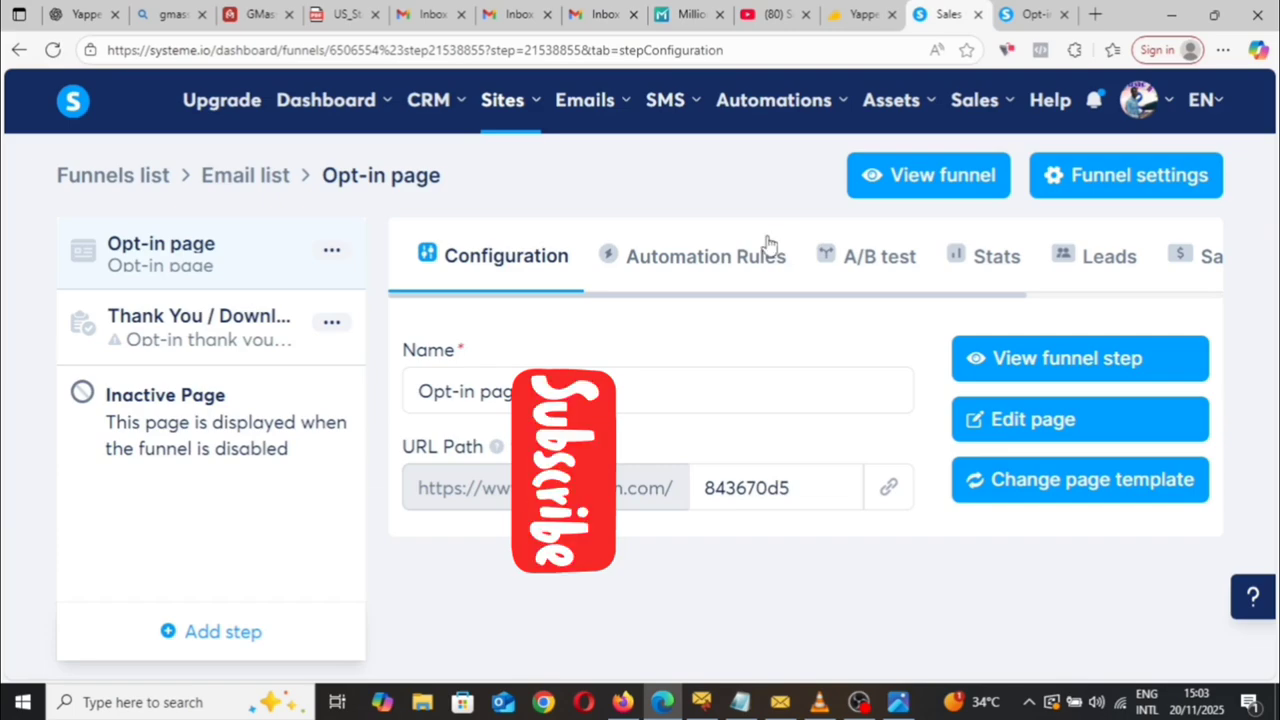
pyautogui.click(720, 268)
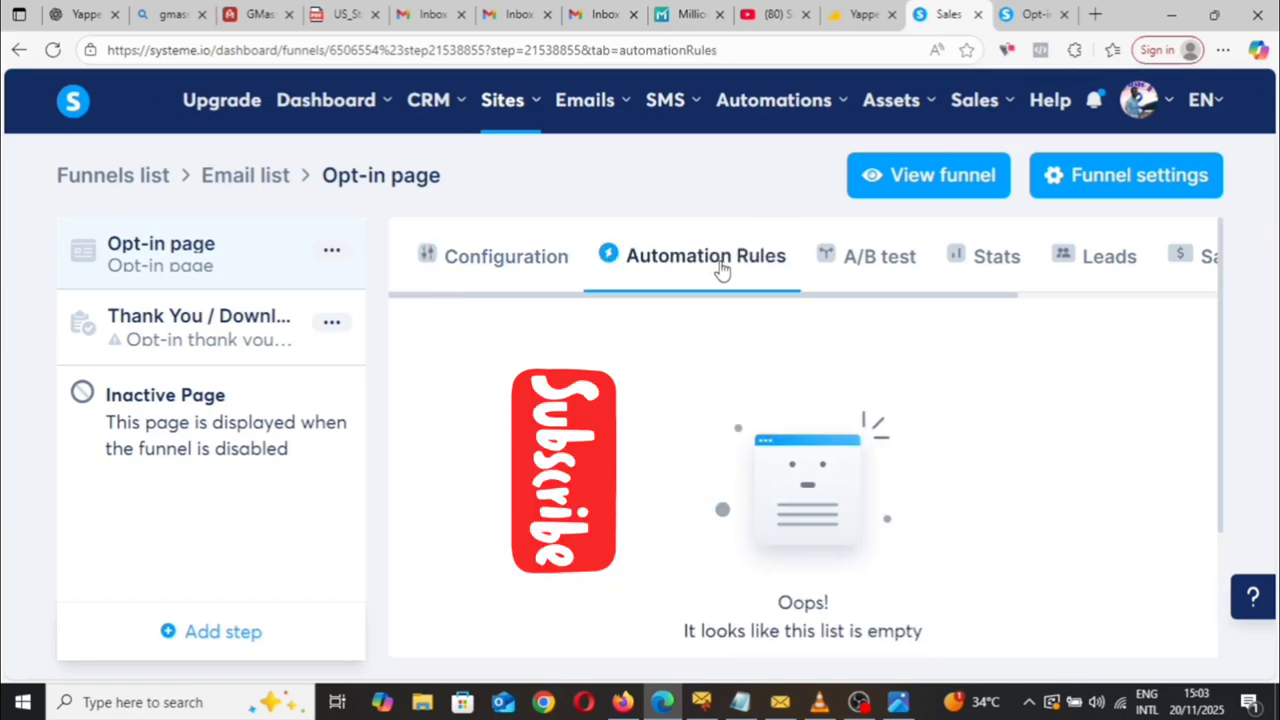
pyautogui.scroll(-3, 1222, 312)
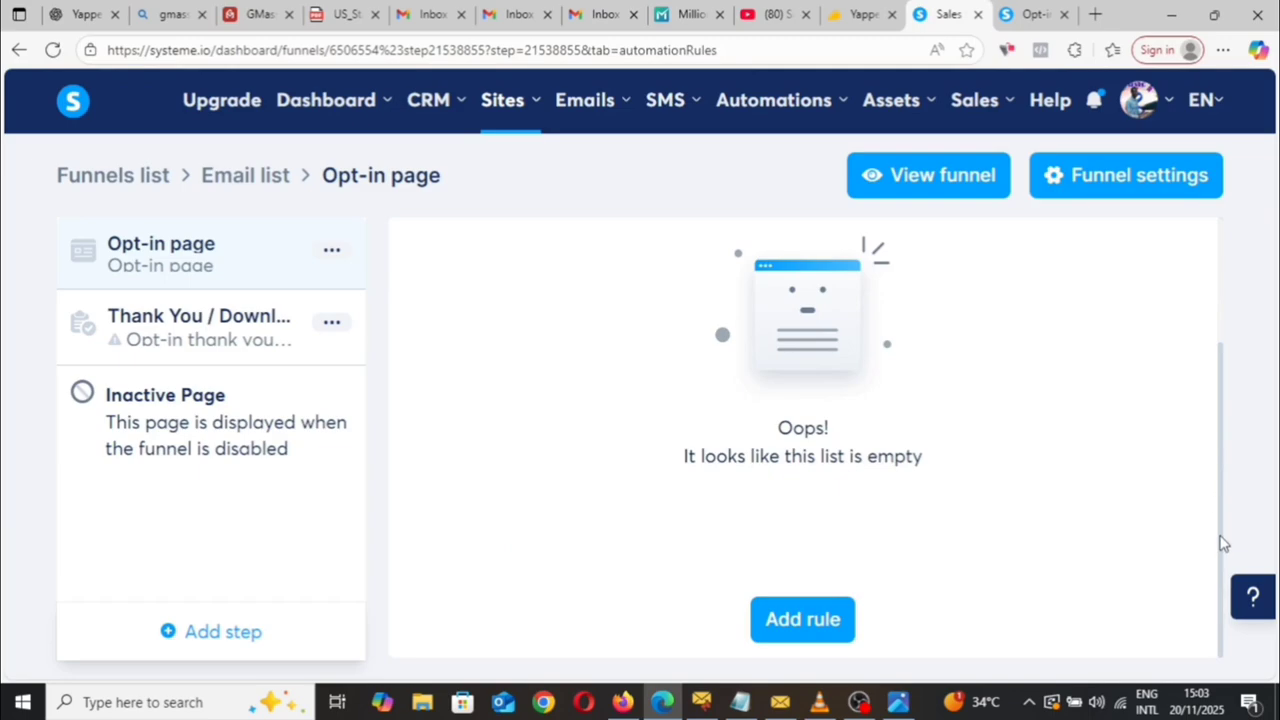
pyautogui.click(802, 619)
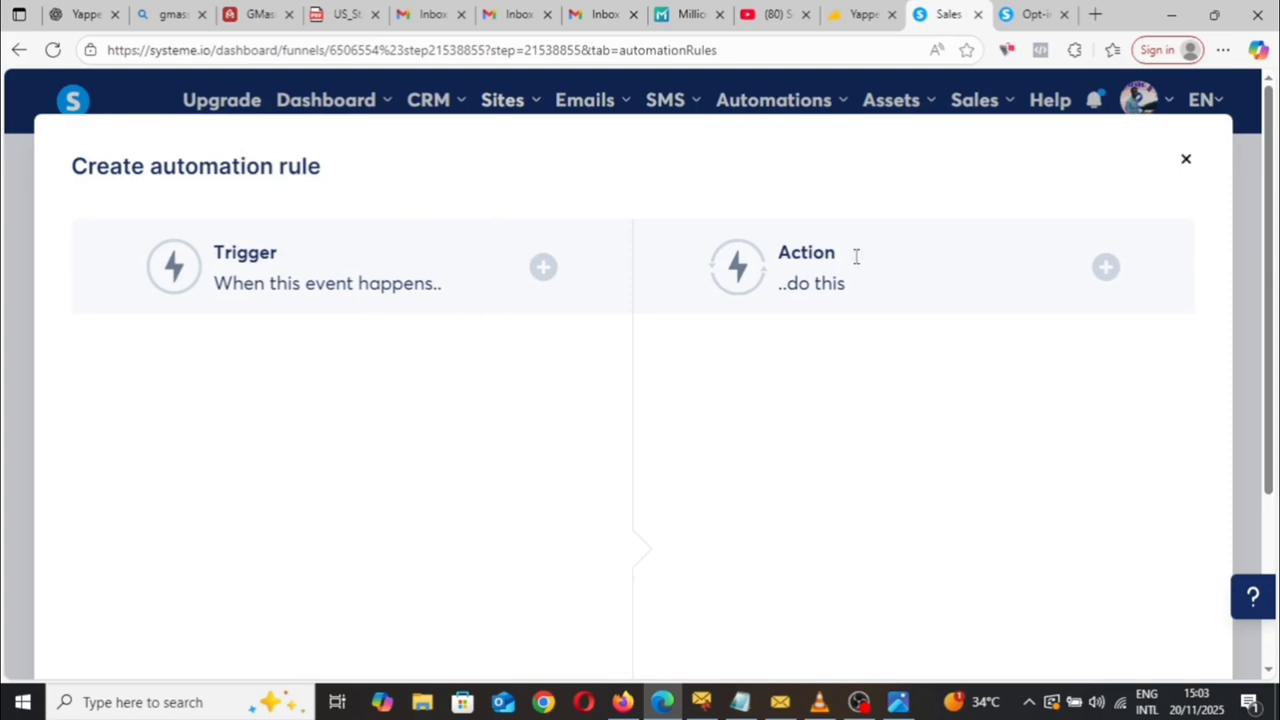
# Try a Subscribe to campaign action, check its campaign choices, and close the automation rule without saving.
pyautogui.click(1106, 268)
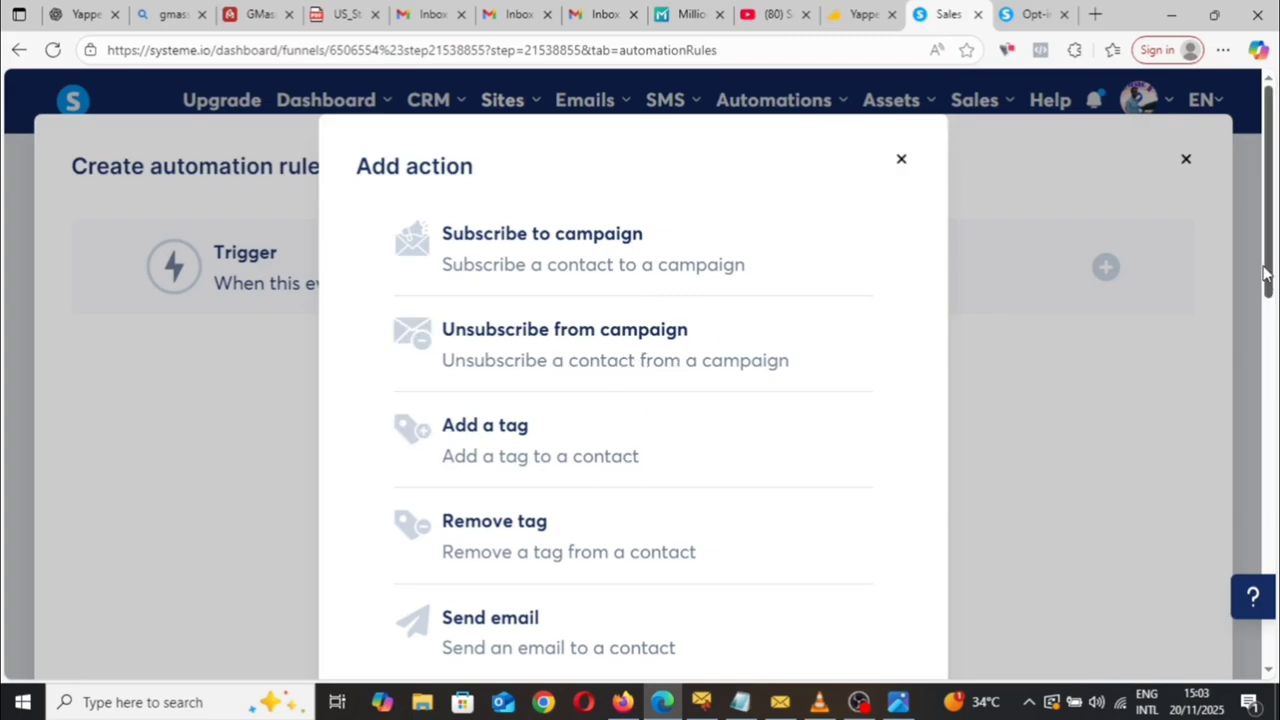
pyautogui.moveTo(1268, 268); pyautogui.dragTo(1260, 388)
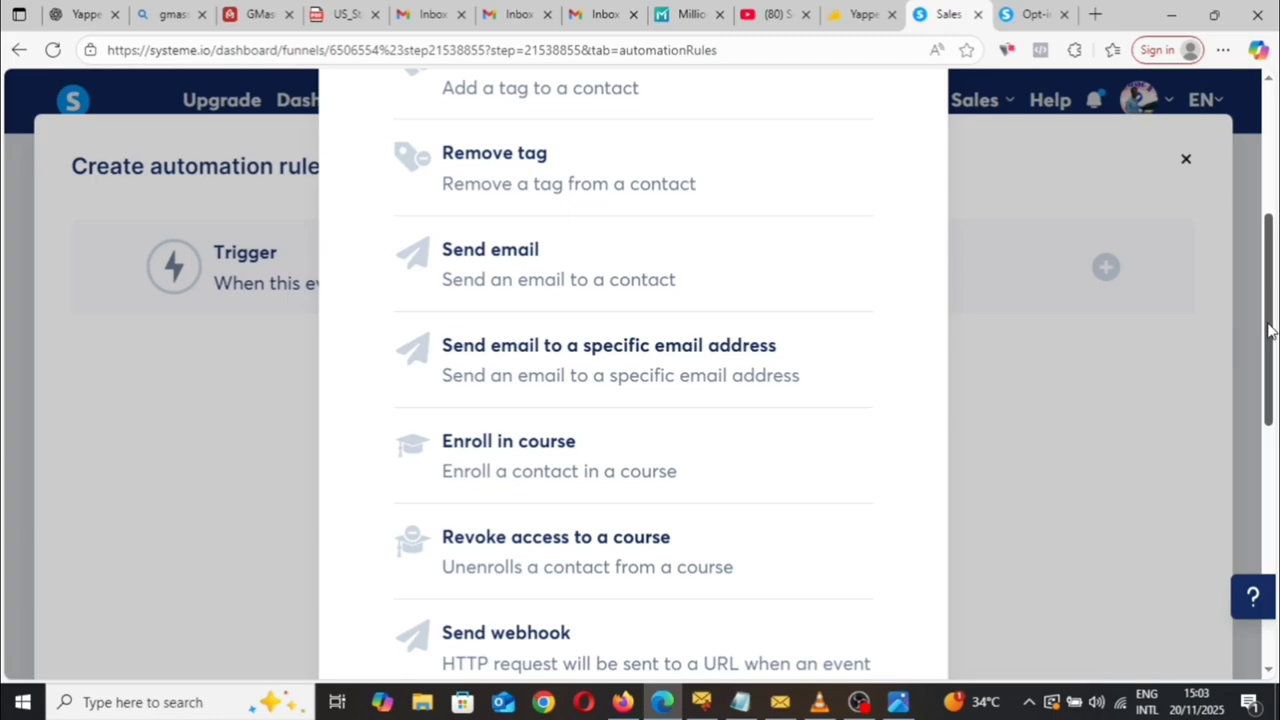
pyautogui.moveTo(1270, 330); pyautogui.dragTo(1273, 185)
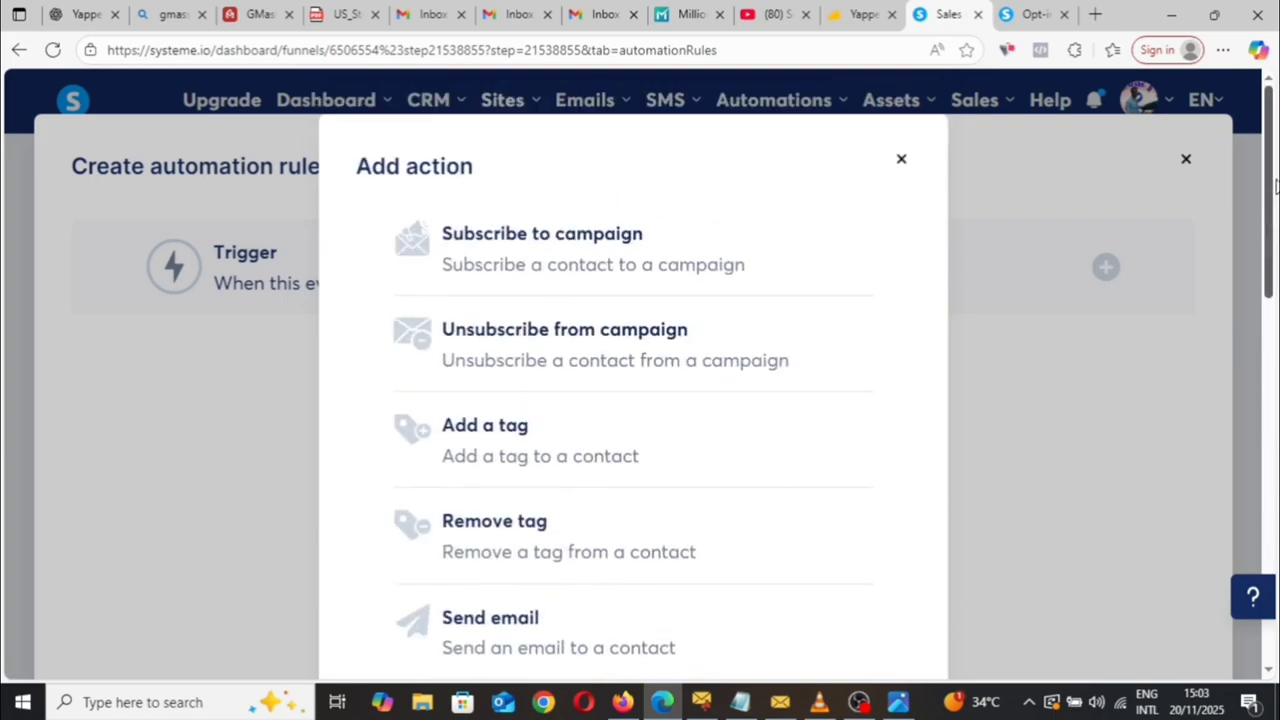
pyautogui.click(557, 266)
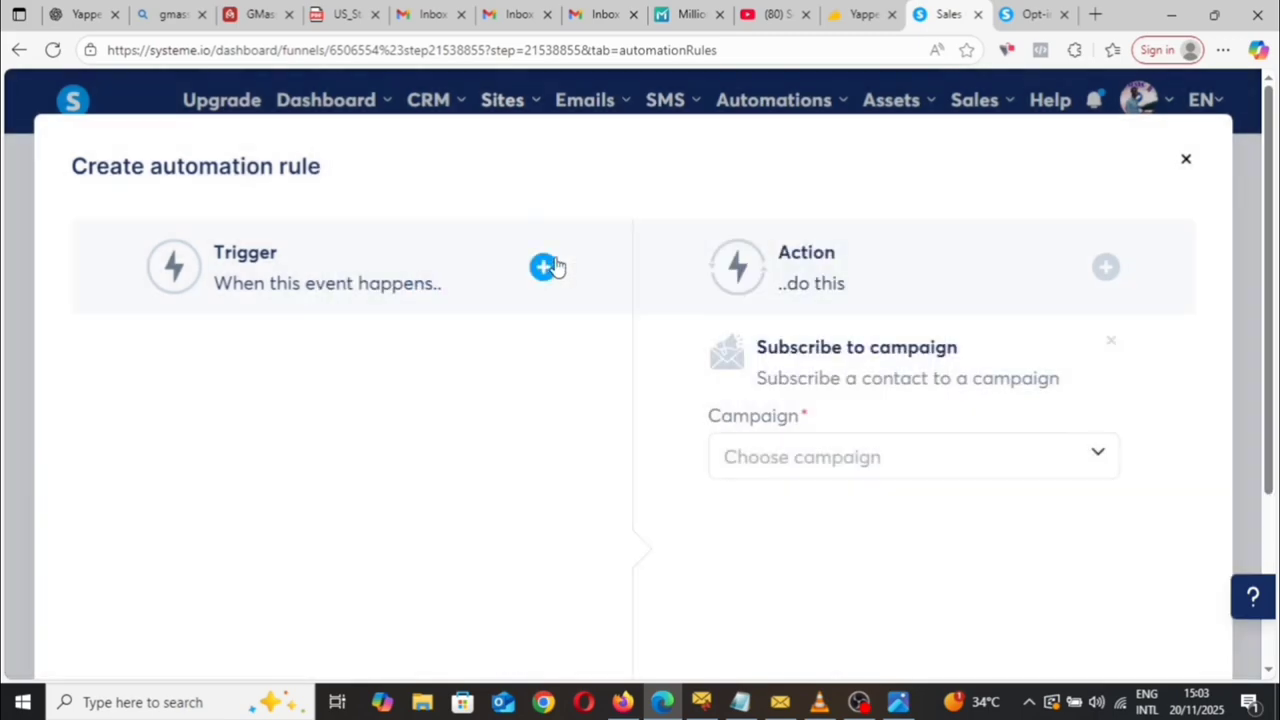
pyautogui.click(1086, 466)
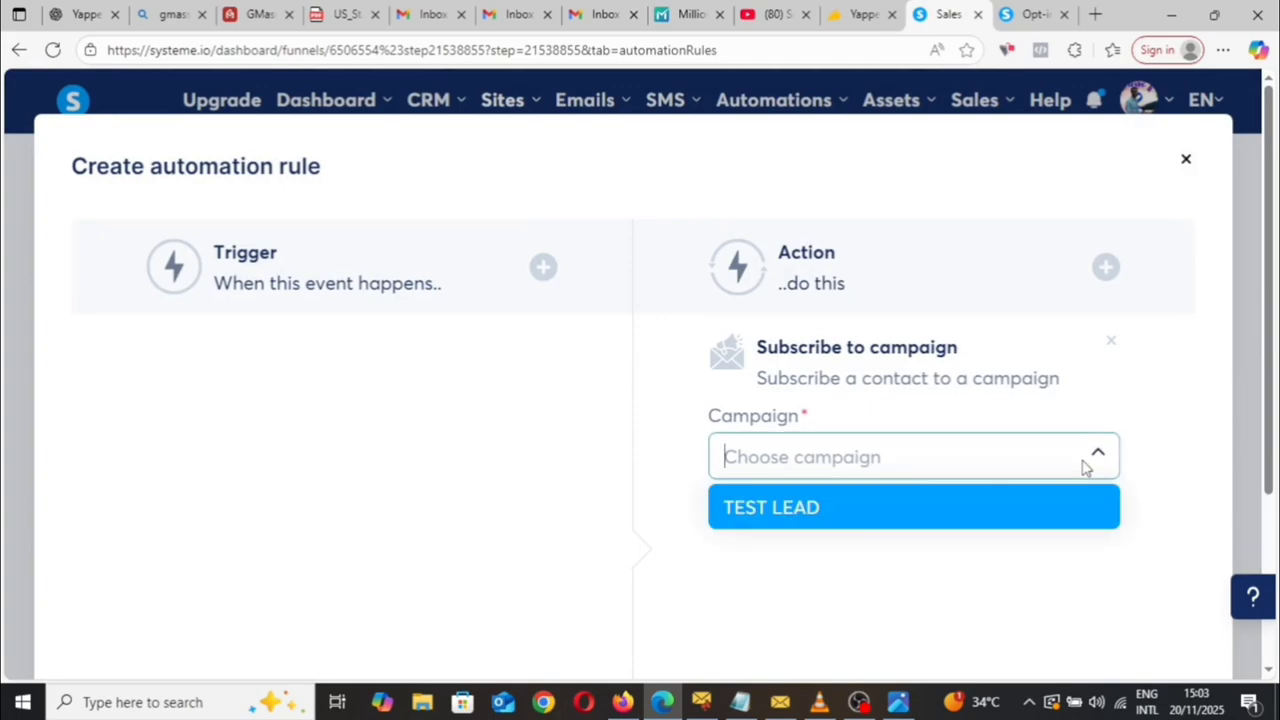
pyautogui.click(1186, 160)
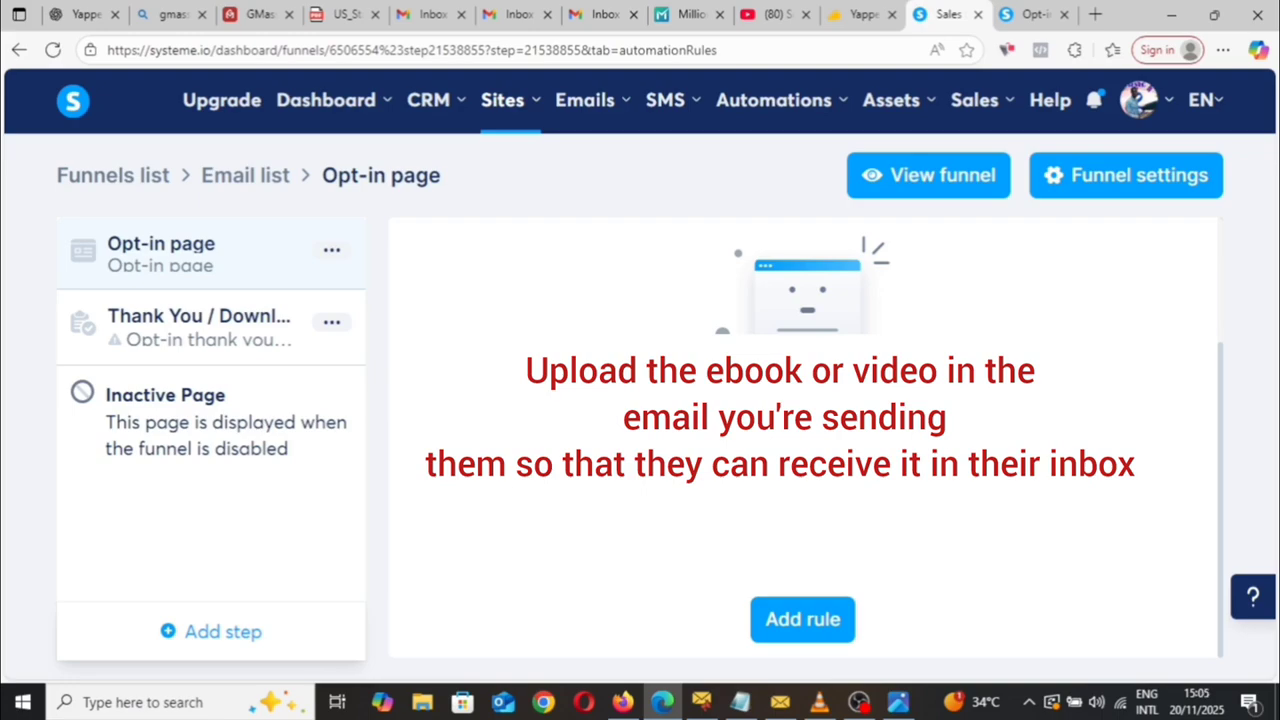
# Apply the "Thanks!" jewelry template to the Thank You / Download Page and open it for editing, declining the previous session's unsaved changes.
pyautogui.click(232, 345)
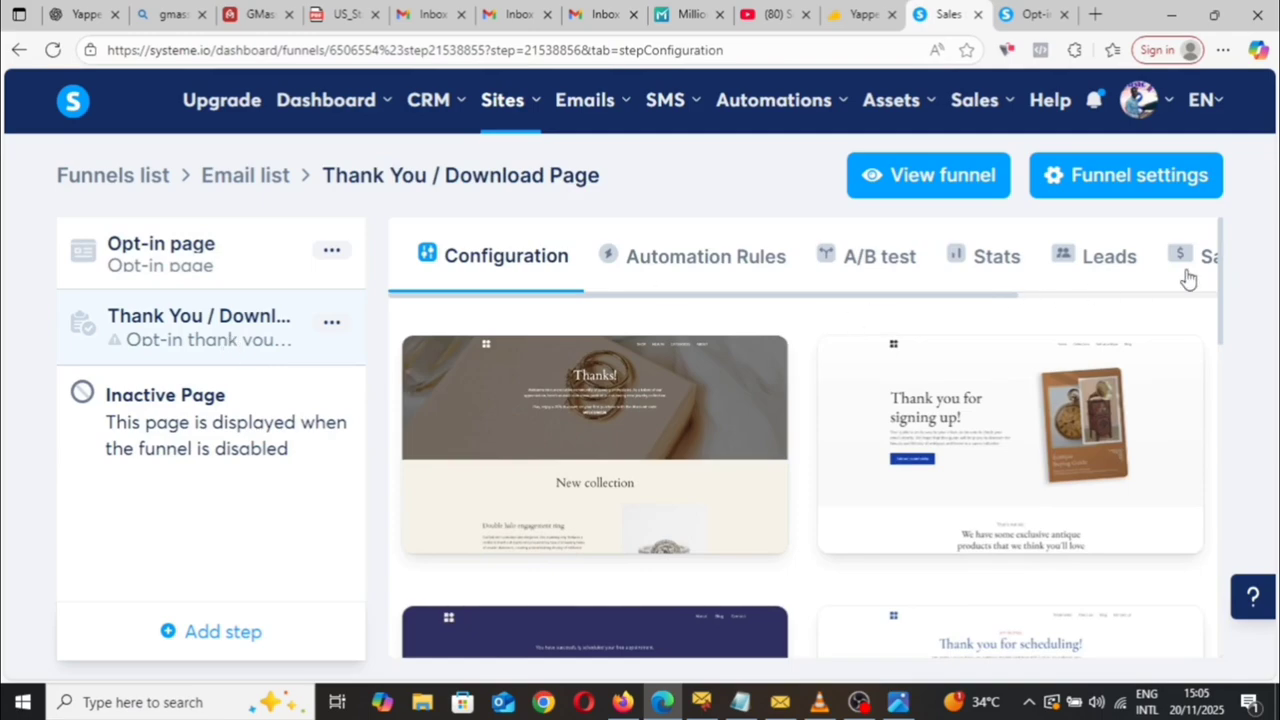
pyautogui.moveTo(691, 457)
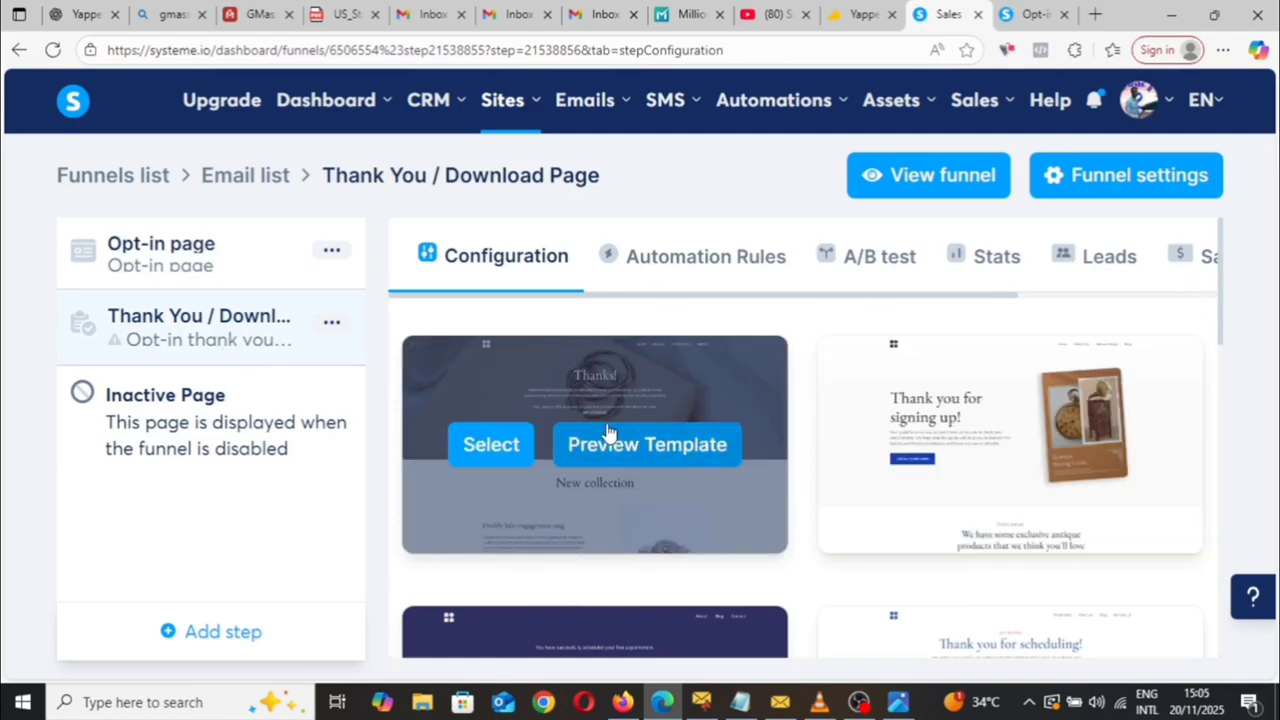
pyautogui.click(490, 447)
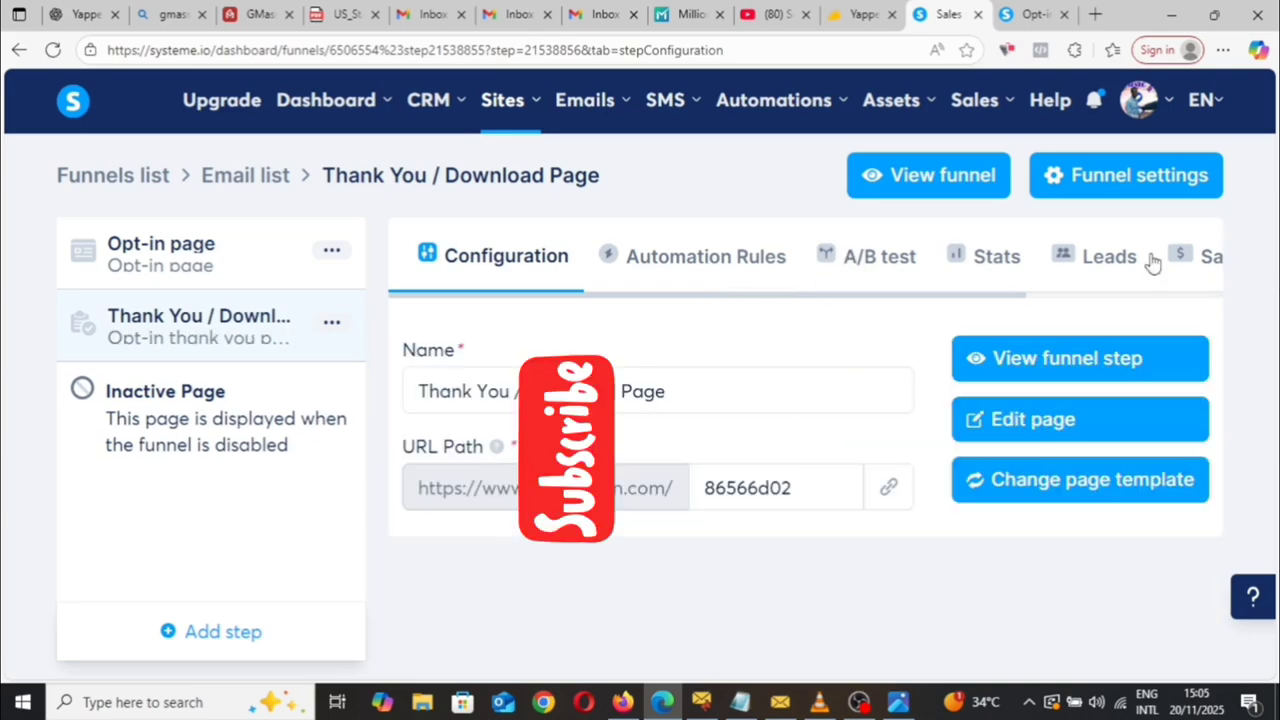
pyautogui.click(1033, 423)
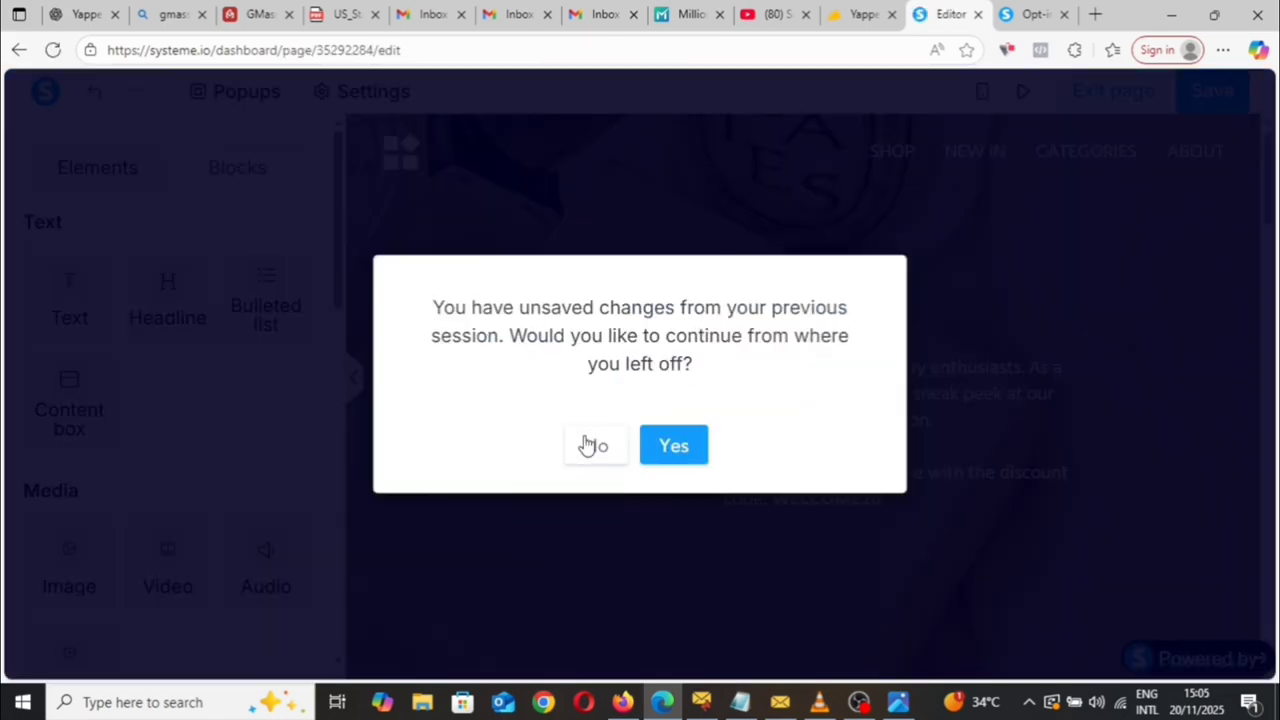
pyautogui.click(586, 446)
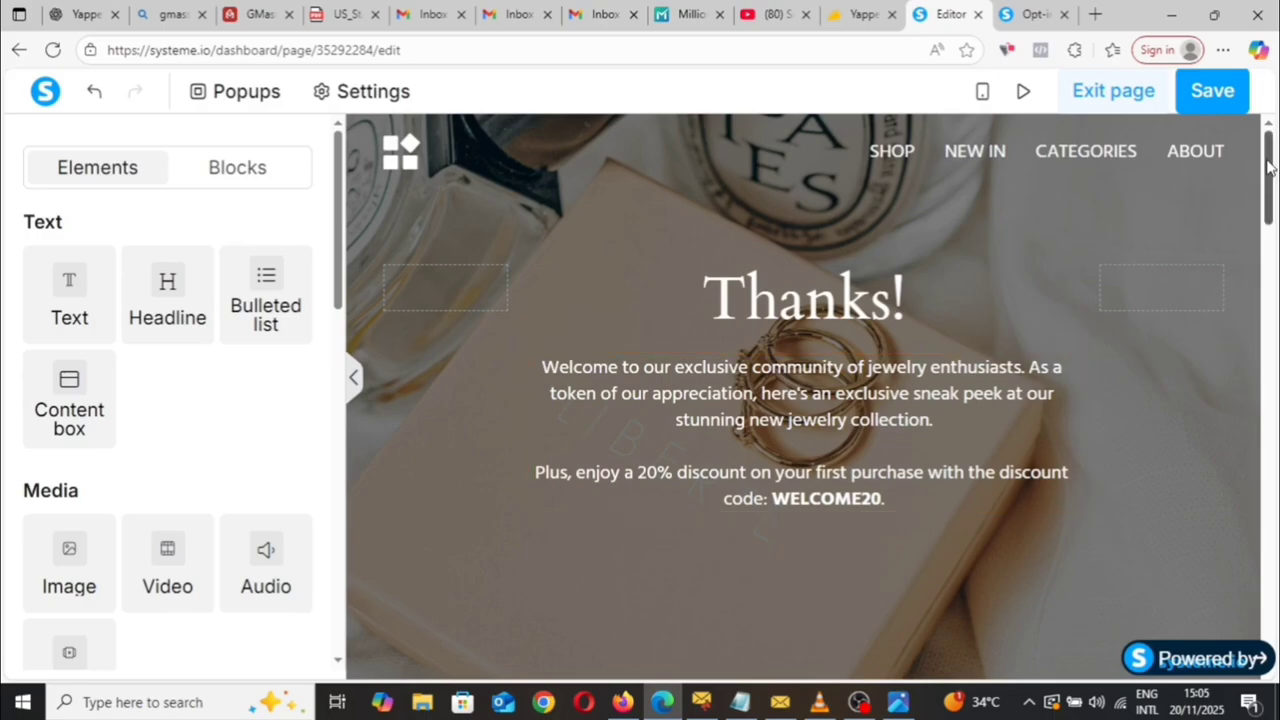
# Delete the SHOP, NEW IN, CATEGORIES and ABOUT navigation menu from the thank-you page's header.
pyautogui.moveTo(1267, 175); pyautogui.dragTo(1264, 210)
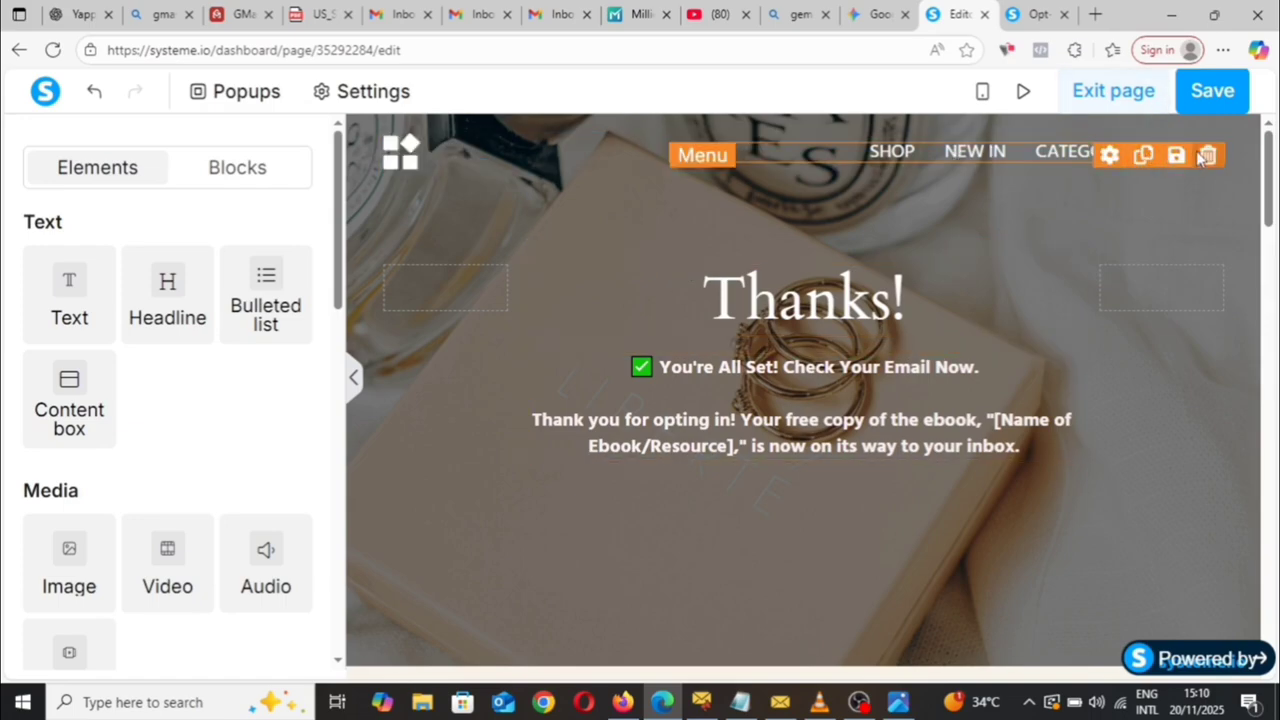
pyautogui.click(1208, 155)
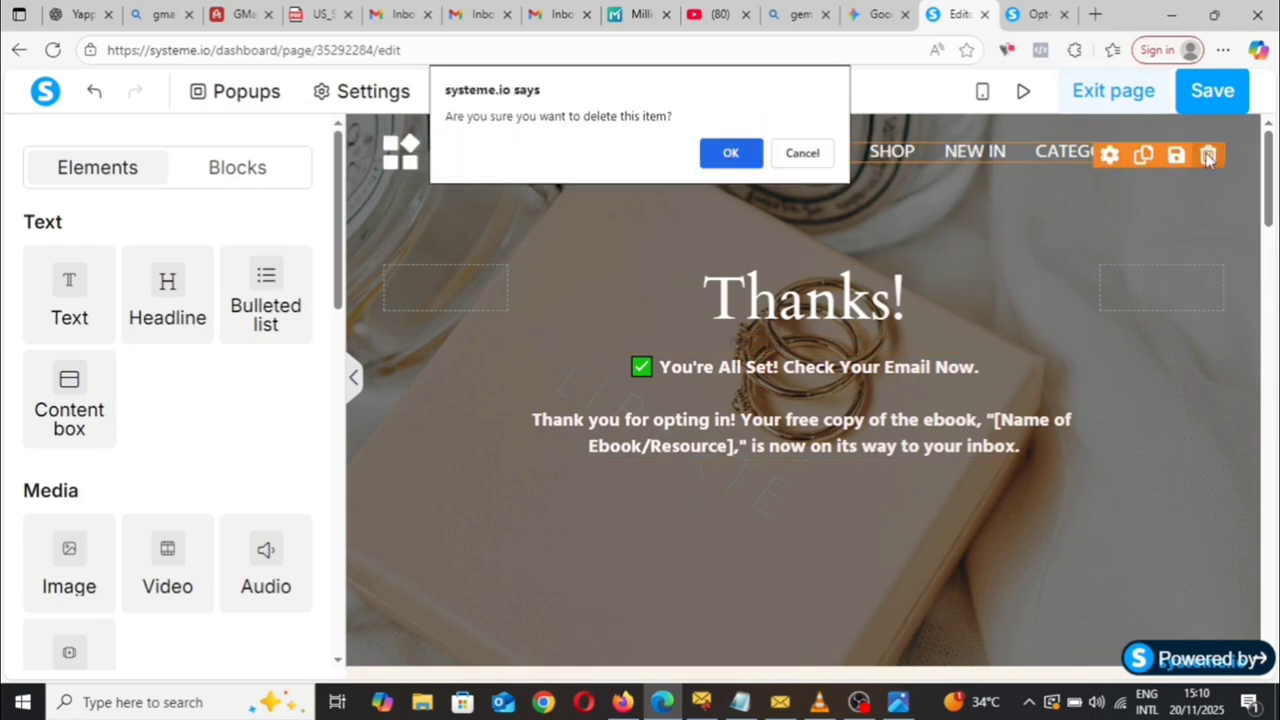
pyautogui.click(735, 150)
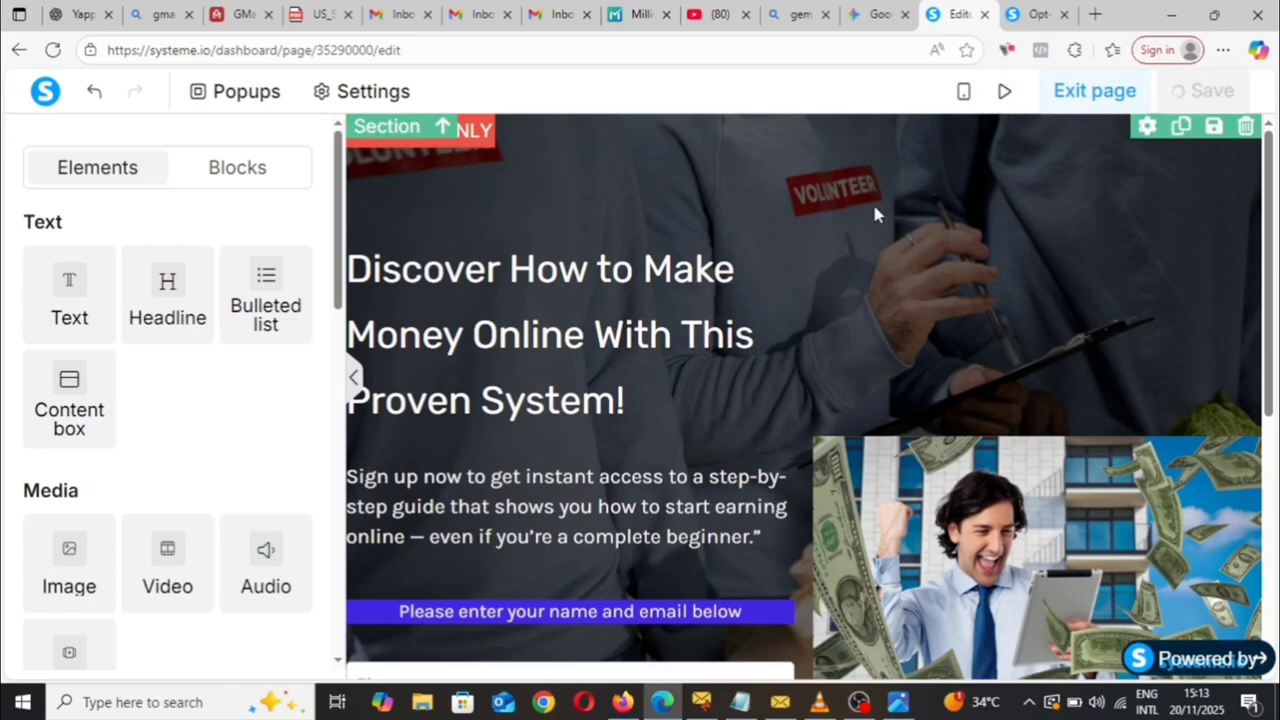
# Exit the opt-in page's editor, copy the page's link and open it in a new browser tab.
pyautogui.click(1110, 91)
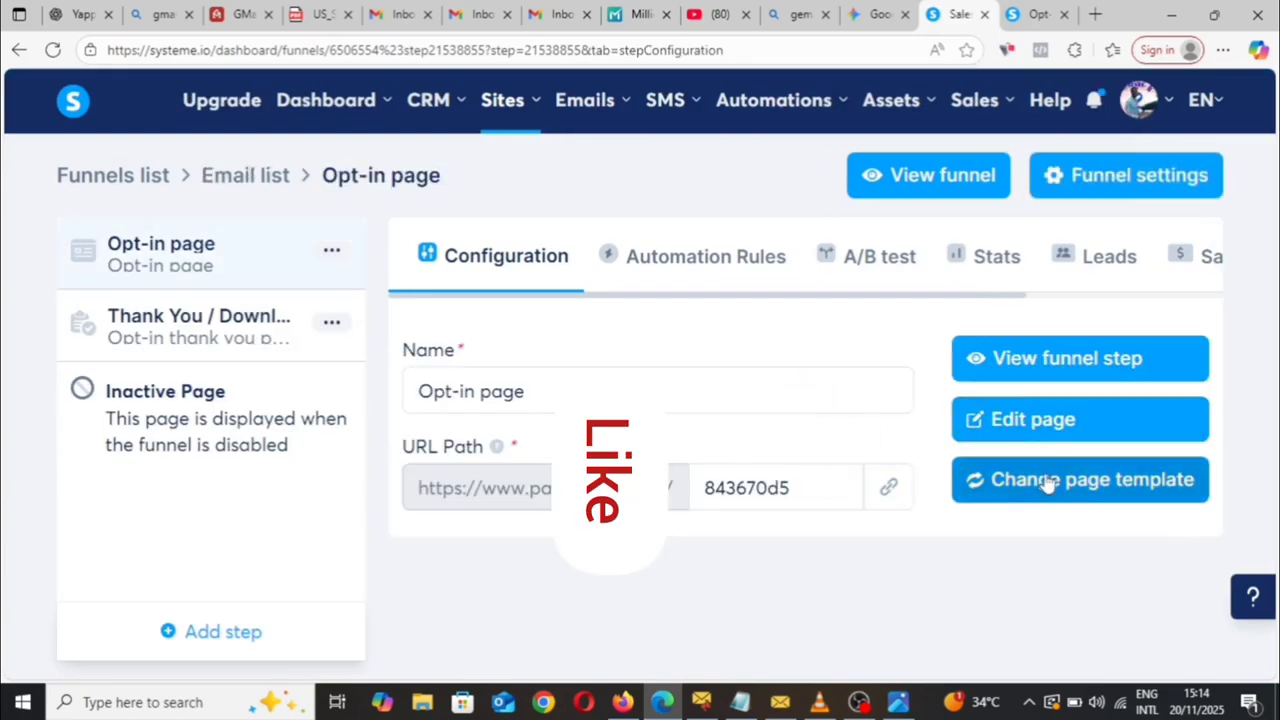
pyautogui.click(888, 492)
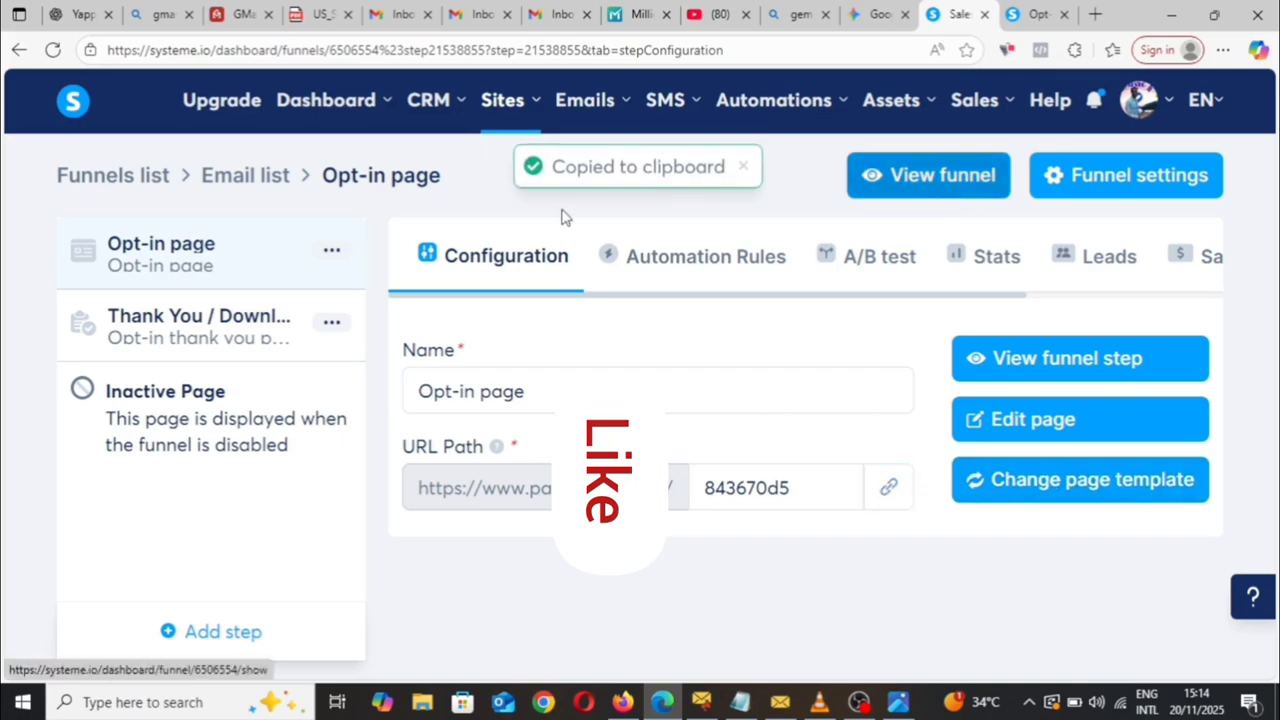
pyautogui.rightClick(780, 52)
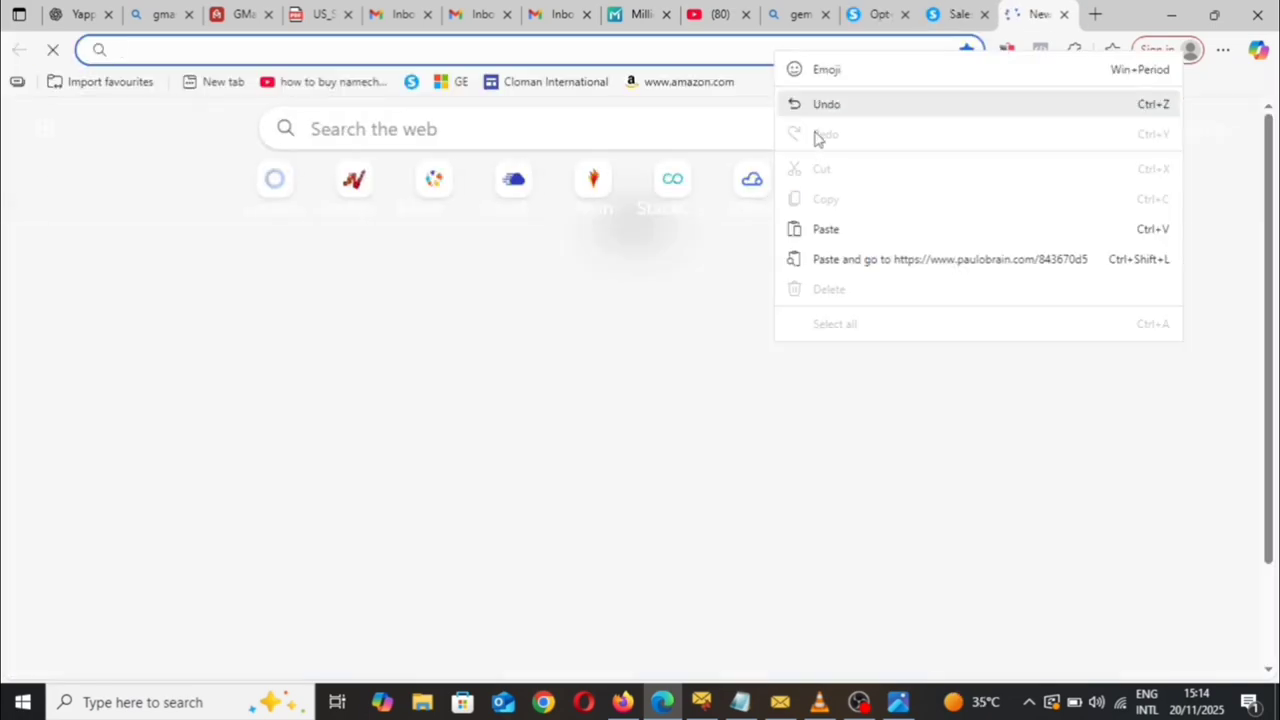
pyautogui.click(826, 259)
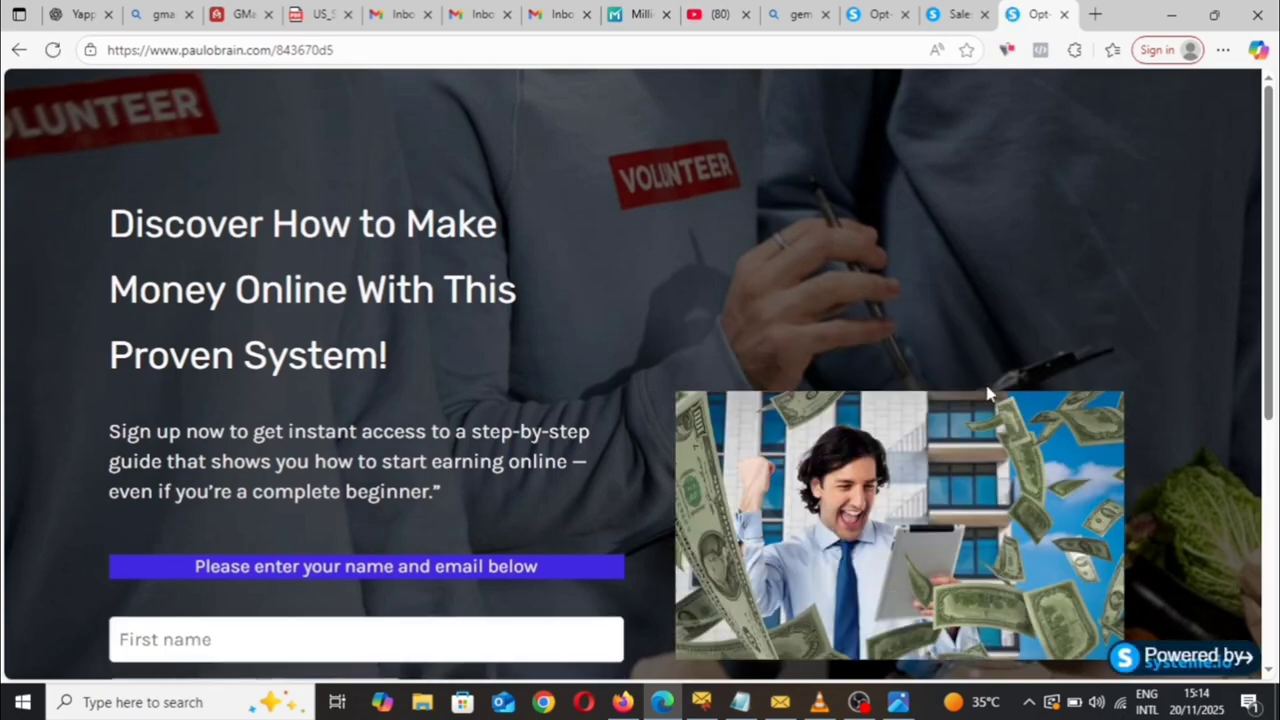
# Test the live opt-in form by filling in a first name and email address and submitting it.
pyautogui.moveTo(1262, 206); pyautogui.dragTo(1278, 293)
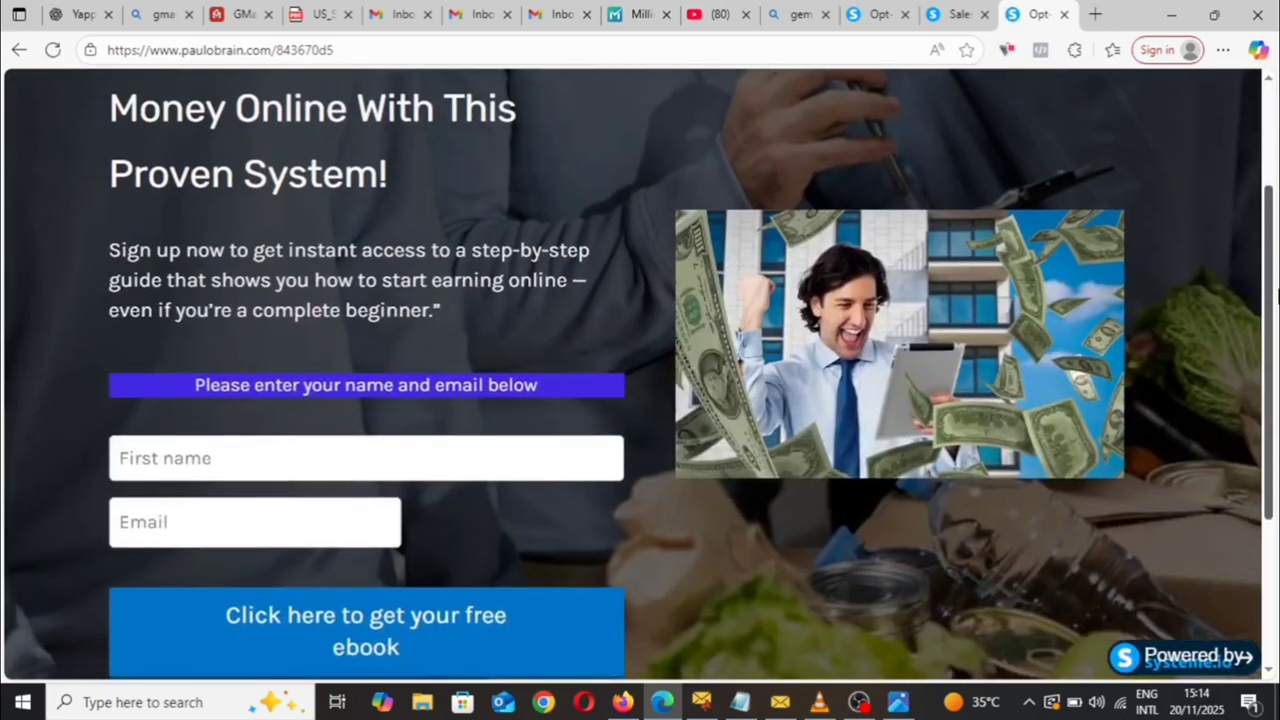
pyautogui.click(402, 446)
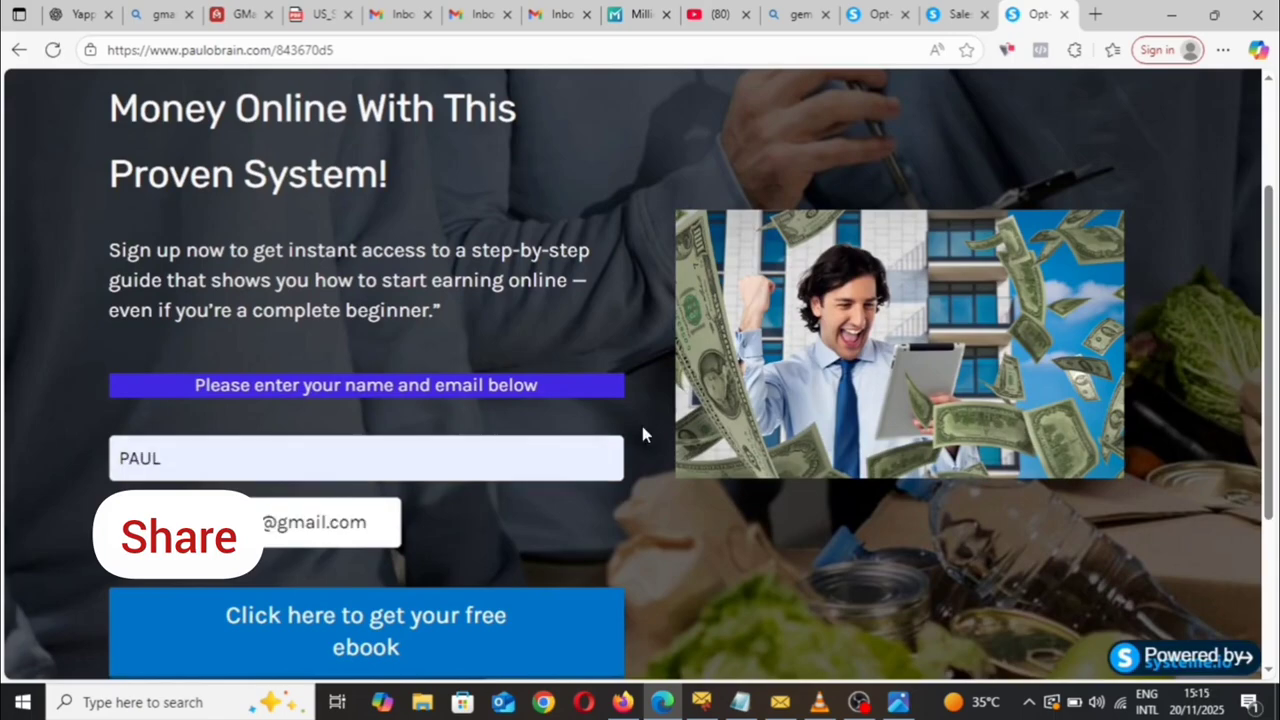
pyautogui.click(372, 647)
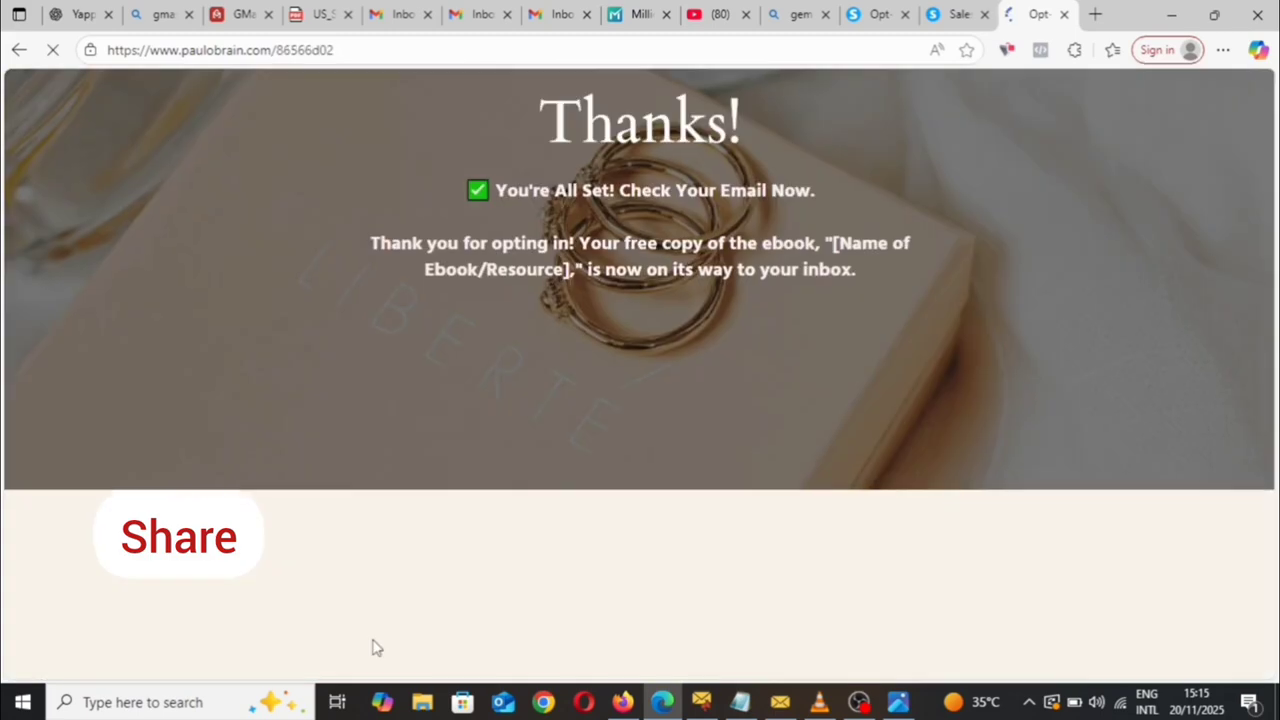